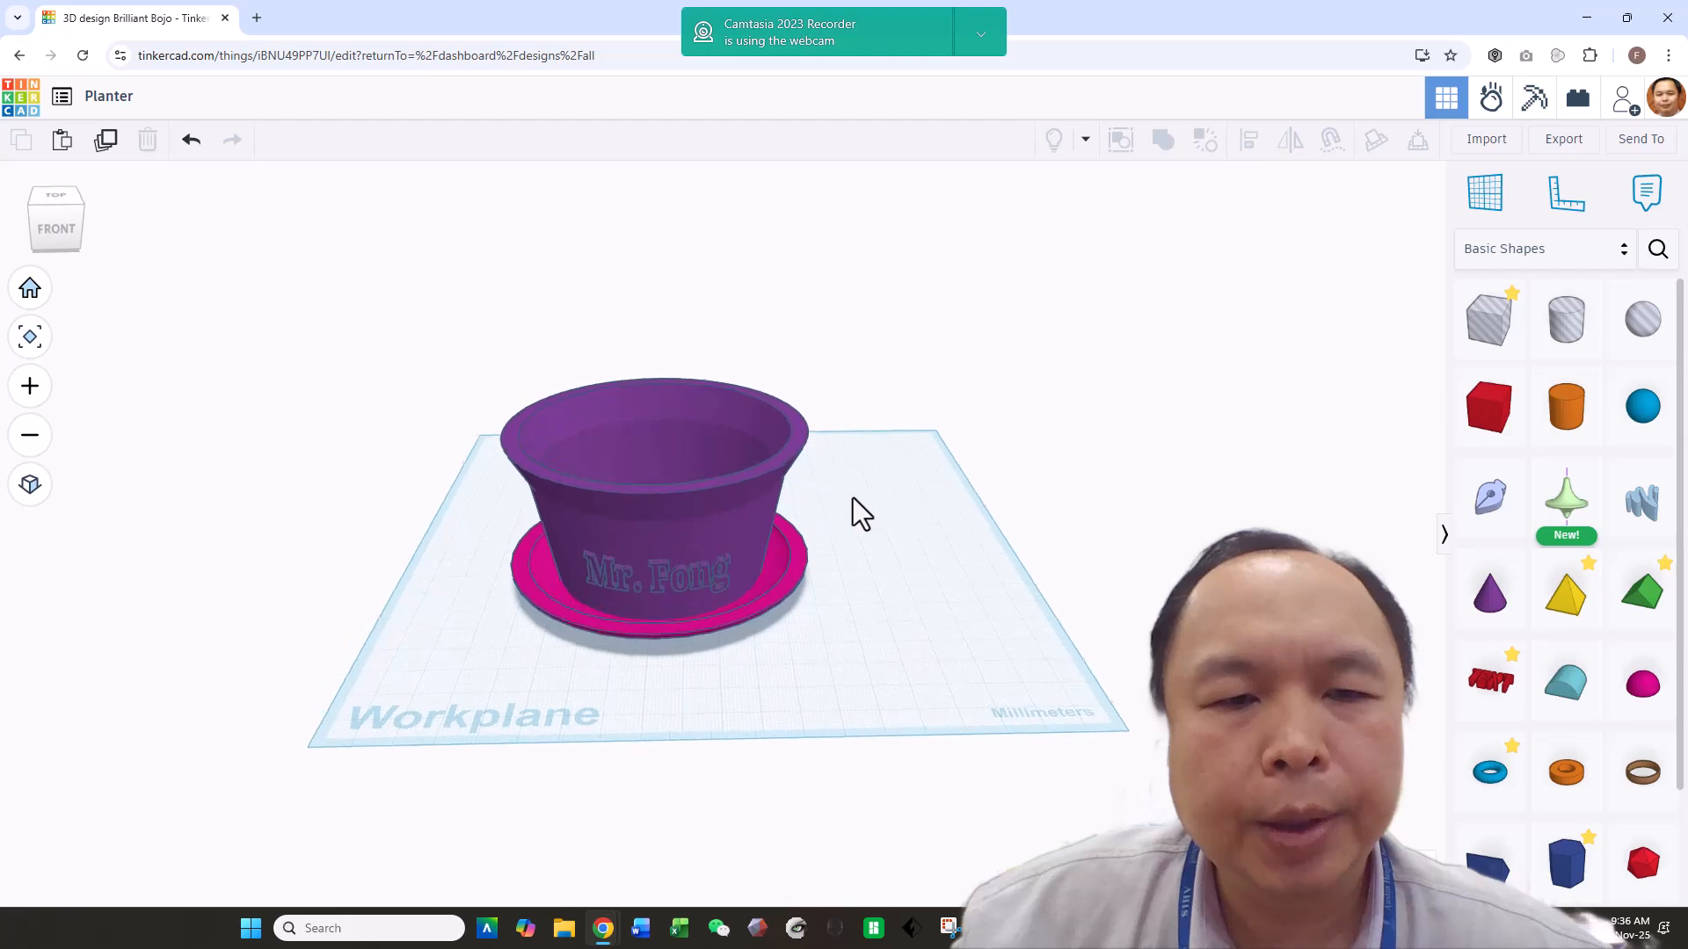
Separate the purple pot from the pink saucer, moving the saucer off the workplane's left side and keeping the pot on the workplane.
left_click_drag(737, 426, 998, 418)
right_click_drag(899, 694, 923, 813)
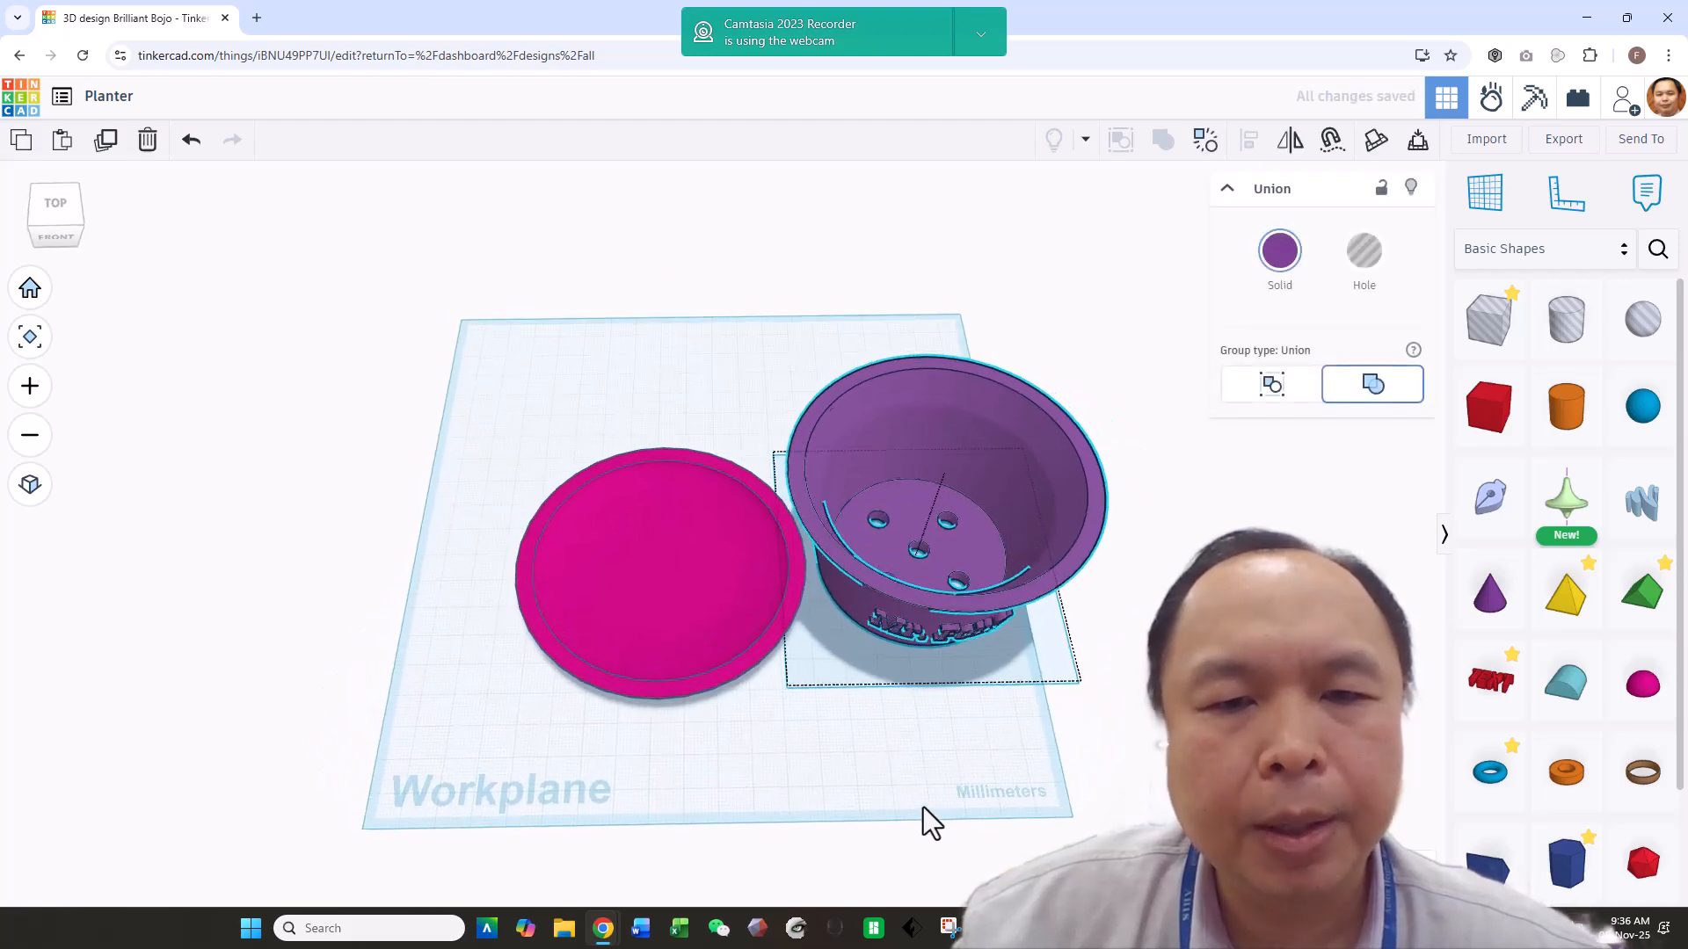
left_click(677, 572)
right_click_drag(677, 573, 758, 564)
right_click_drag(583, 542, 1017, 622)
left_click(959, 528)
left_click_drag(959, 526, 955, 524)
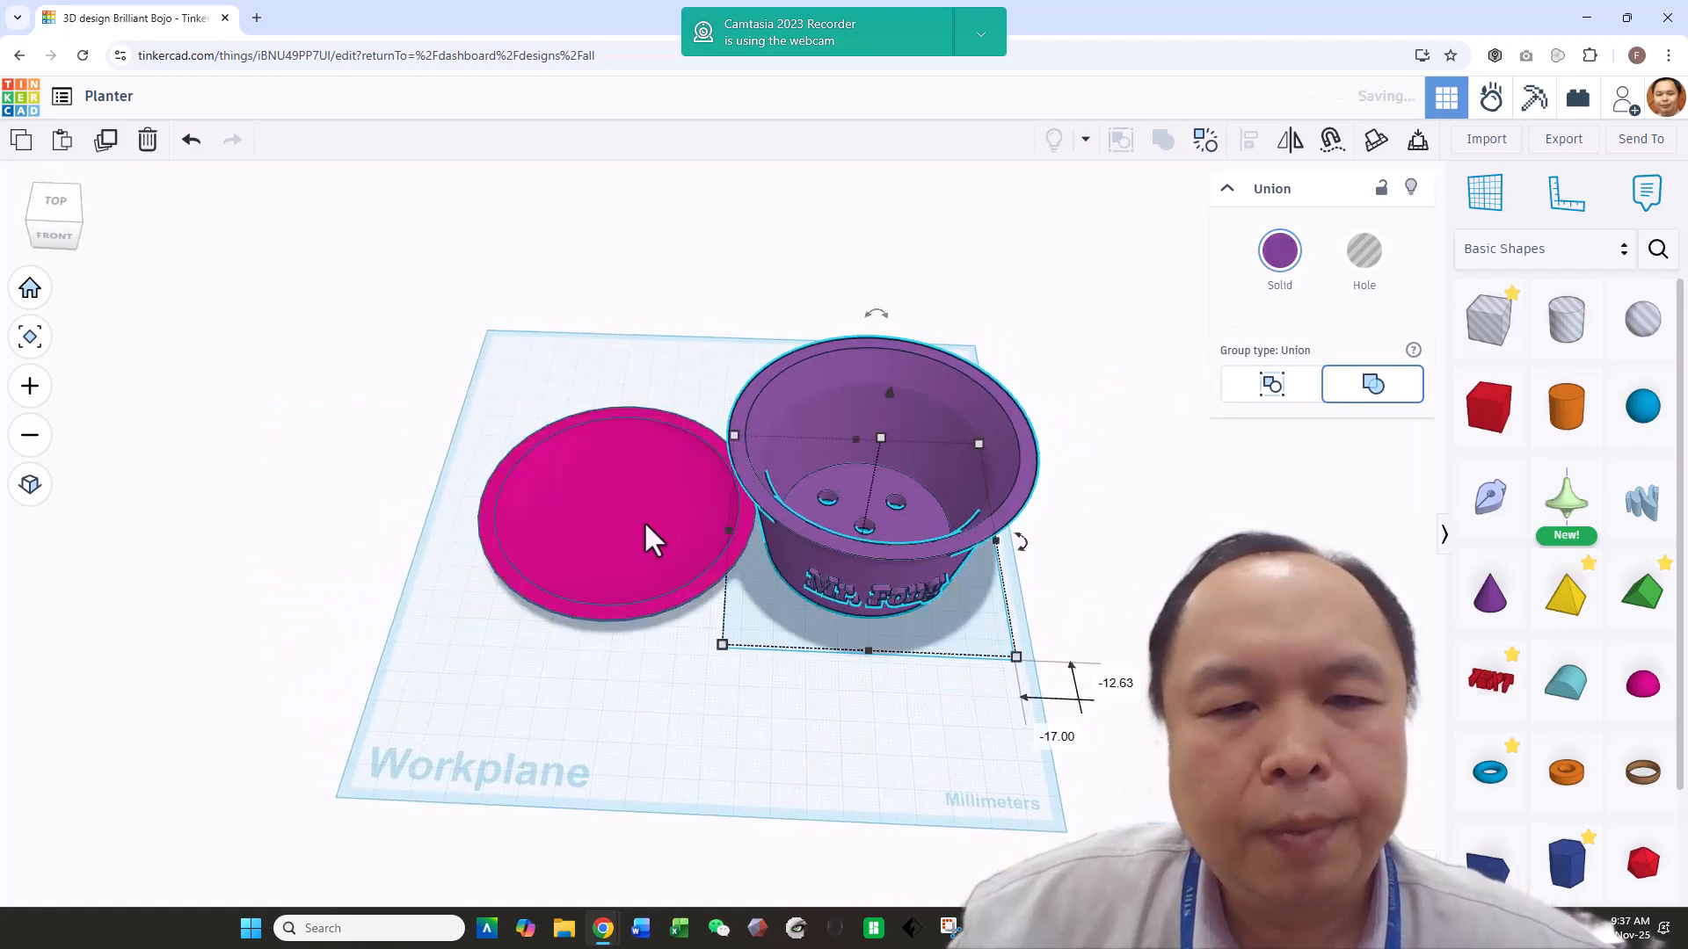
left_click_drag(644, 523, 362, 483)
left_click_drag(948, 499, 727, 472)
Examine the separated pot's rim, interior and name lettering from several angles.
right_click_drag(848, 531, 798, 581)
scroll(822, 454, "up", 4)
right_click_drag(930, 599, 671, 592)
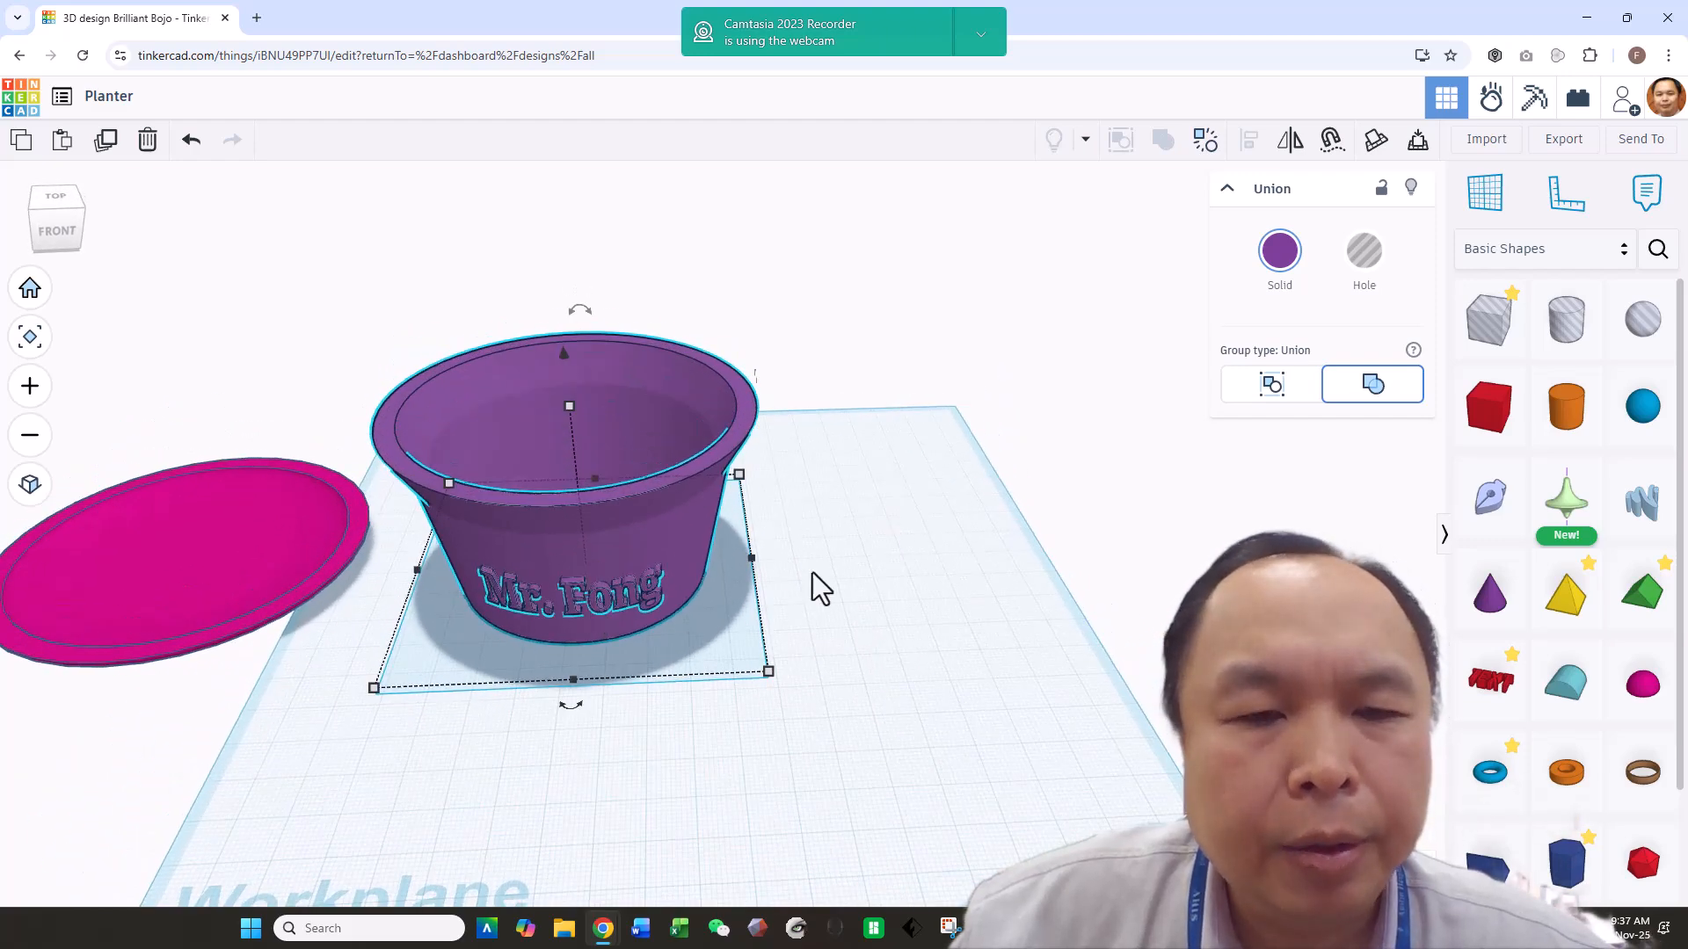
left_click(878, 626)
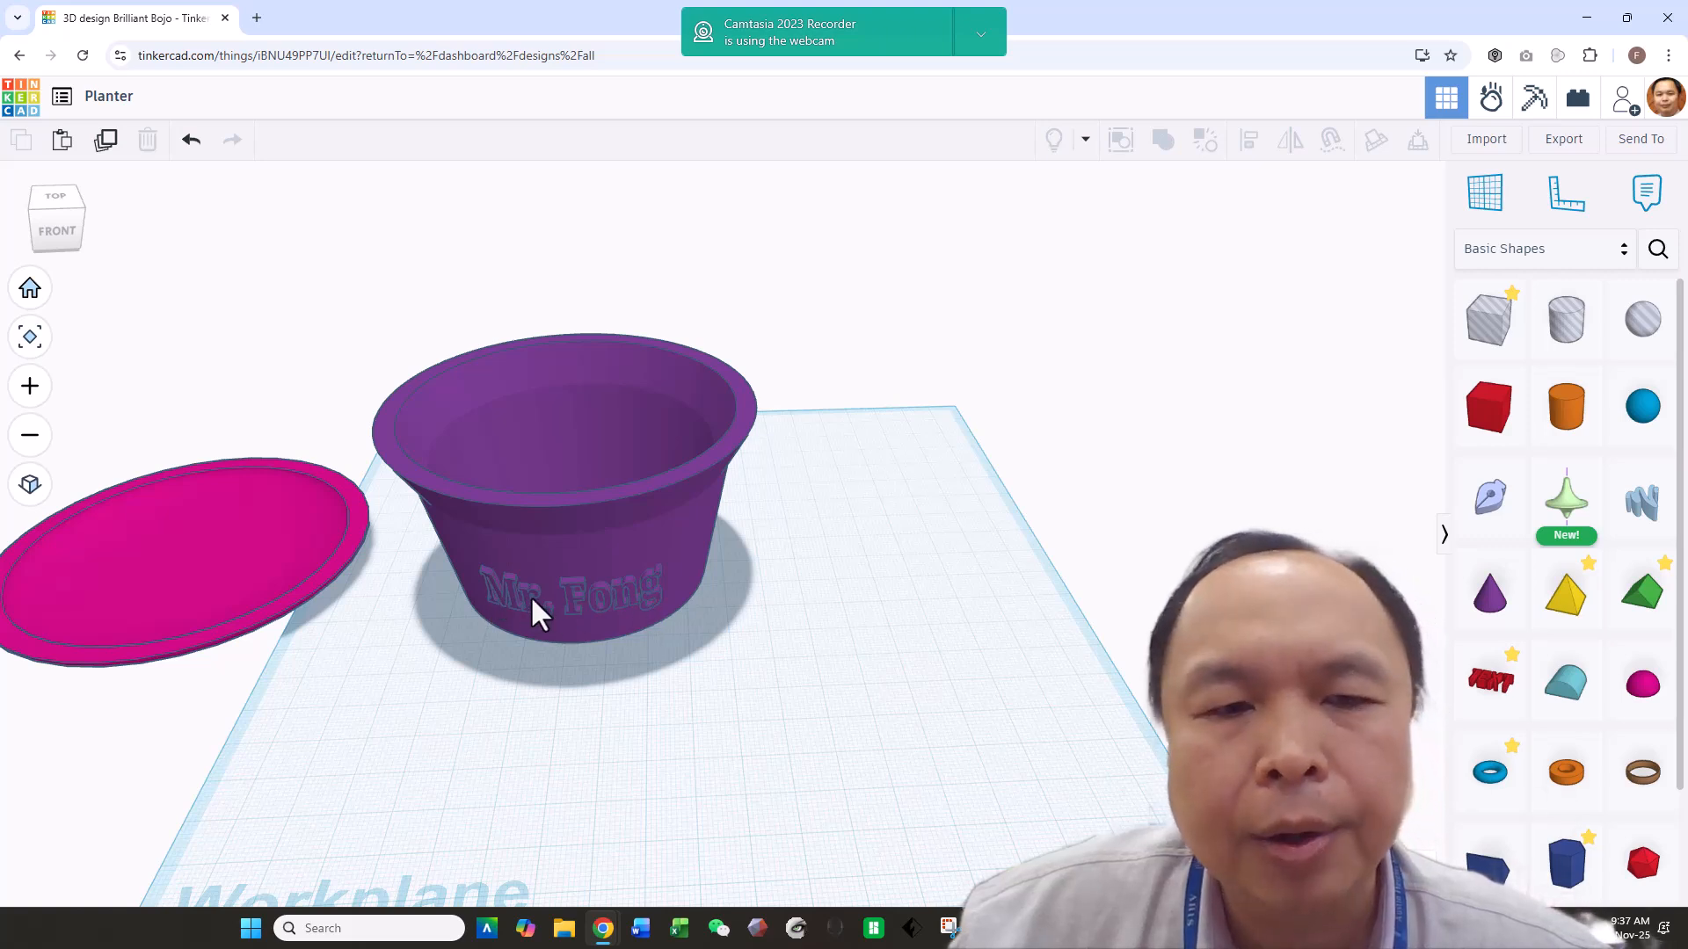
right_click_drag(532, 582, 609, 592)
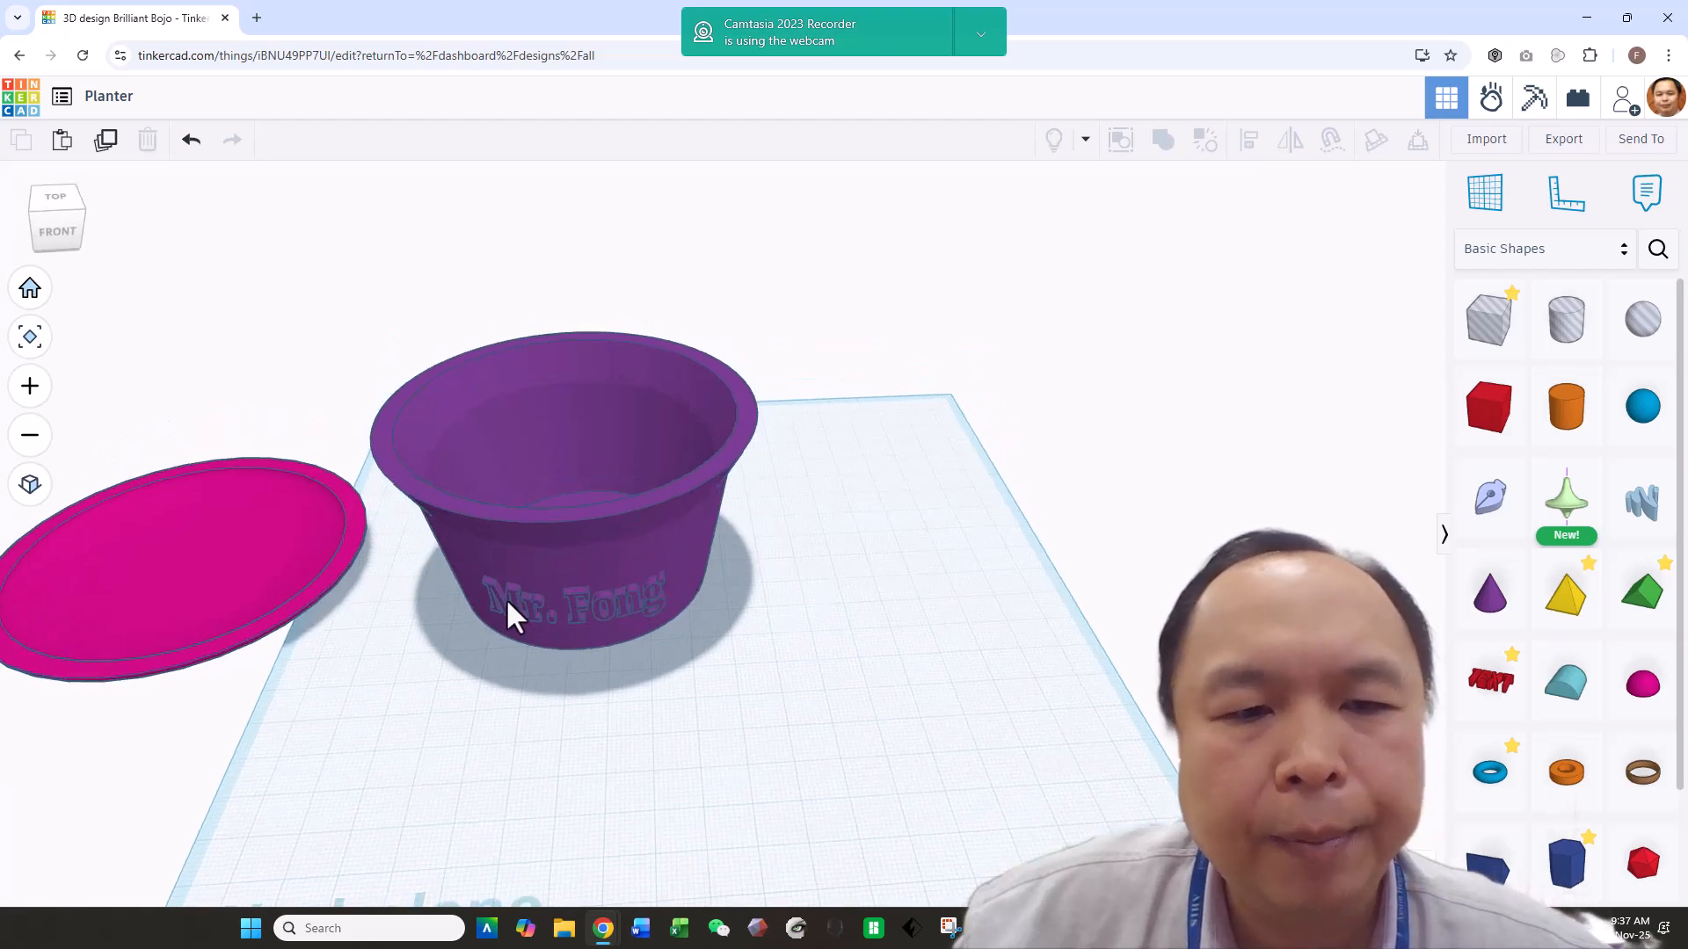
mouse_move(821, 602)
right_mouse_down()
mouse_move(585, 607)
mouse_move(979, 614)
mouse_move(814, 621)
mouse_move(844, 623)
right_mouse_up()
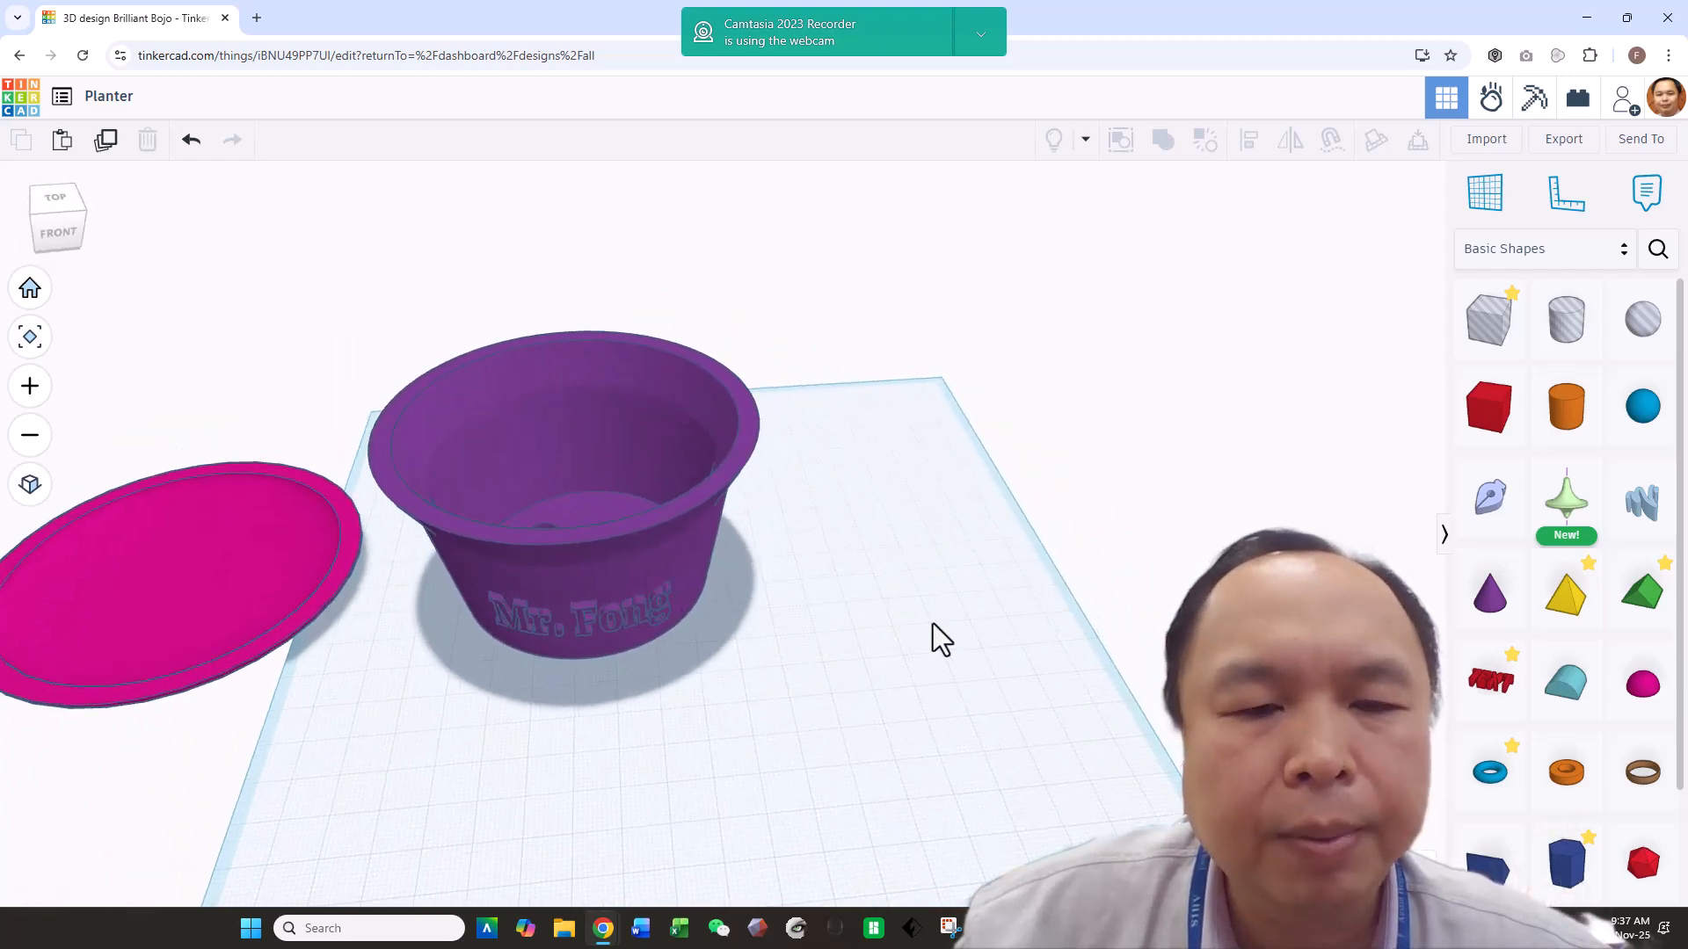
right_click_drag(956, 631, 944, 627)
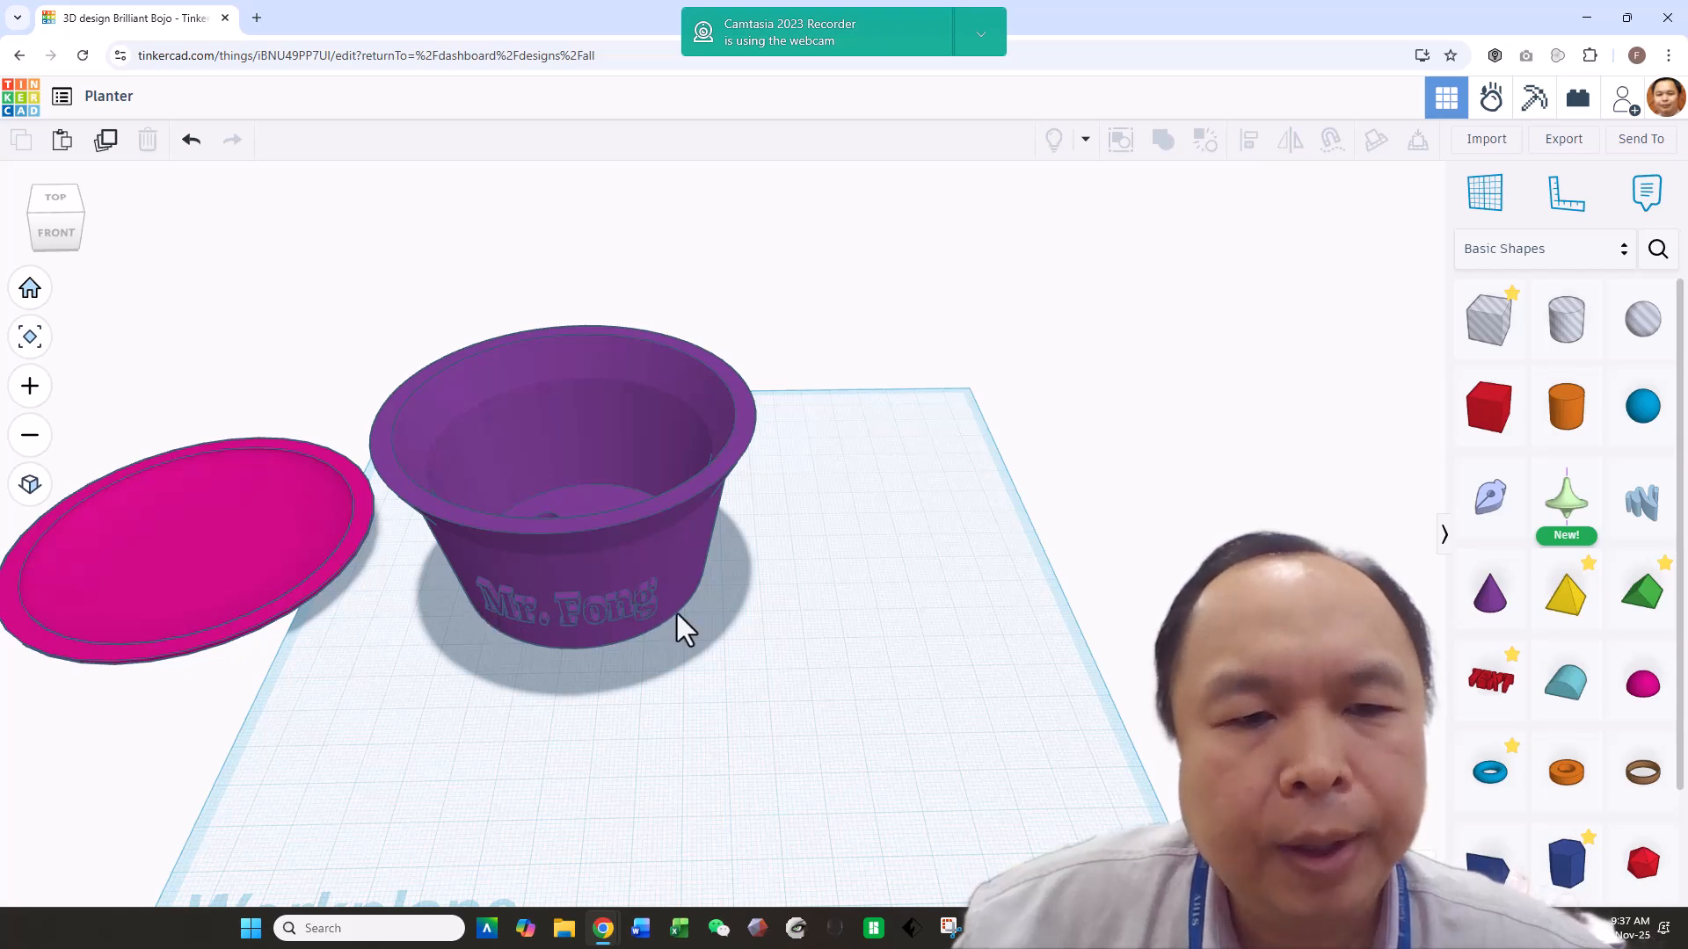
right_click_drag(857, 608, 636, 455)
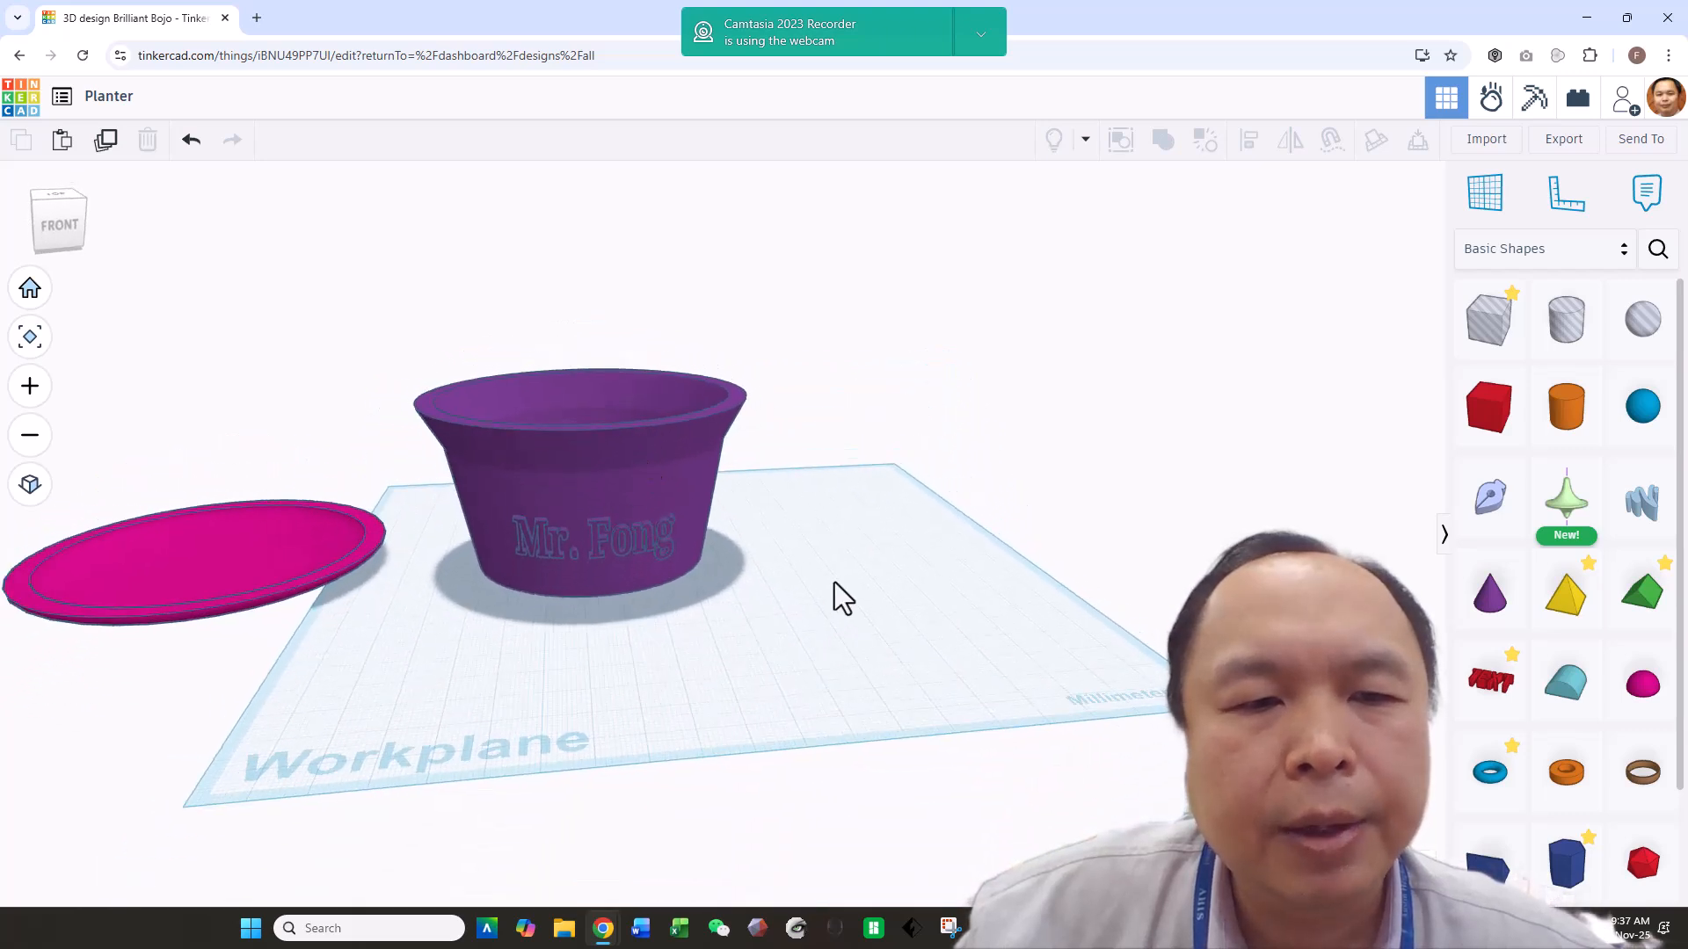
Place the pot back over its saucer and move both together off the workplane, beyond its back-left corner.
scroll(832, 591, "down", 3)
left_click_drag(719, 504, 516, 517)
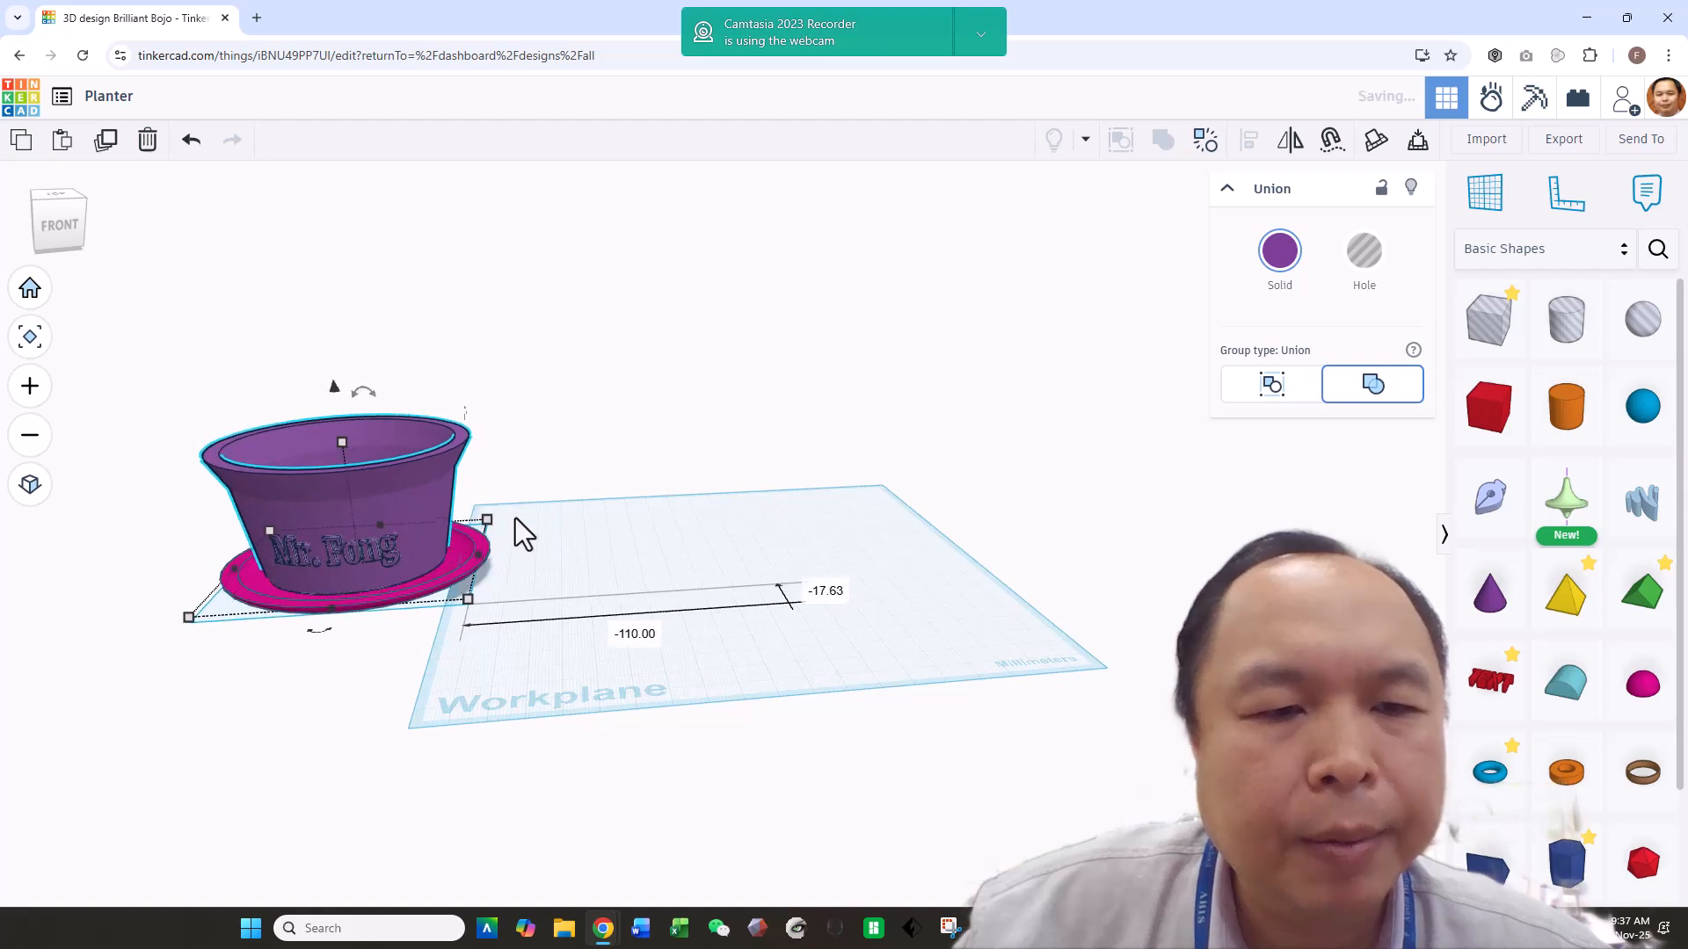
left_click(360, 613, "shift")
left_click_drag(370, 571, 336, 513)
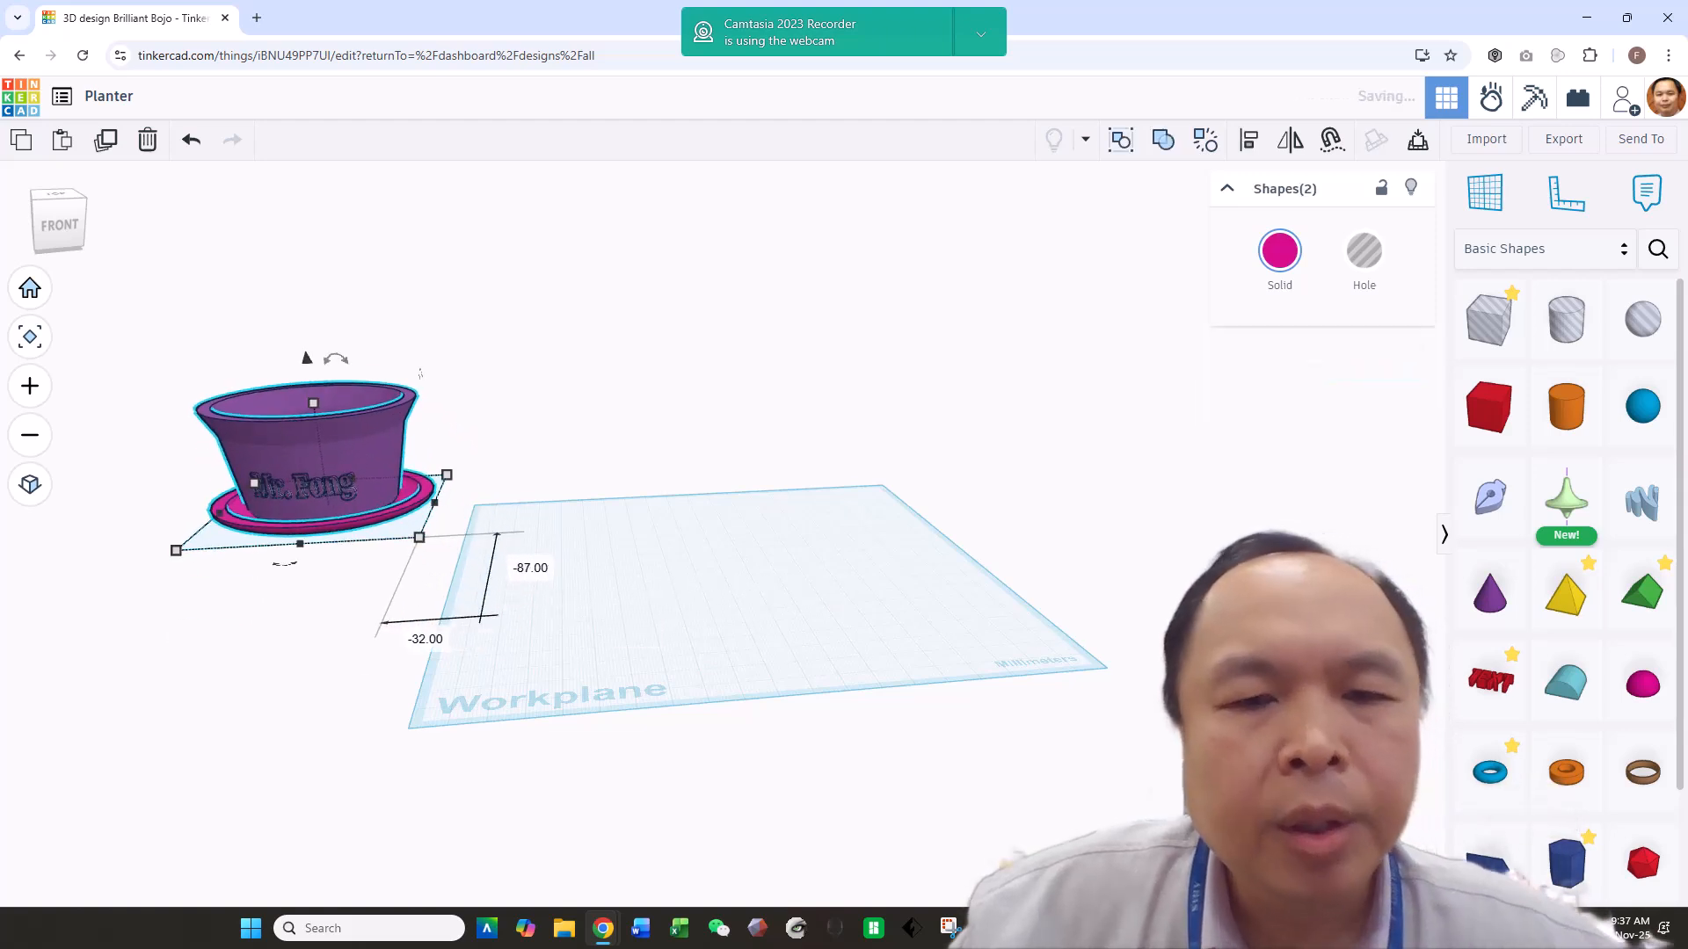
Add a cone near the middle of the empty workplane.
right_click_drag(1164, 556, 1168, 586)
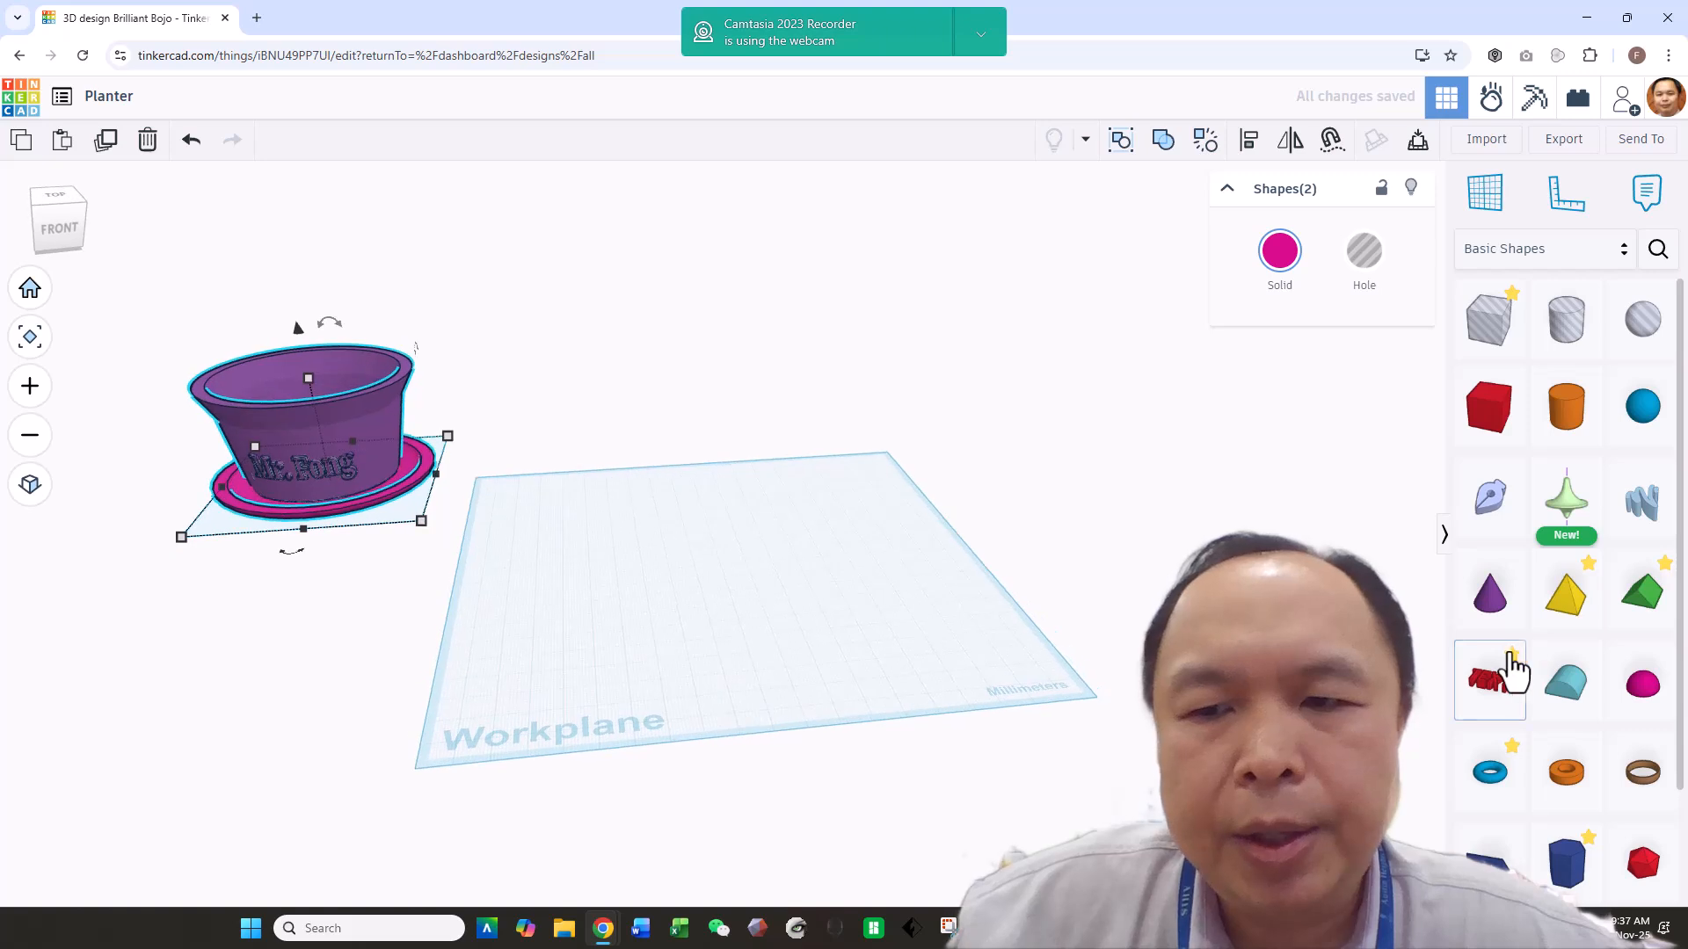
left_click_drag(1489, 603, 730, 570)
right_click_drag(964, 591, 1002, 581)
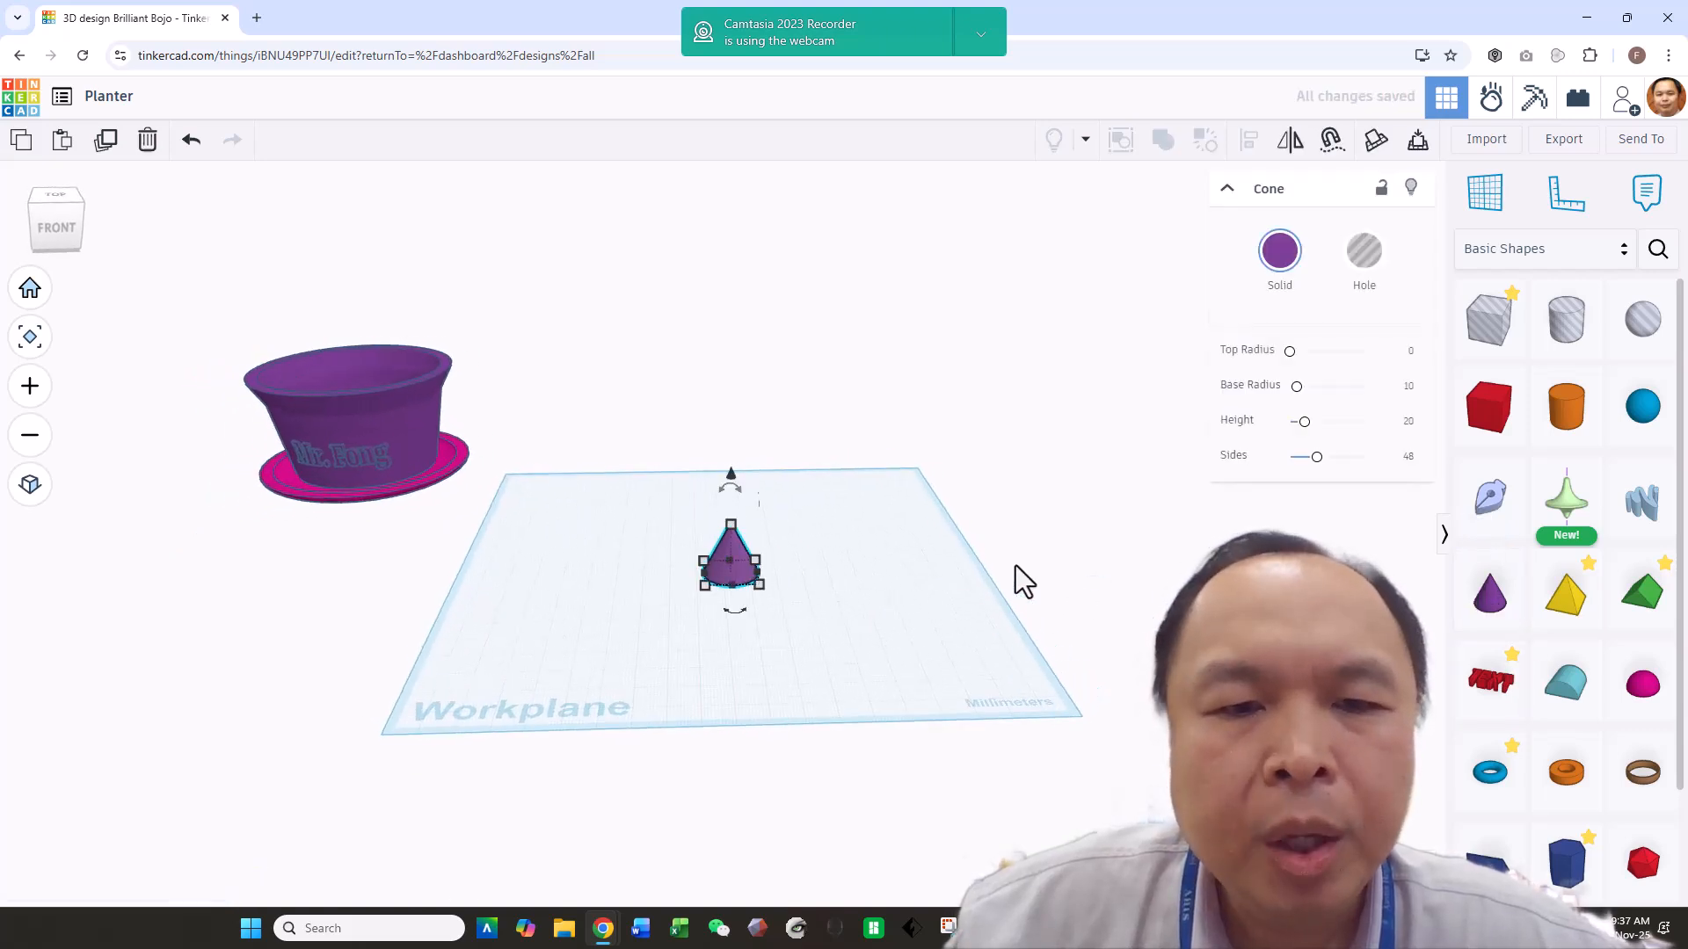
scroll(841, 530, "up", 4)
mouse_move(837, 535)
right_mouse_down()
mouse_move(835, 515)
mouse_move(833, 530)
right_mouse_up()
Try turning the cone upside down by rotating it 180°, and undo the rotation.
left_click_drag(649, 468, 655, 619)
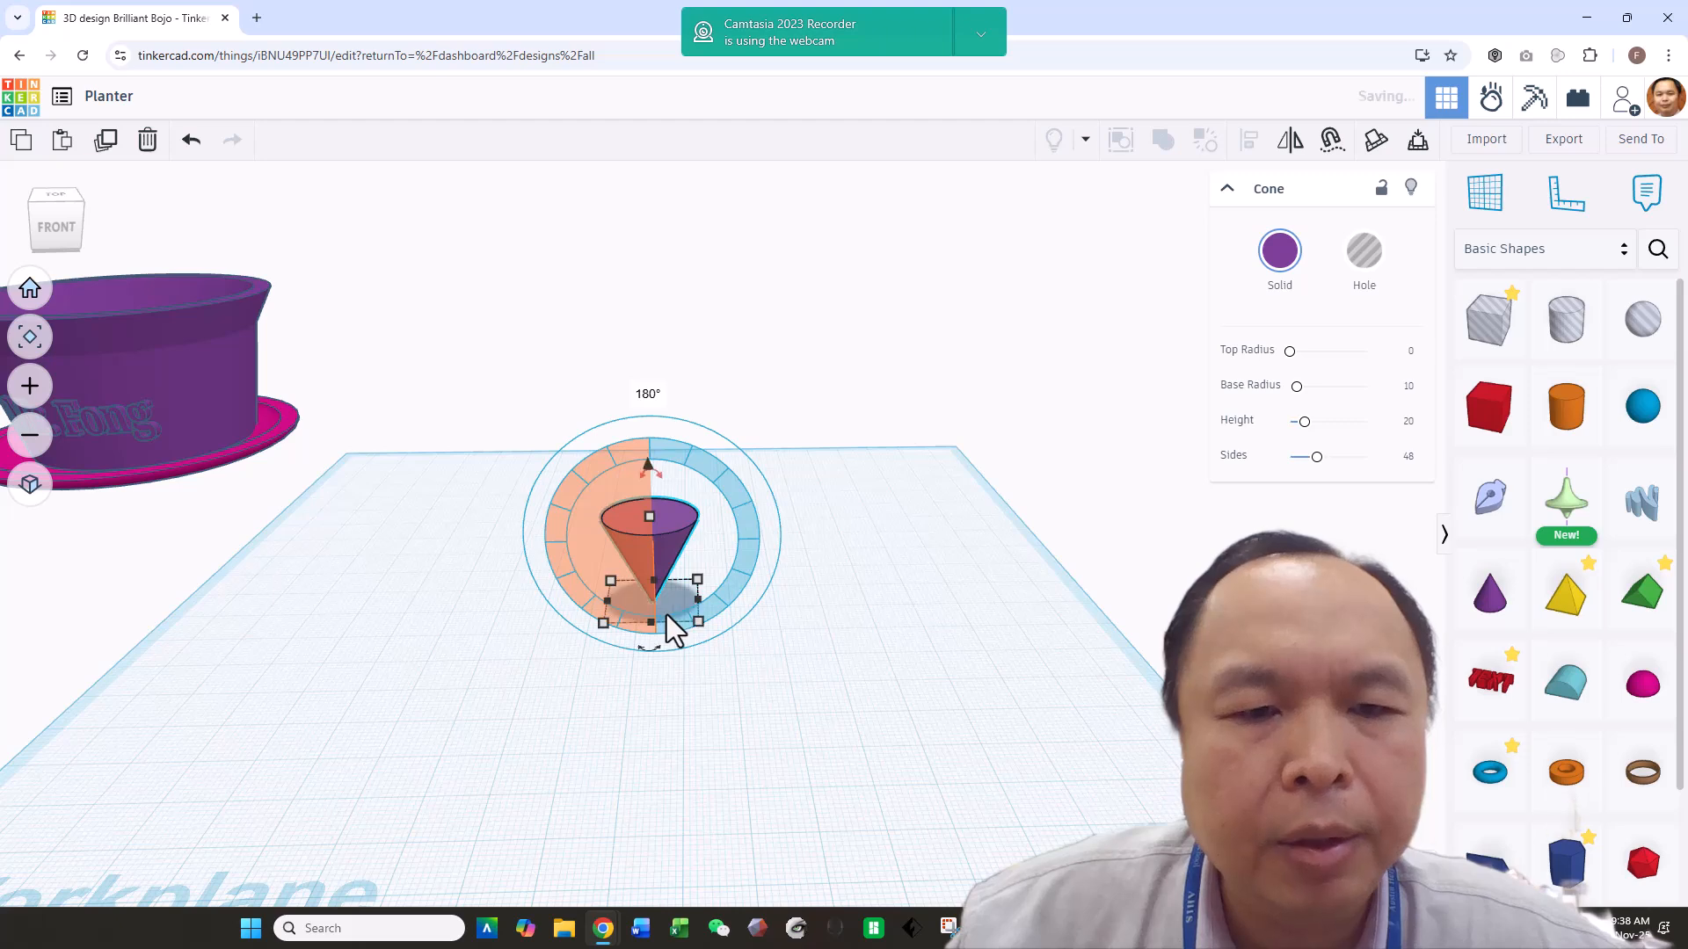
left_click(1031, 599)
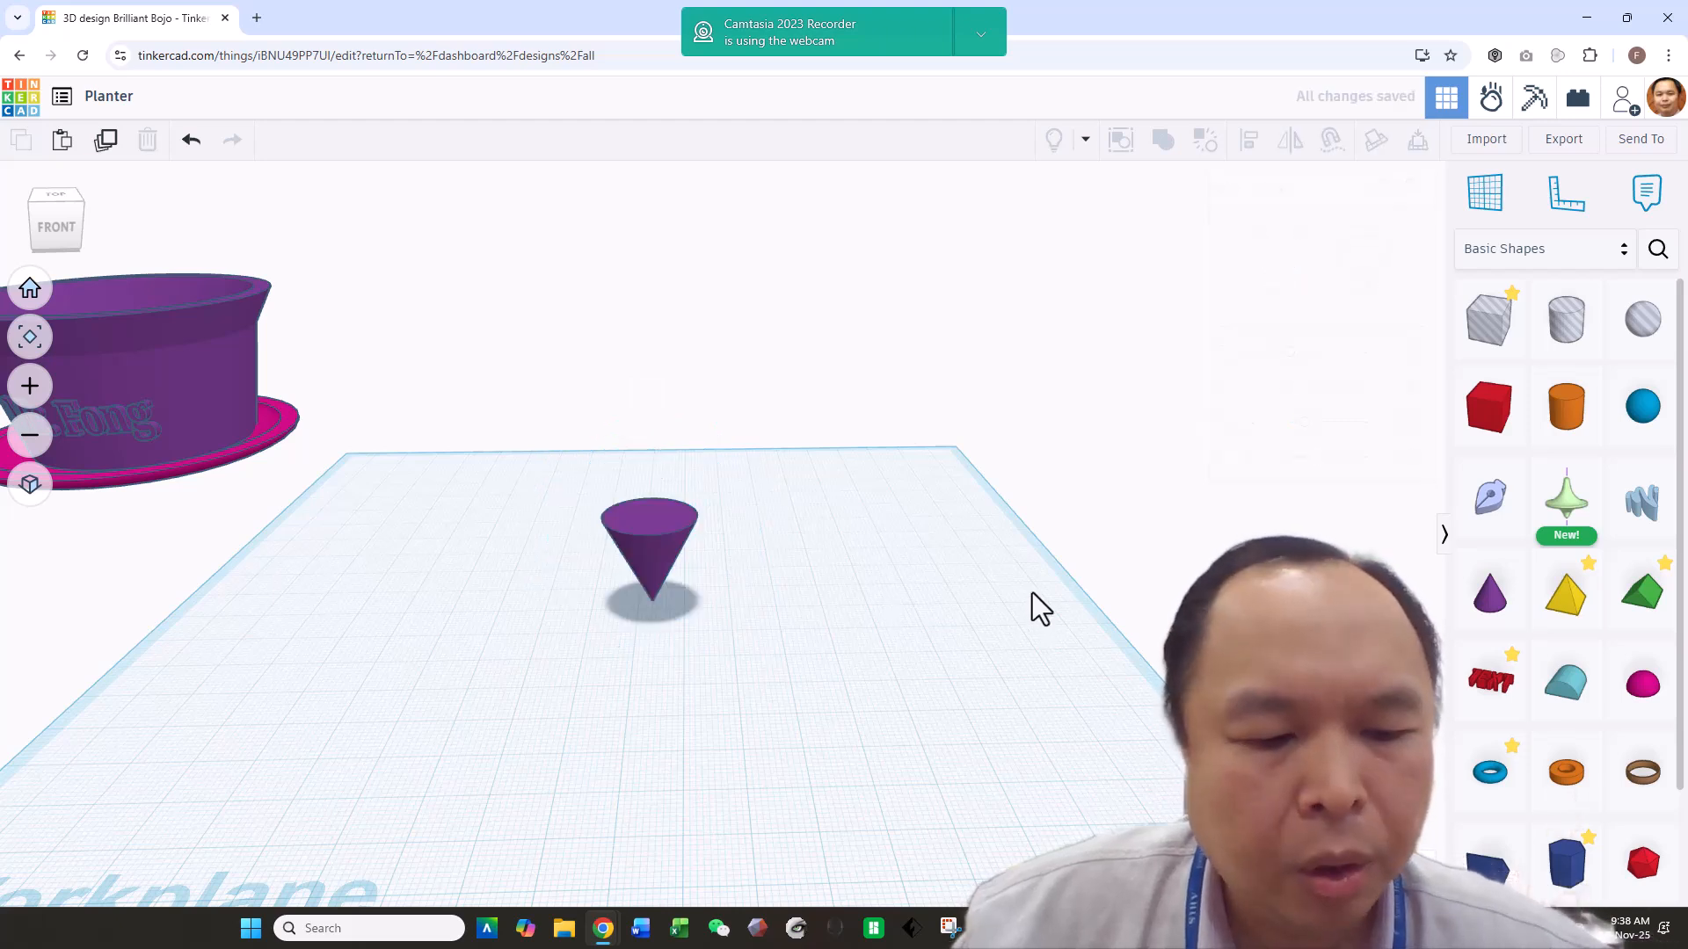
key("ctrl+z")
Mirror the cone vertically so that its tip points down.
left_click(670, 554)
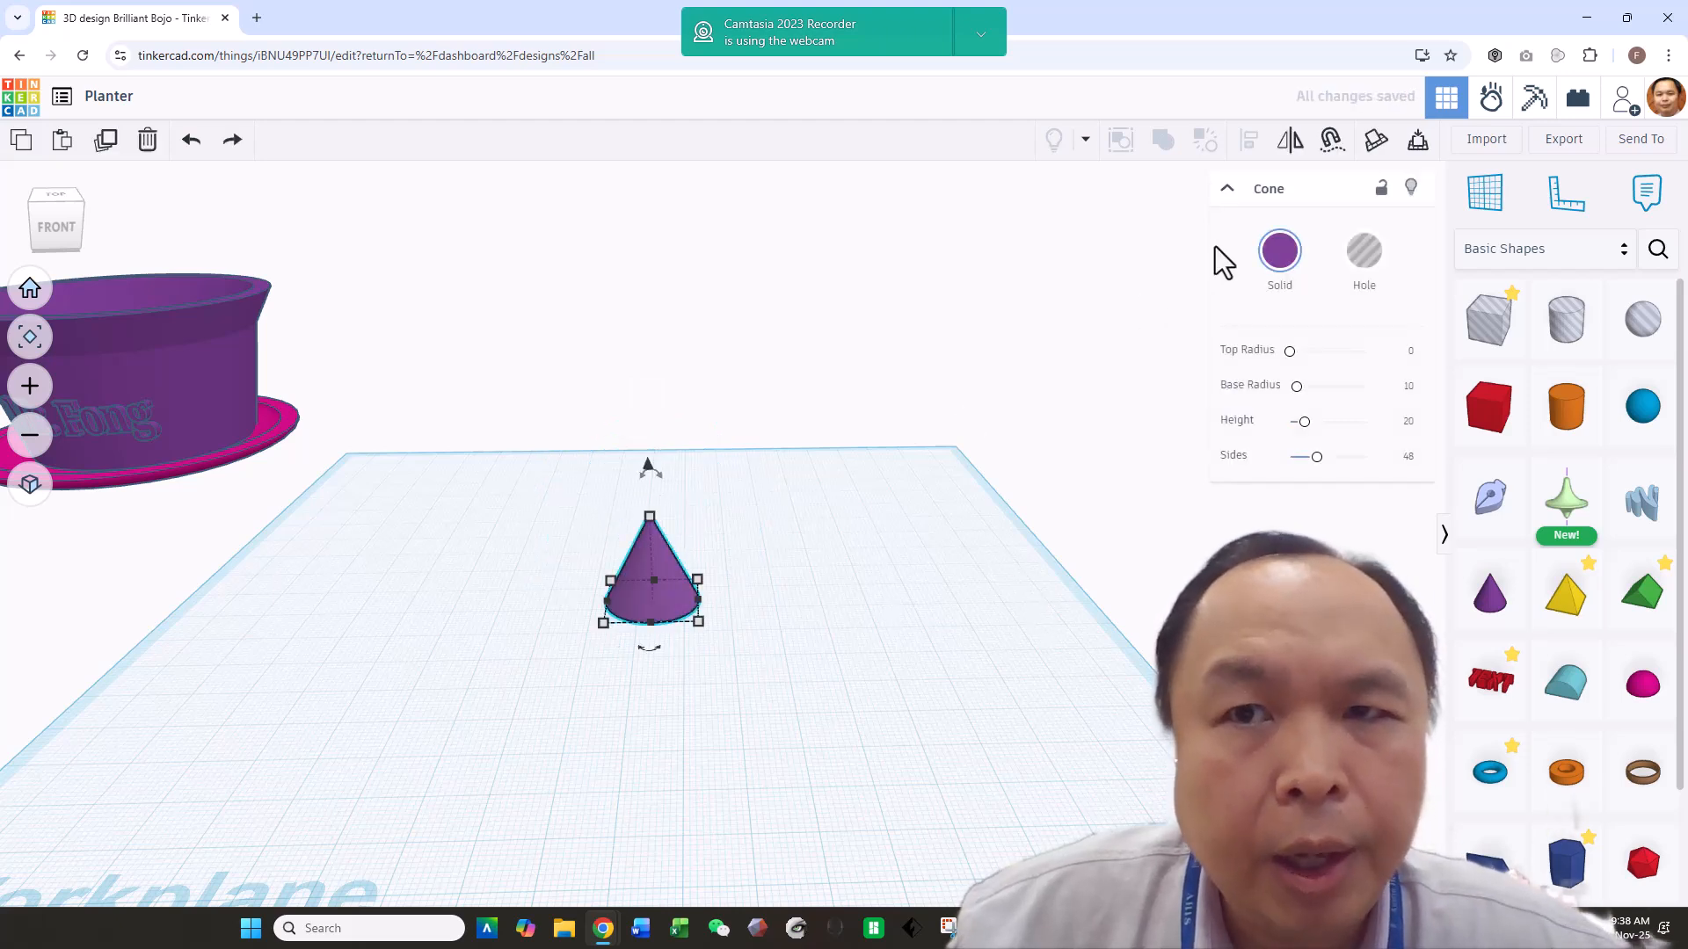
left_click(1298, 165)
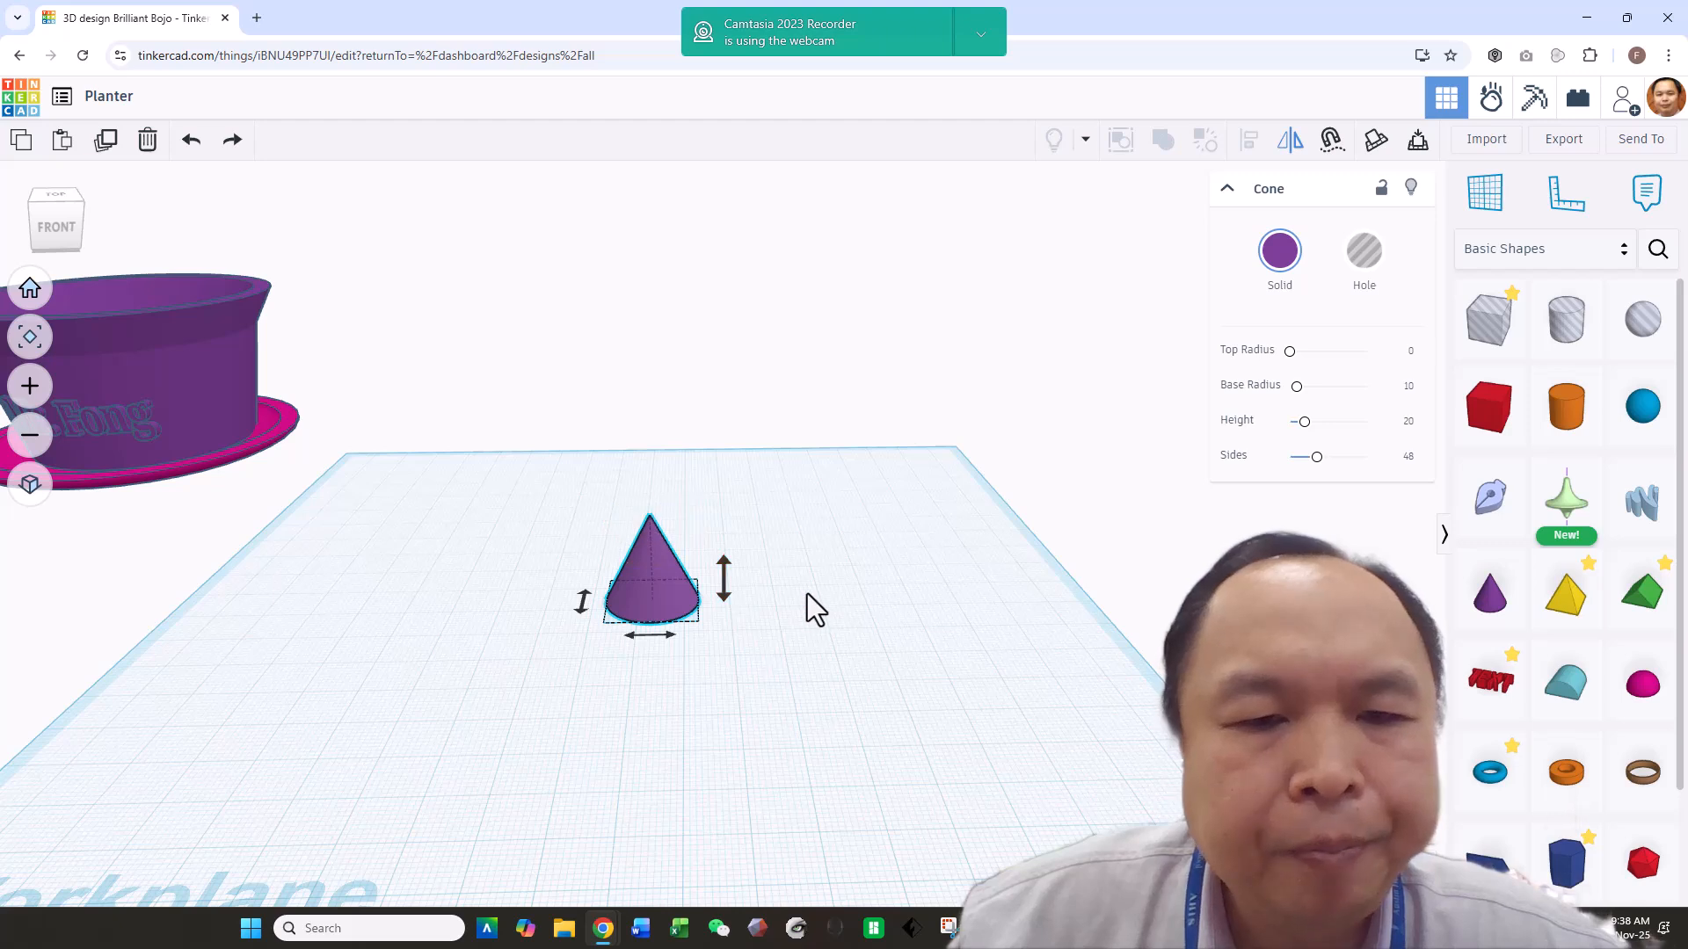
left_click(724, 580)
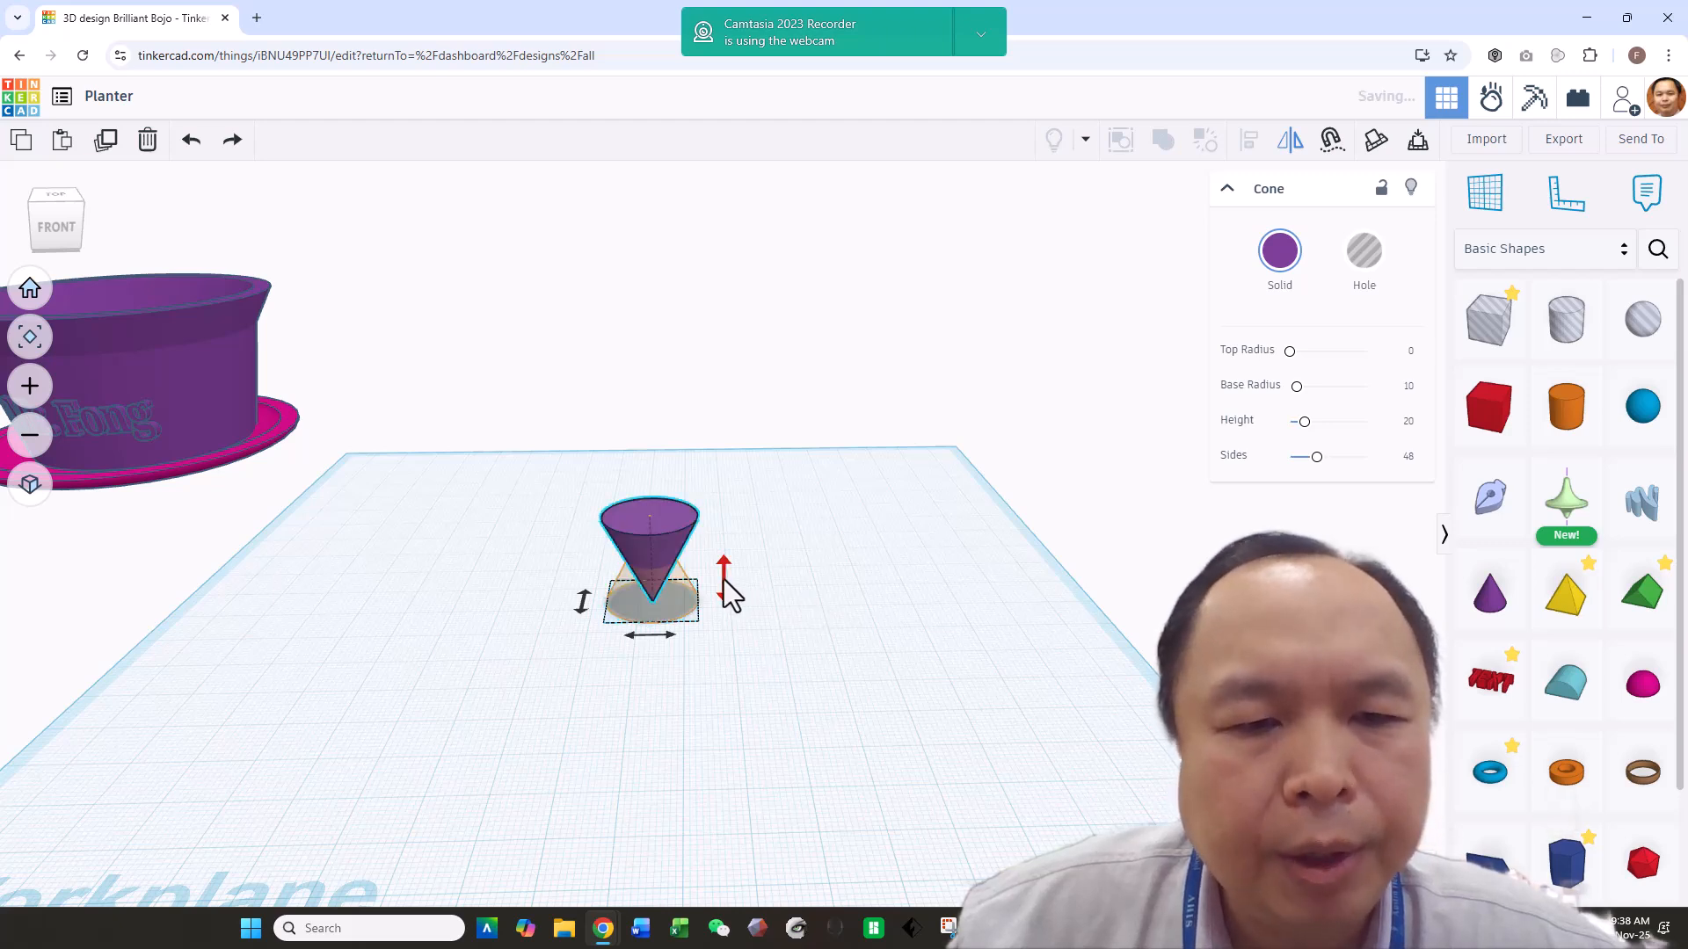
left_click(789, 599)
left_click(640, 541)
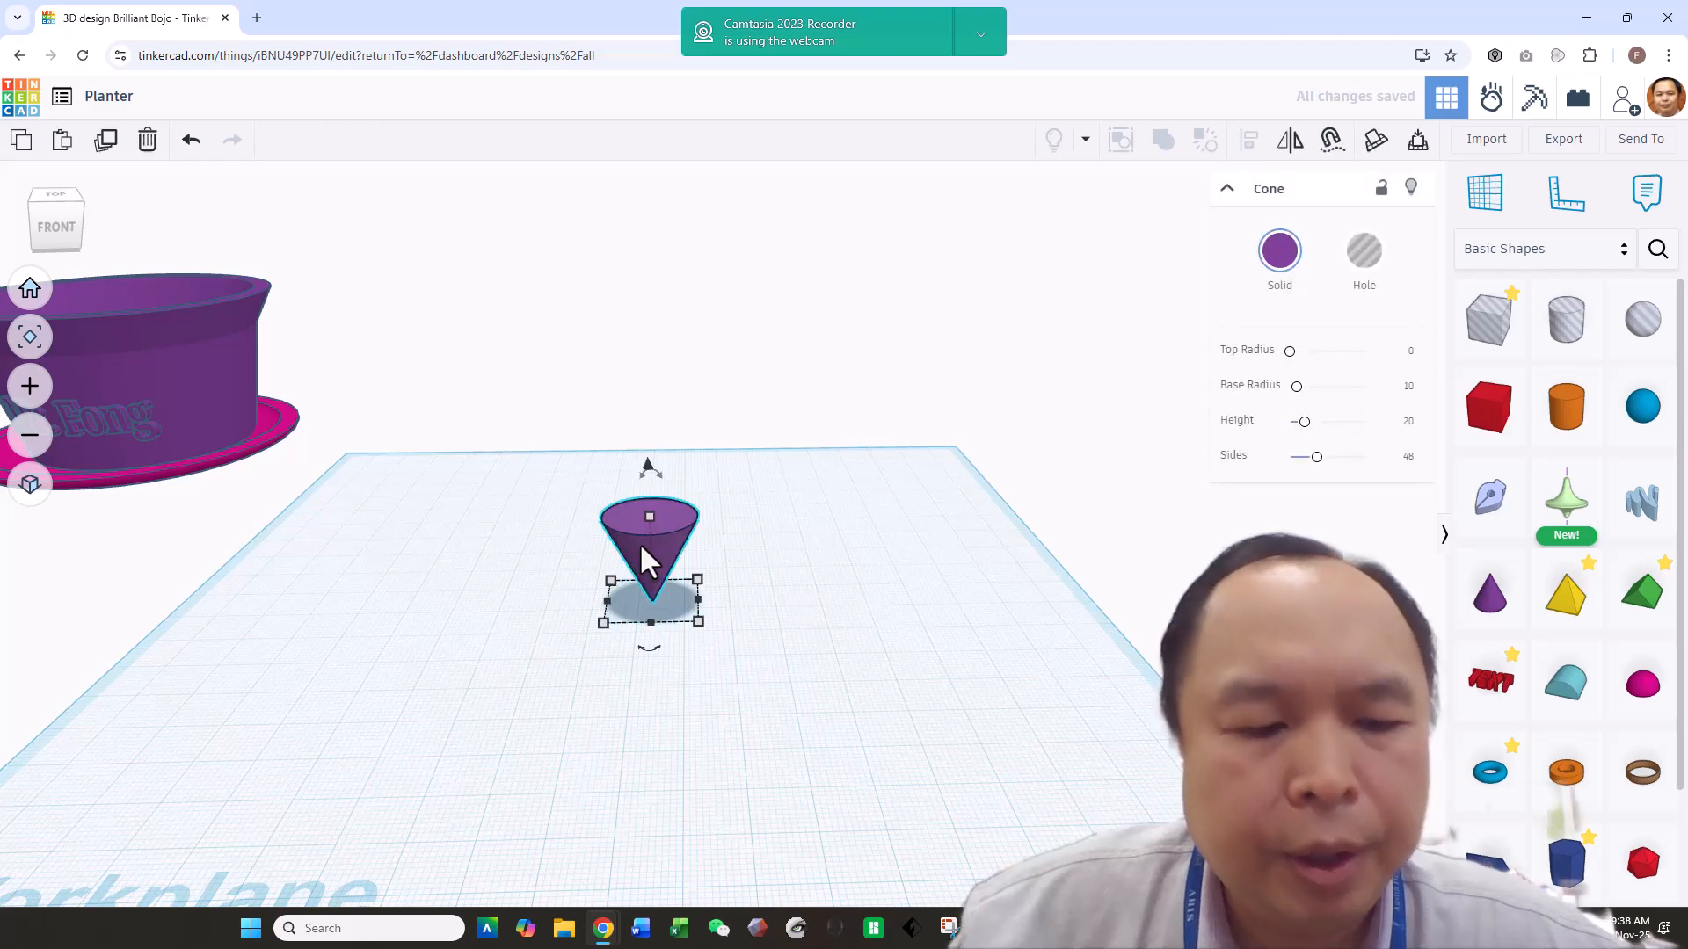
Scale the inverted cone up proportionally until it is about five times as wide, keeping its tip over the workplane.
scroll(740, 536, "down", 3)
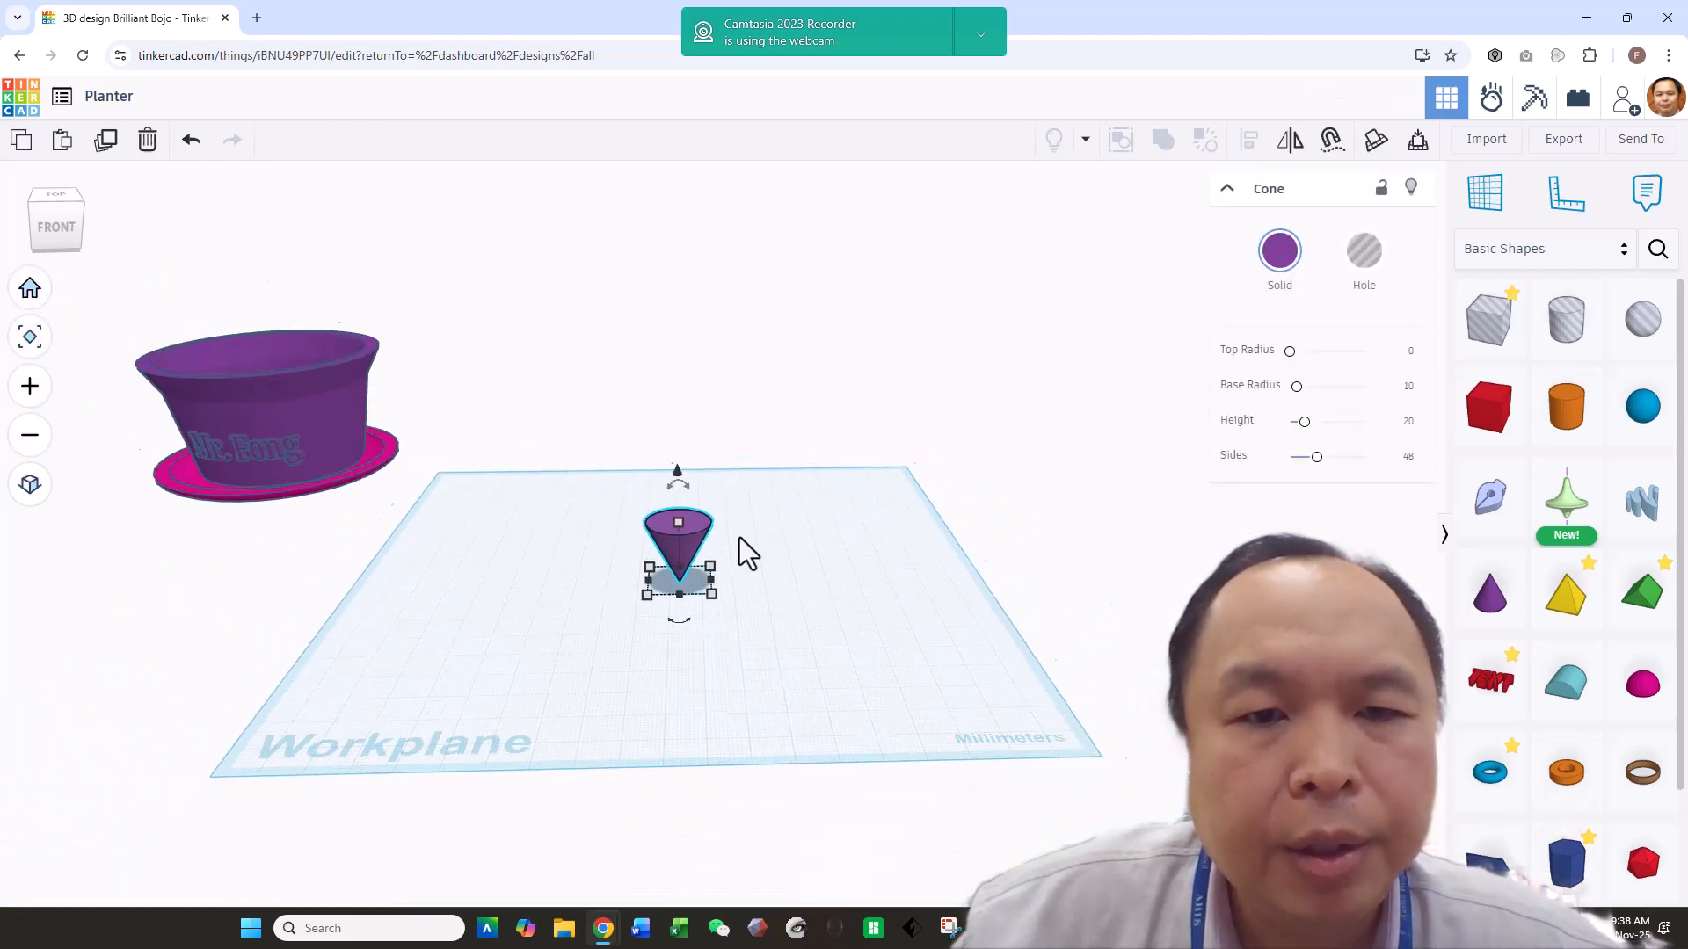
mouse_move(682, 524)
left_click_drag(681, 522, 742, 277, "shift")
left_click(1036, 472)
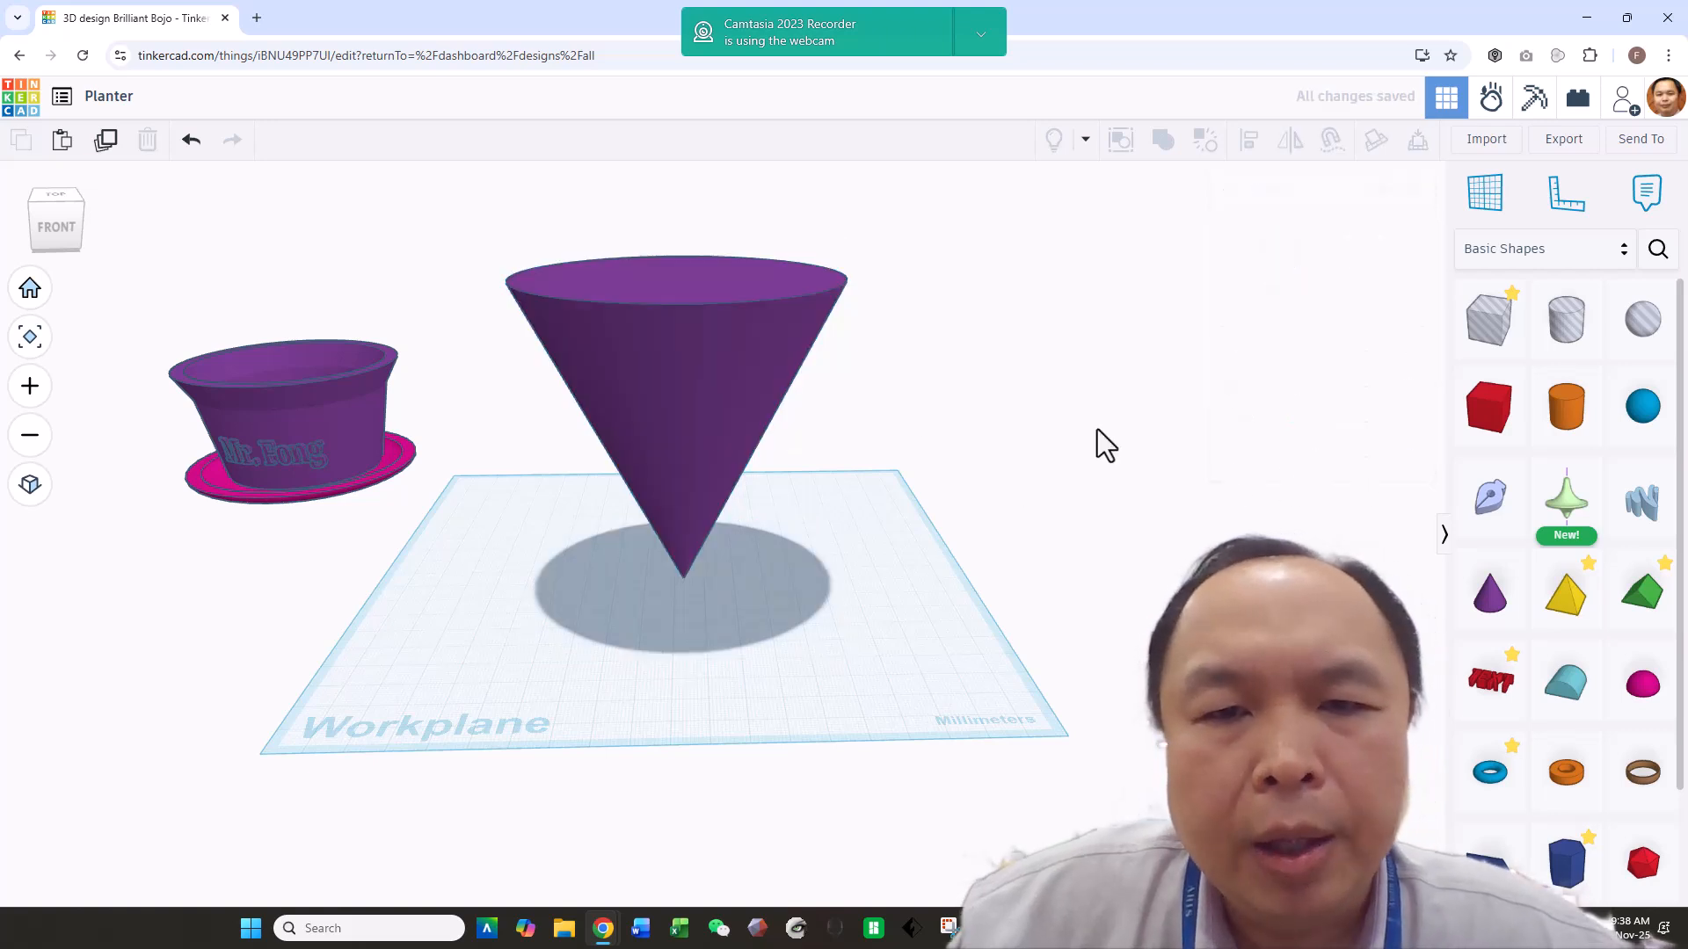
Smooth the enlarged cone by setting its number of sides to 64.
left_click(615, 435)
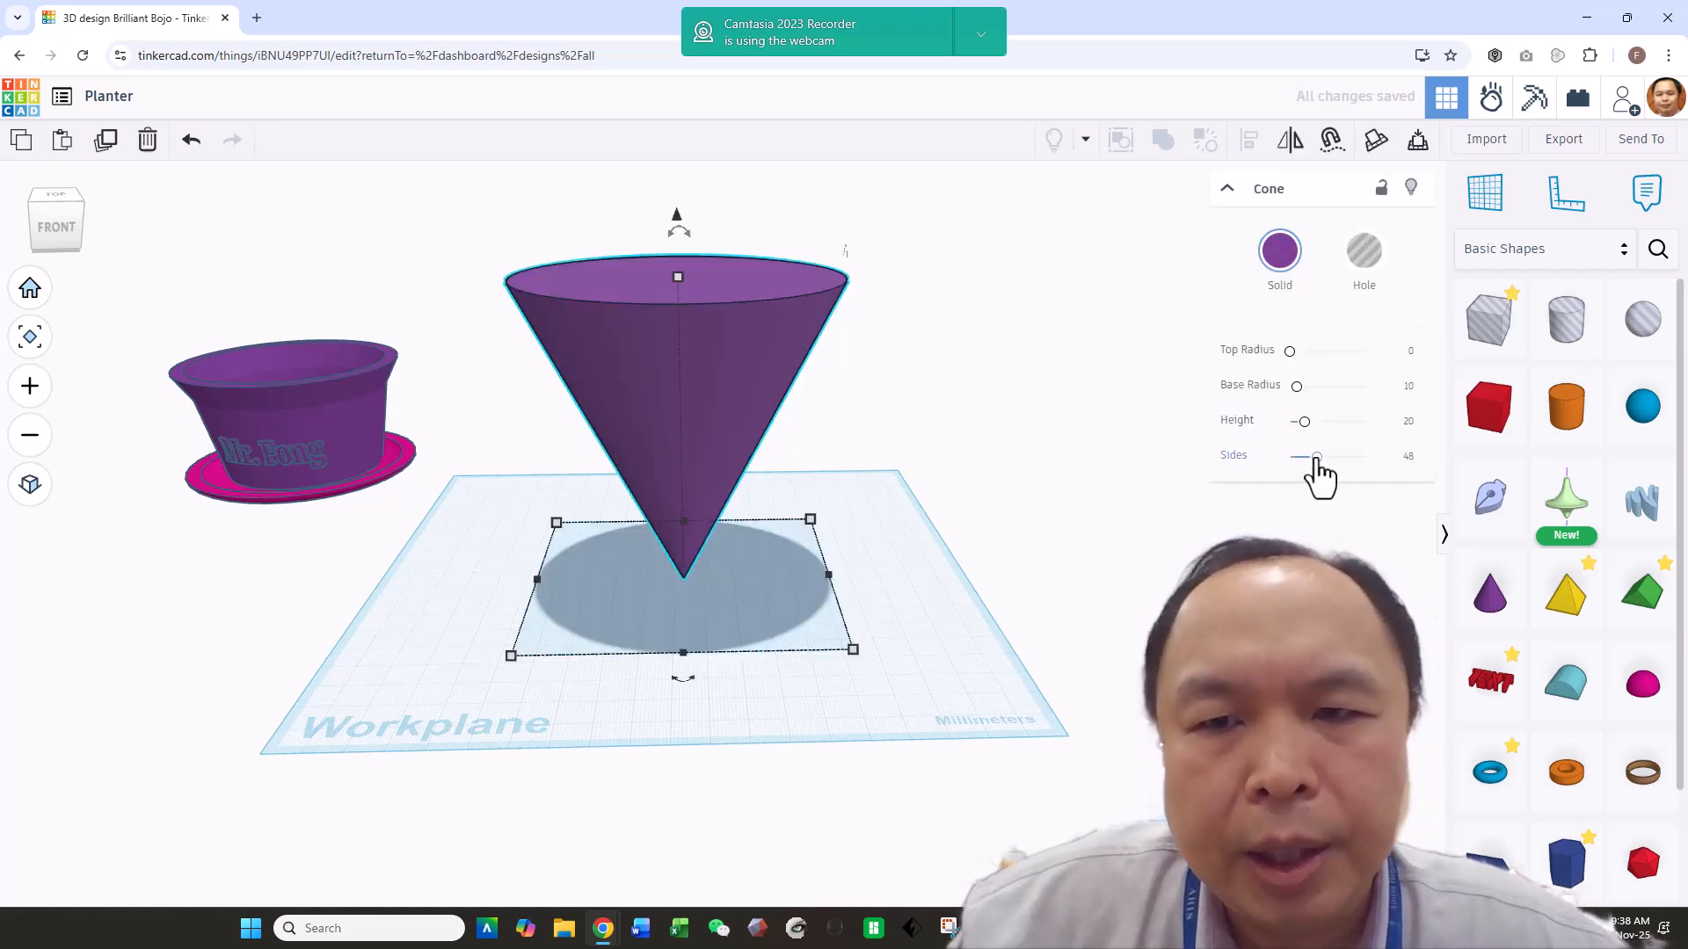
left_click_drag(1316, 456, 1328, 458)
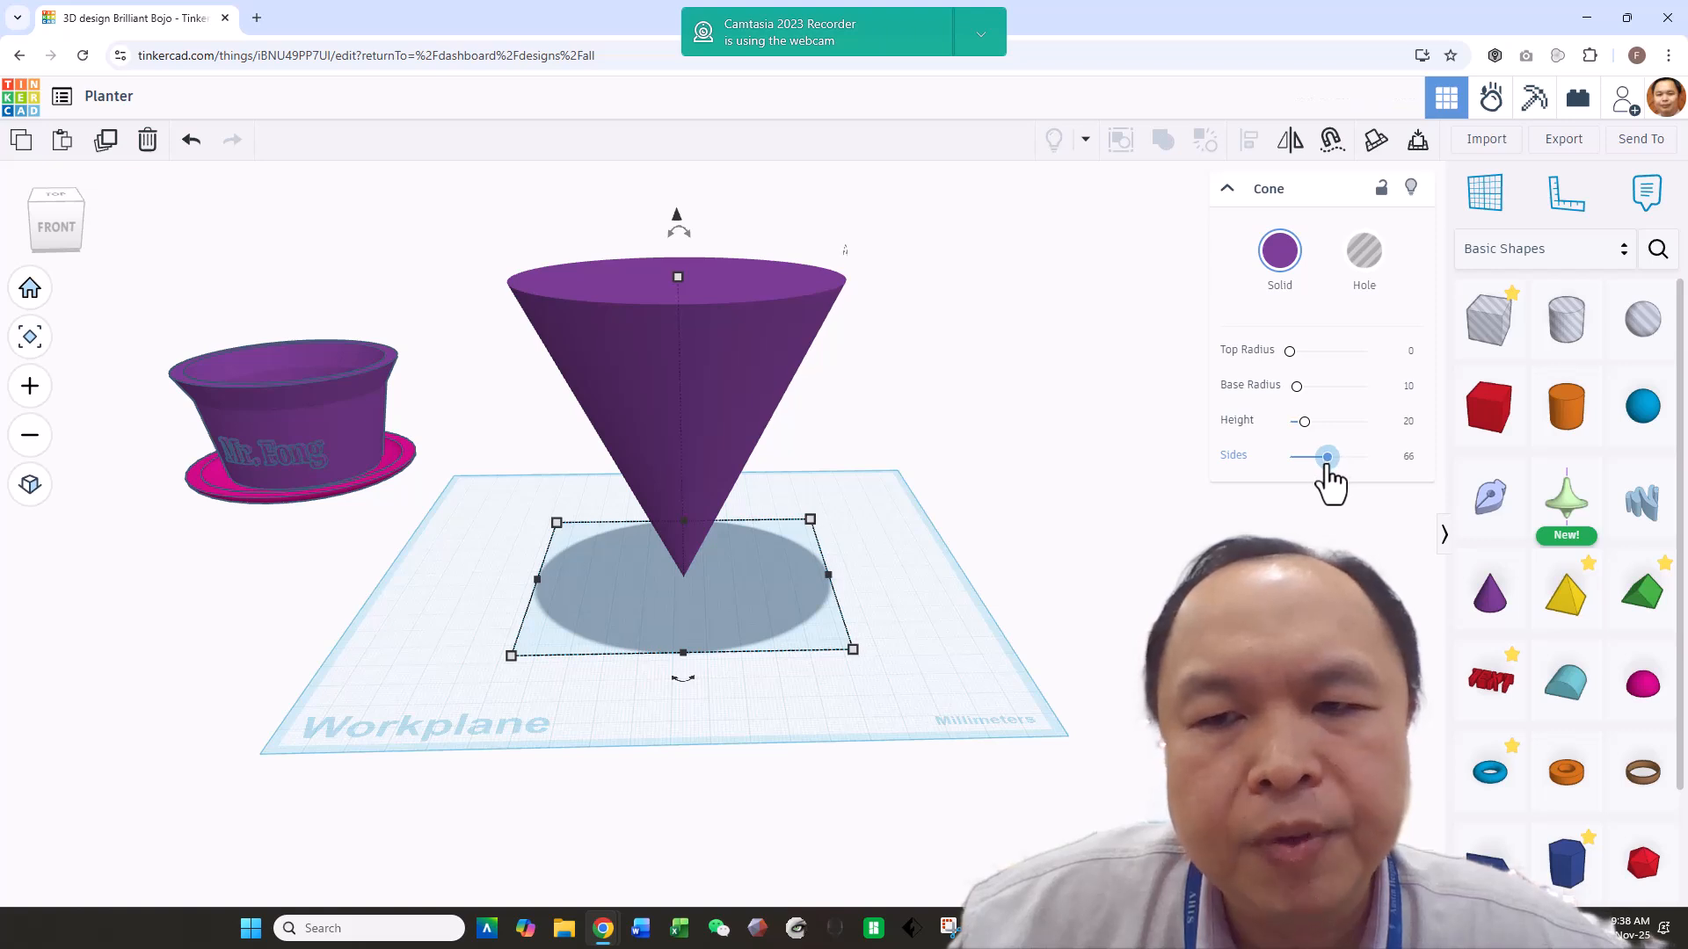
left_click_drag(1325, 464, 1328, 465)
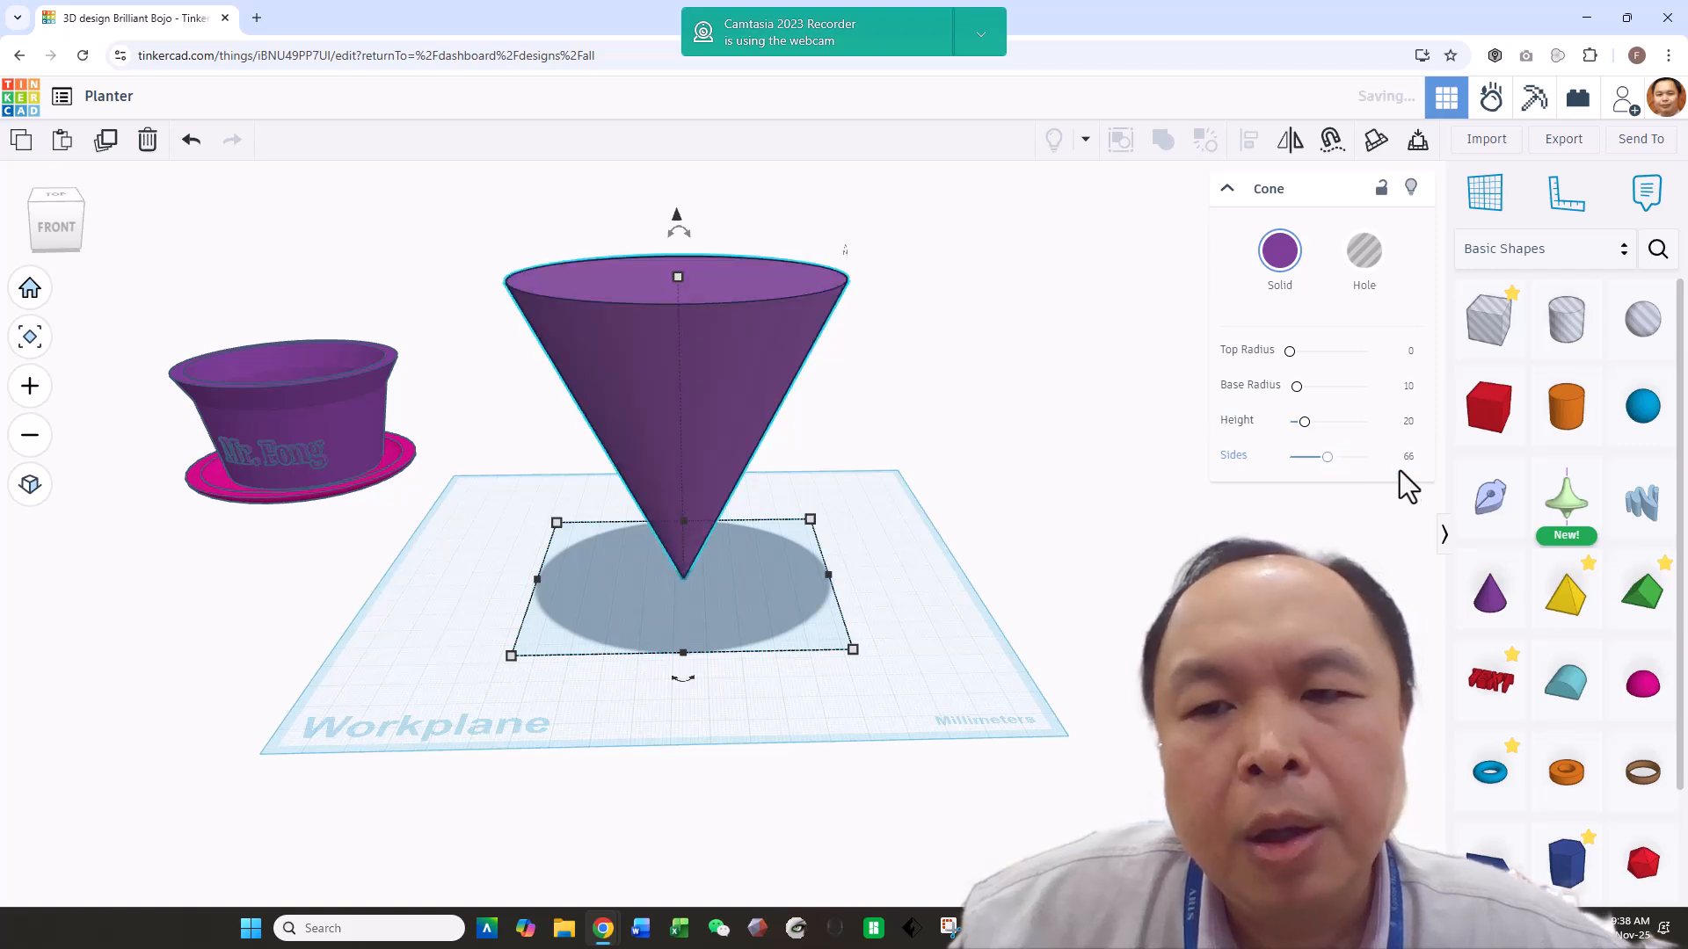
left_click(1407, 458)
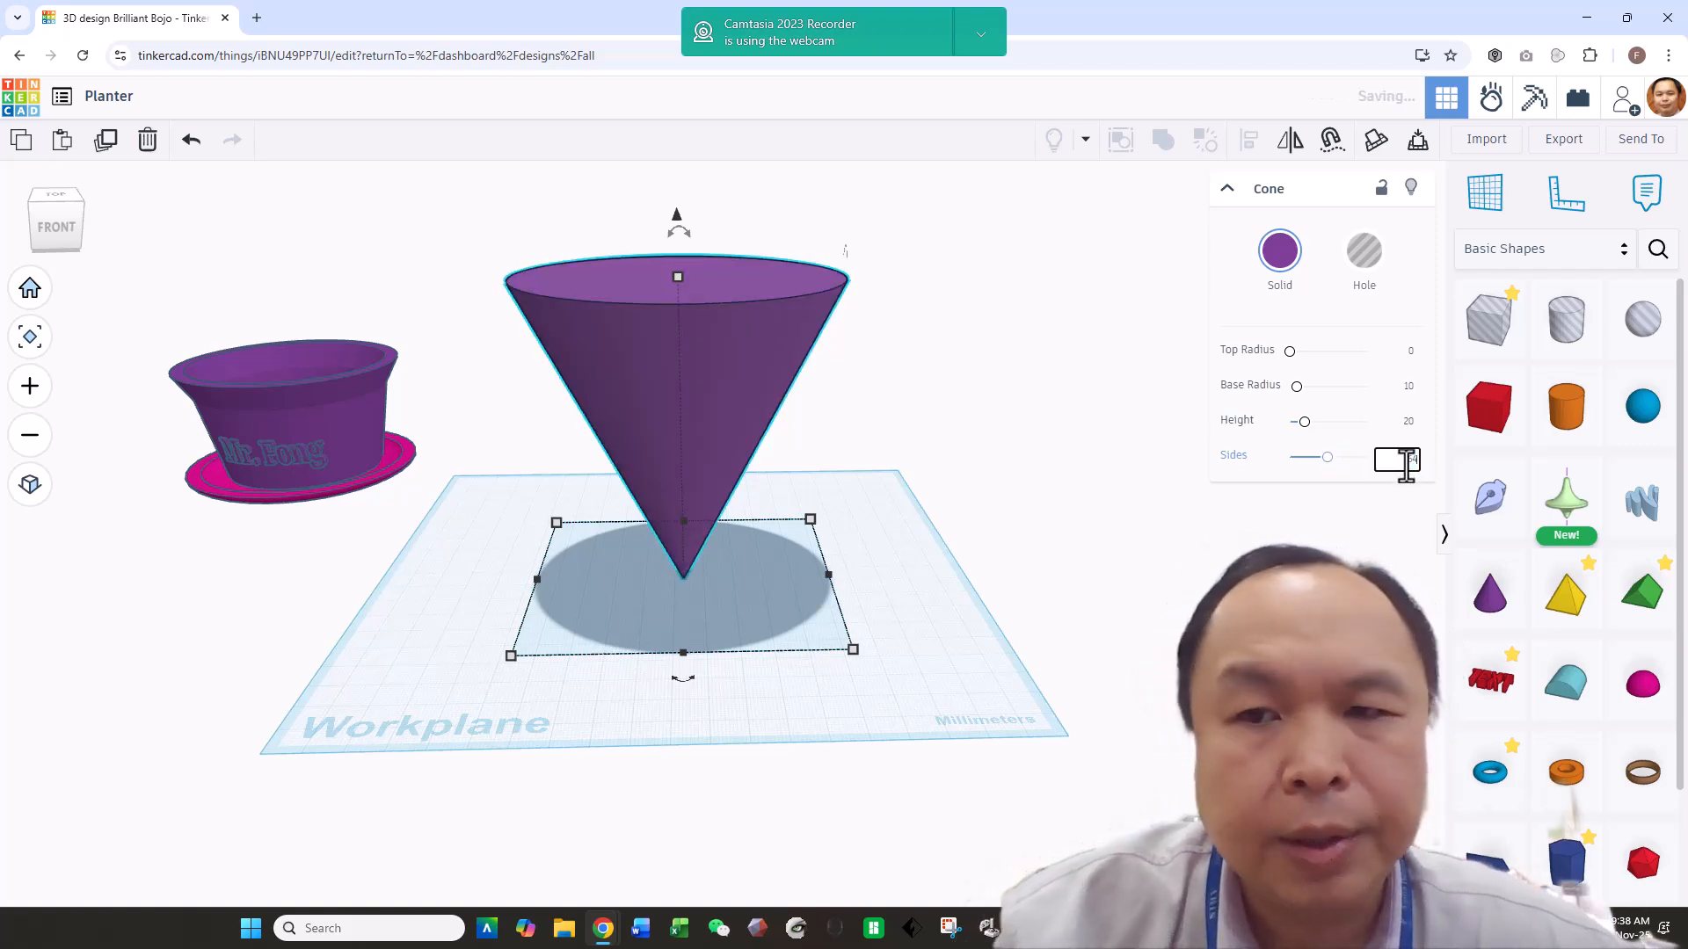
left_click(1032, 414)
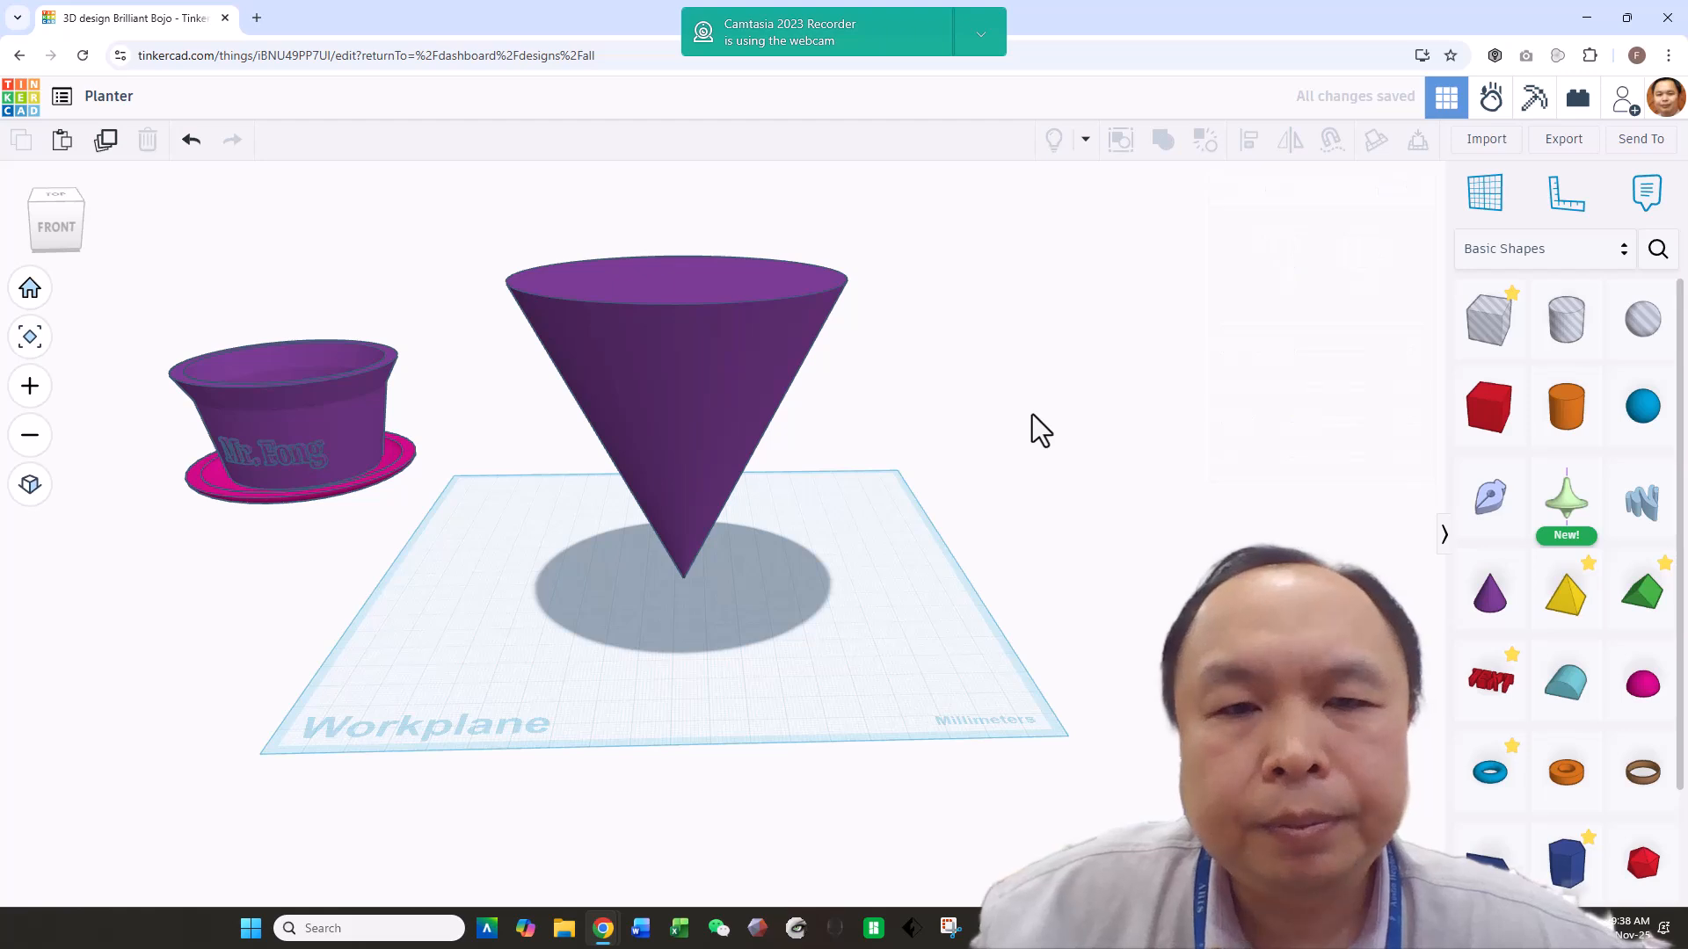
left_click(741, 352)
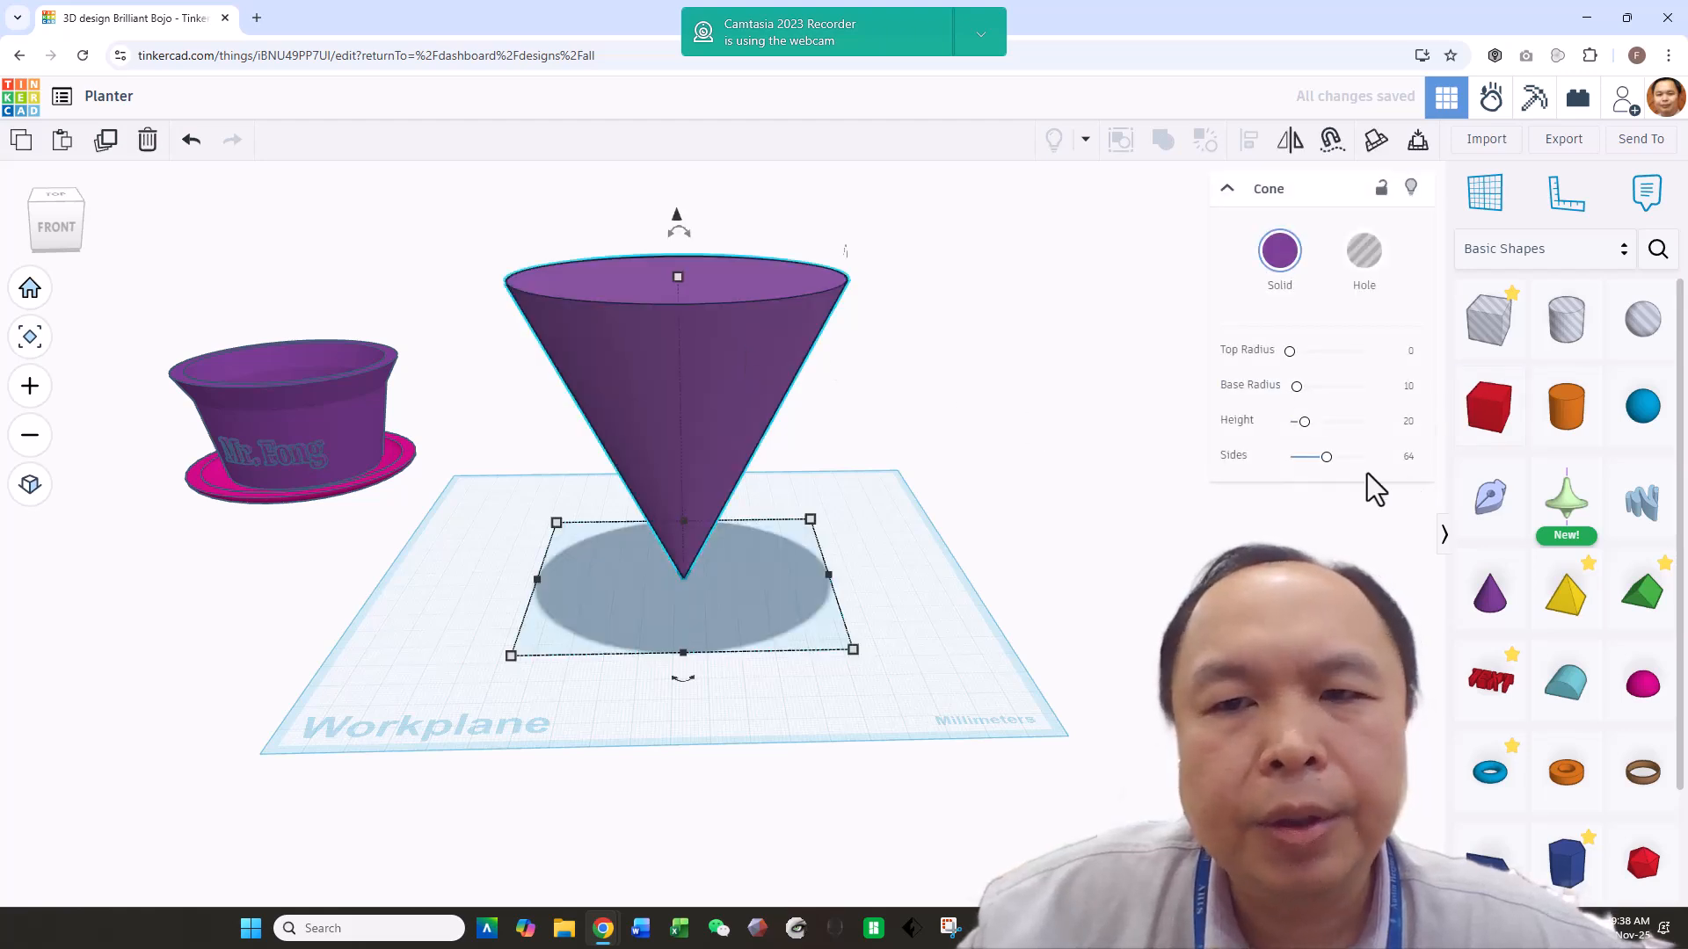
left_click(868, 453)
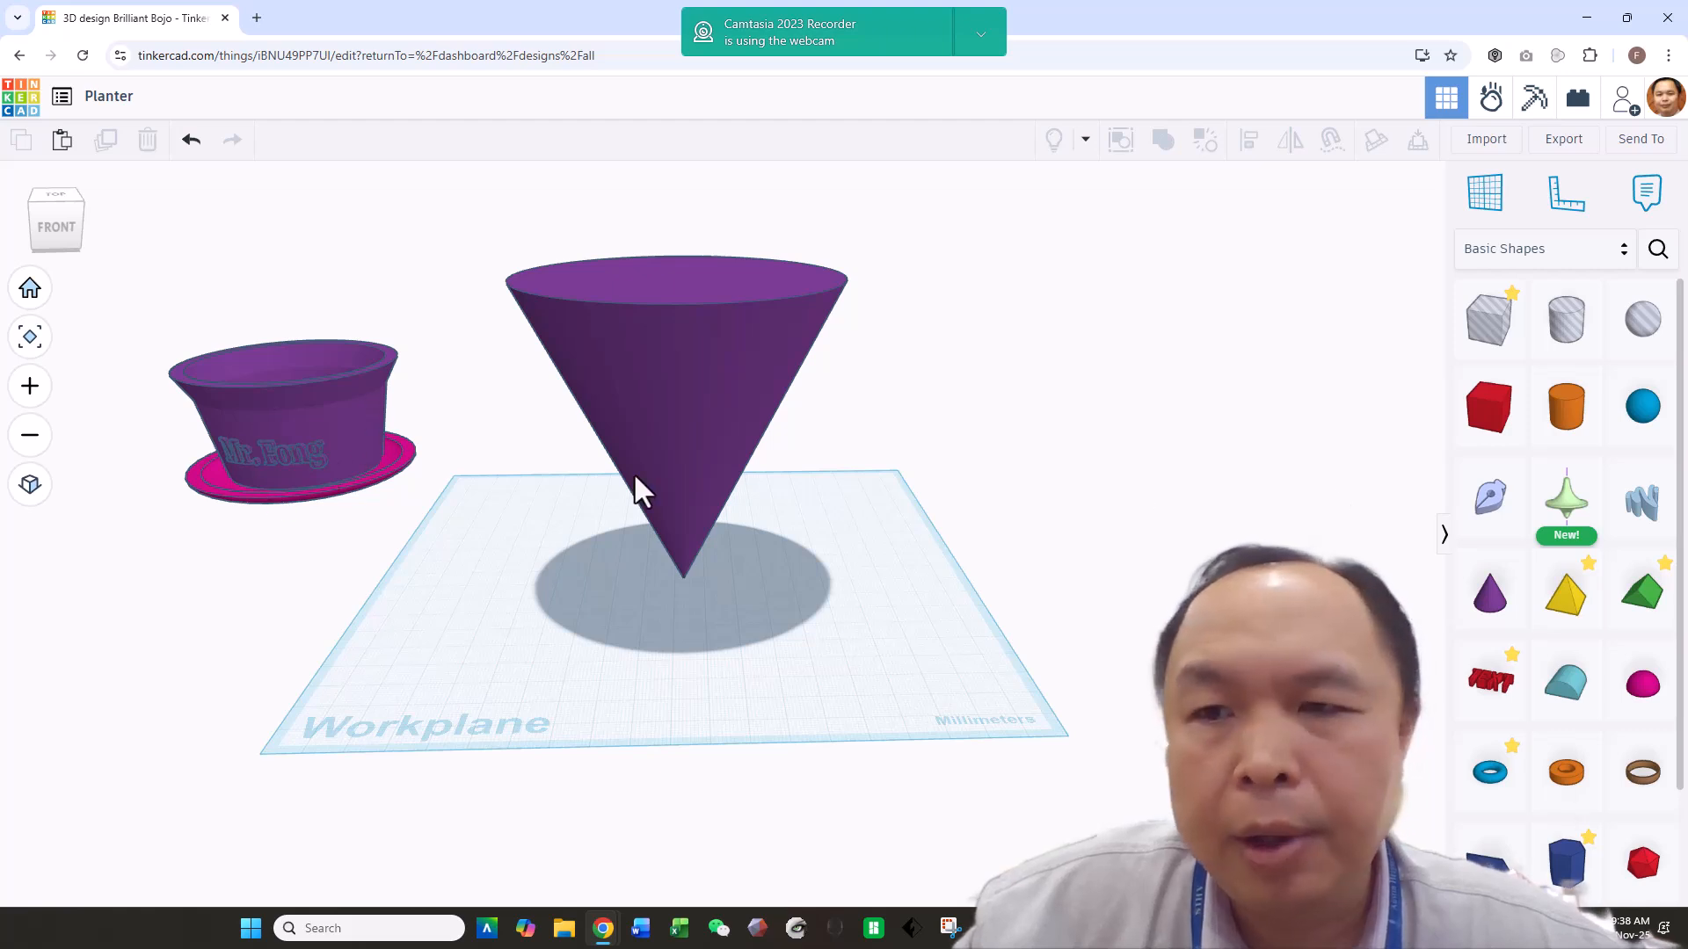
Add a box hole and size it to enclose the lower part of the inverted cone.
left_click_drag(1488, 327, 818, 633)
left_click_drag(681, 528, 691, 403)
mouse_move(978, 462)
right_mouse_down()
mouse_move(963, 415)
mouse_move(970, 441)
right_mouse_up()
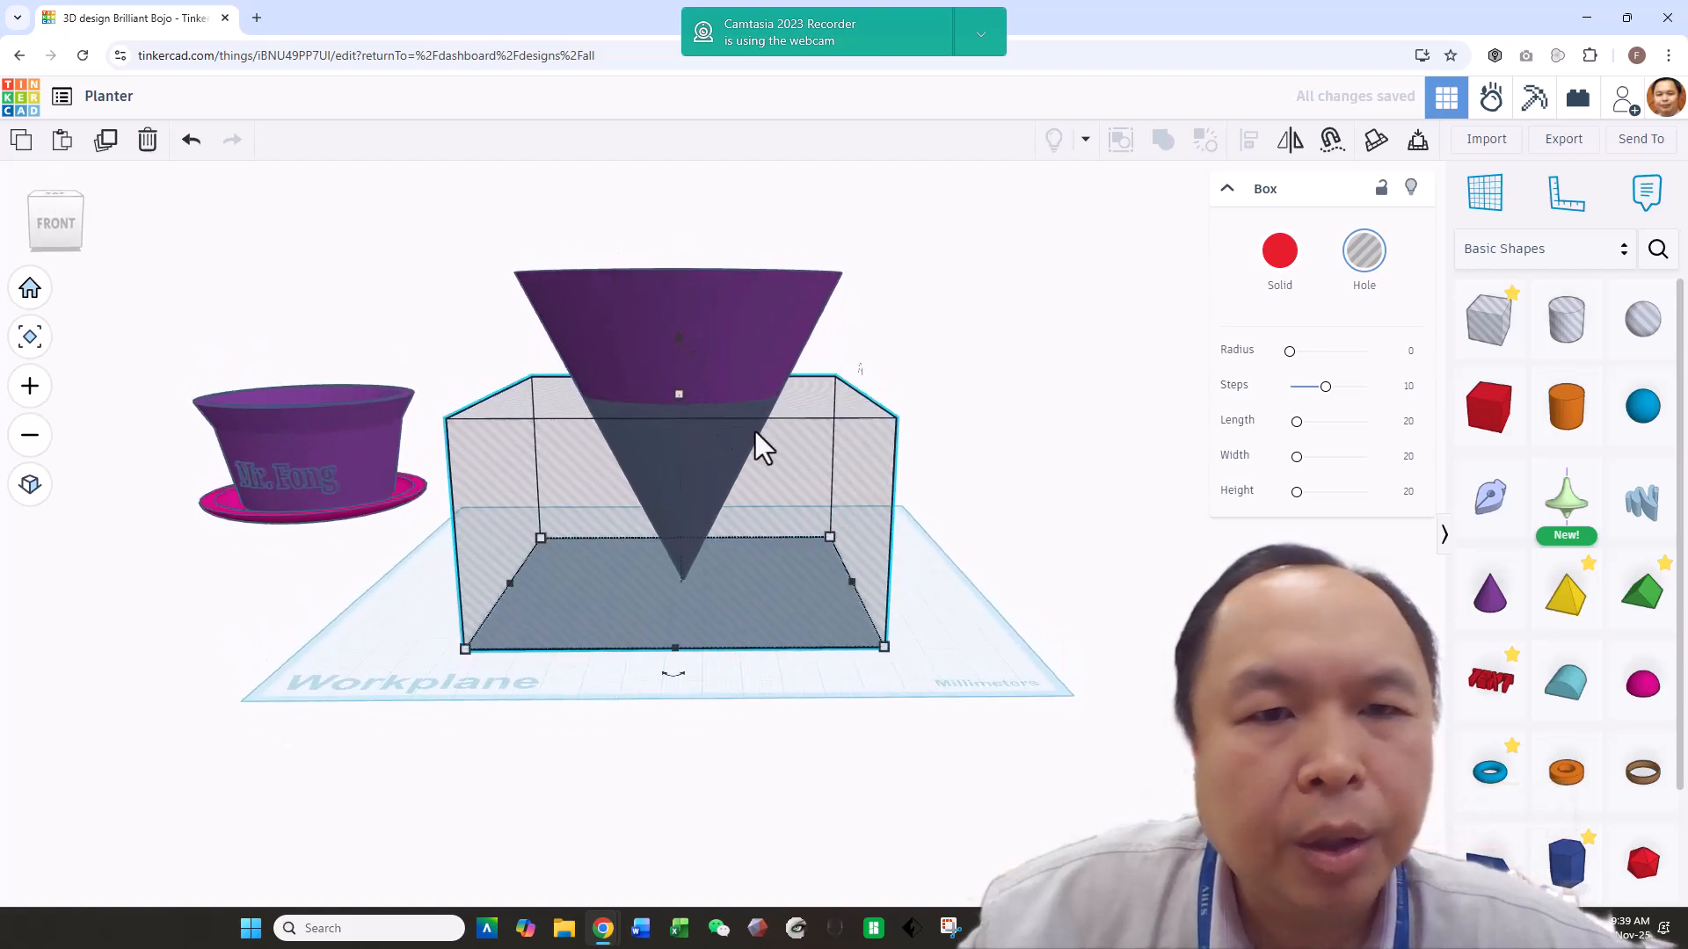
left_click_drag(674, 395, 670, 390)
right_click_drag(1011, 424, 992, 441)
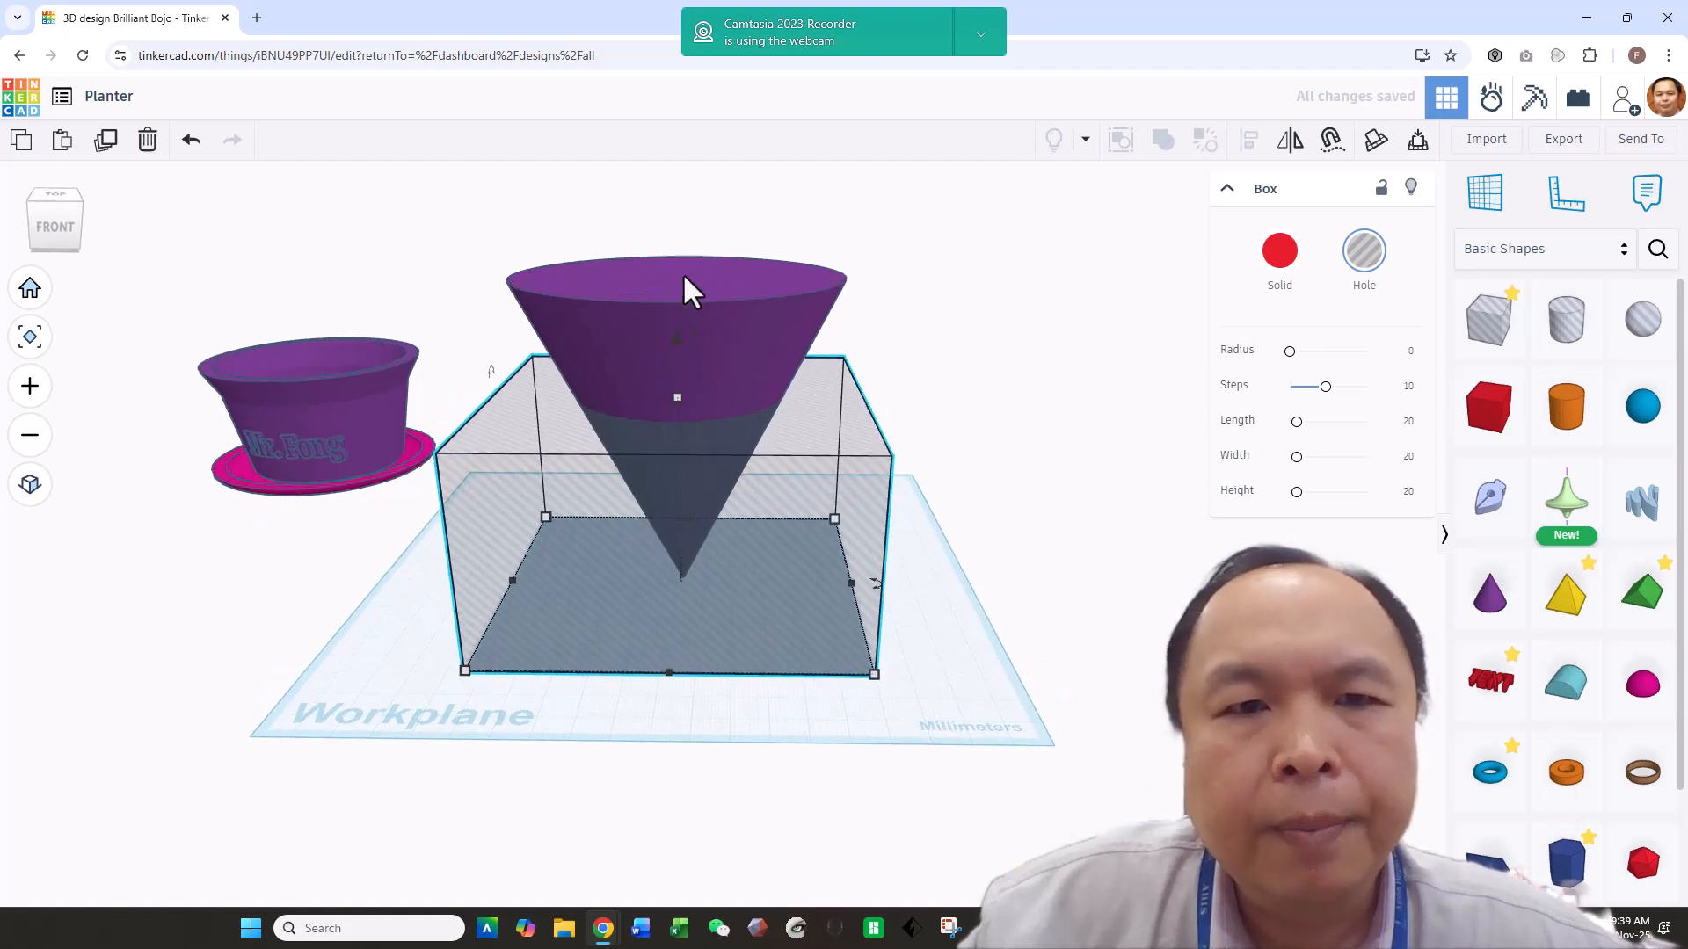
Set the cone's top radius to 5 to give its narrow lower end a flat base.
left_click(714, 316)
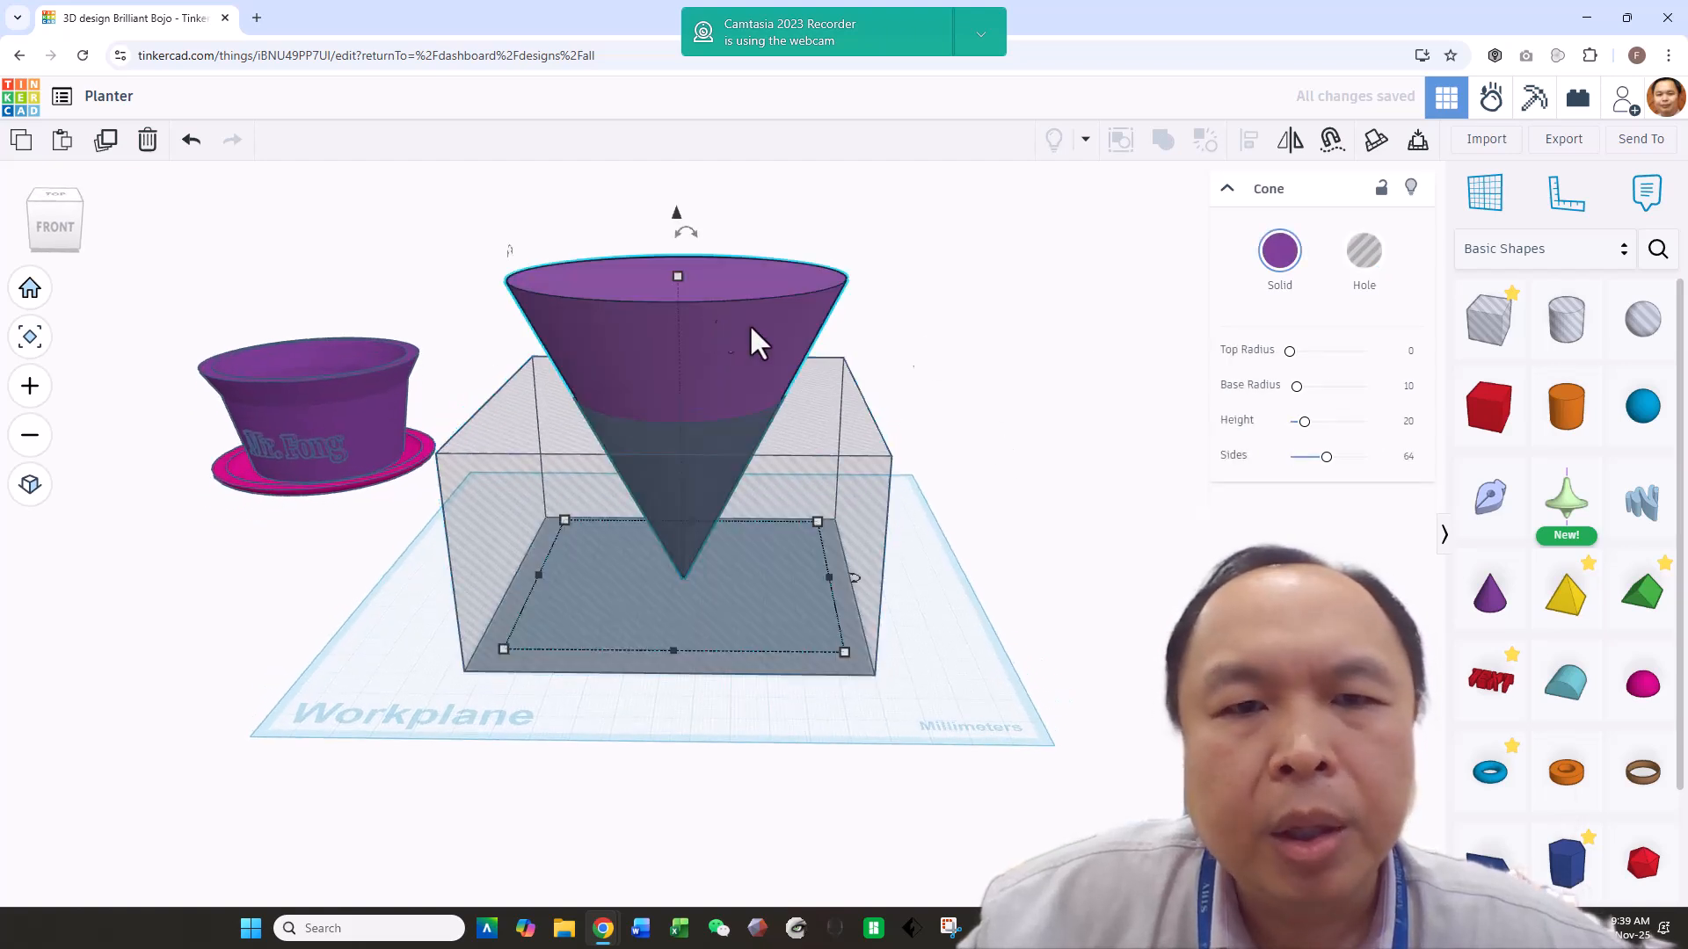
left_click(1290, 350)
left_click_drag(1292, 355, 1293, 355)
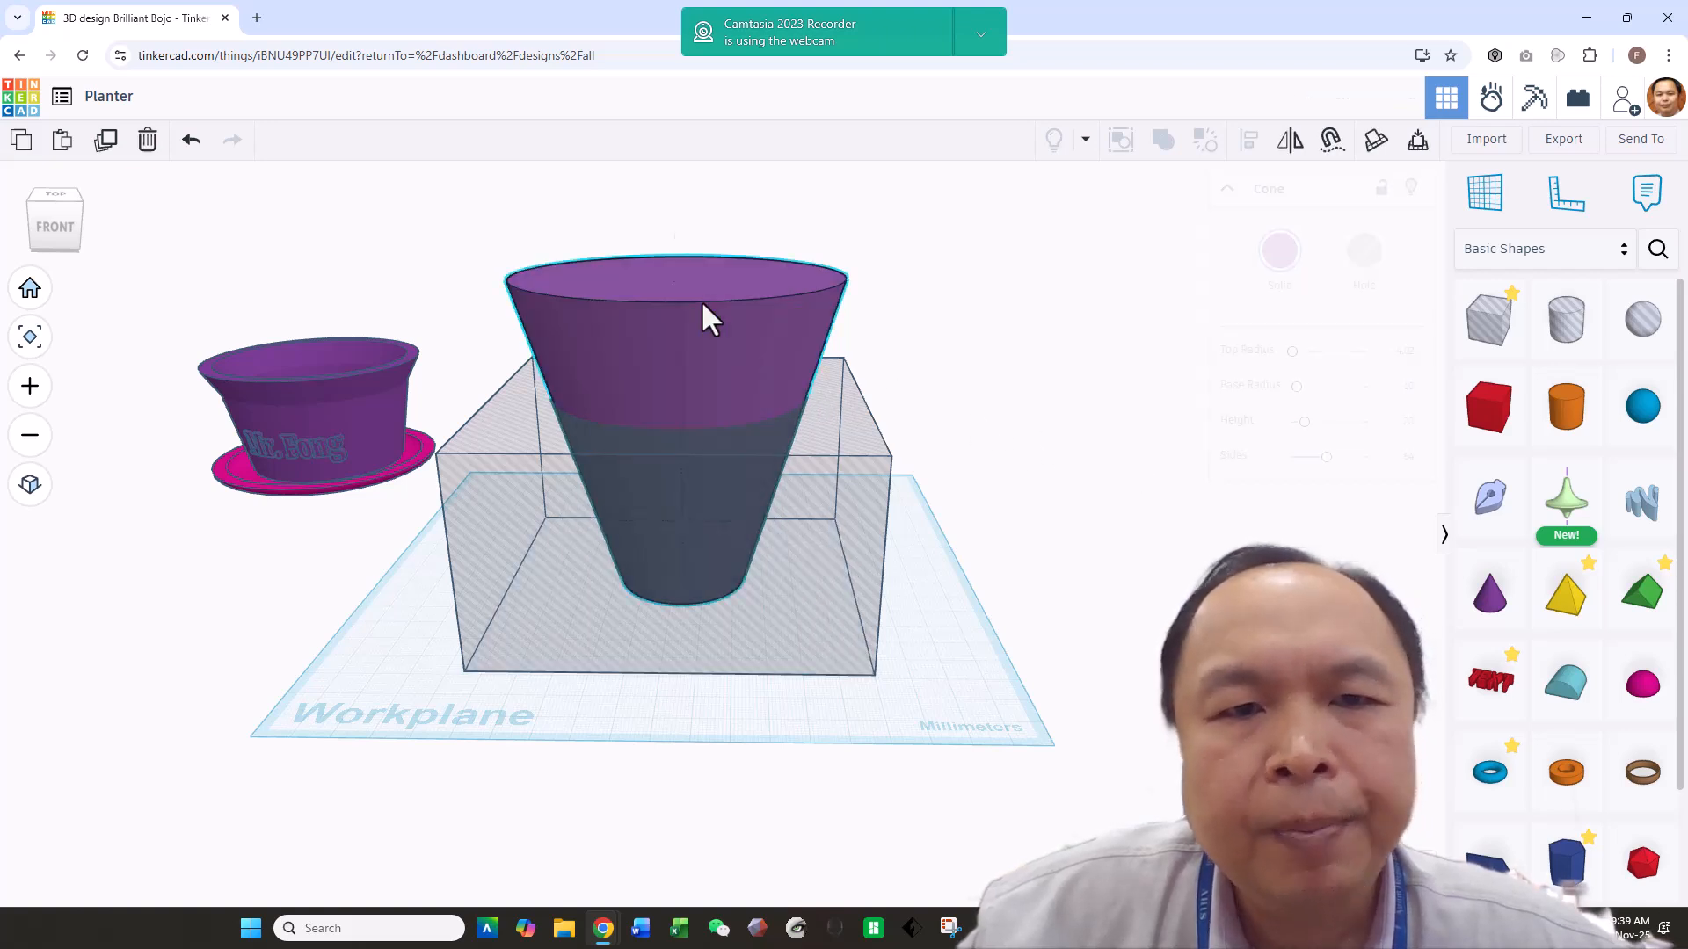
left_click(1404, 352)
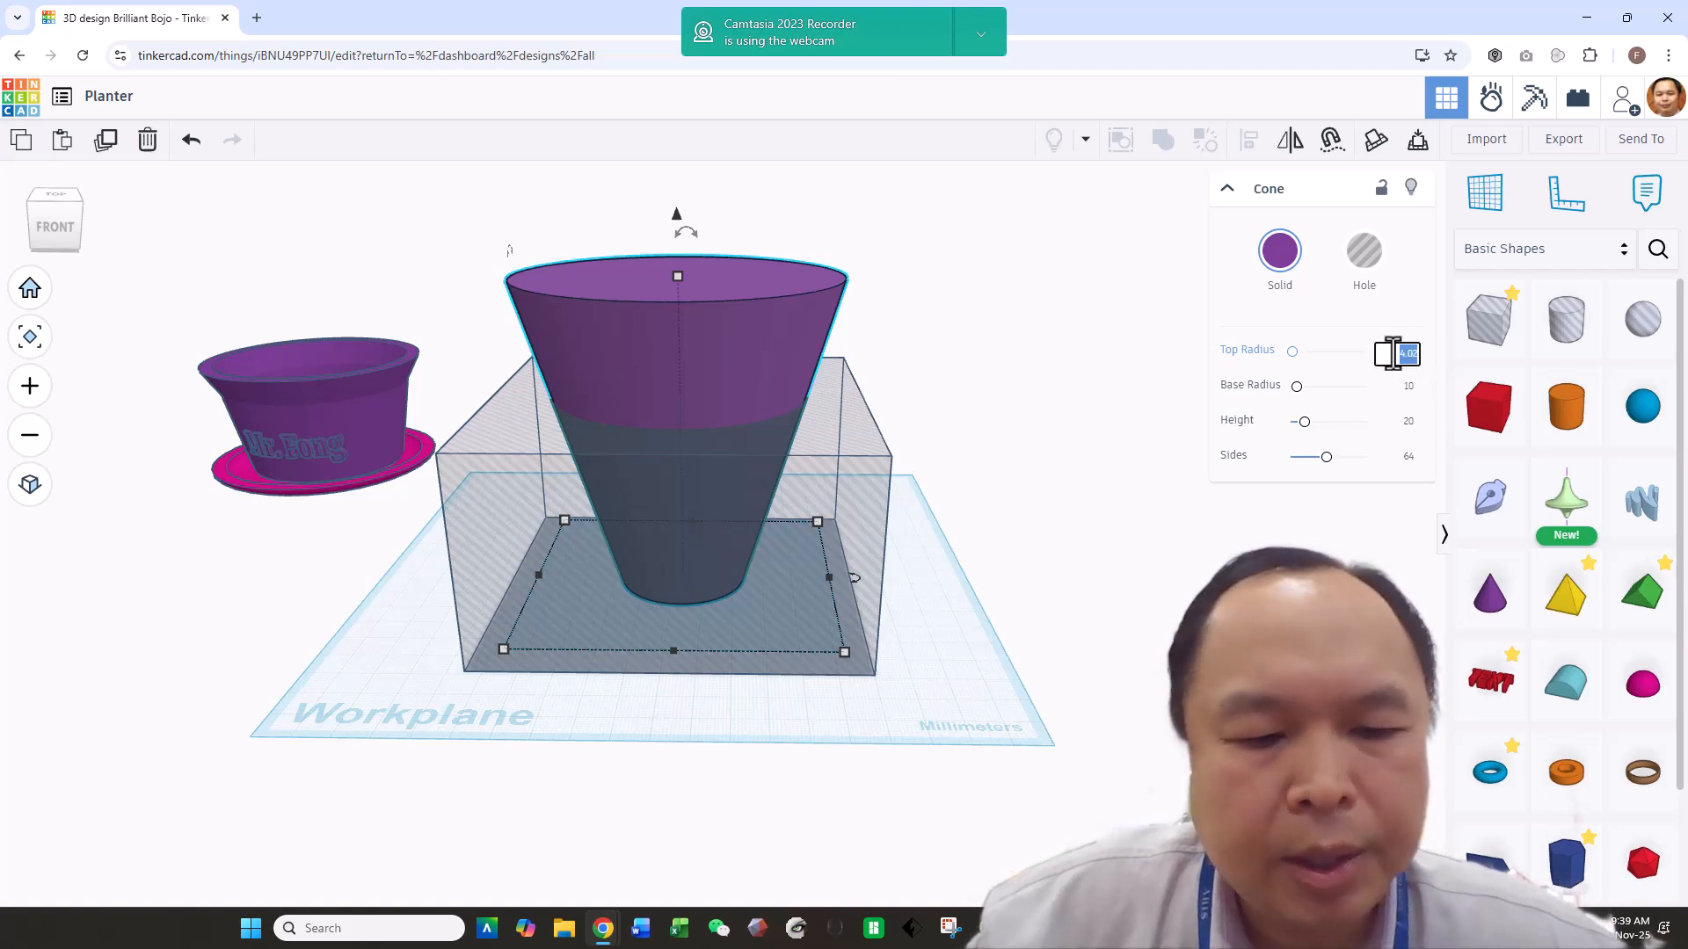
type("5")
key("Return")
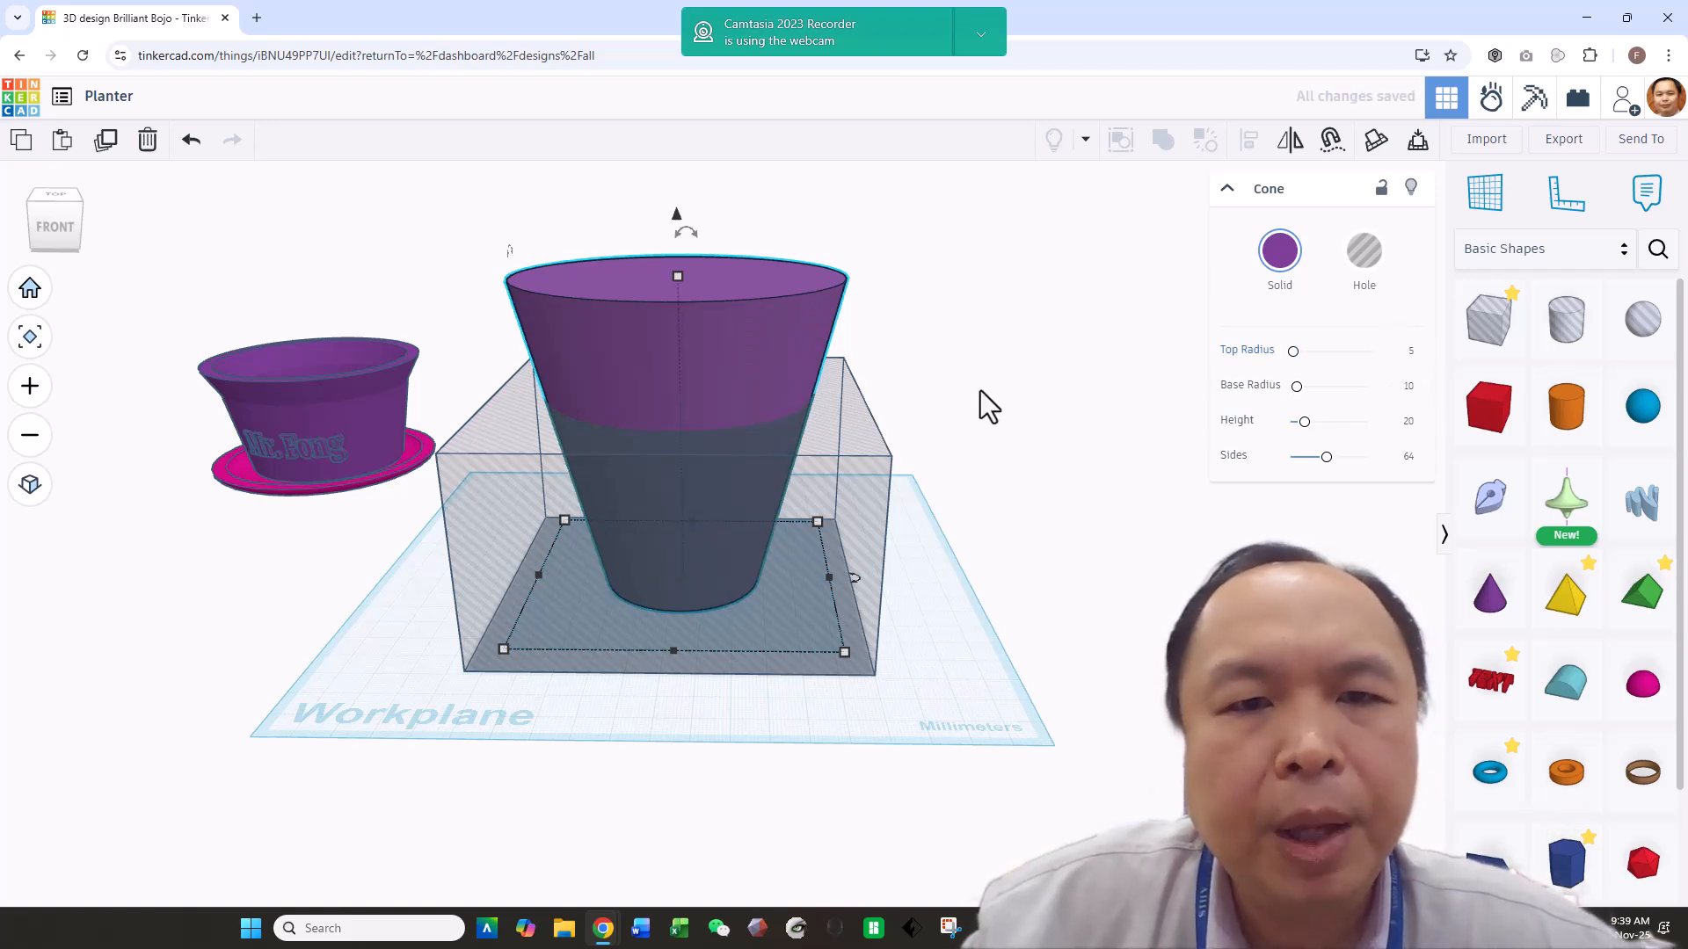
Lower the box hole around the cone to a height of 56 mm.
right_click_drag(990, 382, 1020, 360)
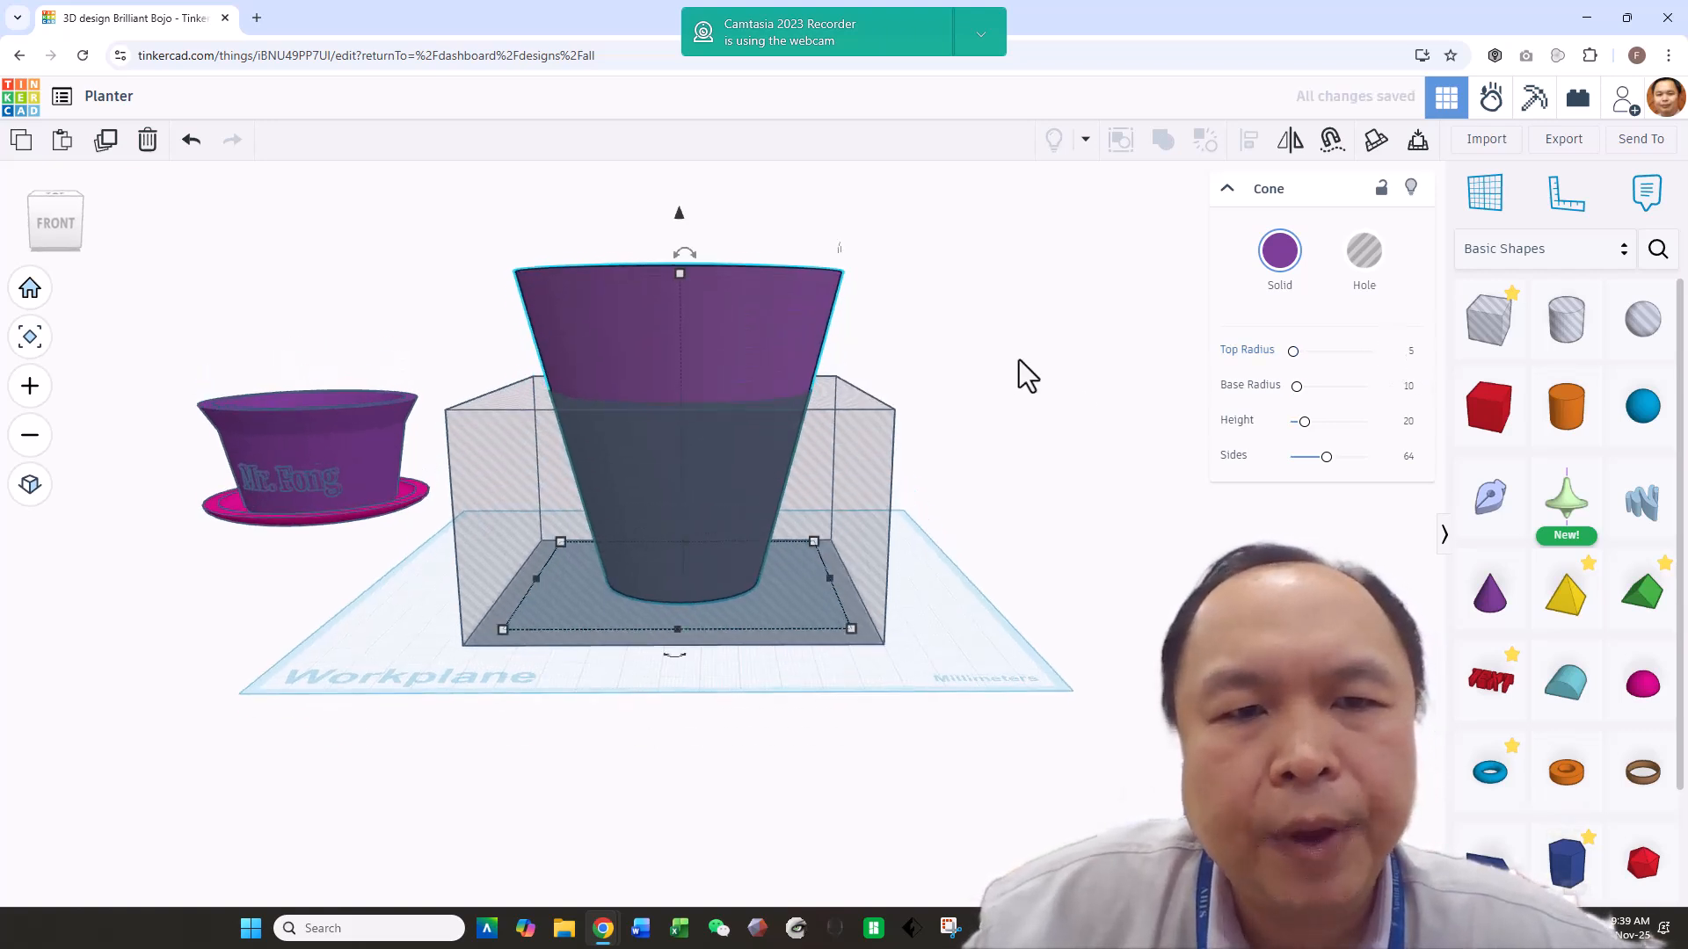
left_click(828, 425)
left_click_drag(678, 391, 677, 415)
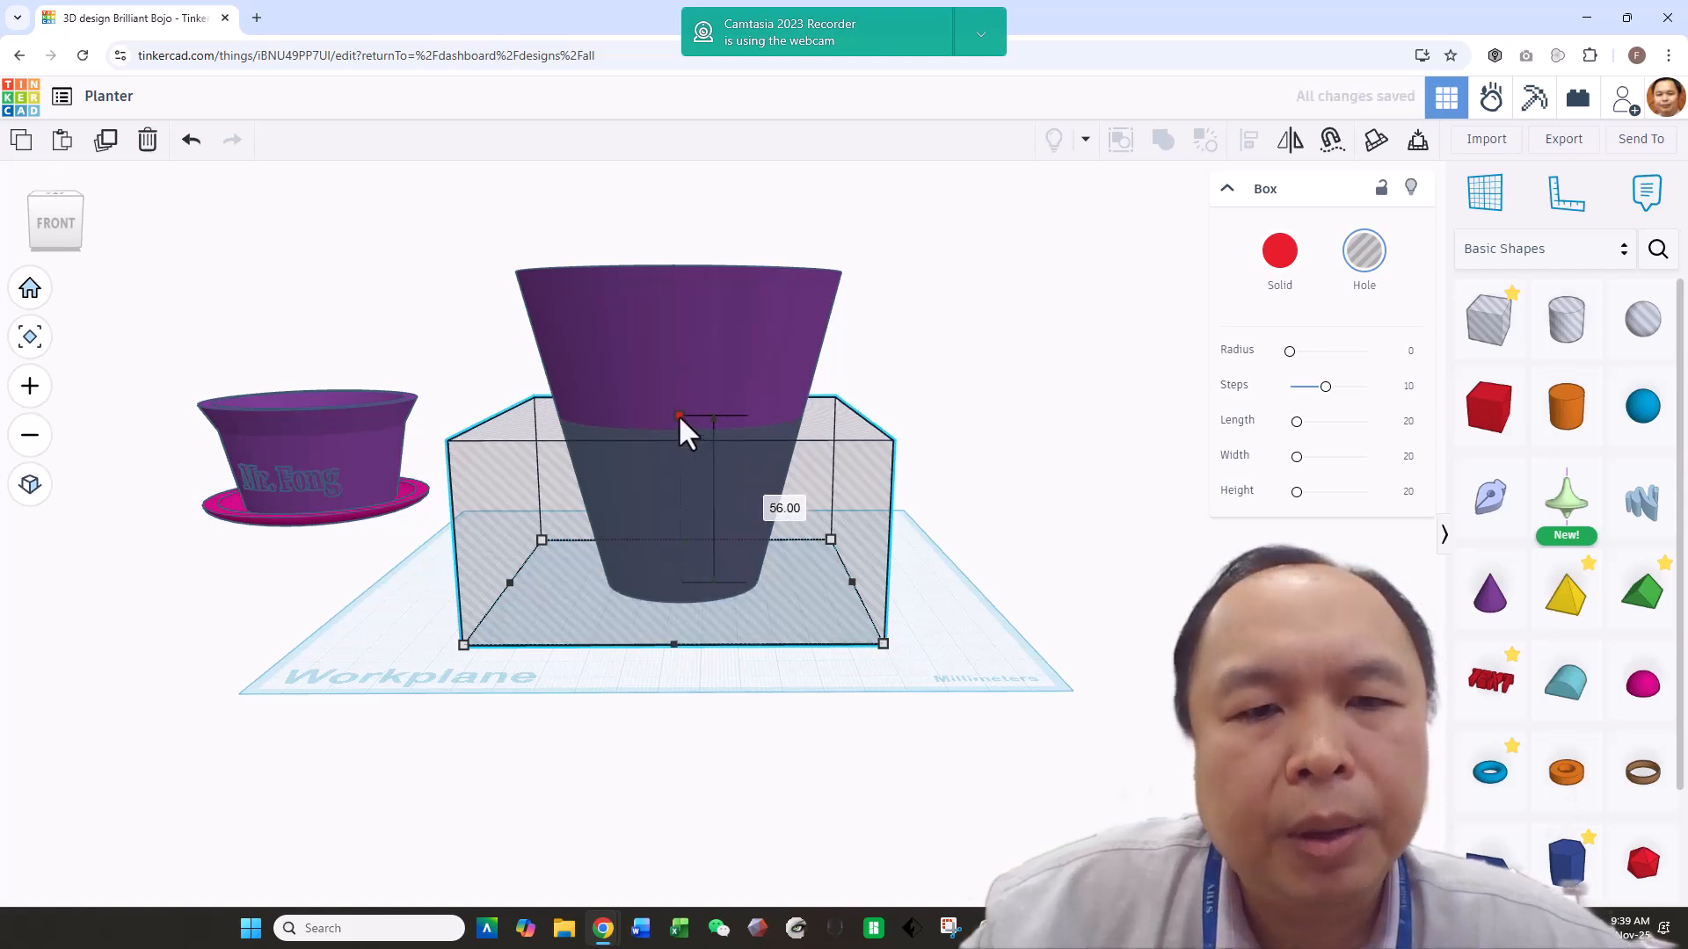
Lower the box hole's height to 55 mm and group it with the inverted cone to cut away the cone's lower part.
left_click_drag(678, 422, 679, 419)
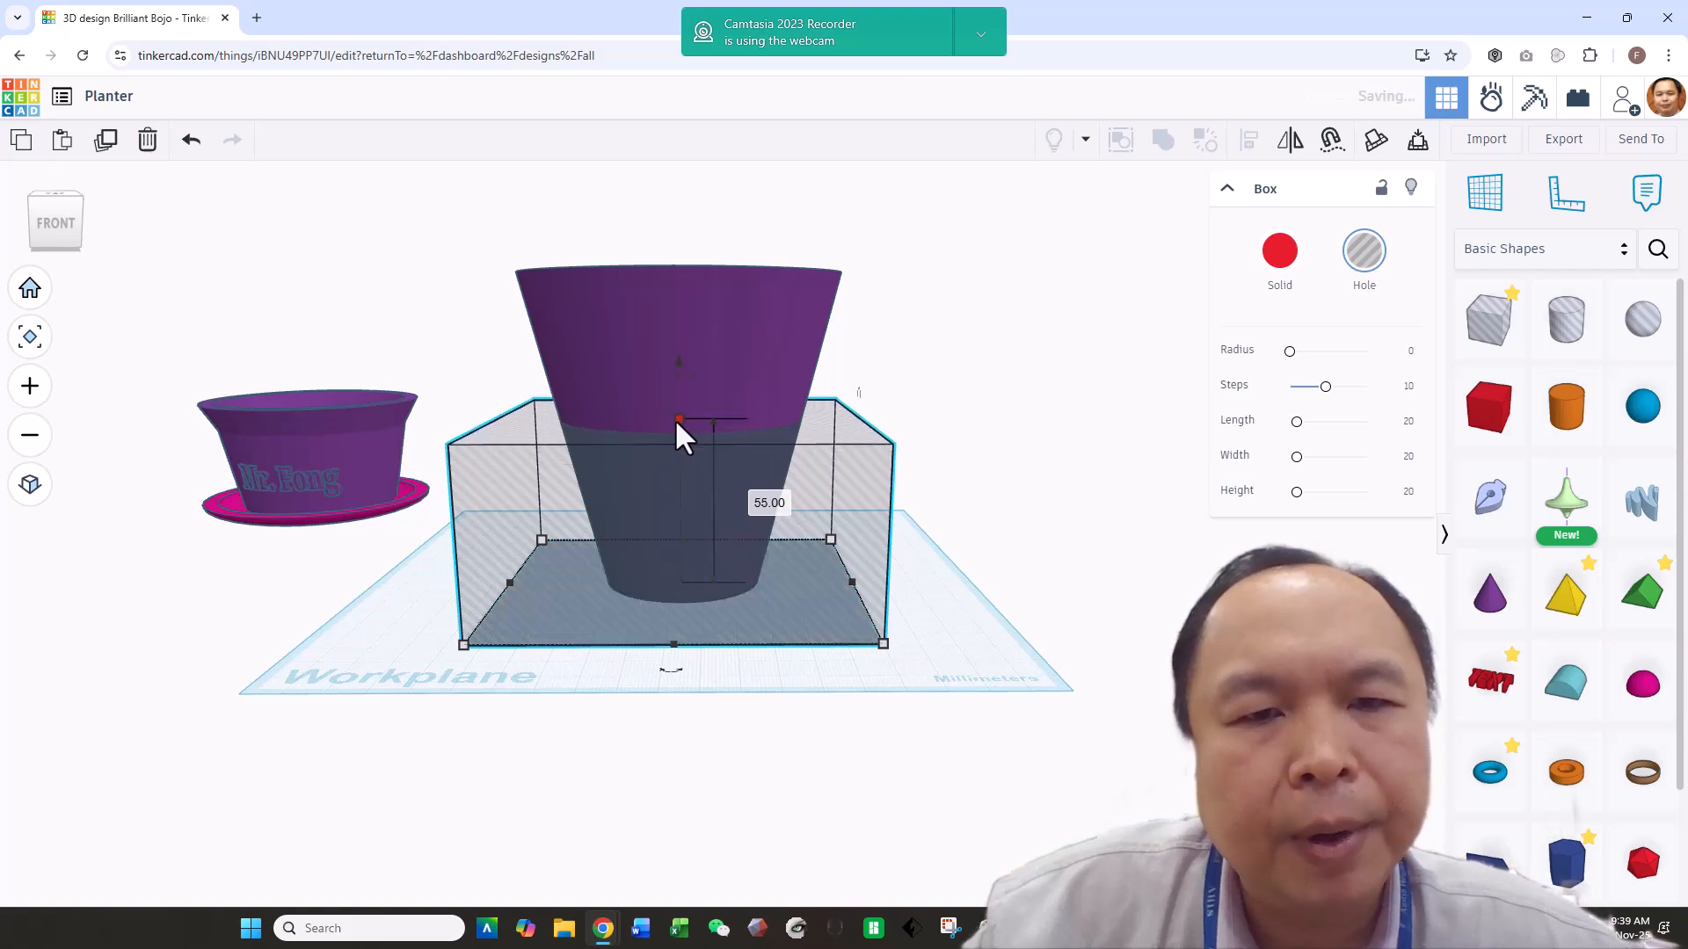
right_click_drag(1016, 416, 1015, 430)
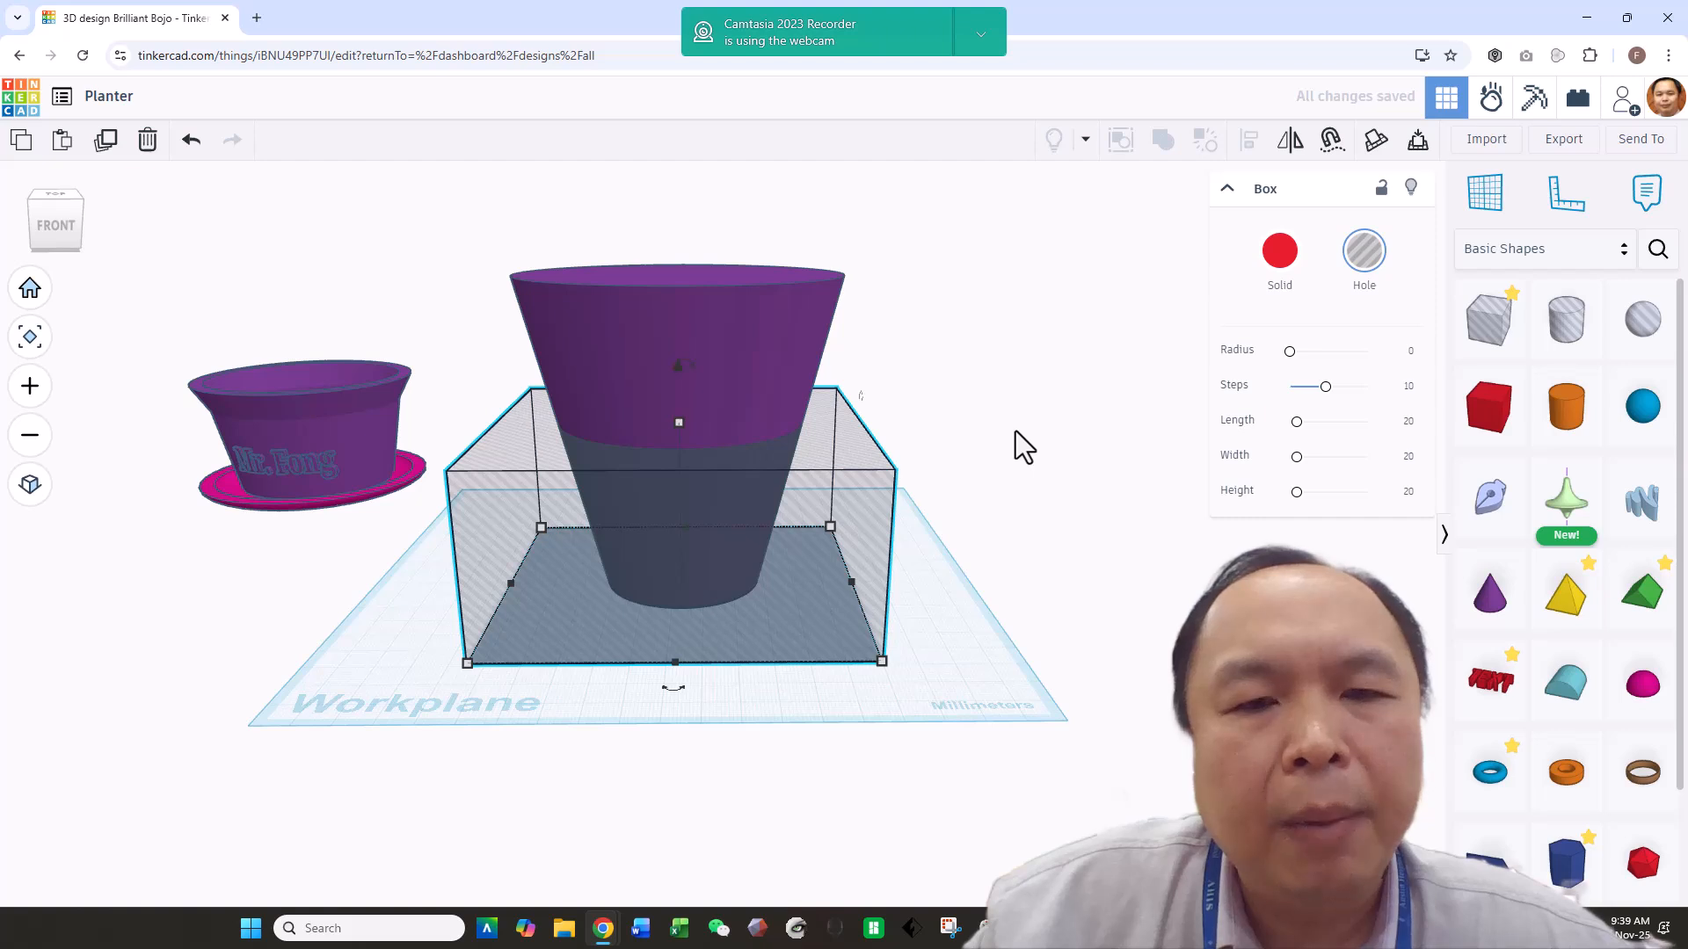
left_click(799, 488, "shift")
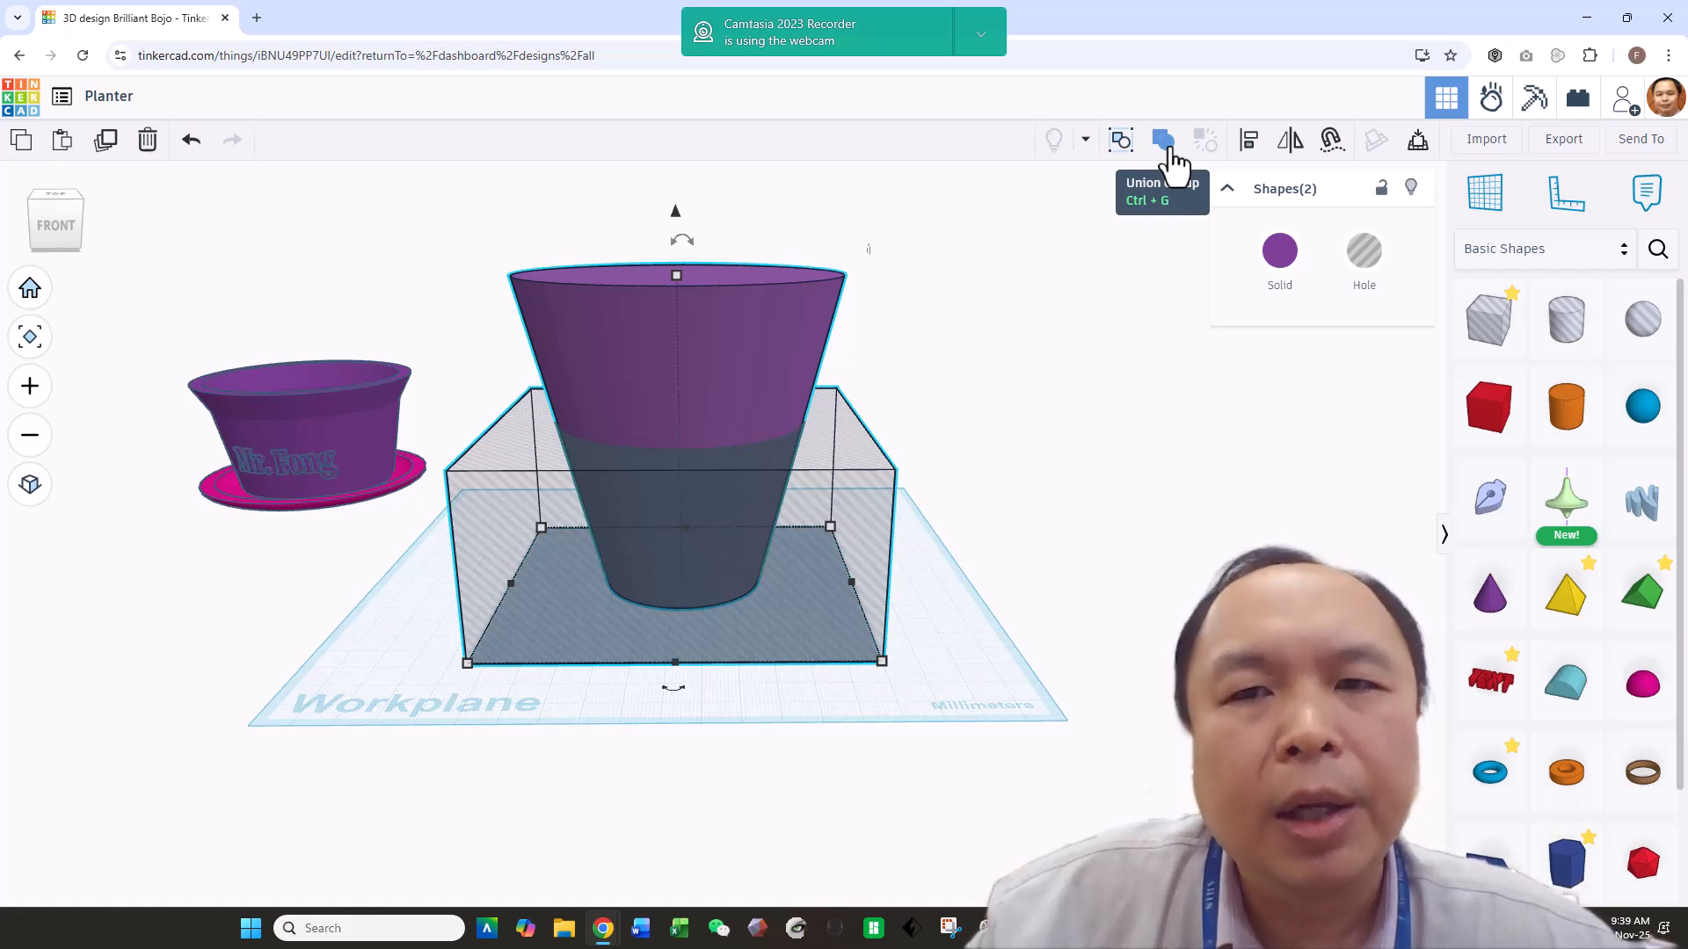
left_click(1170, 151)
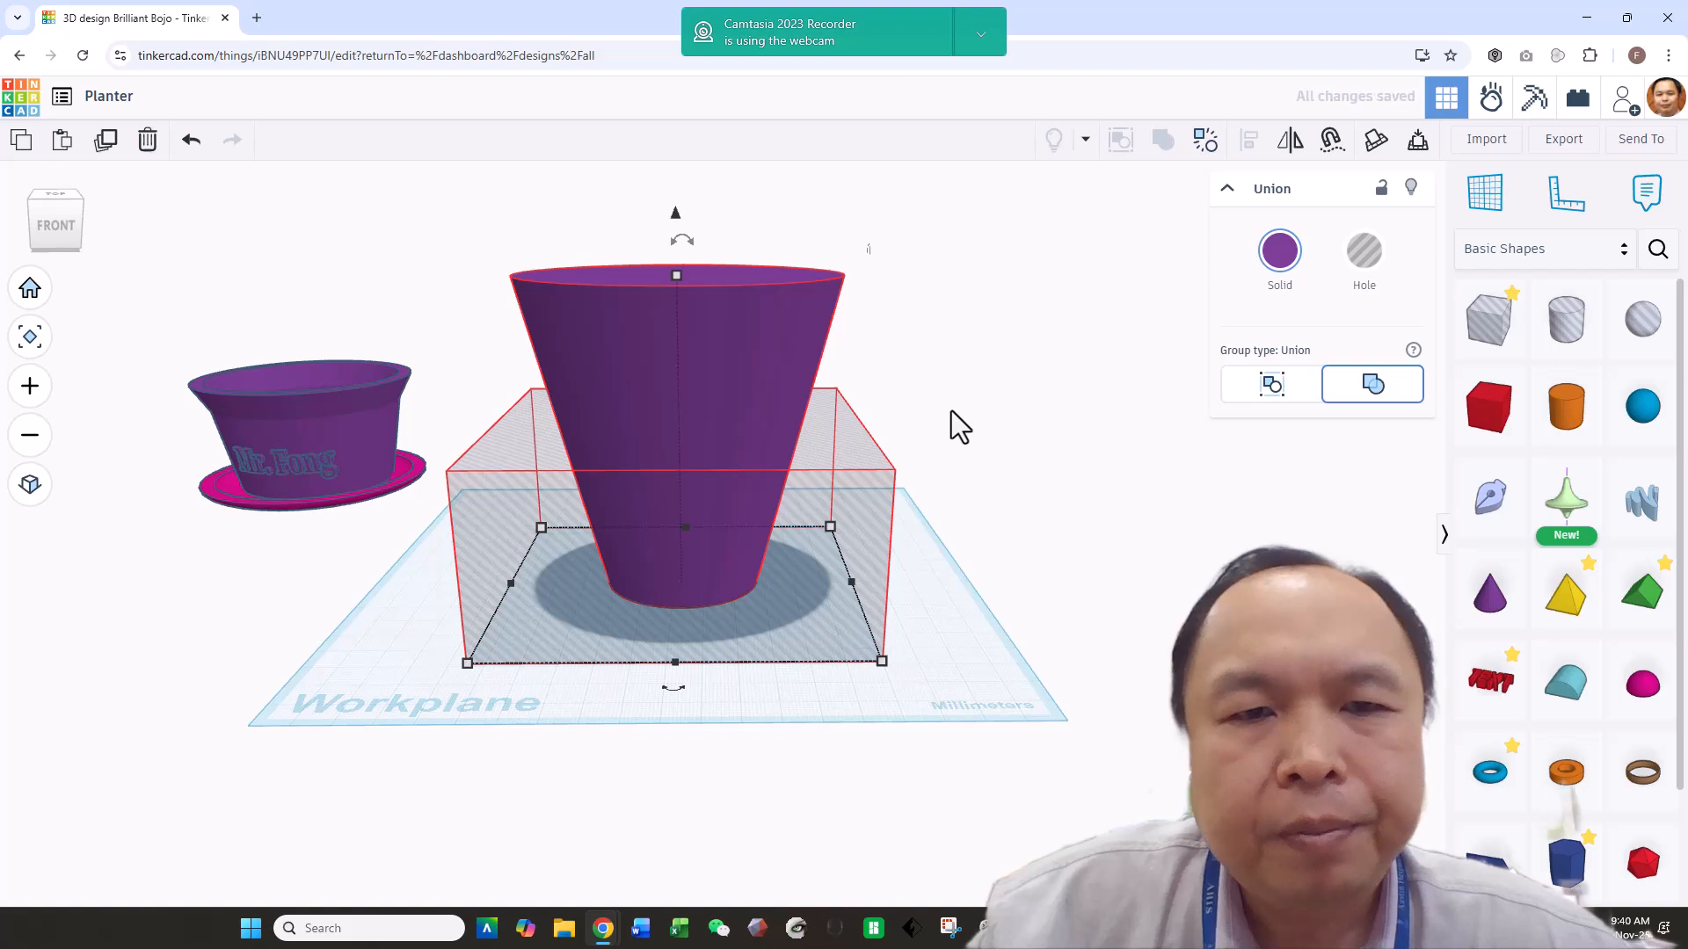
Drop the truncated cone down onto the workplane.
right_click_drag(954, 385, 990, 371)
left_click(936, 378)
left_click(775, 323)
key("d")
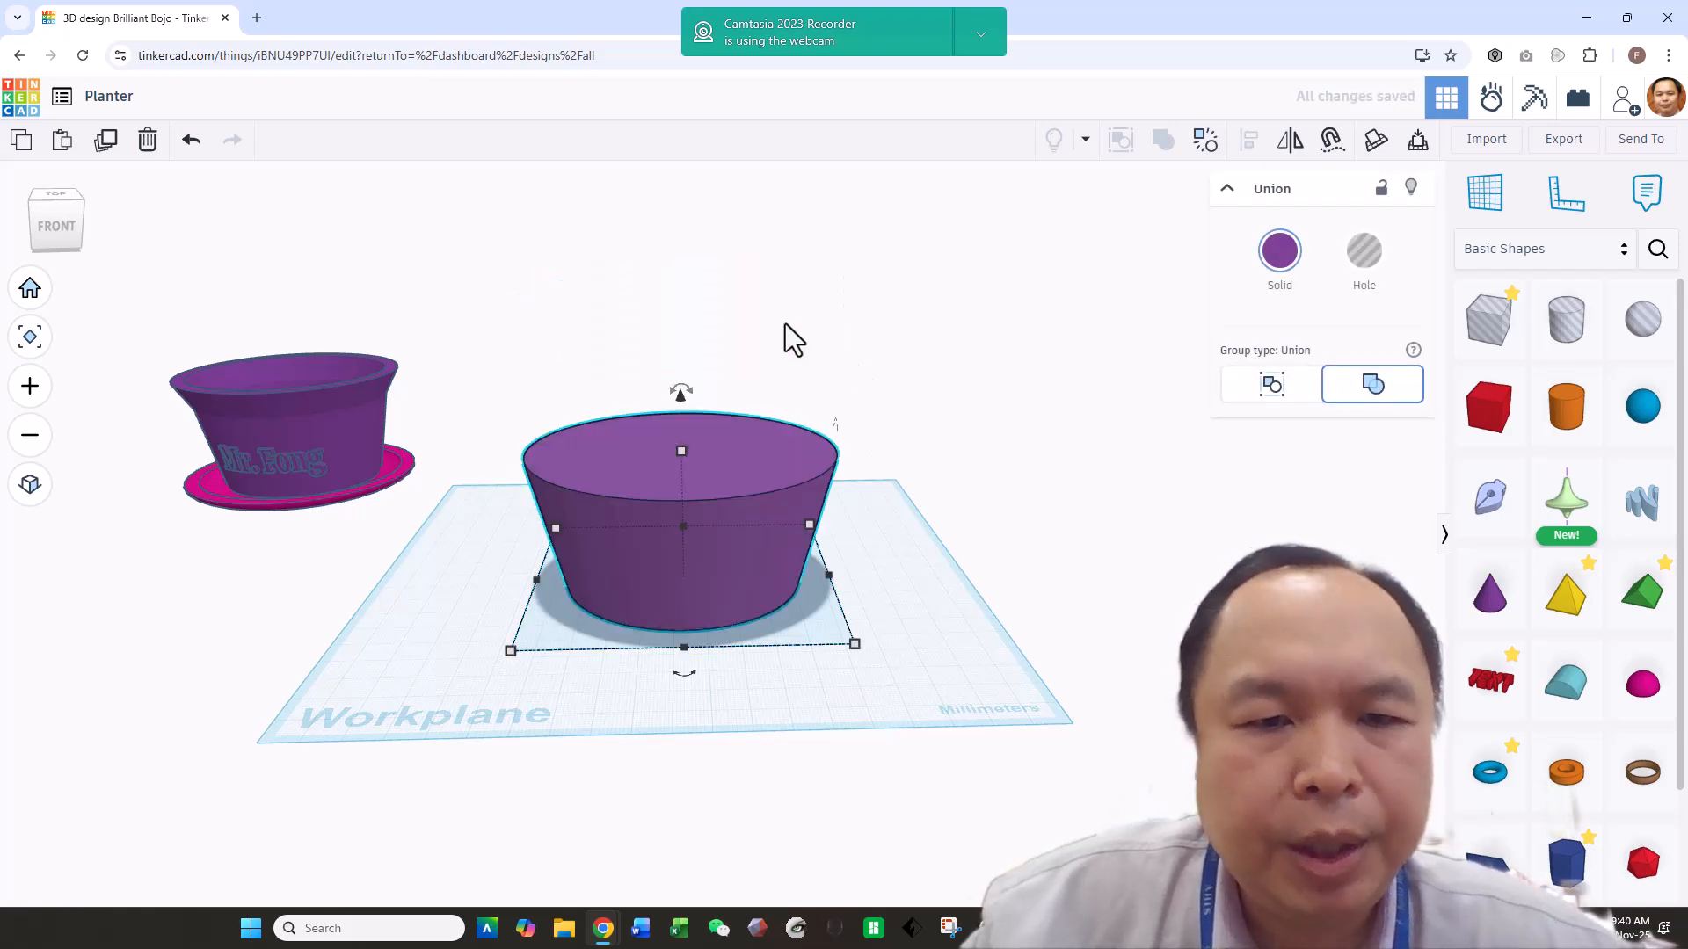
Add a proportionally enlarged copy of the truncated cone as a flared rim, making the pot about 54 mm tall overall.
mouse_move(920, 446)
right_mouse_down()
mouse_move(925, 401)
mouse_move(932, 450)
right_mouse_up()
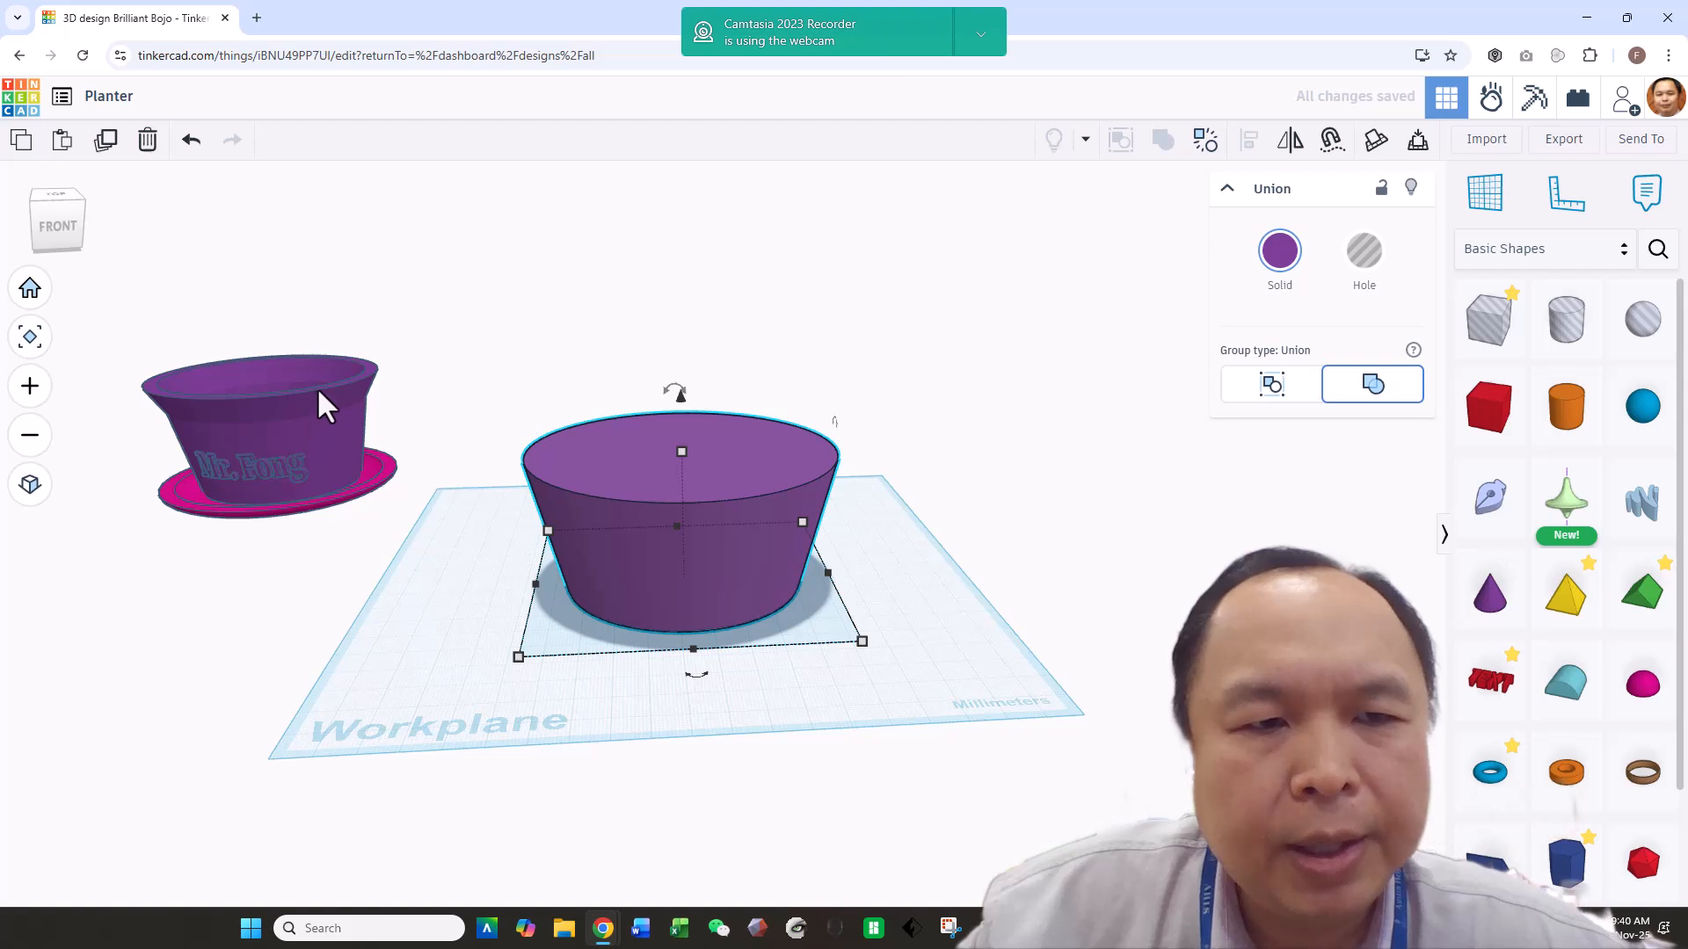
right_click_drag(930, 532, 930, 517)
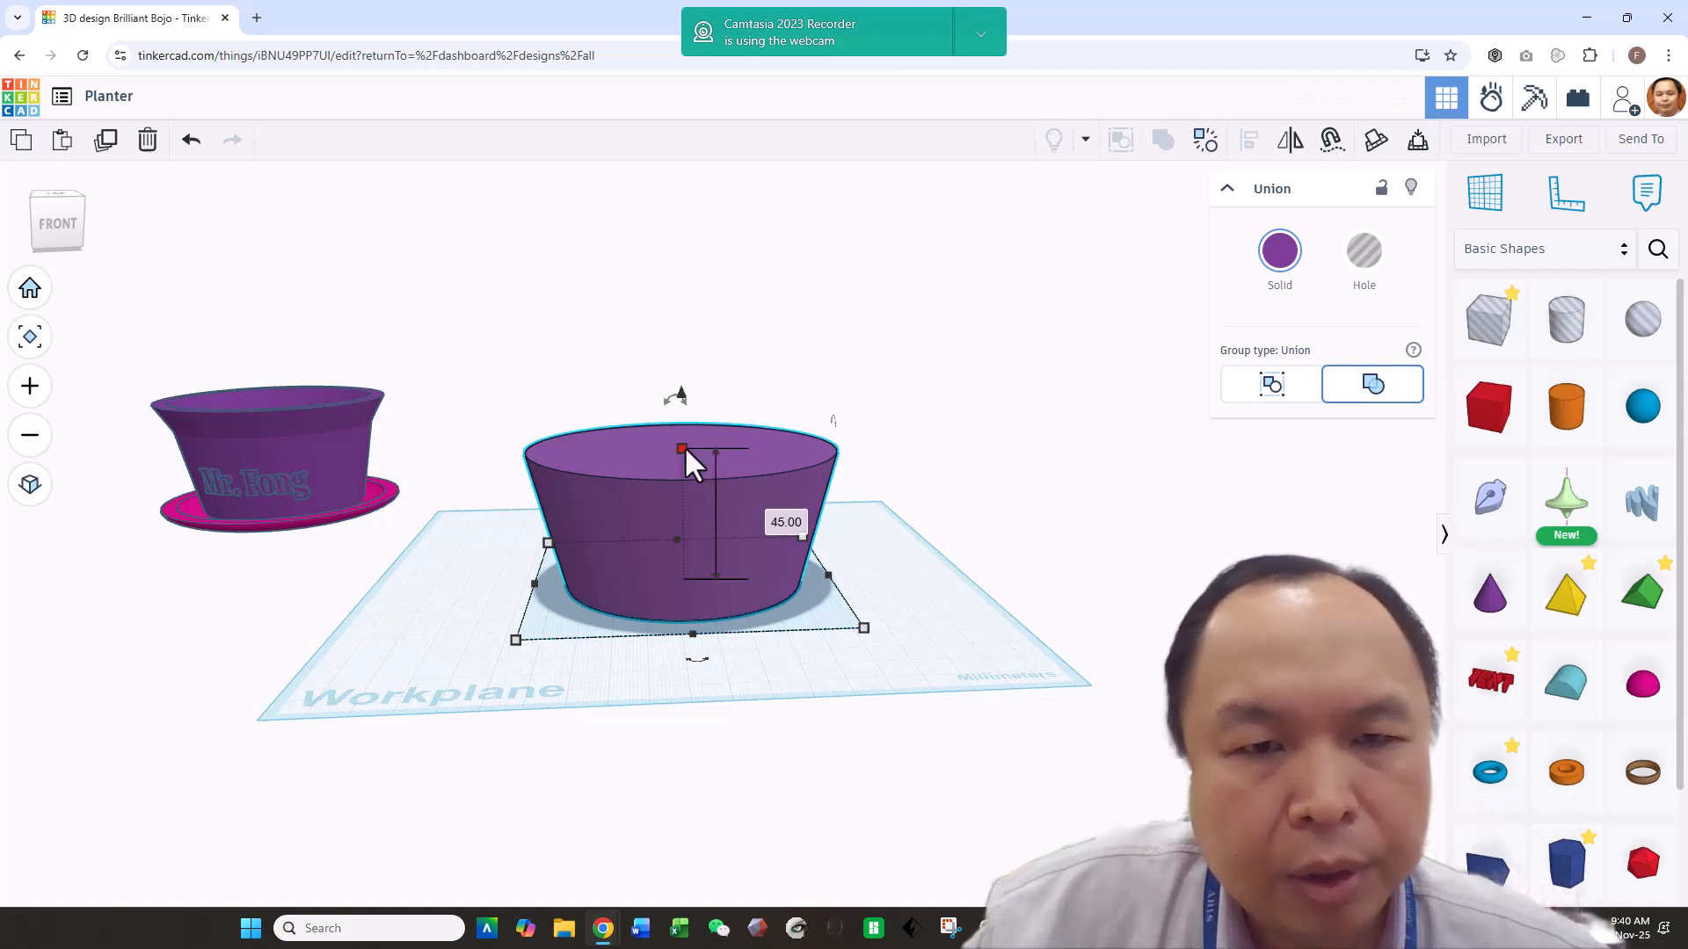
left_click_drag(682, 445, 712, 366, "shift")
left_click(1018, 451)
right_click_drag(1017, 441, 952, 398)
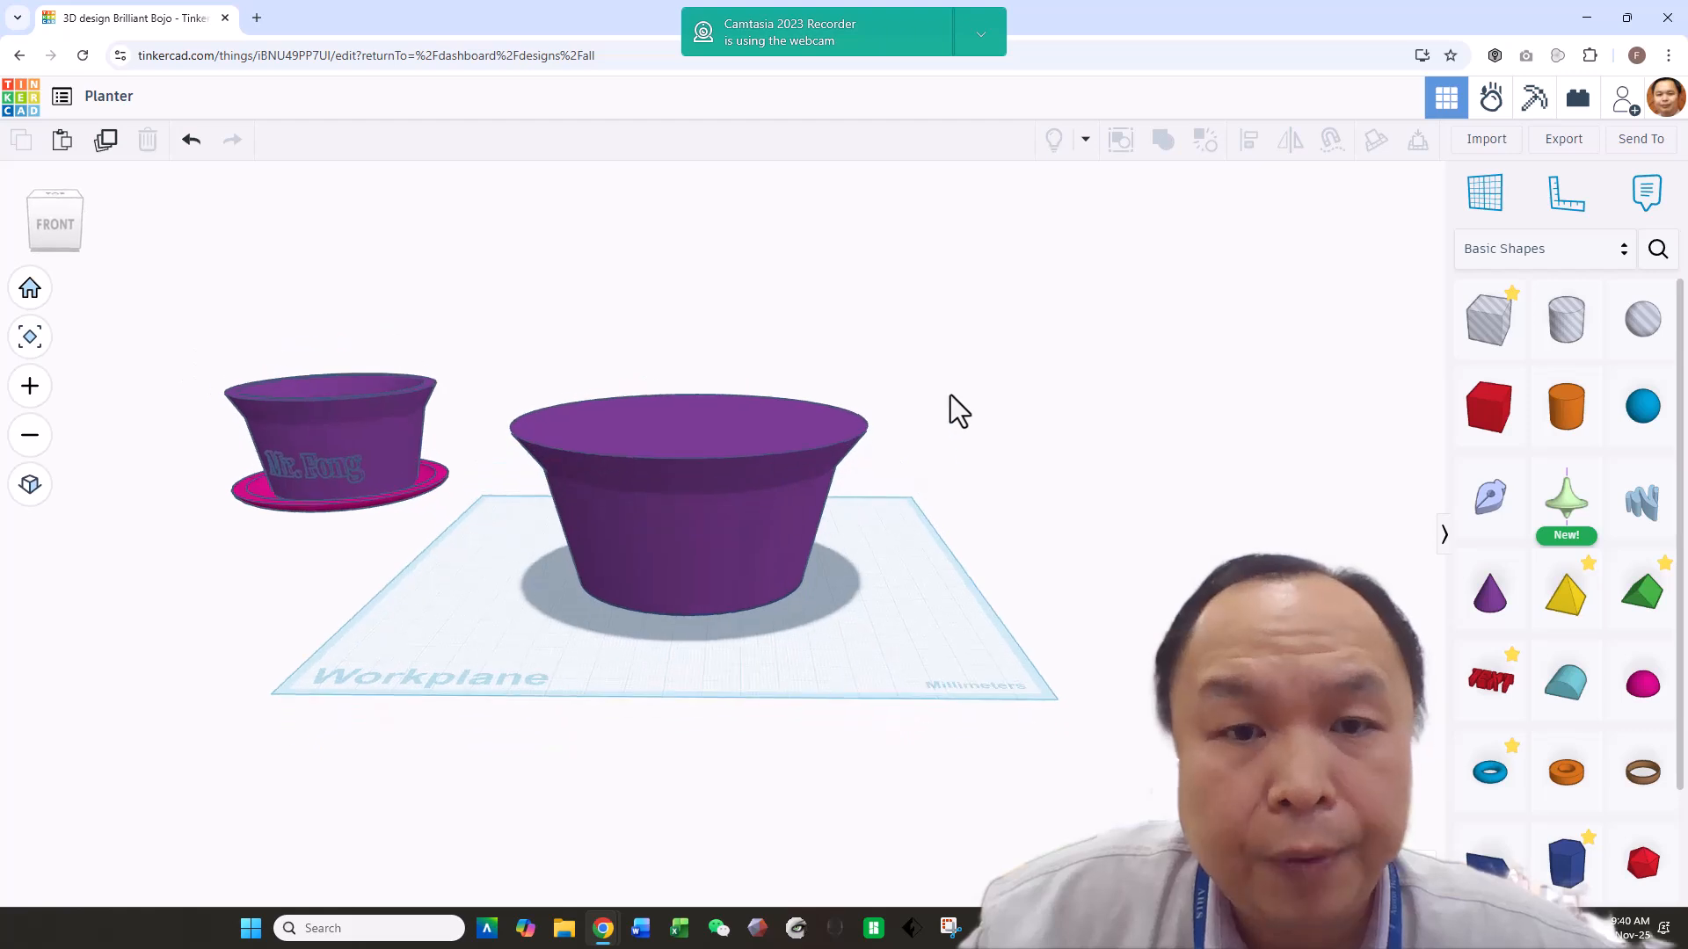
Centre-align the pot body and the flared rim with each other in both horizontal directions.
left_click(735, 594)
left_click(1248, 139)
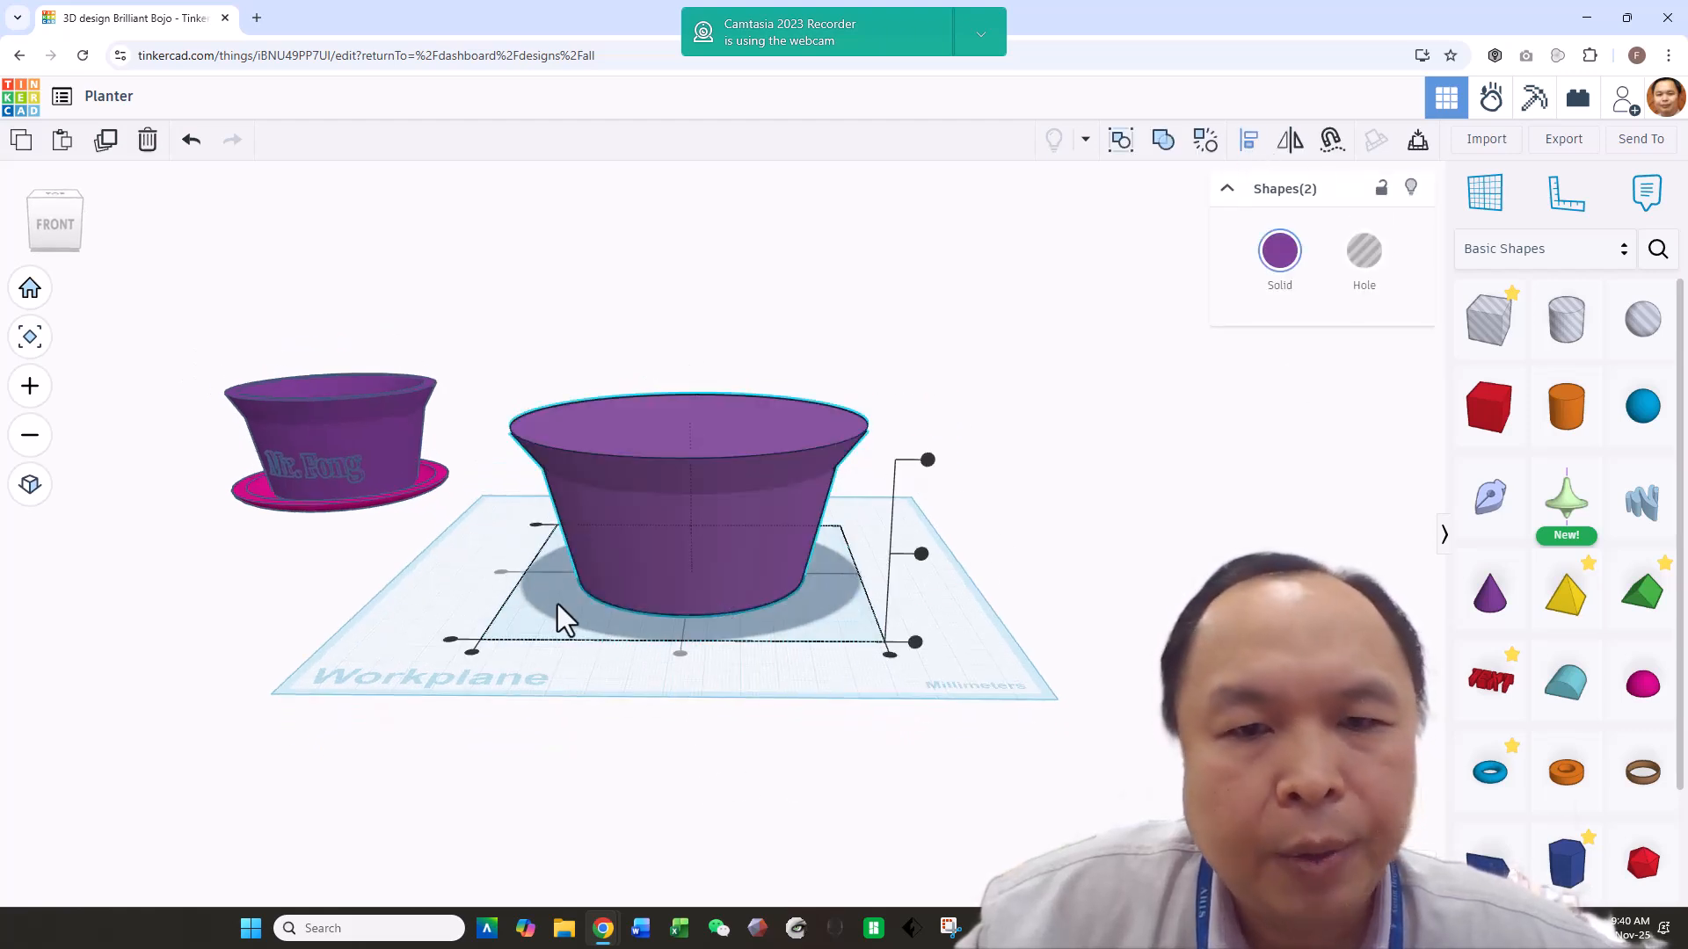
left_click(1090, 588)
right_click_drag(1090, 572, 898, 510)
left_click_drag(932, 387, 698, 668)
left_click(1250, 139)
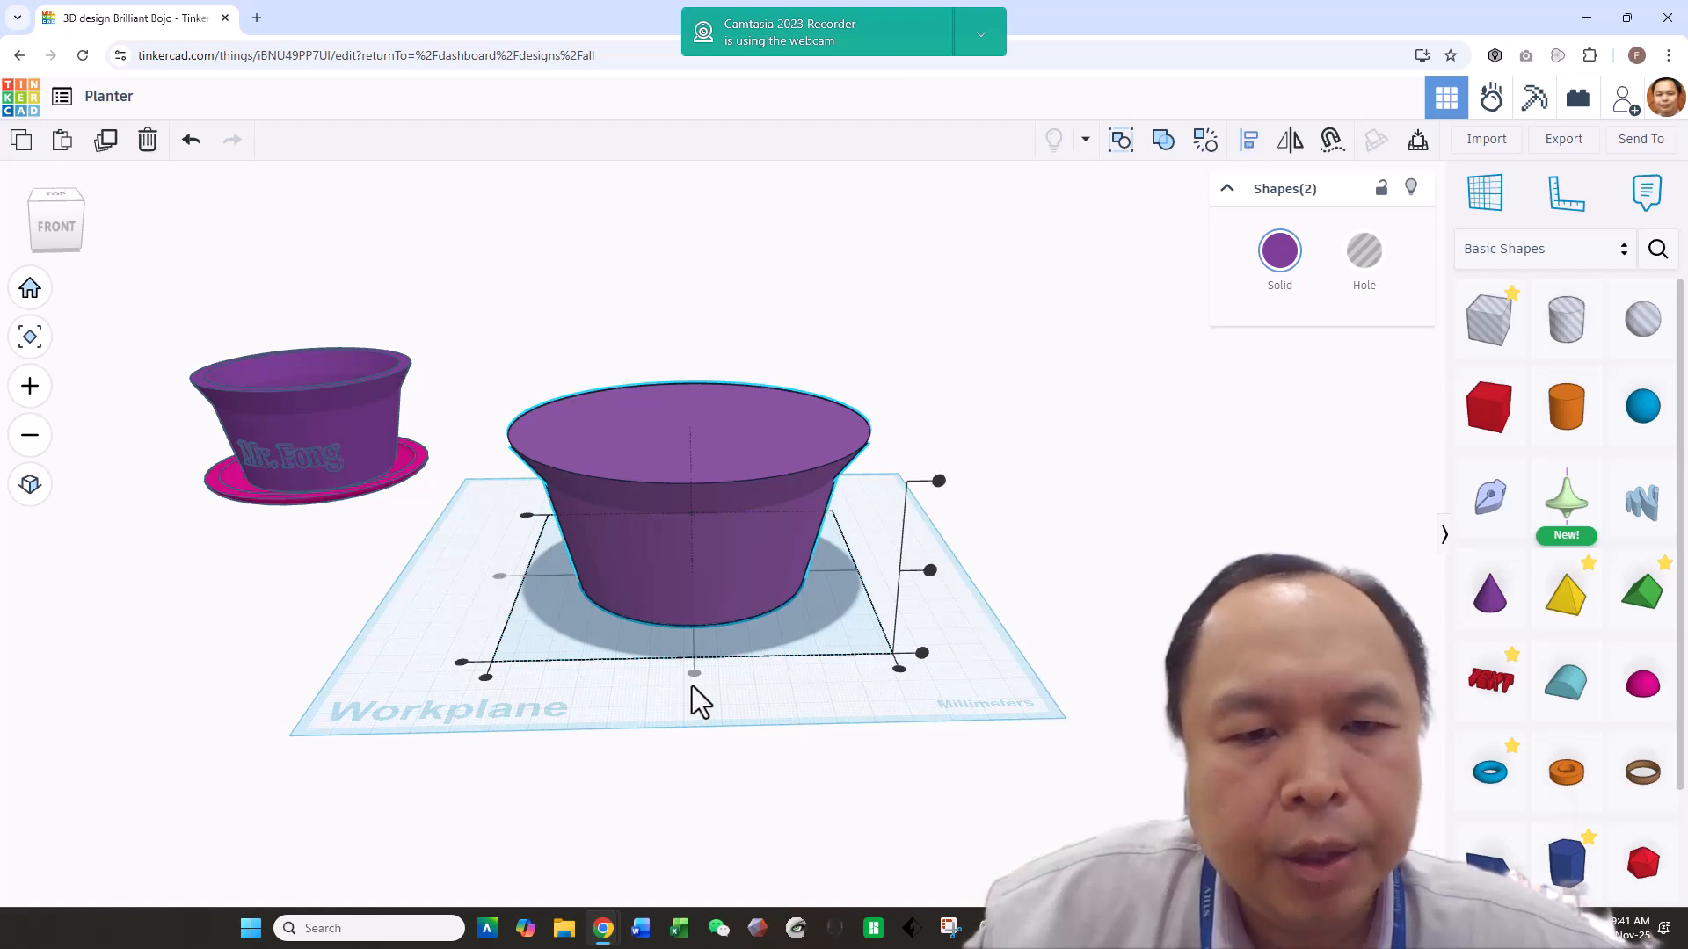
left_click(937, 763)
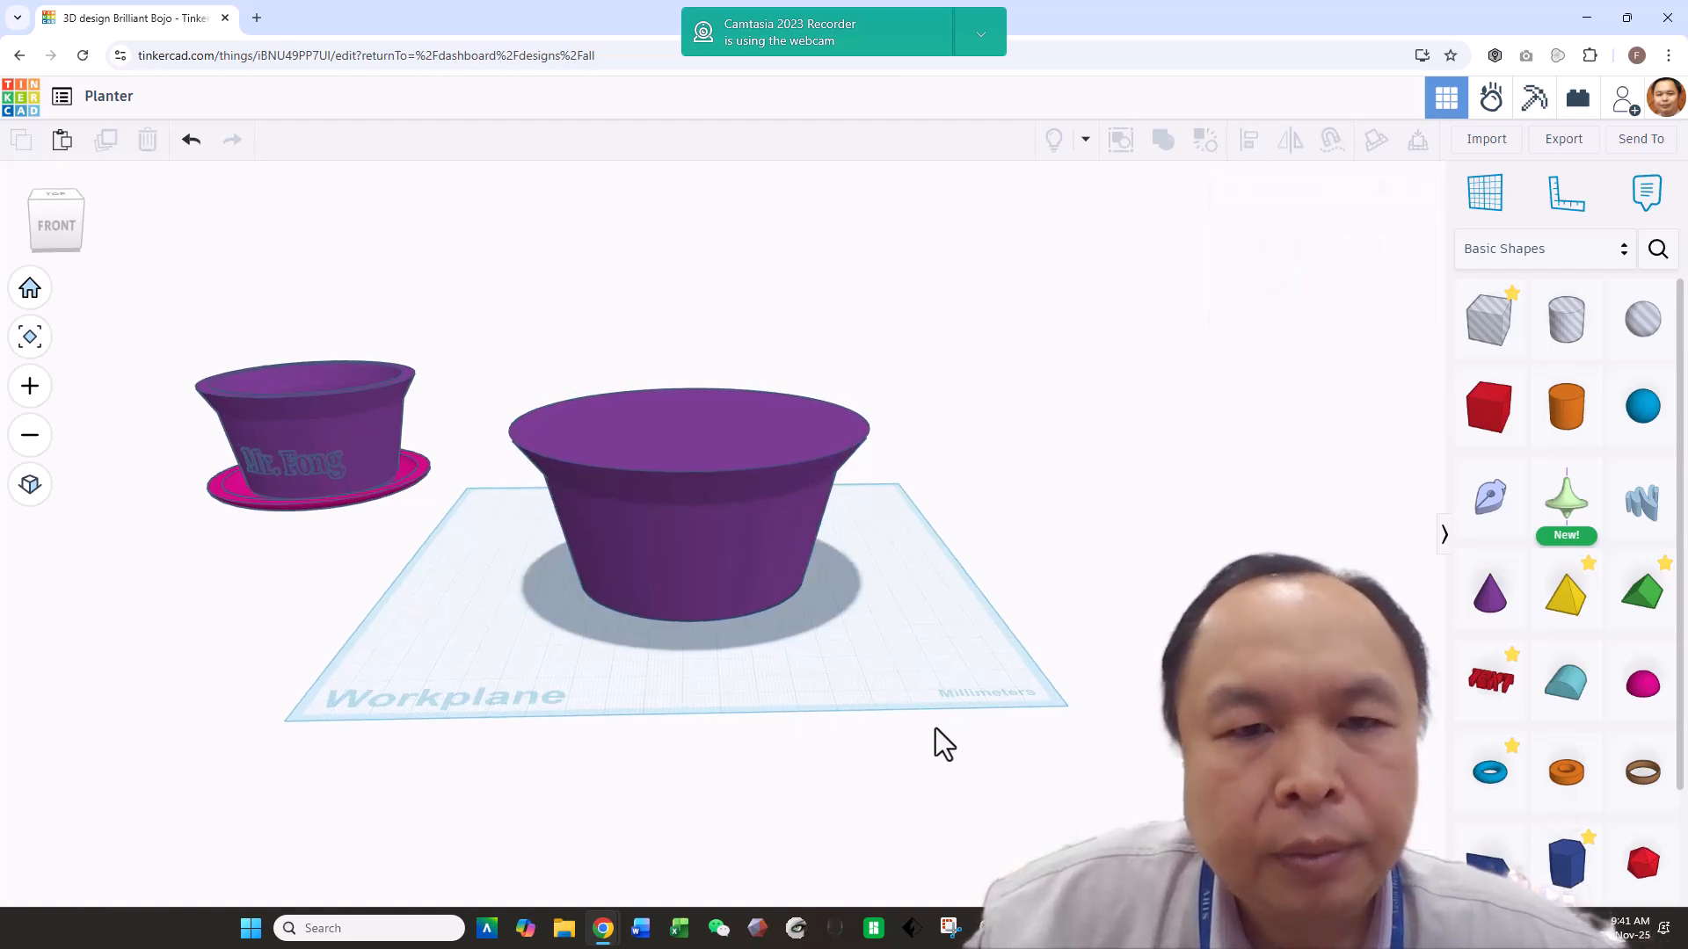
Combine the pot body and the flared rim into one union group.
left_click_drag(926, 305, 708, 664)
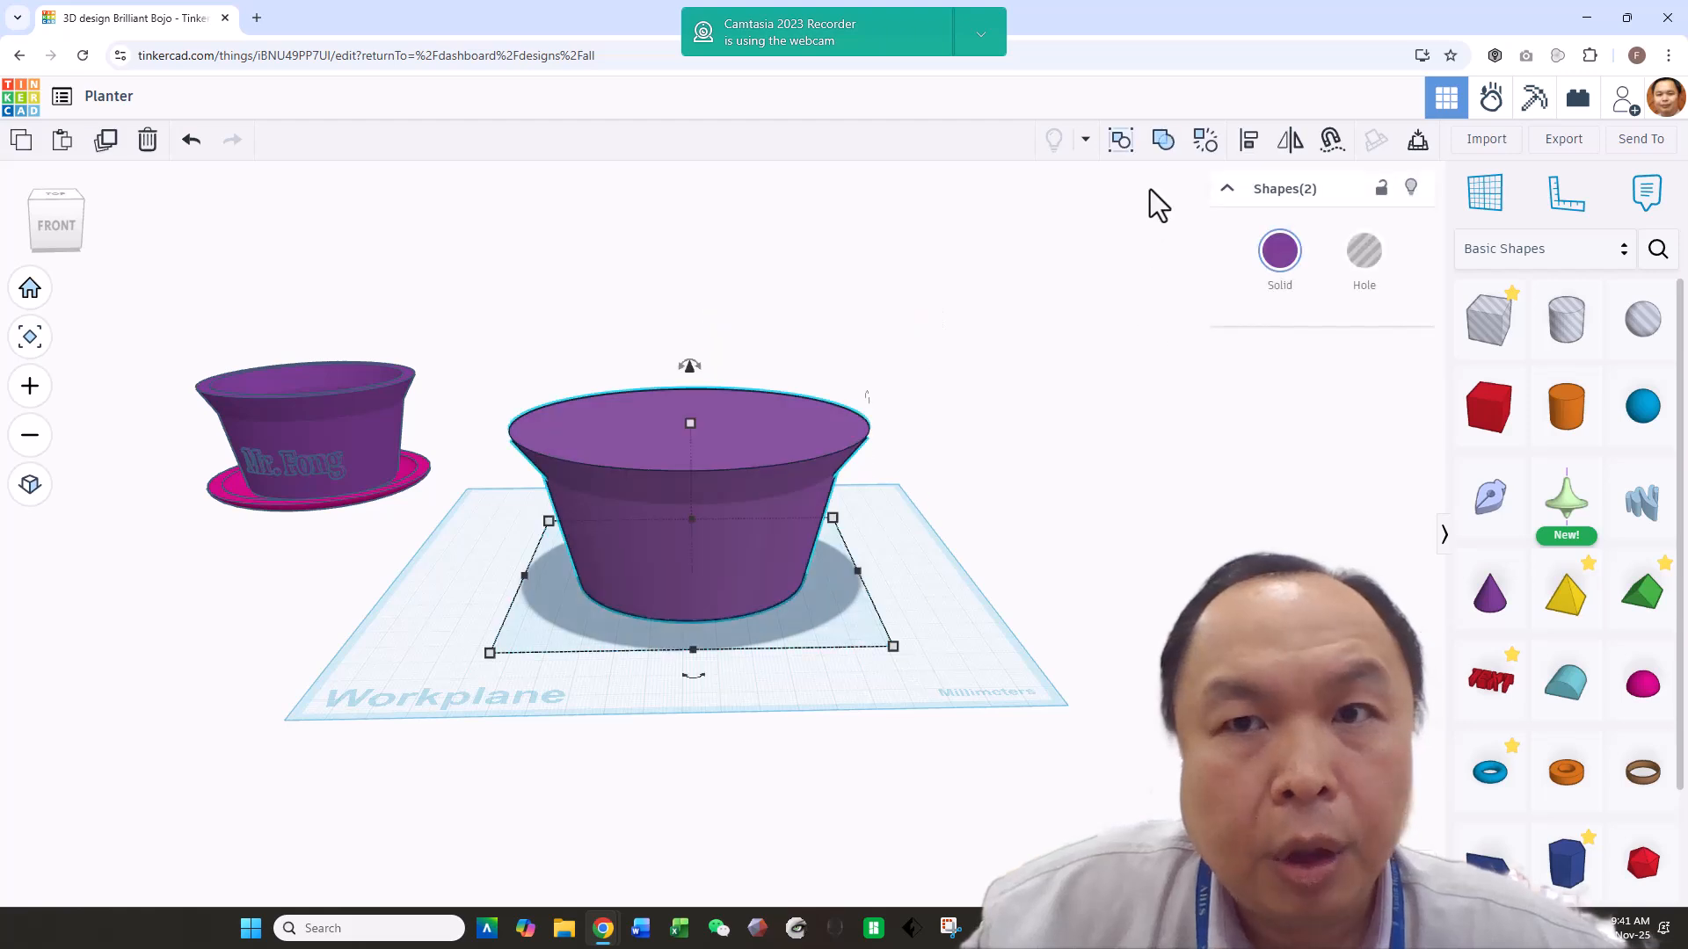
left_click(1161, 140)
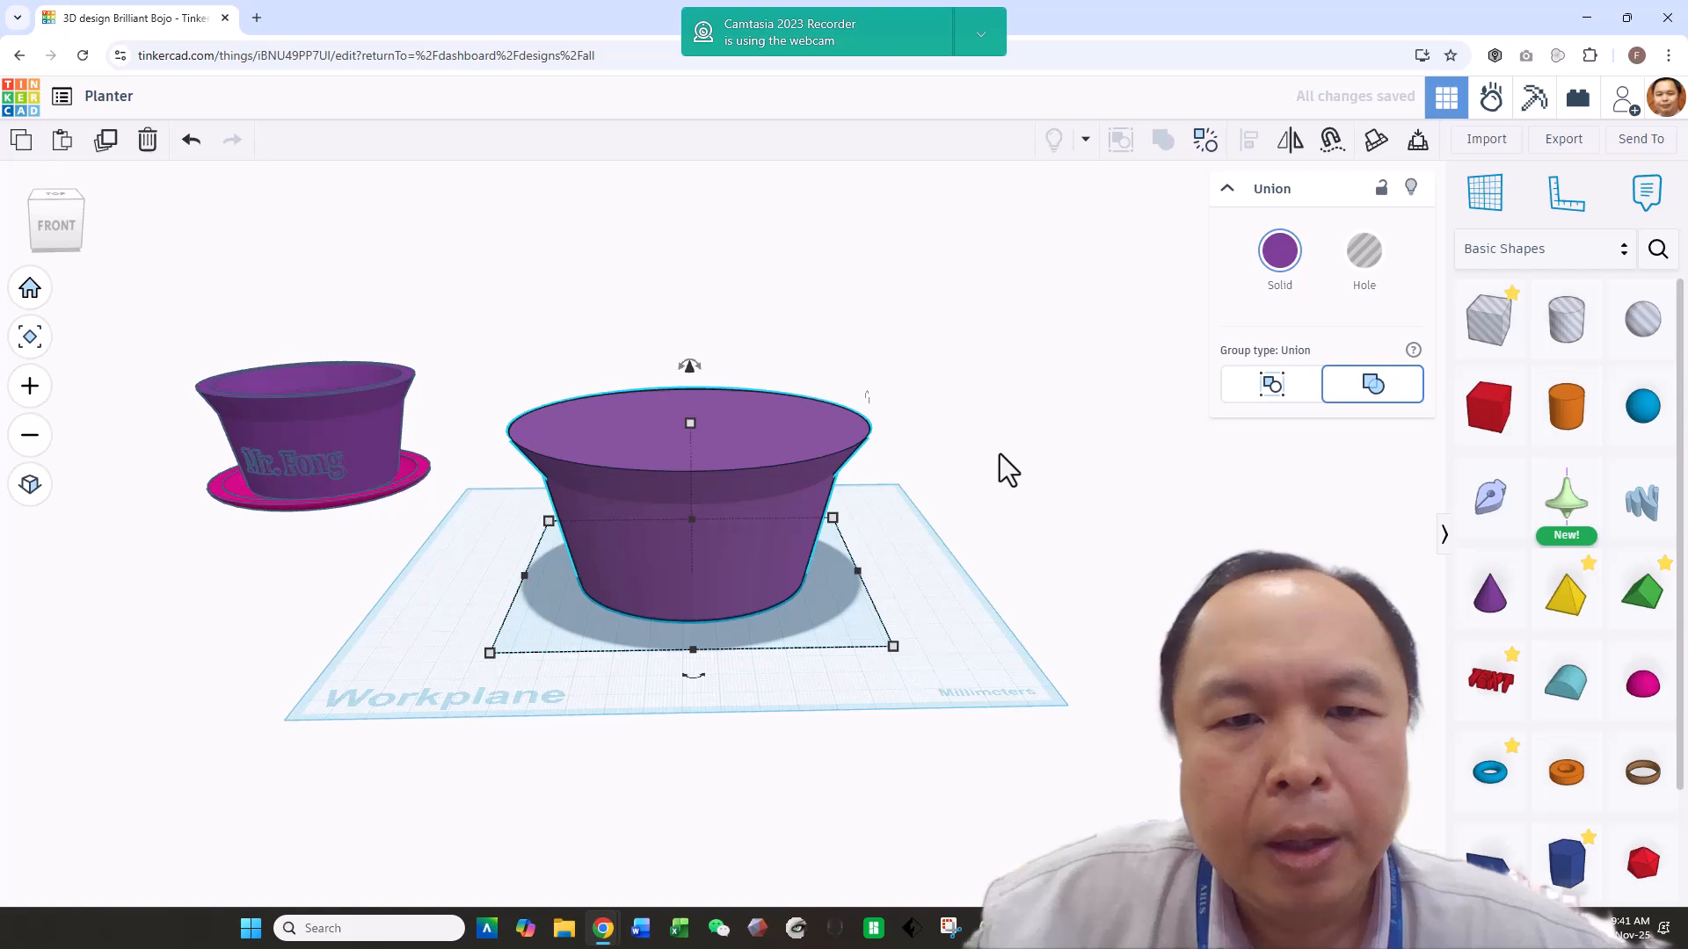
left_click(1014, 472)
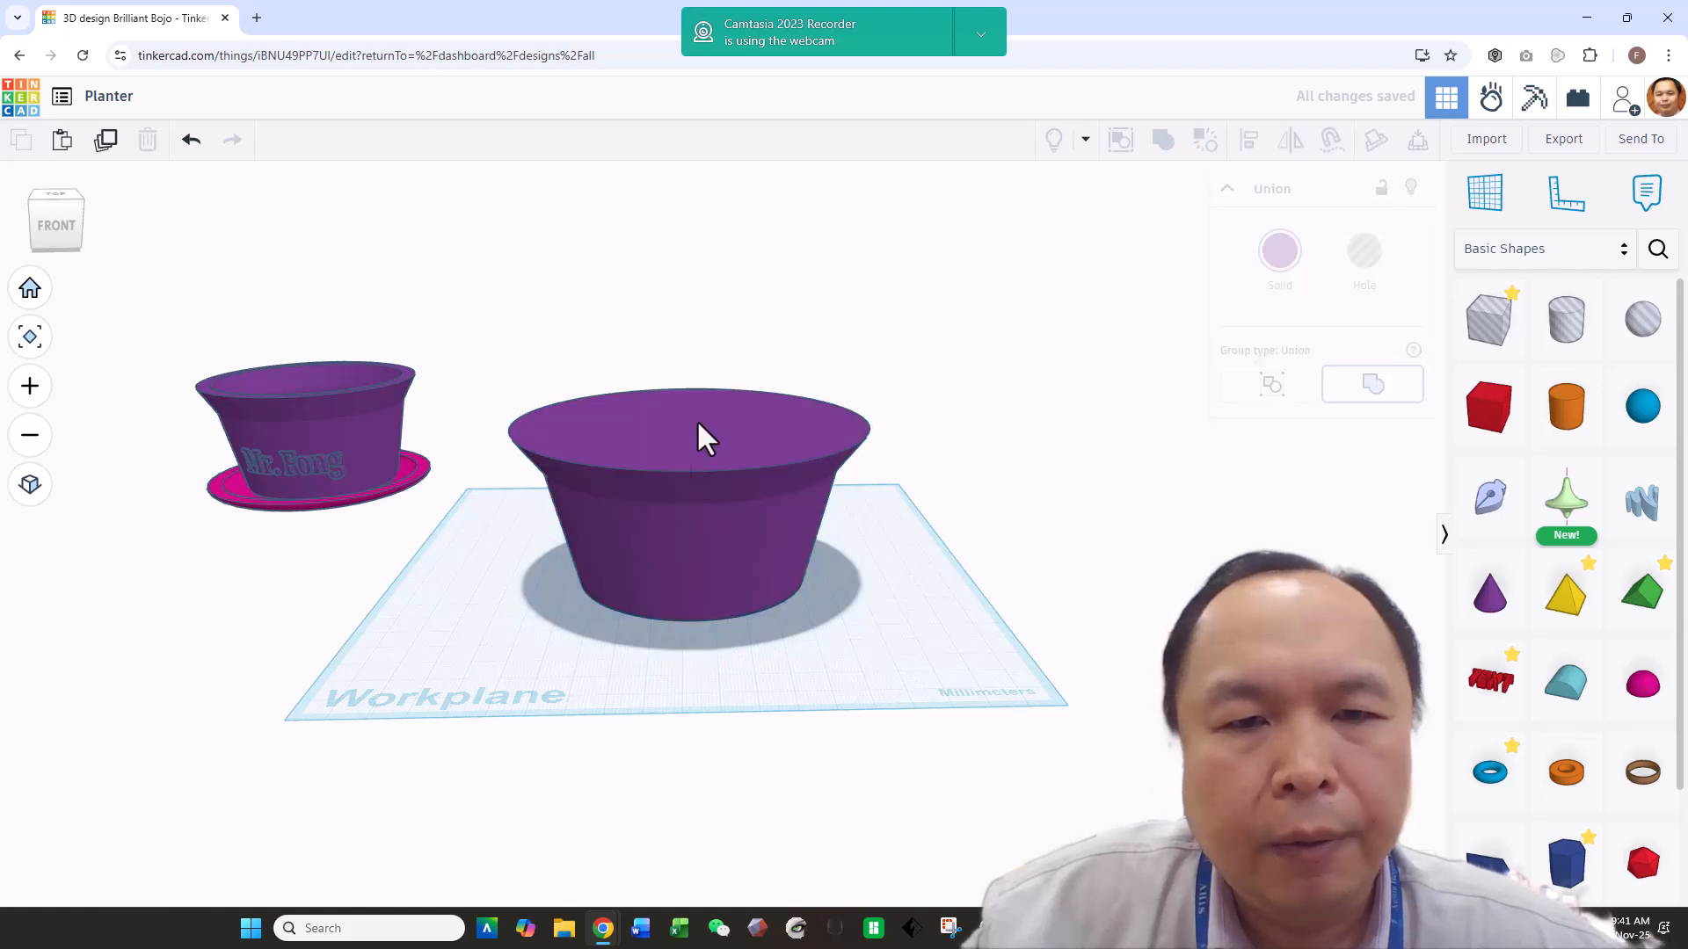
Make a smaller copy of the pot, raised 7 mm with its top level with the rim, and turn it into a hole.
left_click(714, 467)
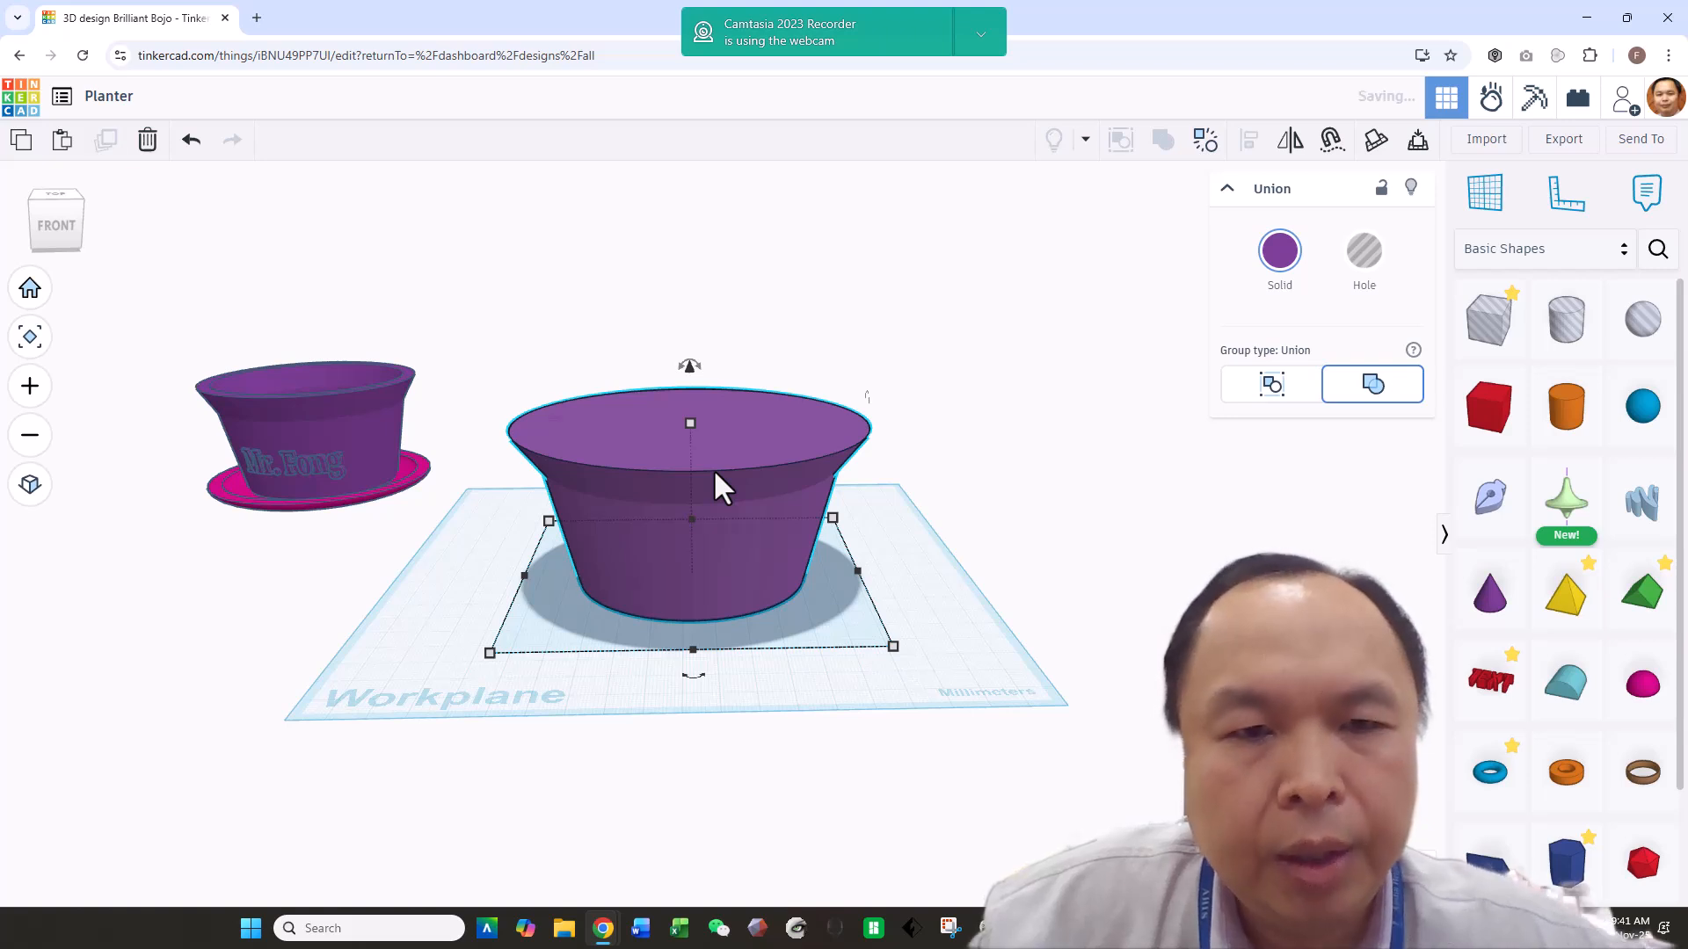
mouse_move(689, 422)
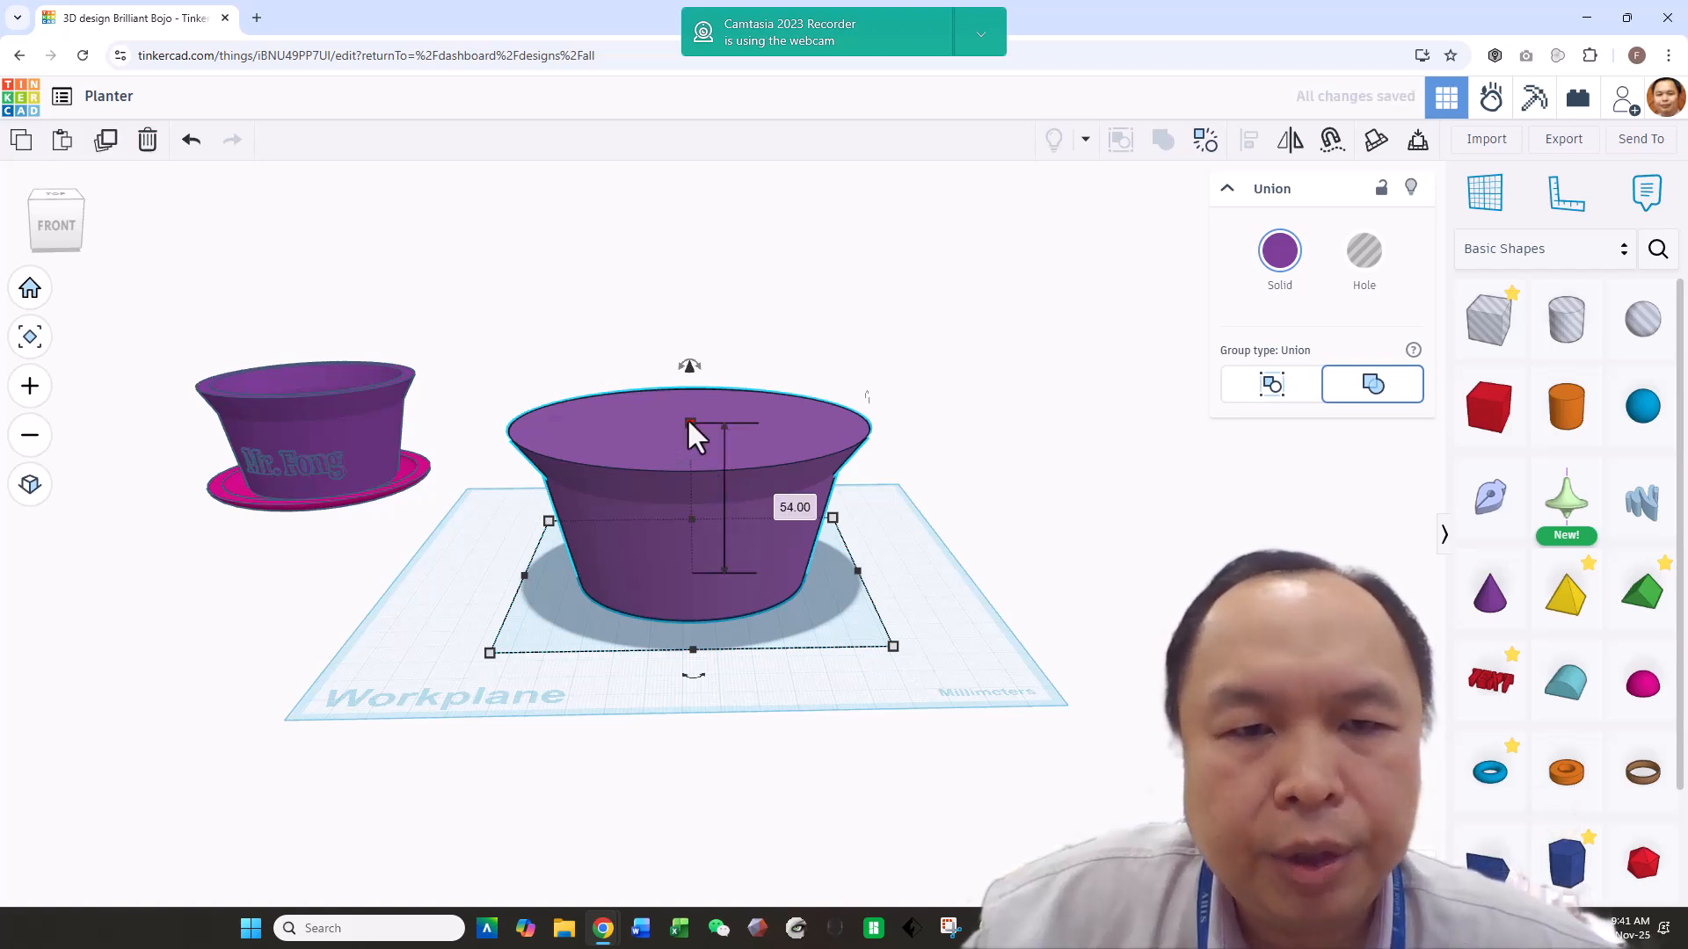
left_click_drag(687, 418, 694, 367)
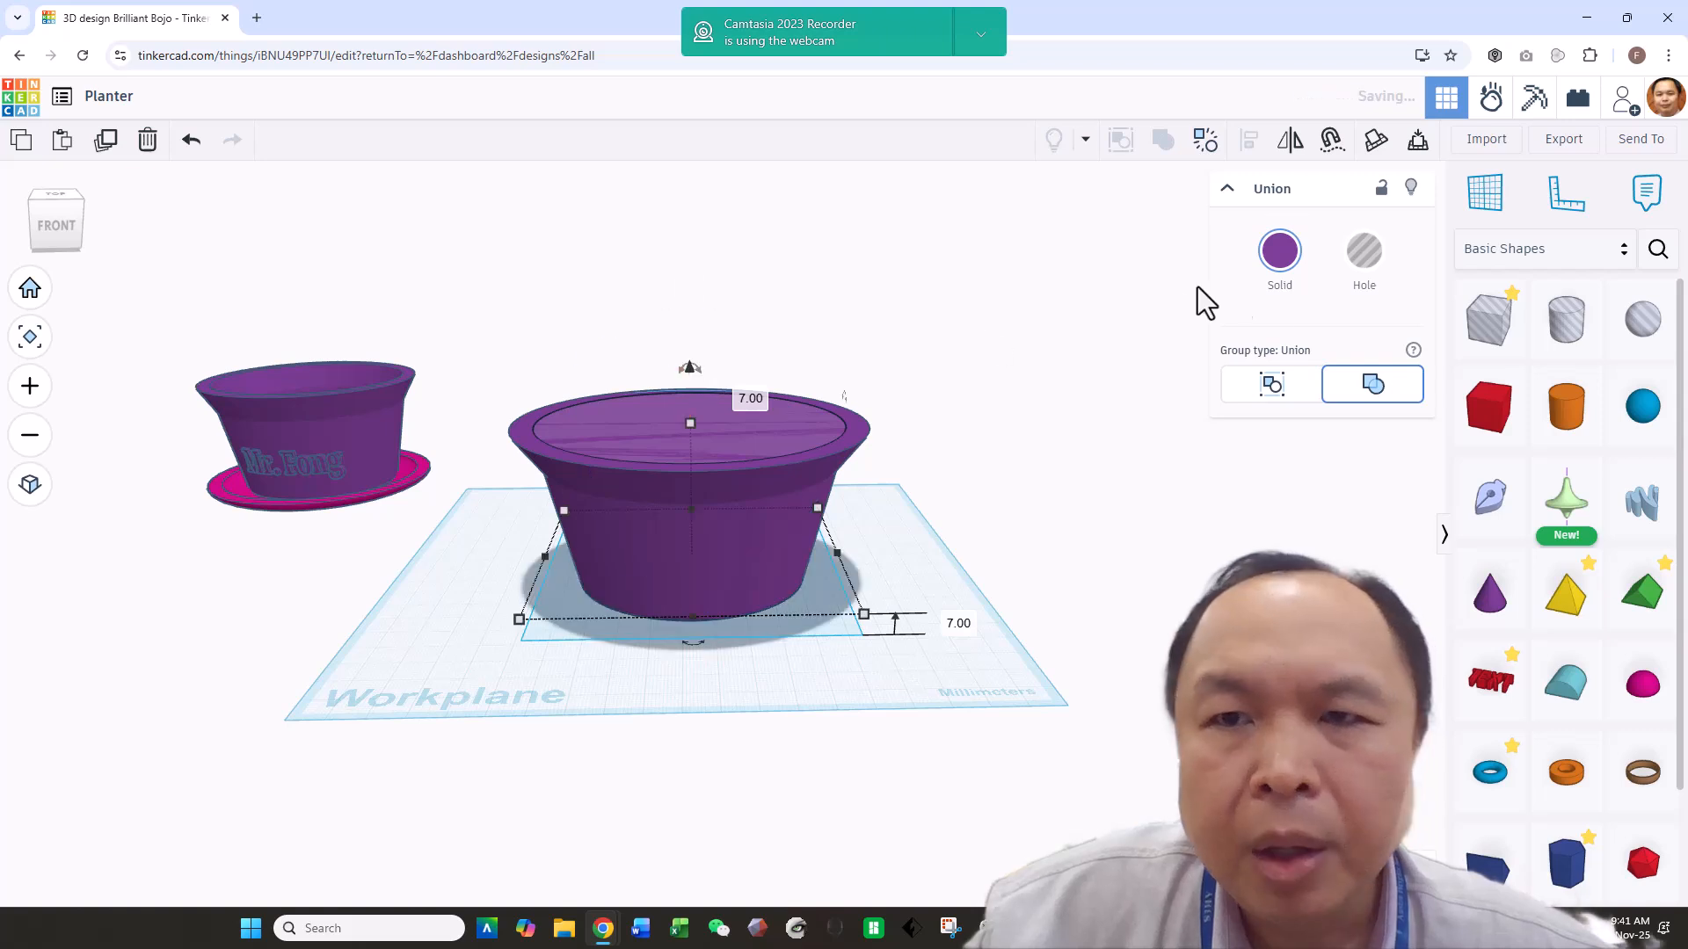
left_click(1365, 262)
Group the inner hole copy with the solid pot to hollow out its interior.
key("ctrl+shift+g")
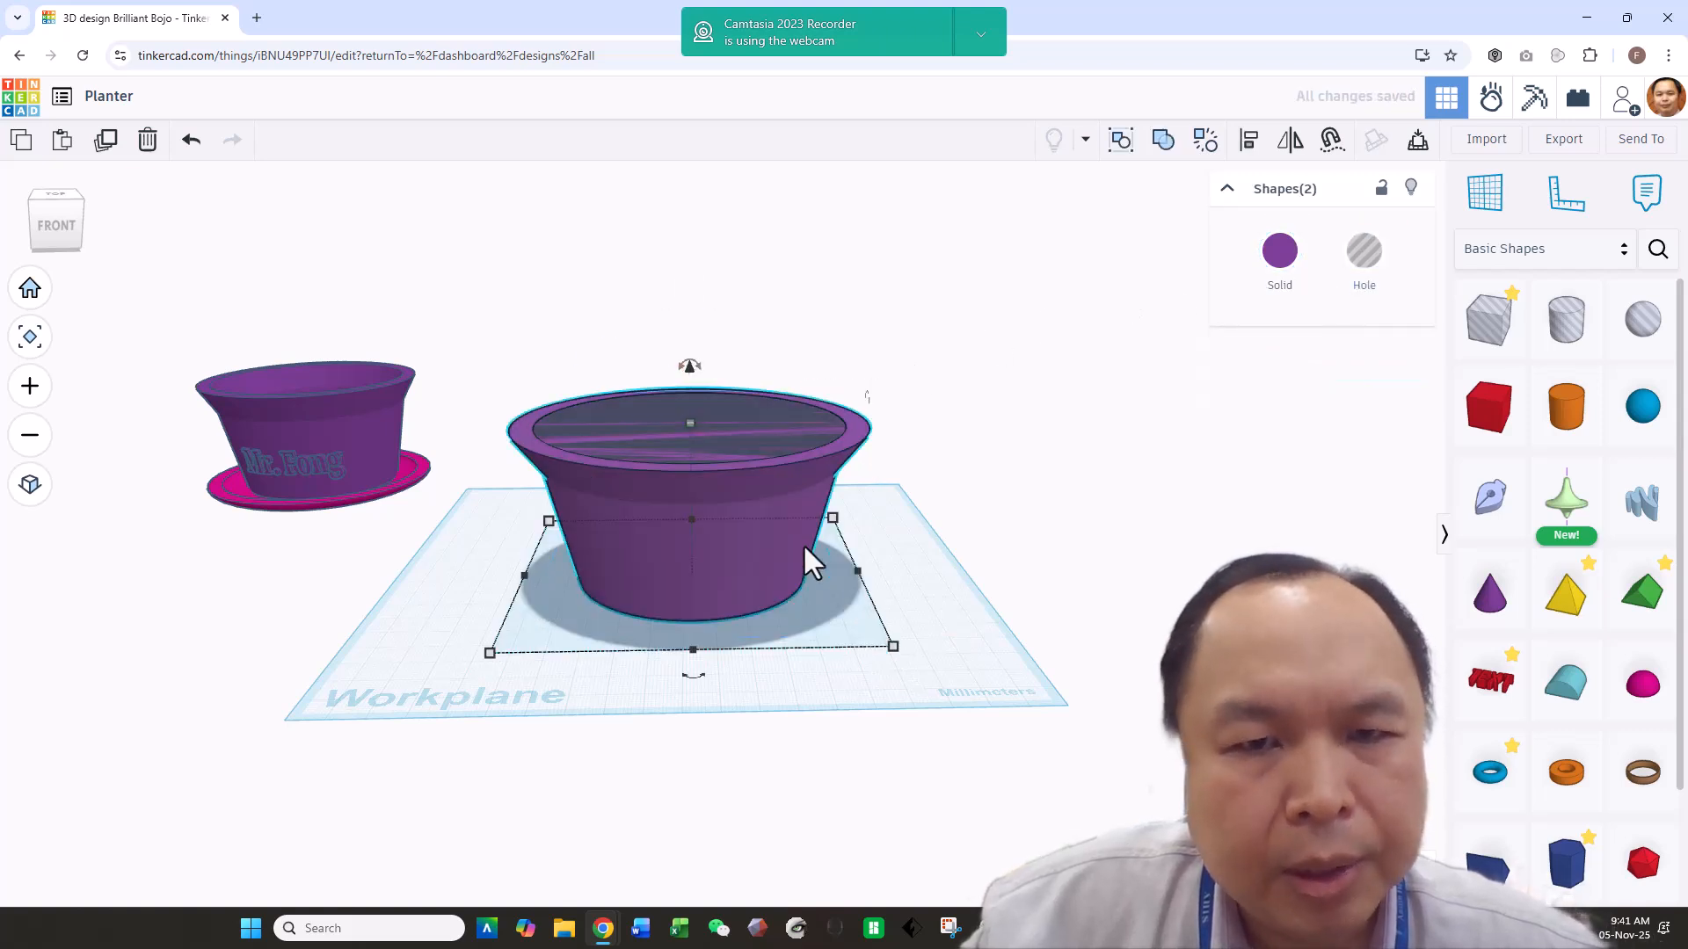
left_click(1163, 141)
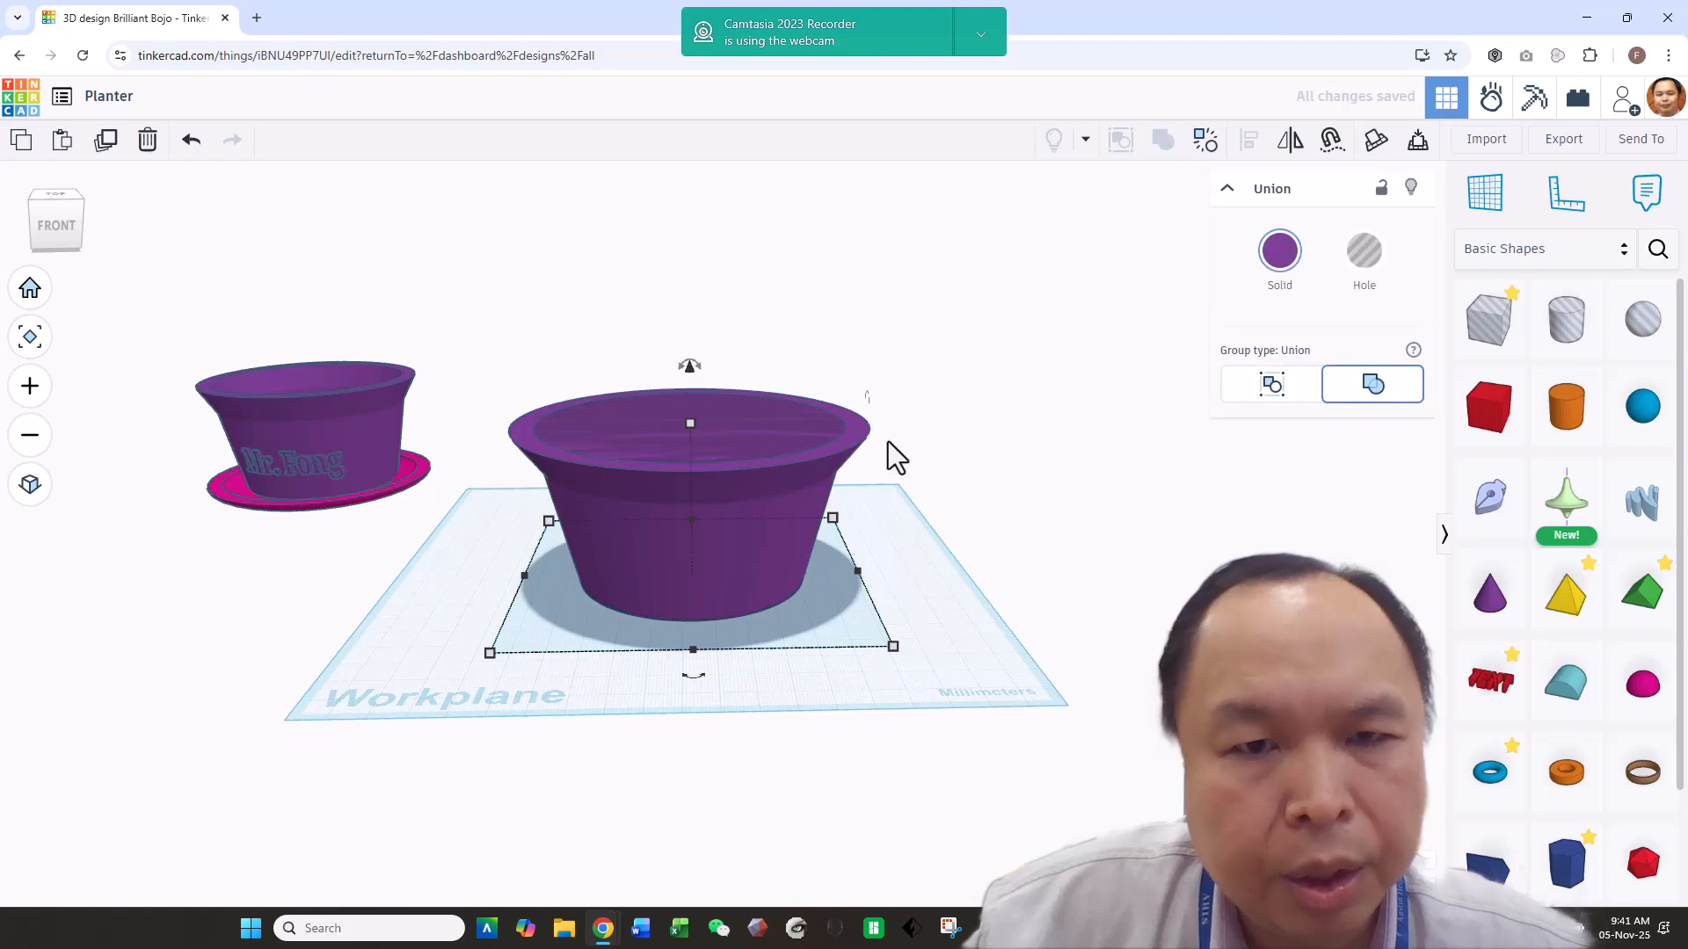
right_click_drag(888, 441, 969, 482)
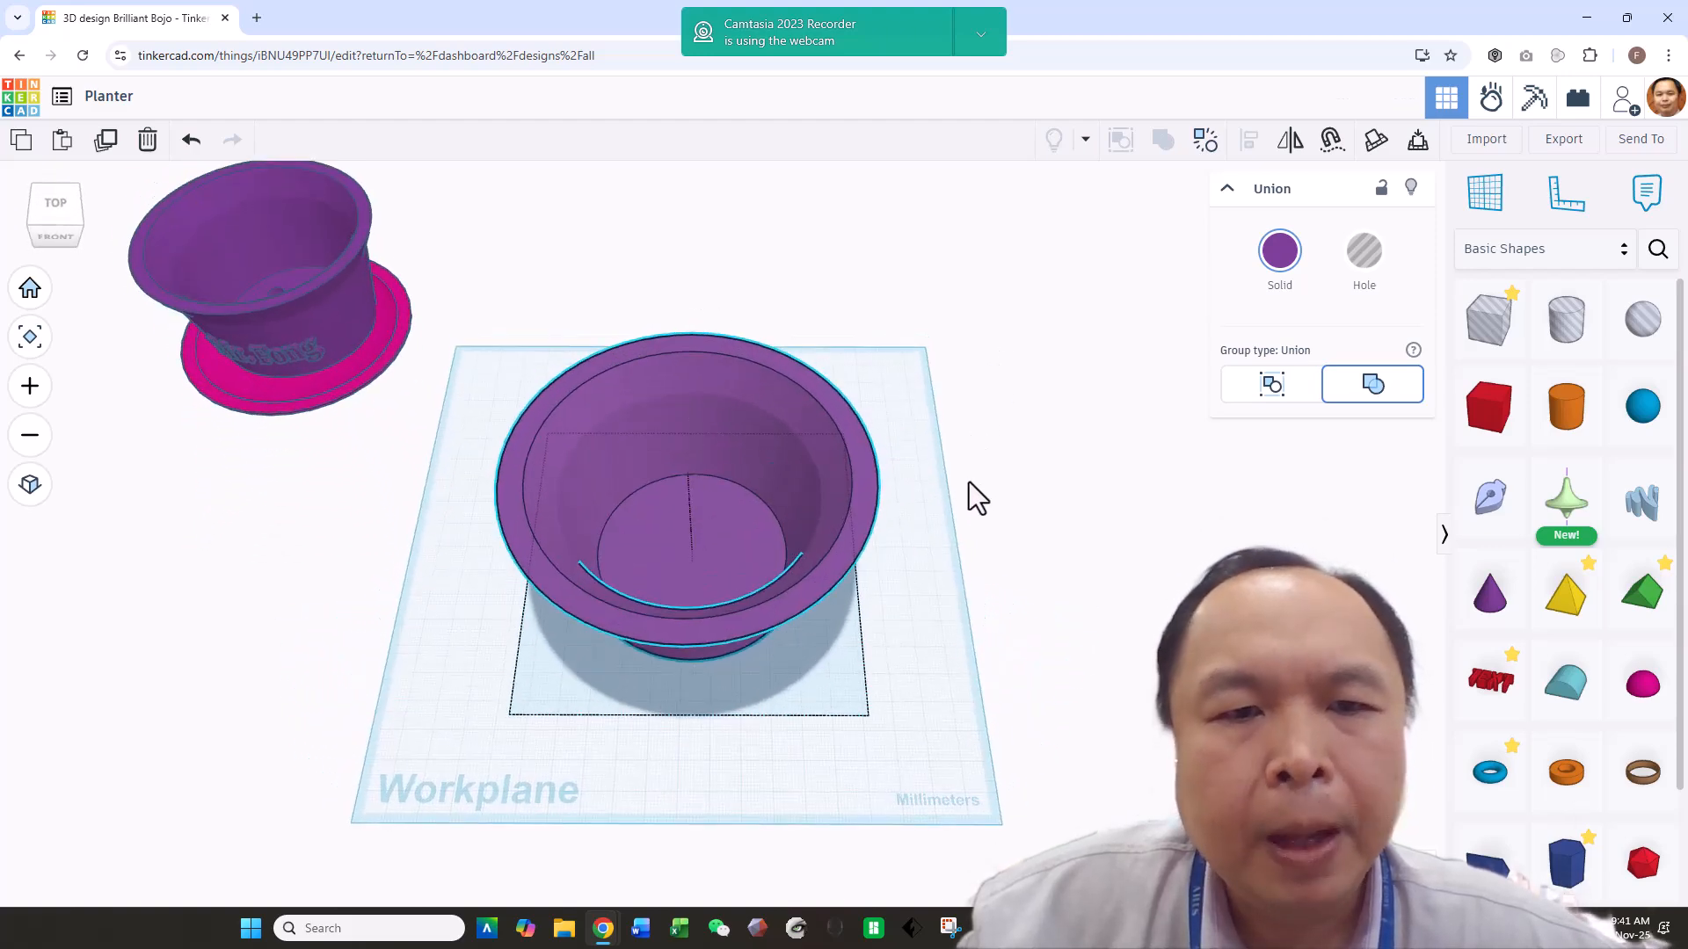
left_click(1021, 478)
Add a narrow cylinder hole and place it through the back-left part of the pot's floor as a drainage hole.
left_click_drag(1564, 327, 386, 508)
right_click_drag(407, 610, 387, 511)
mouse_move(379, 497)
left_mouse_down()
mouse_move(383, 448)
mouse_move(365, 435)
mouse_move(378, 485)
left_mouse_up()
right_click_drag(413, 534, 474, 677)
left_click_drag(390, 481, 662, 513)
right_click_drag(863, 629, 920, 654)
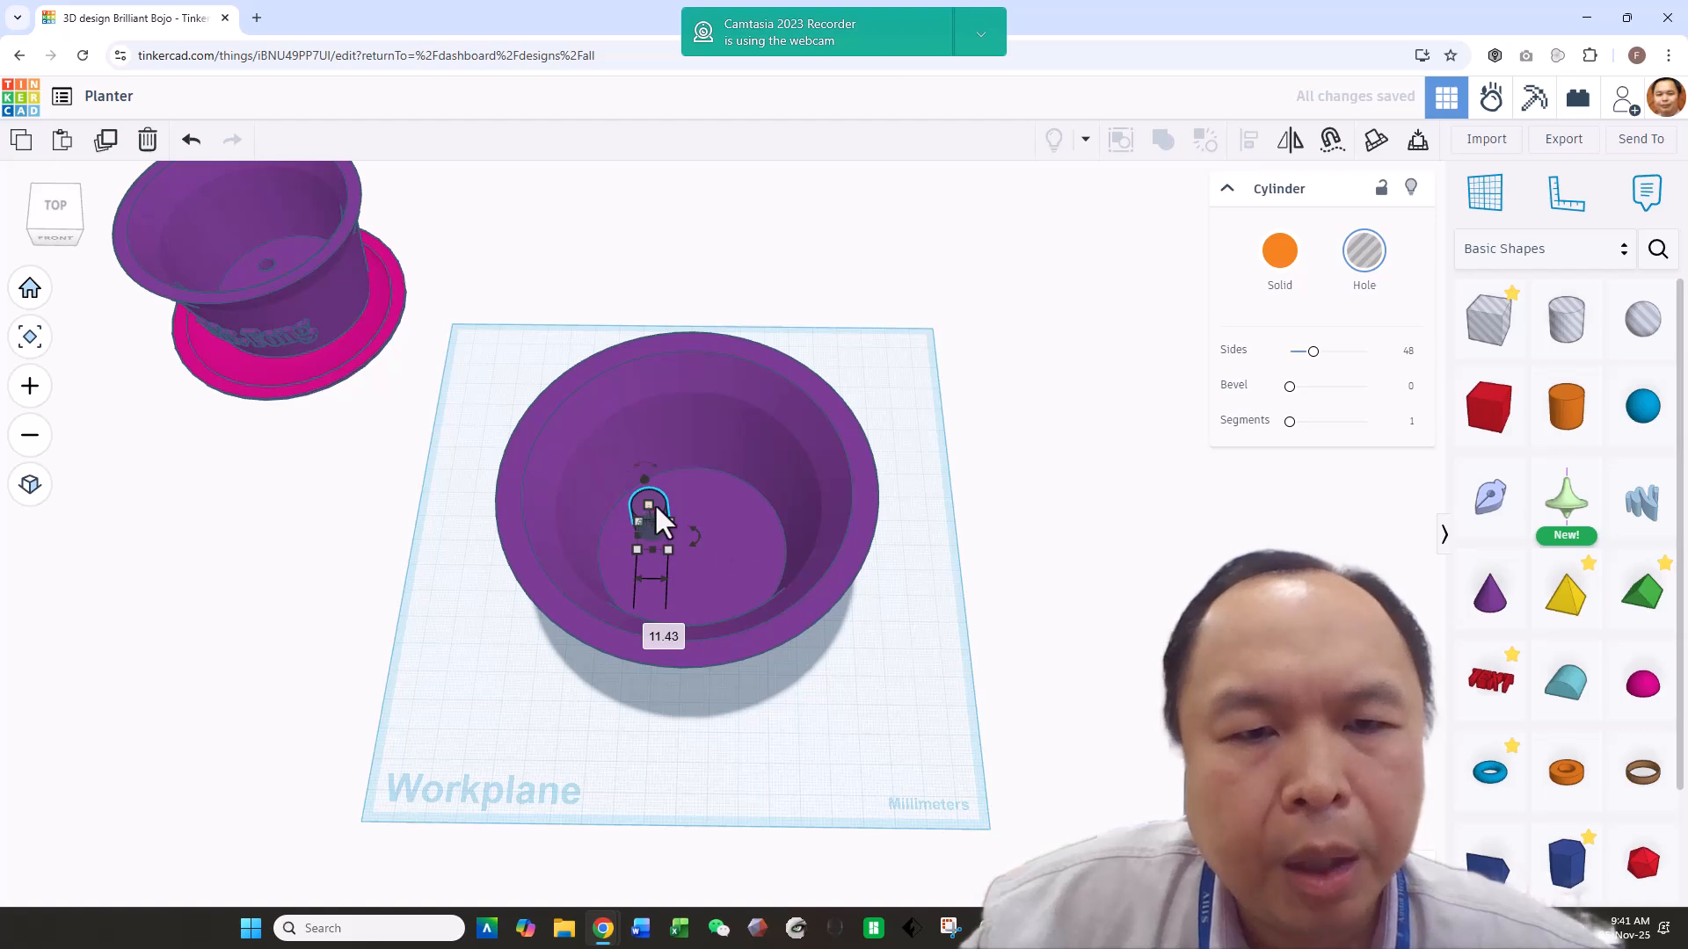
left_click_drag(645, 499, 646, 506)
right_click_drag(1030, 589, 1036, 568)
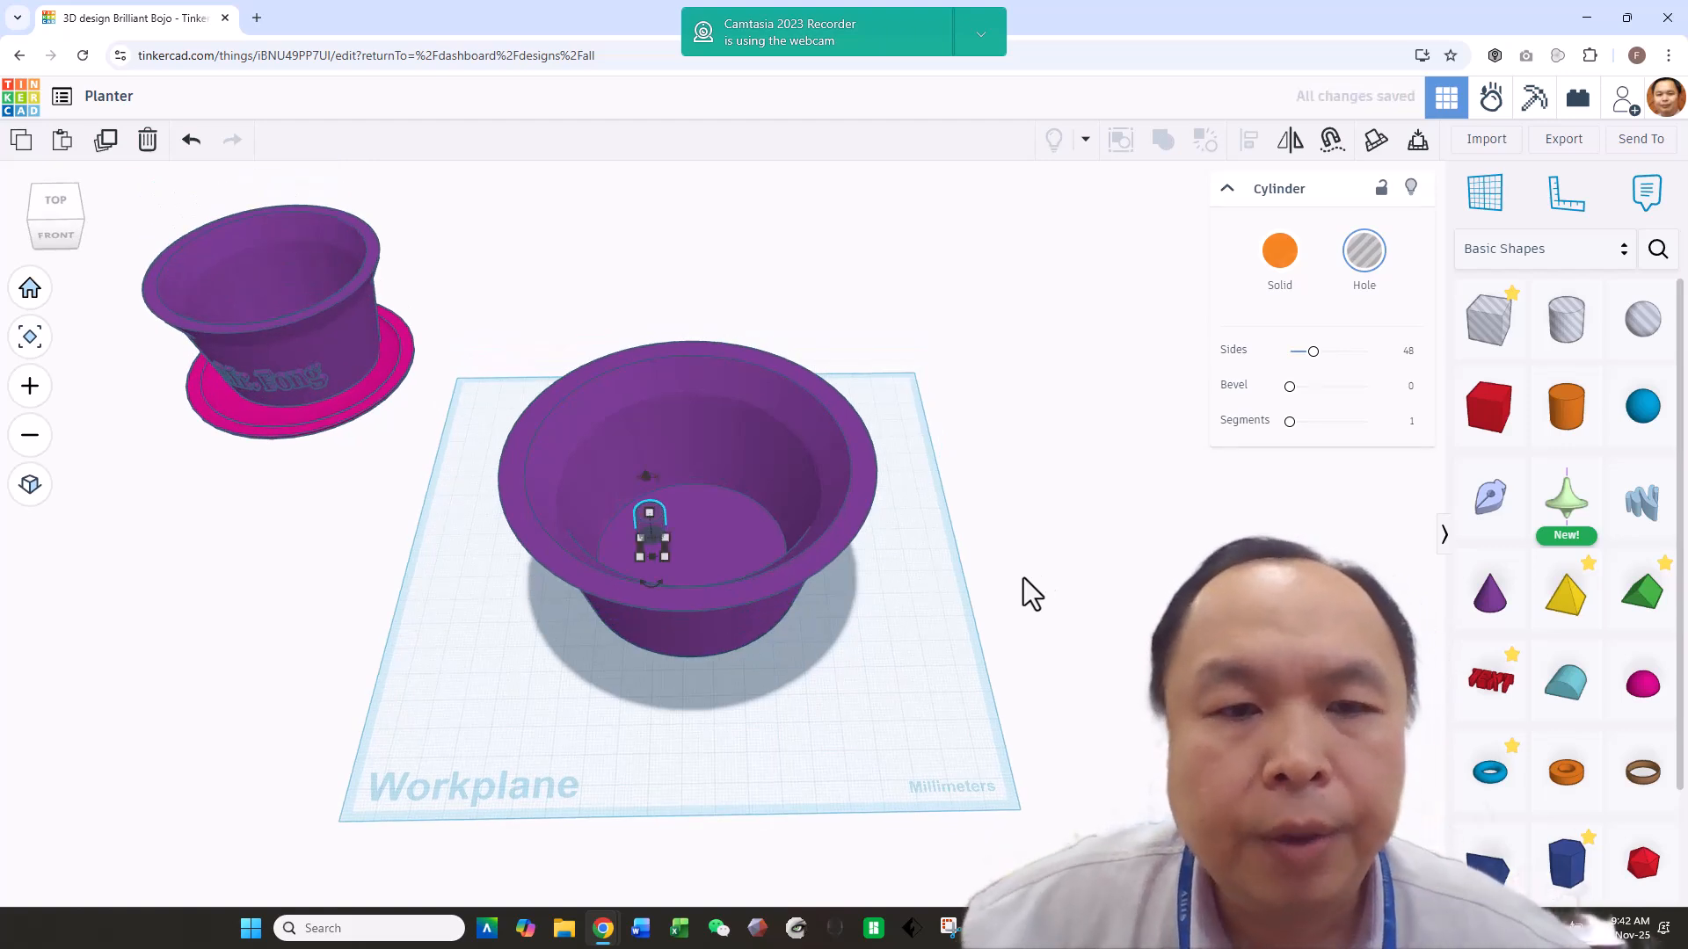
Place a copy of the drainage cylinder on the right side of the pot's floor, level with the first one.
key("Right")
key("Right")
key("Right")
key("Right")
key("Right")
key("Right")
key("Right")
key("Right")
key("Right")
key("Right")
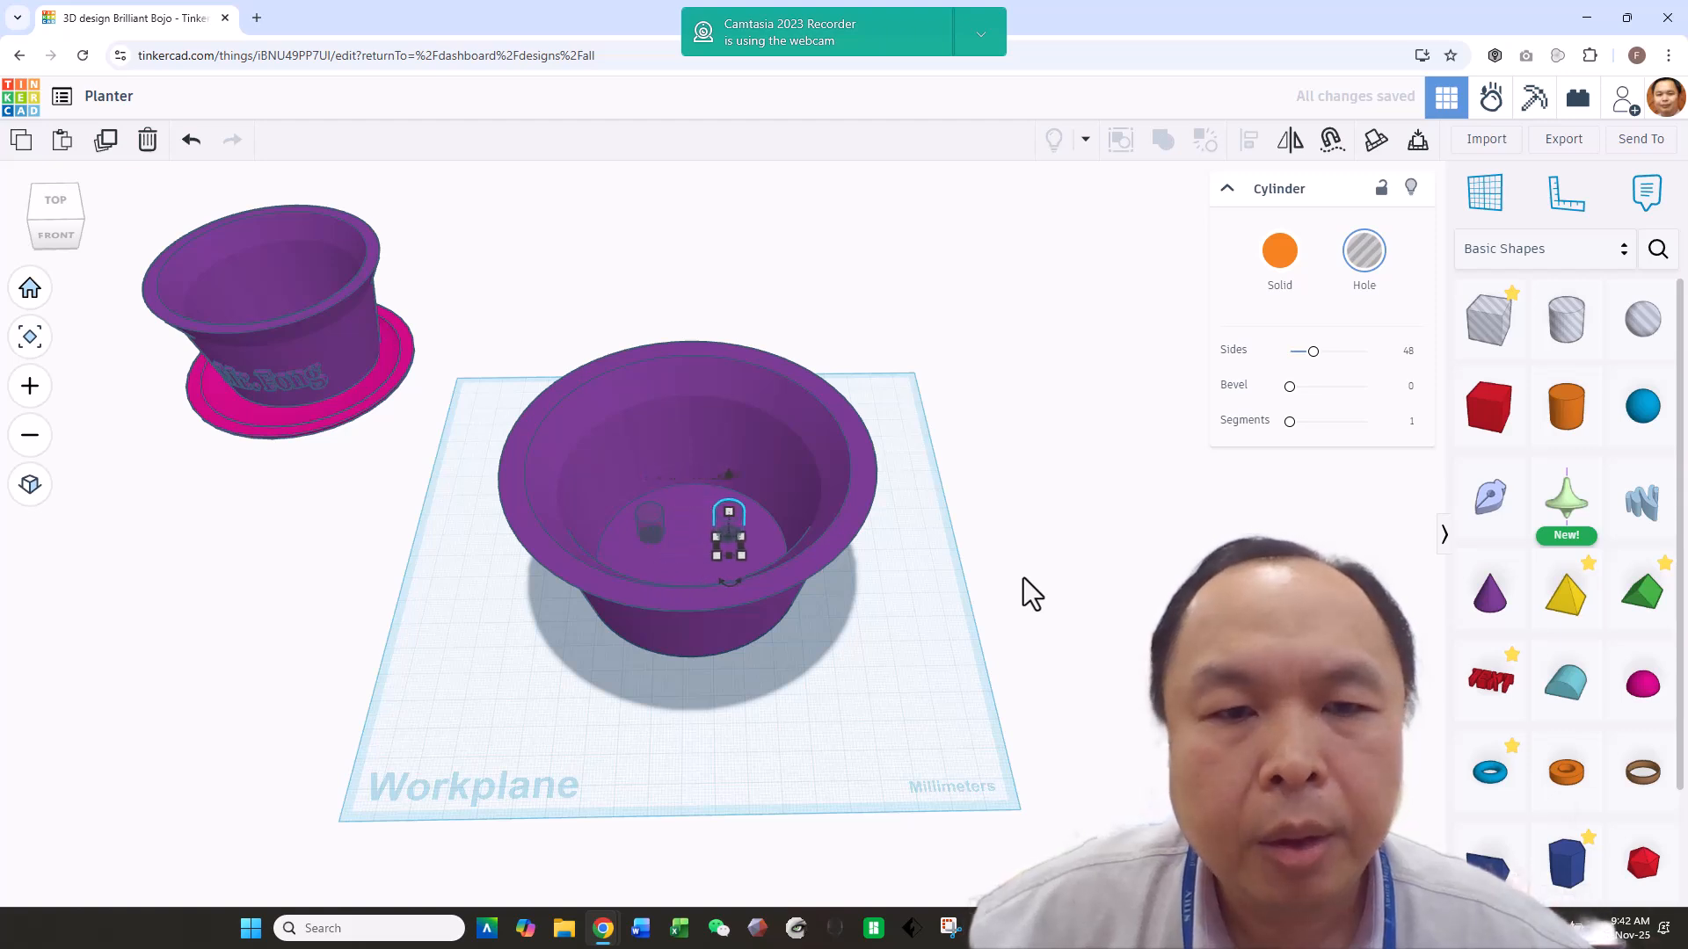
right_click_drag(1023, 578, 1016, 656)
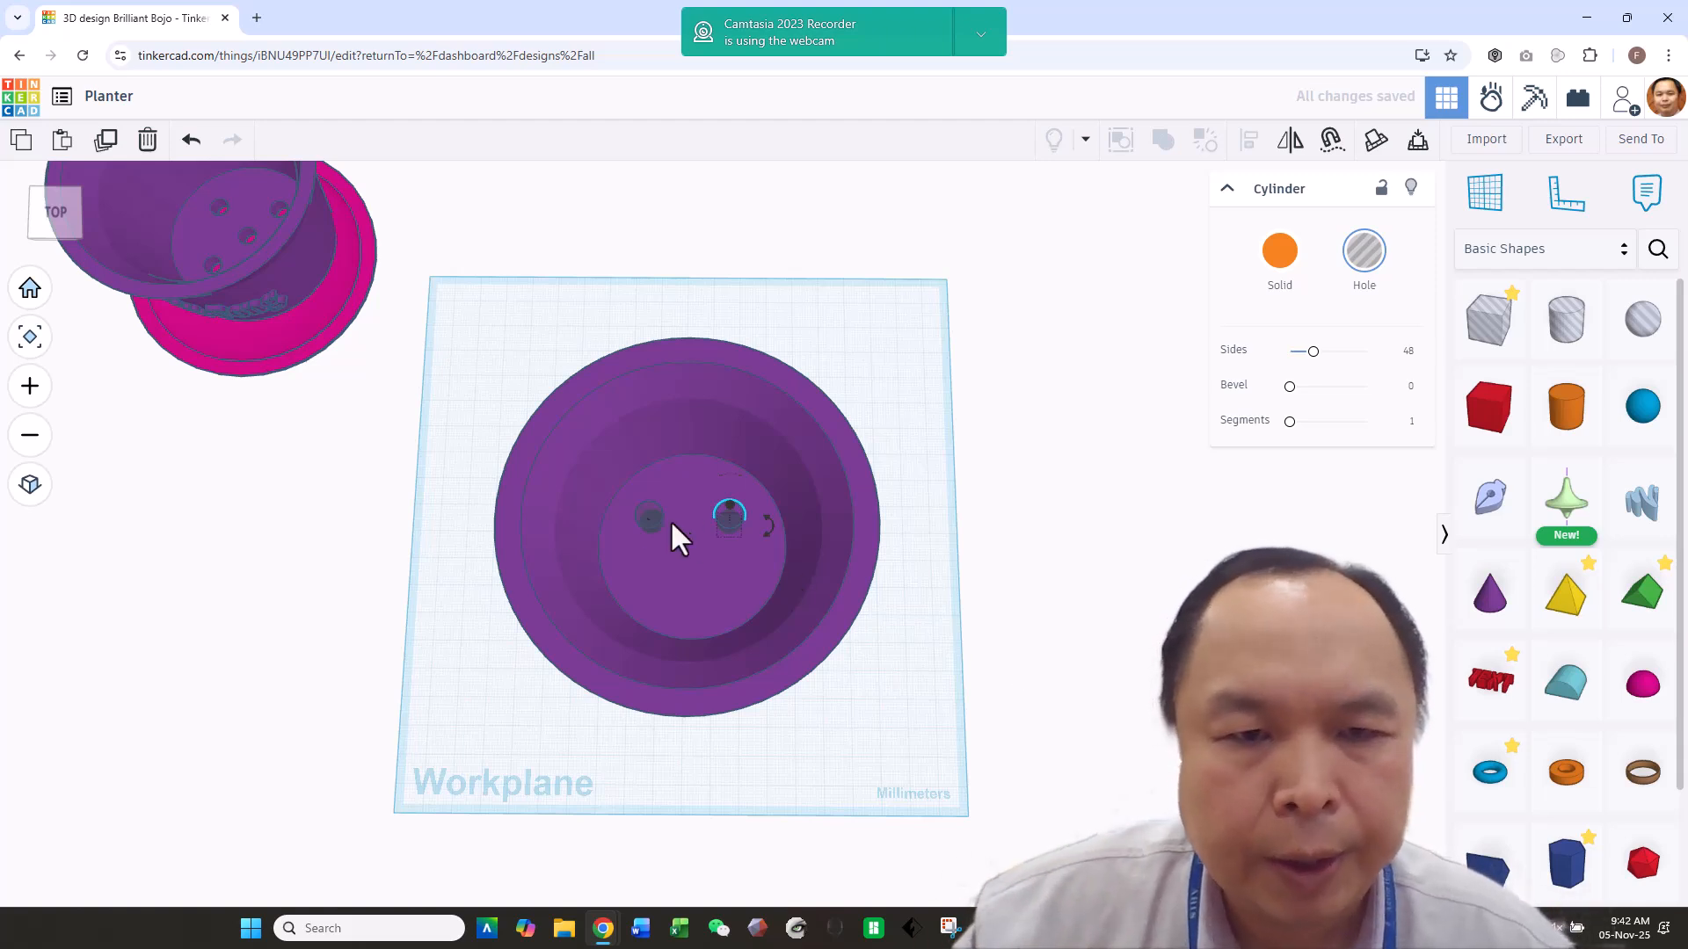
Duplicate the back-left drainage cylinder and move the copy straight forward to the front-left of the pot's floor.
left_click(645, 517)
key("ctrl+d")
key("Down")
key("Down")
key("Down")
key("Down")
key("Down")
key("Down")
key("Down")
key("Down")
key("Down")
key("Down")
key("Down")
key("Down")
key("Down")
key("Down")
key("Down")
key("Down")
key("Down")
key("Down")
key("Down")
key("Down")
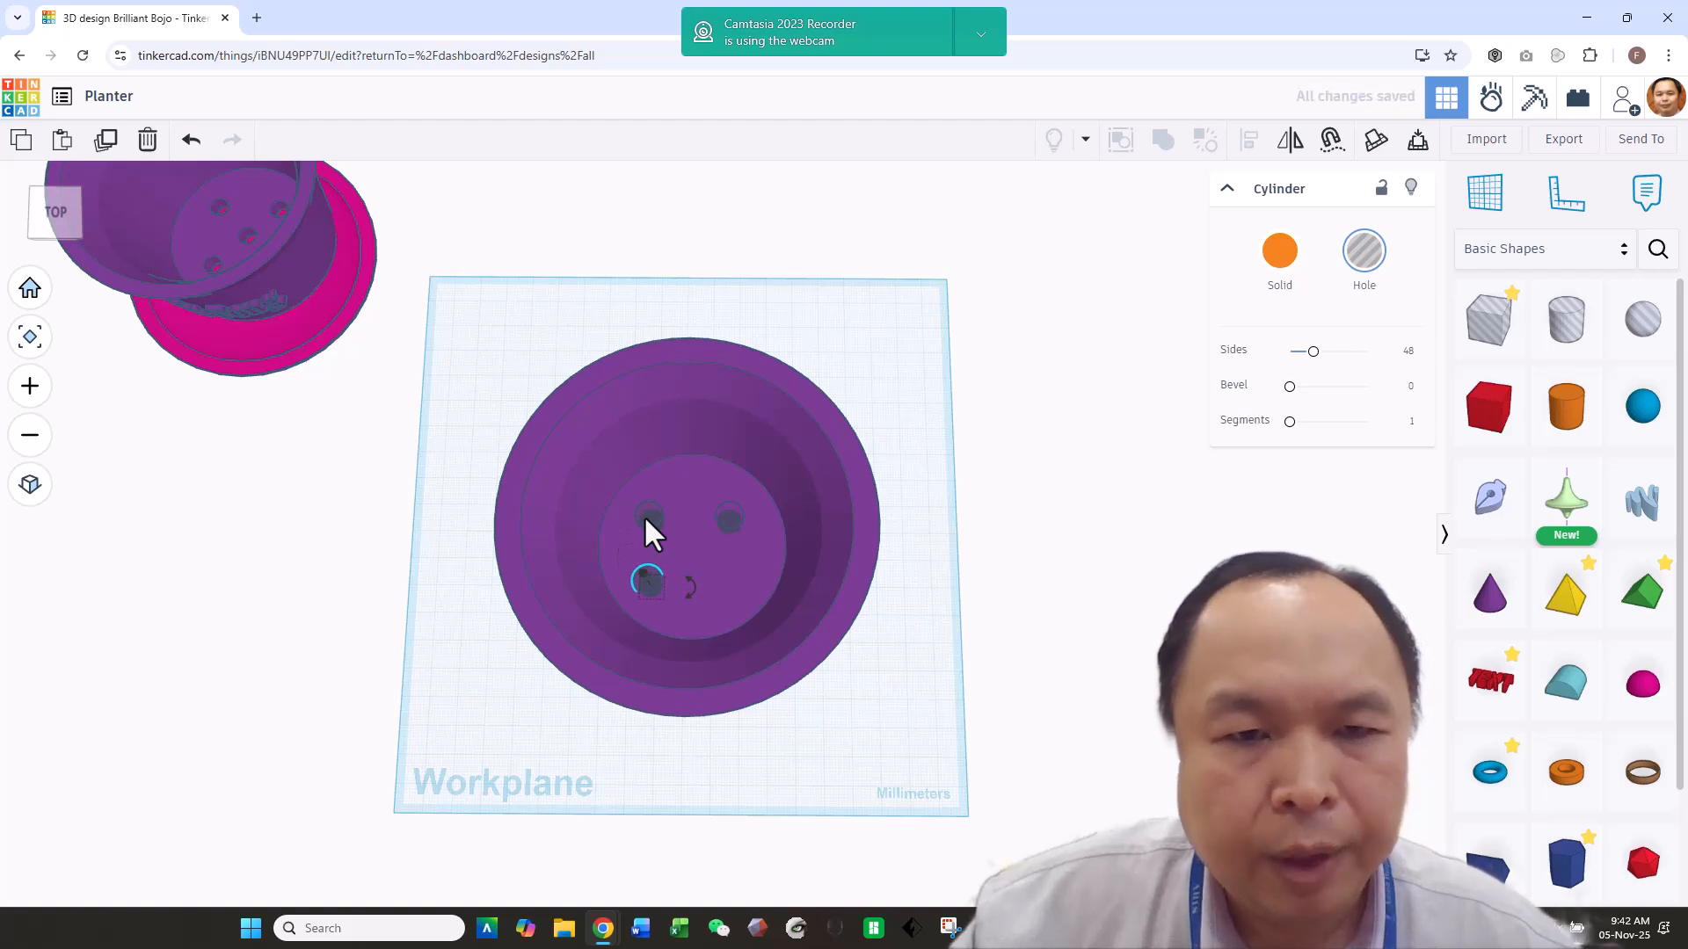
Duplicate the back-right drainage cylinder and move the copy forward to complete a square of four on the pot's floor.
left_click(720, 521)
key("ctrl+d")
key("Down")
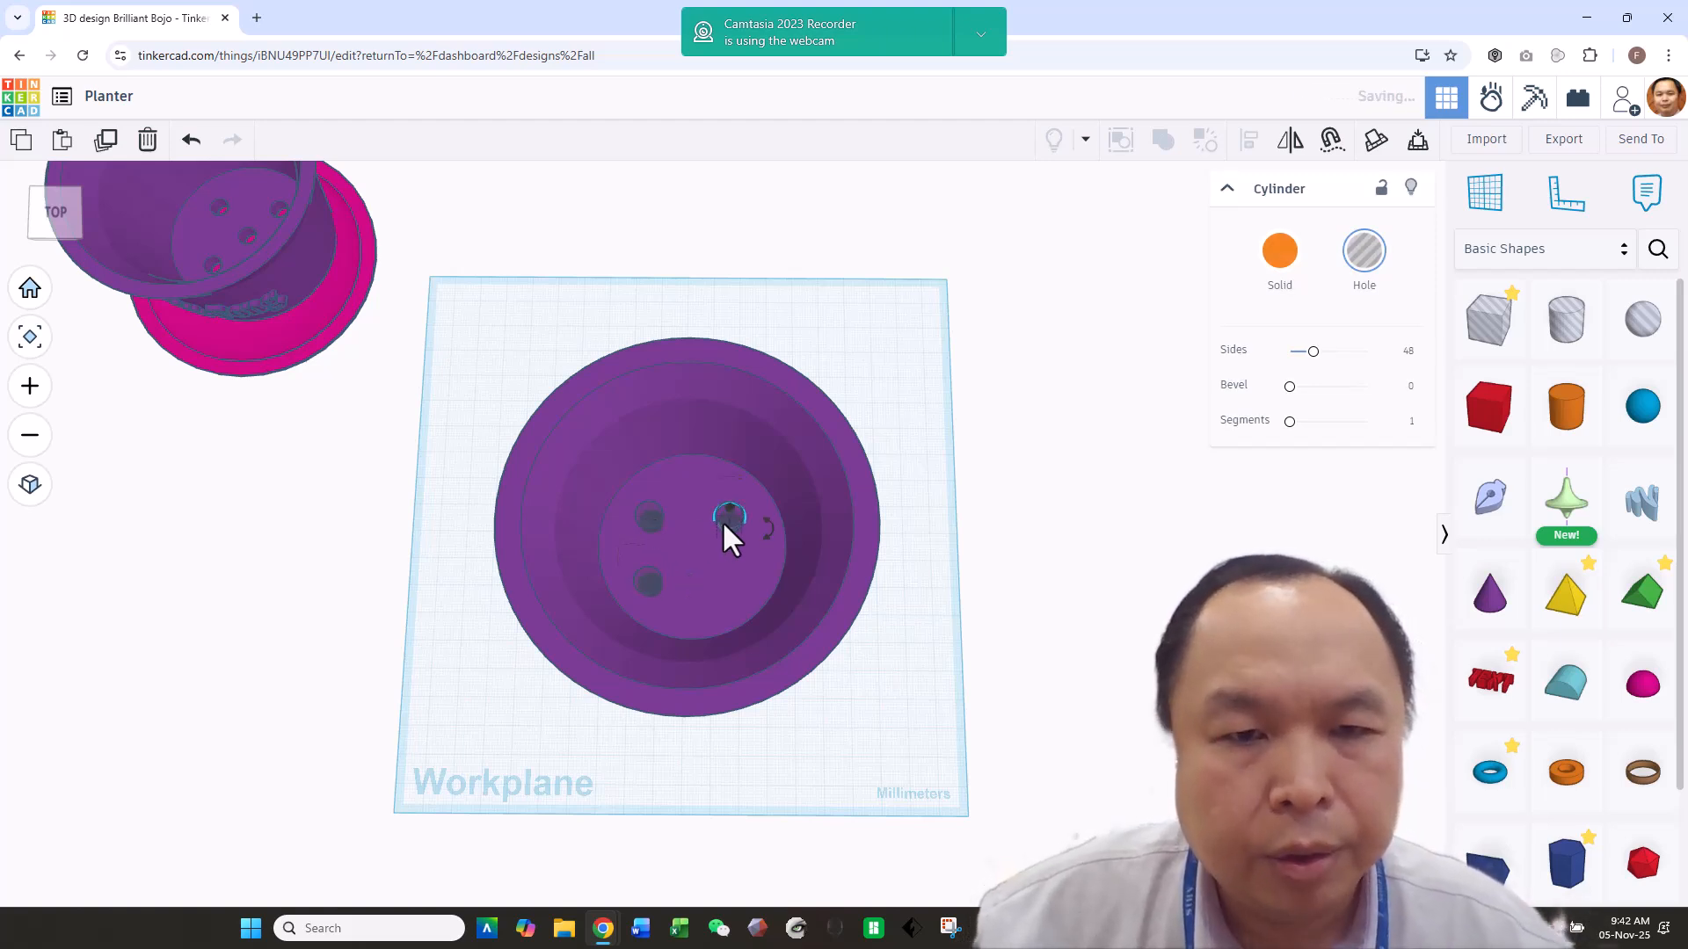
key("Down")
key("Down")
key("Down")
key("Down")
key("Down")
key("Down")
key("Down")
key("Down")
key("Down")
key("Down")
key("Down")
key("Down")
key("Down")
key("Down")
key("Down")
key("Down")
key("Down")
key("Down")
key("Down")
key("Down")
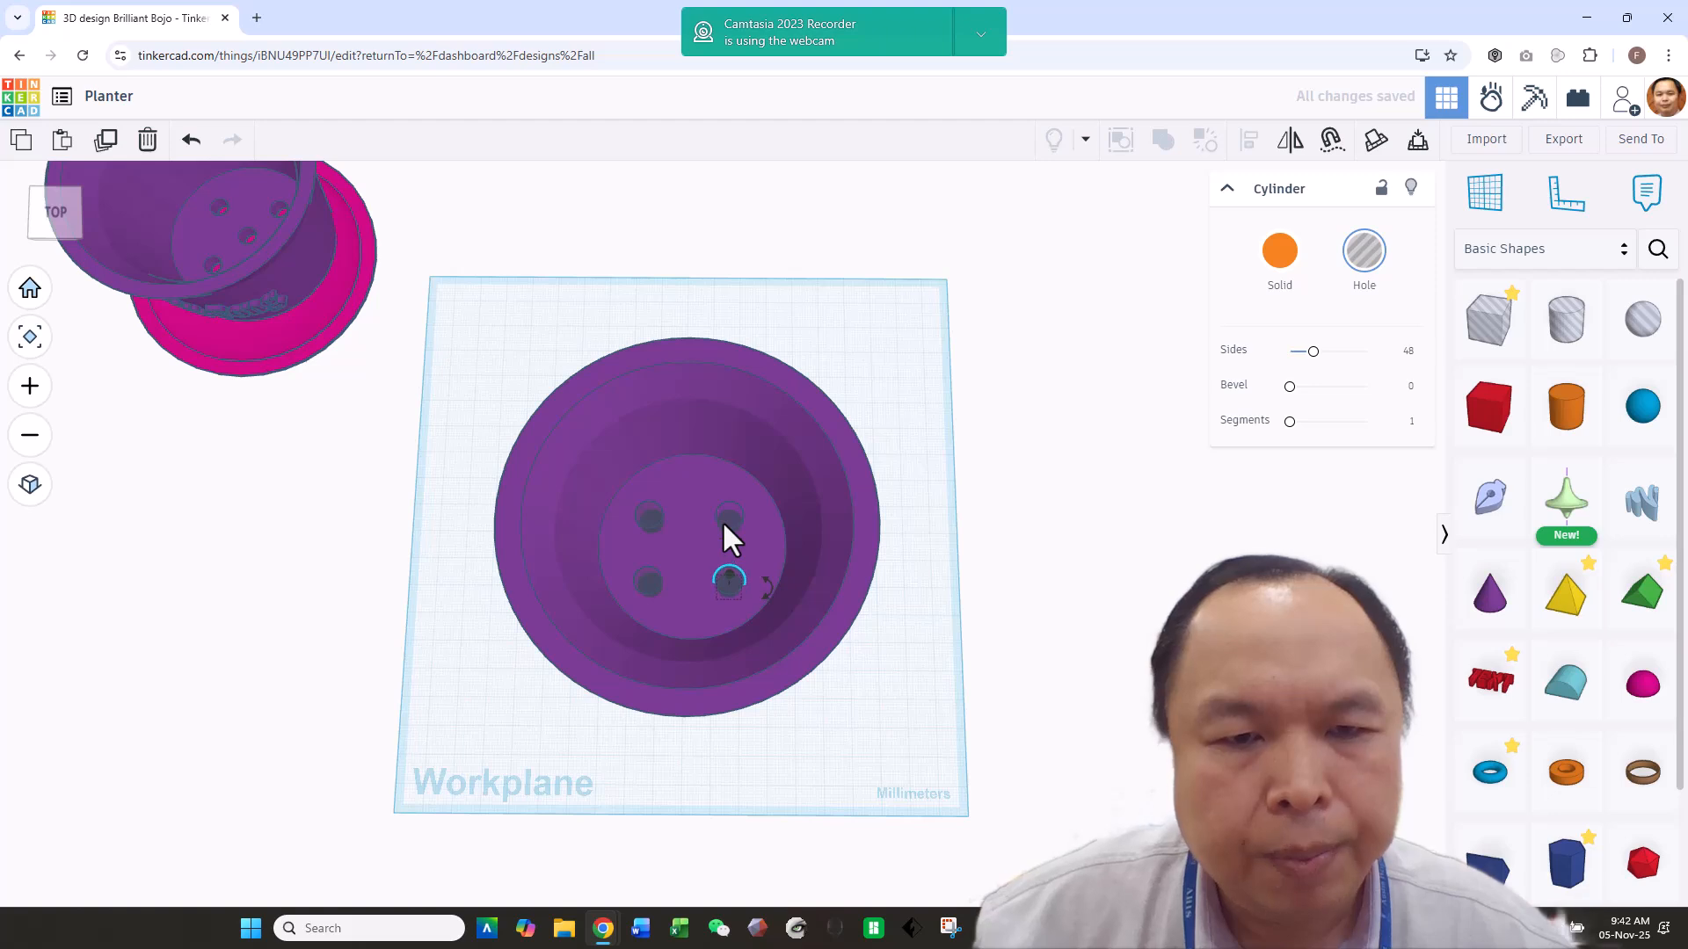
Place a fifth copy of the drainage cylinder in the middle of the other four.
left_click(643, 581)
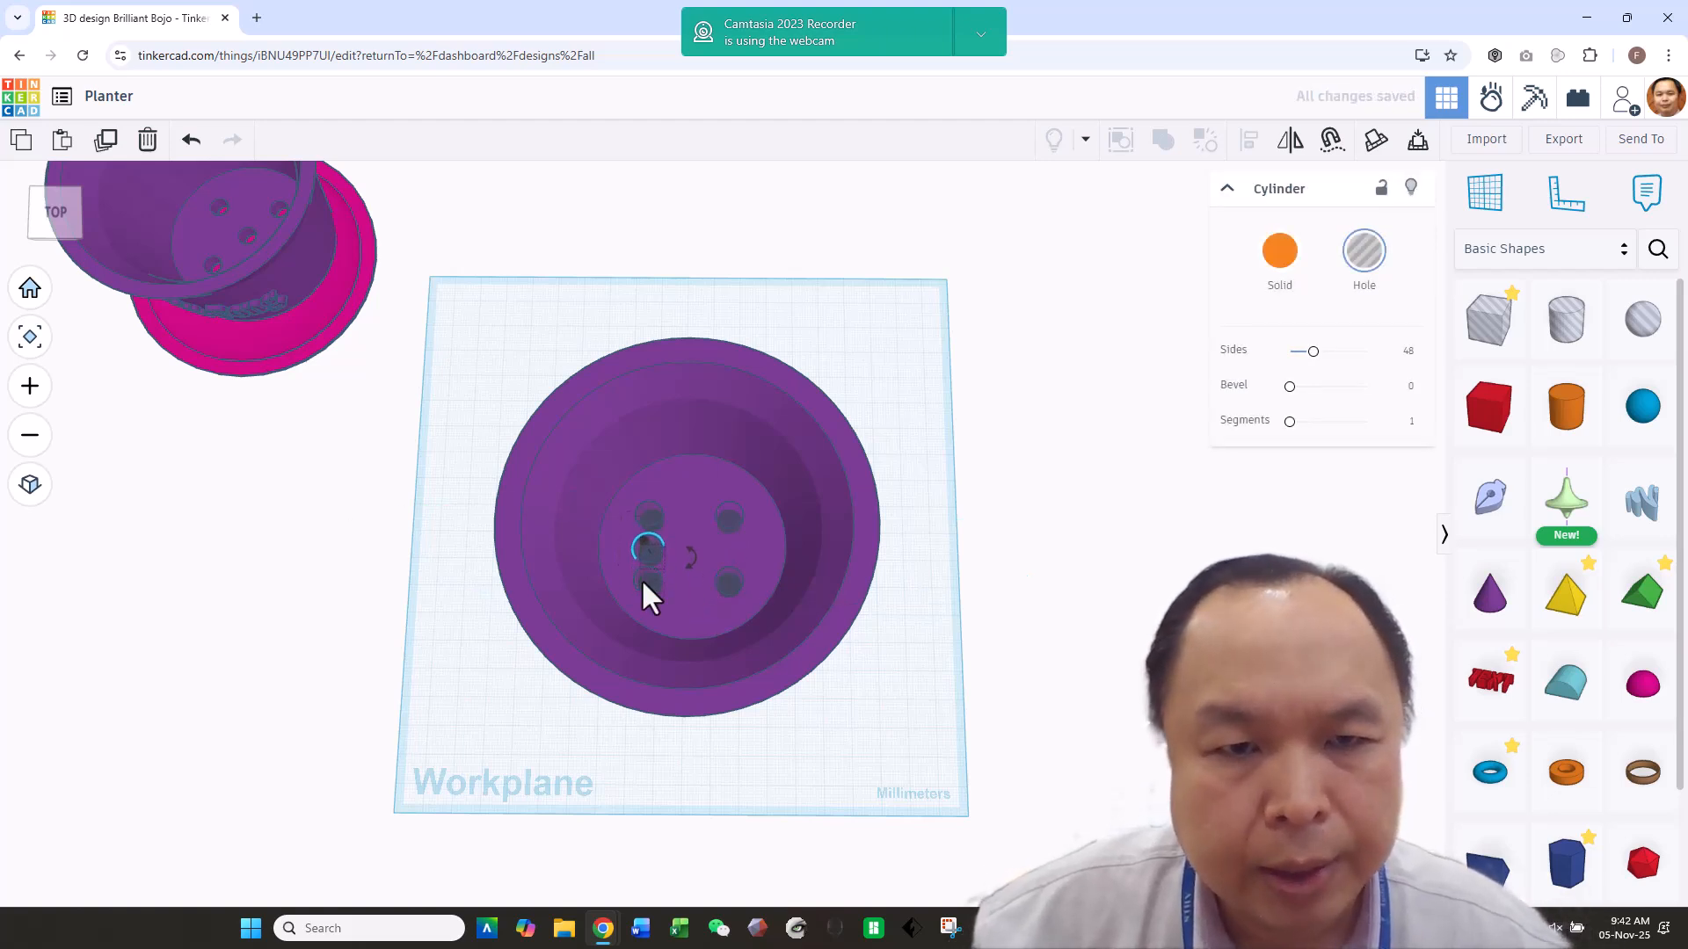
key("Right")
key("Right")
key("Right")
key("Right")
key("Right")
key("Right")
key("Right")
key("Right")
key("Right")
key("Right")
key("Right")
key("Right")
key("Right")
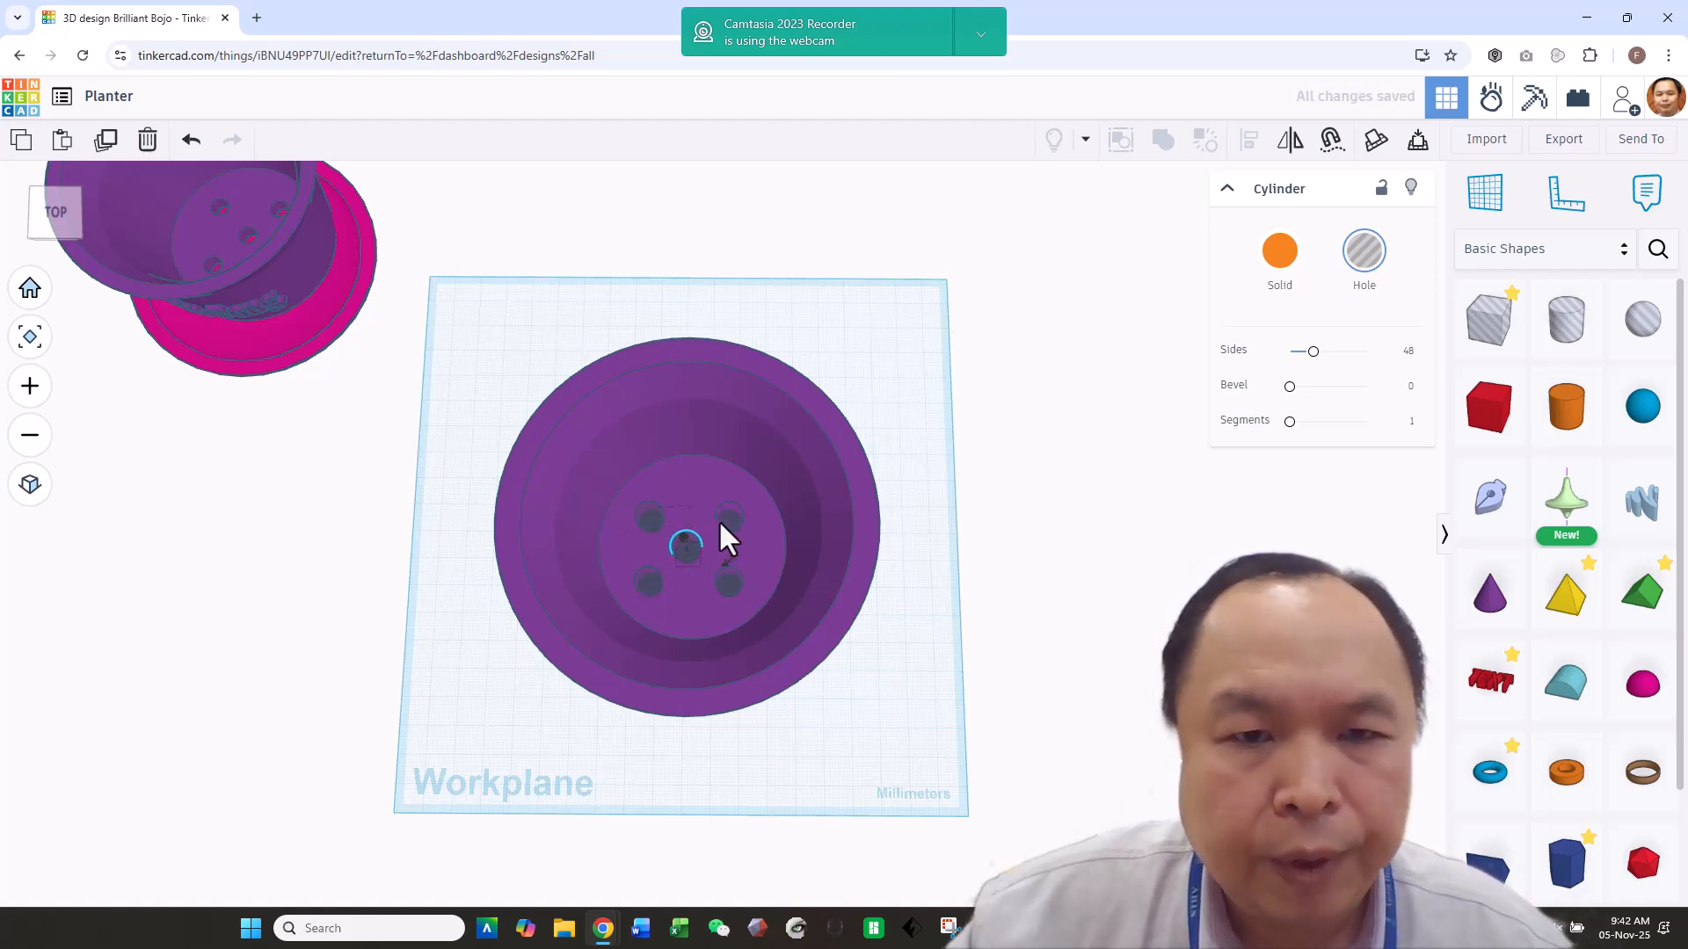
right_click_drag(954, 697, 956, 726)
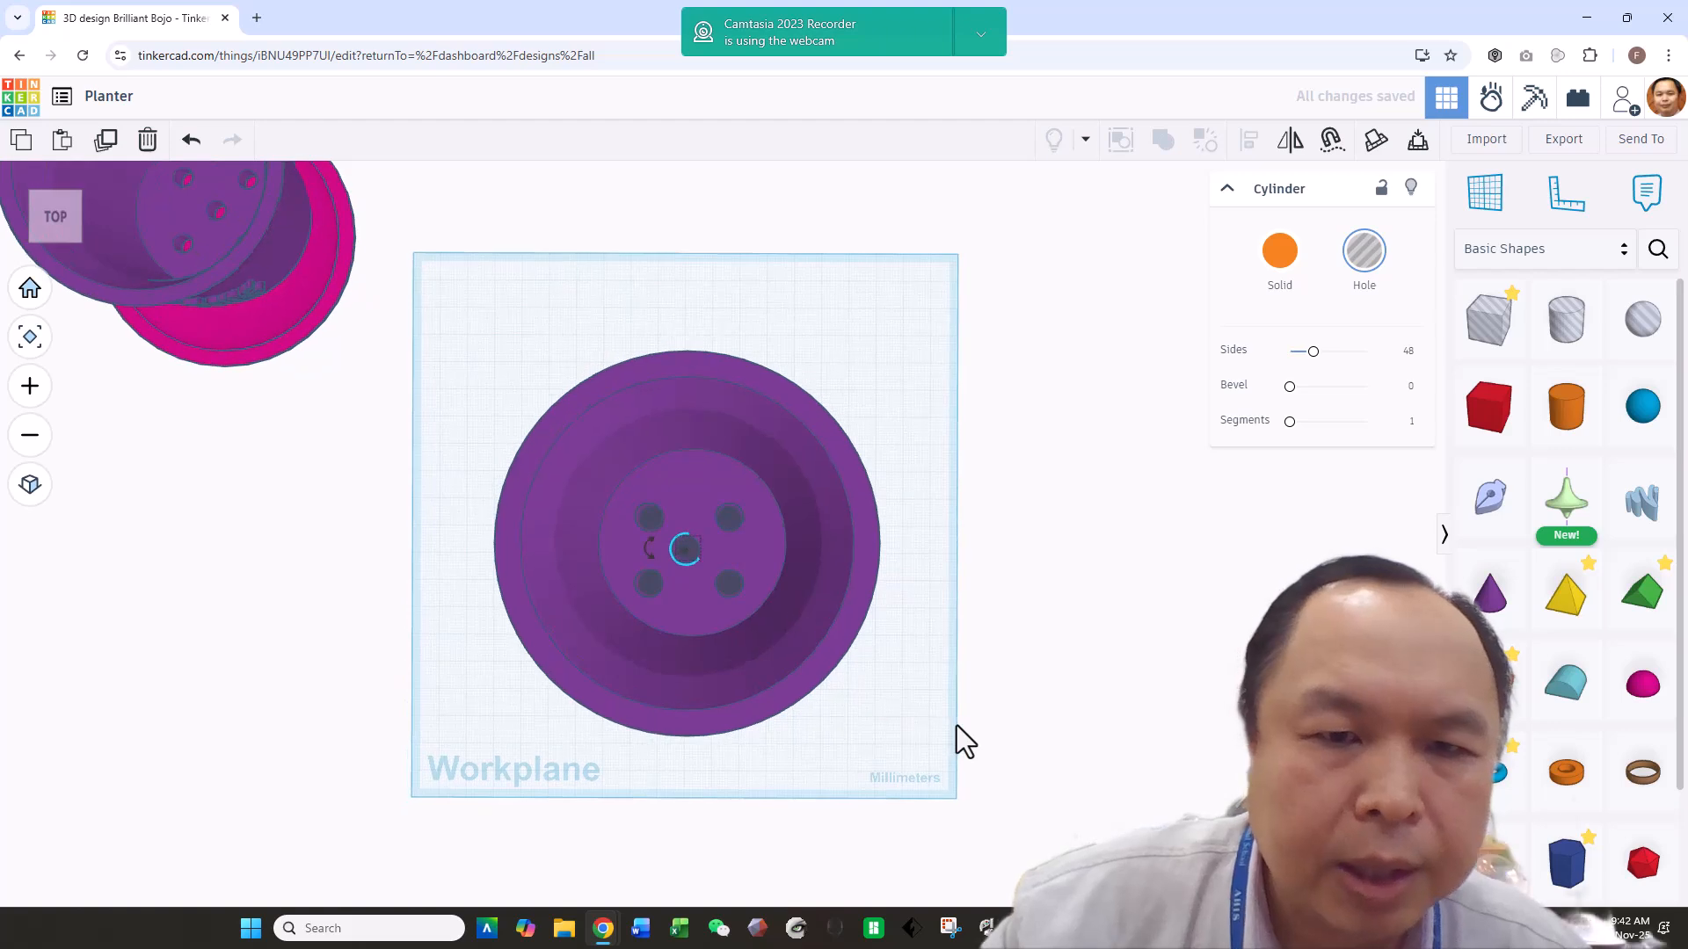
key("Right")
key("Right")
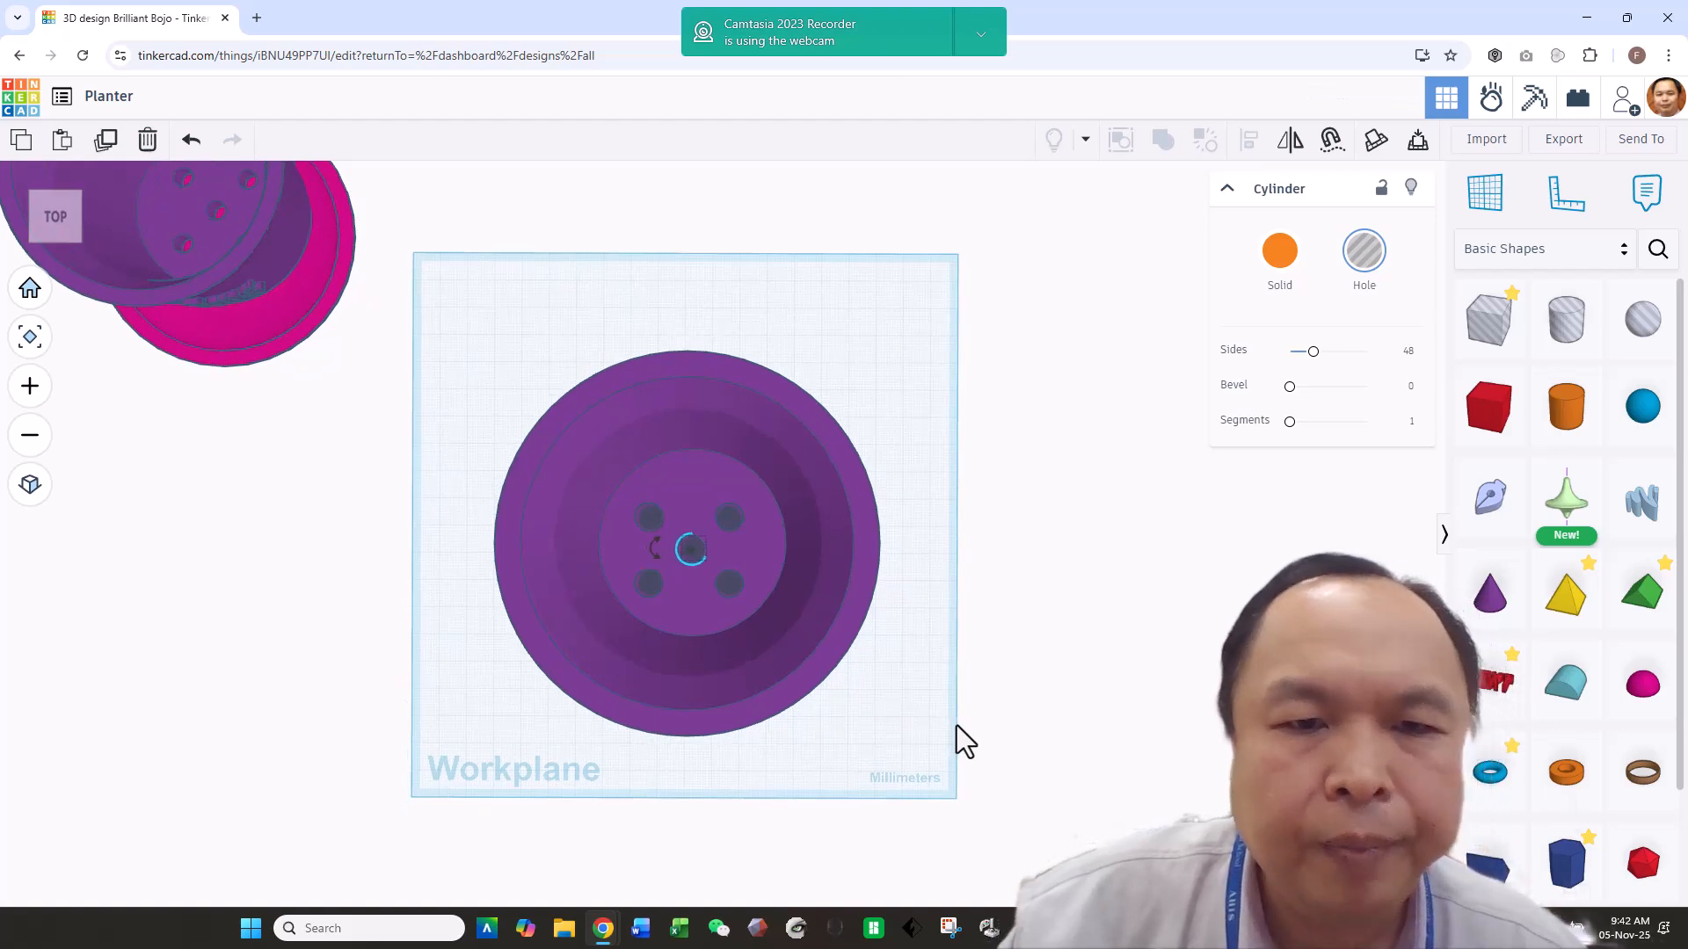
Select the five drainage cylinders and raise them together to 96 mm above the workplane.
right_click_drag(997, 700, 1004, 650)
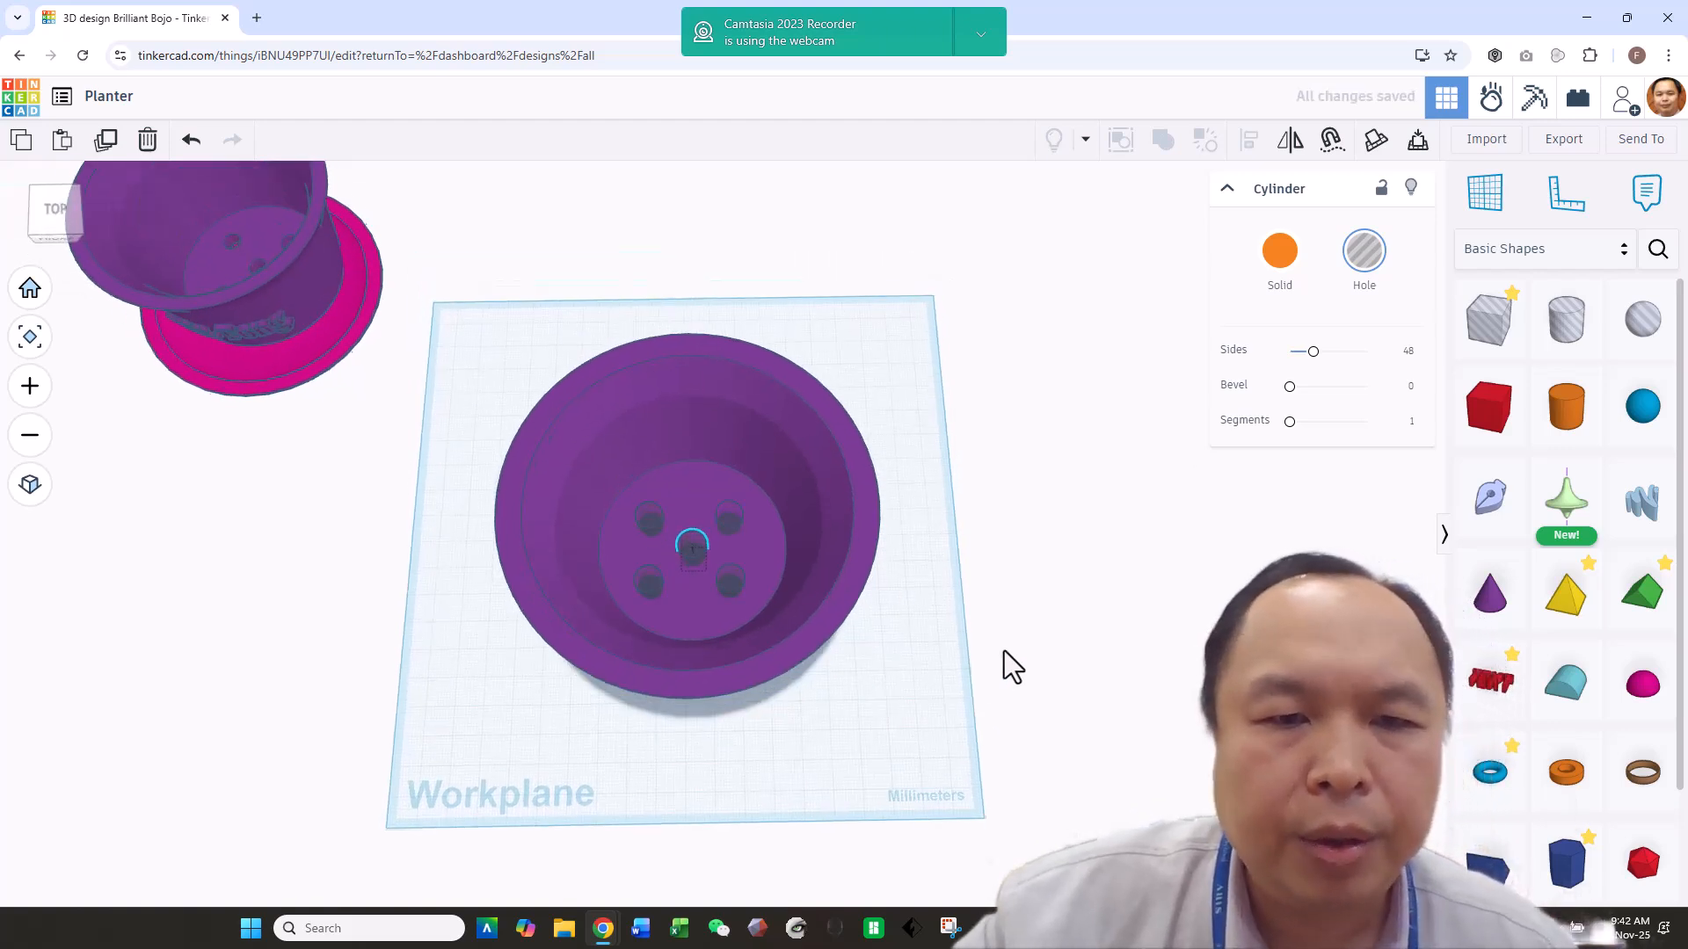
left_click(728, 517, "shift")
left_click(720, 585, "shift")
left_click(643, 581, "shift")
left_click(652, 514, "shift")
right_click_drag(1047, 562, 1069, 453)
left_click_drag(690, 492, 745, 209)
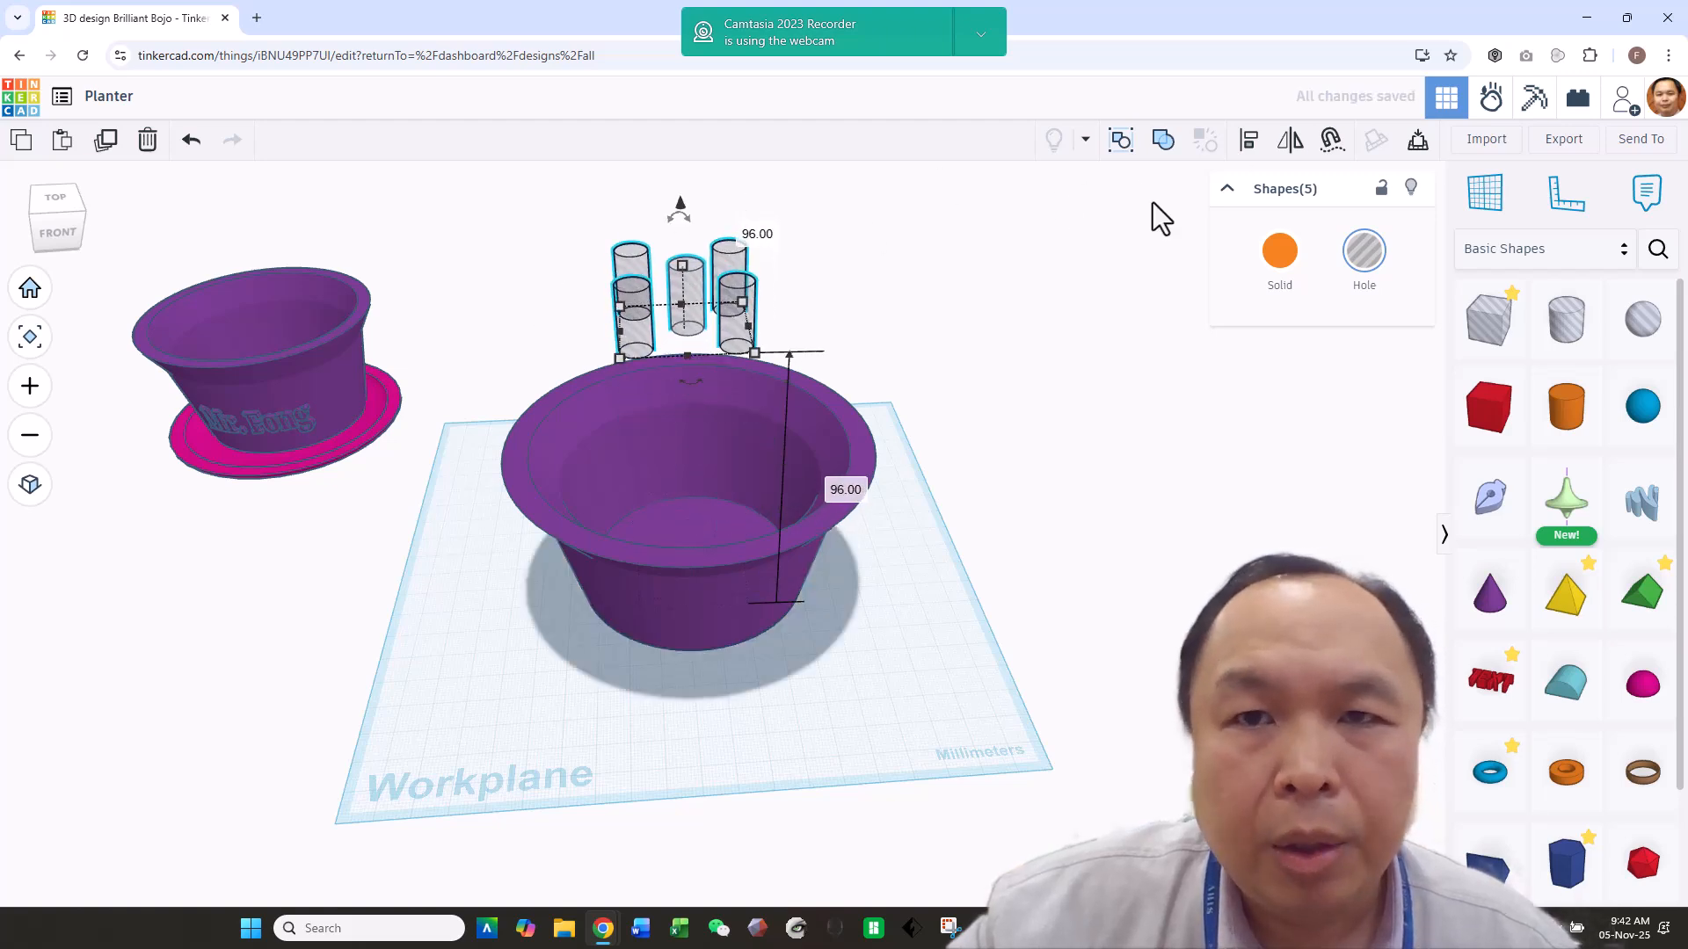
Group the five drainage cylinders as a union and drop the group back onto the workplane.
left_click(1166, 142)
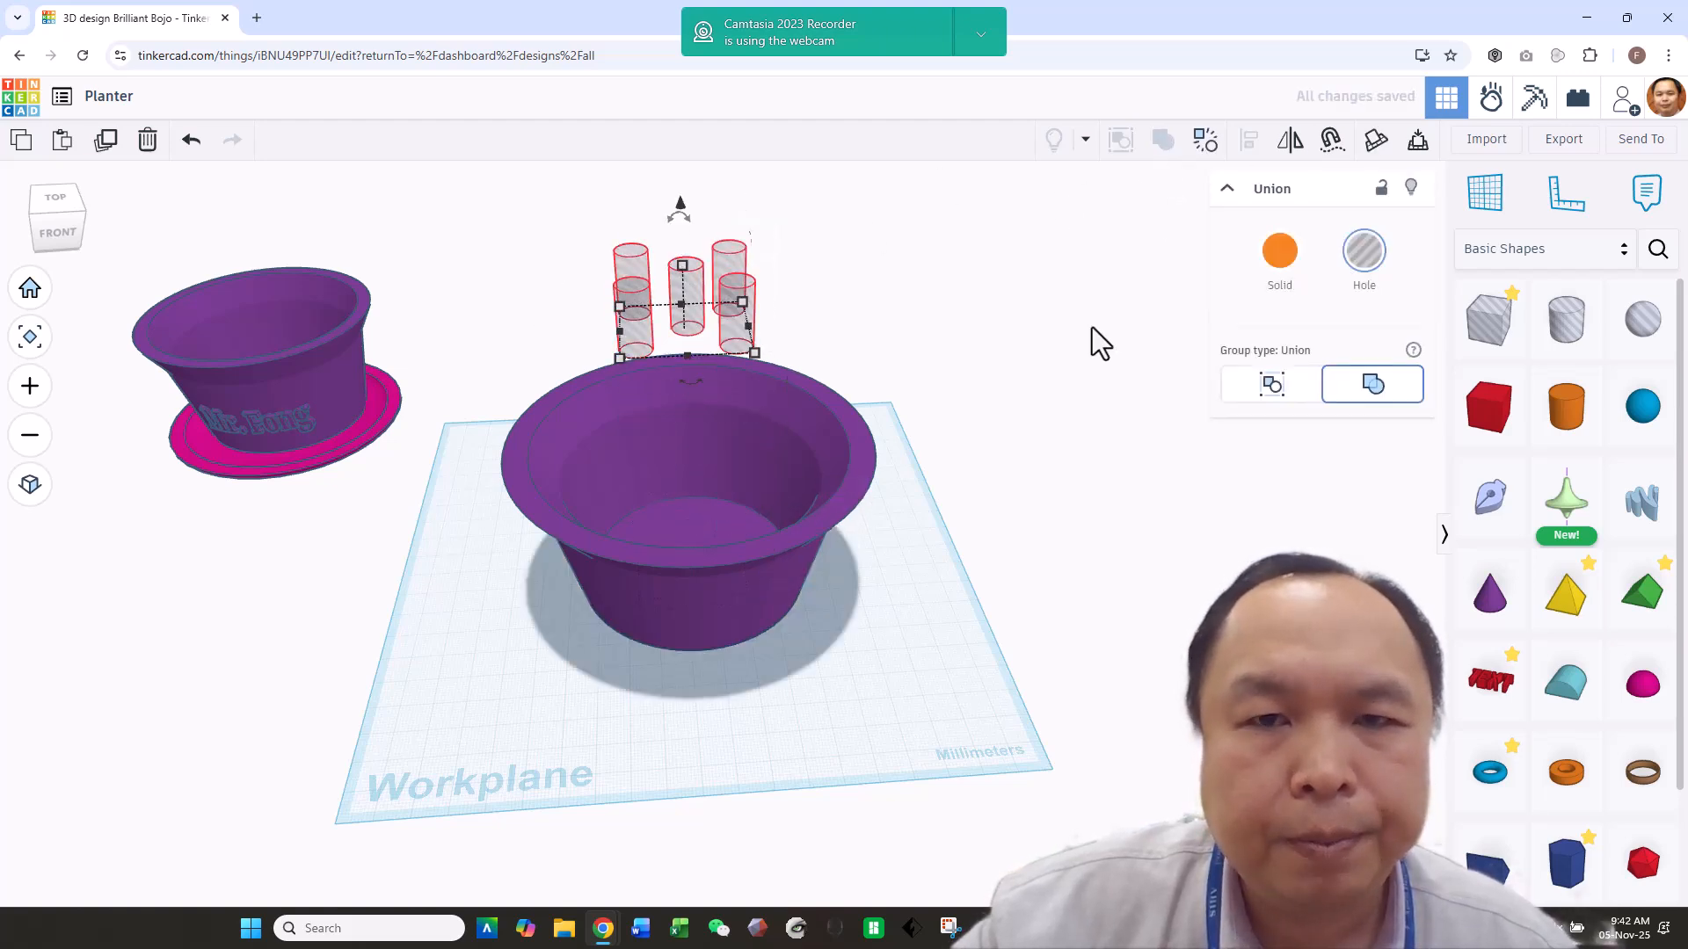
key("d")
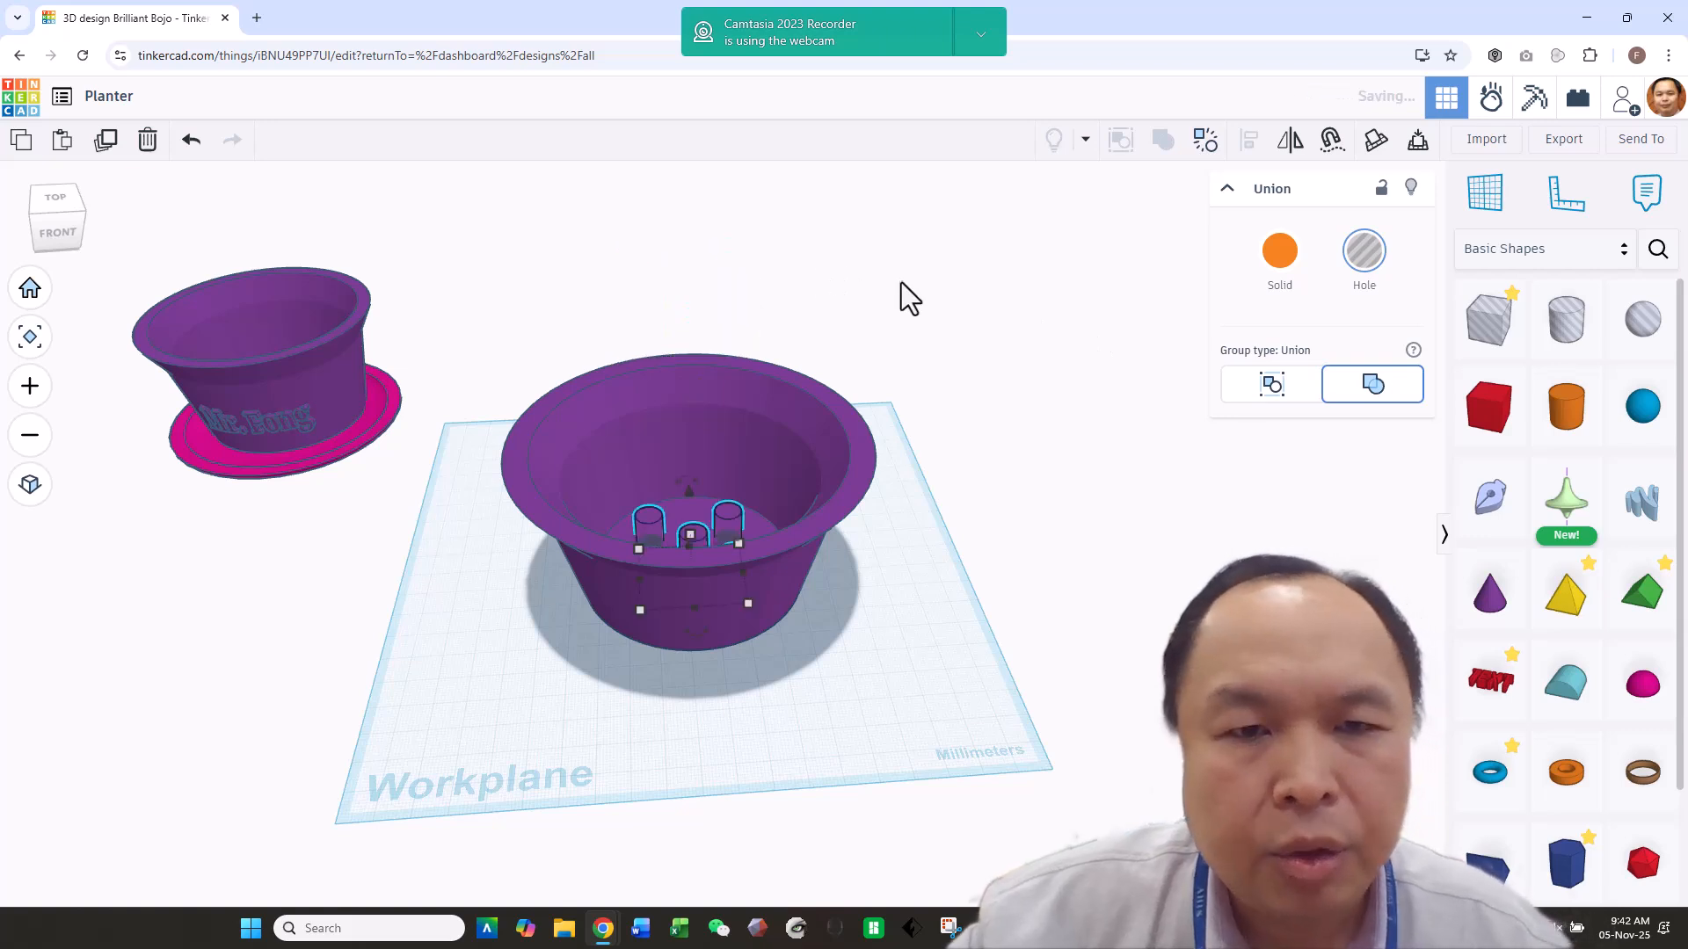
Select the pot and the drainage hole group and align them to each other's centres in both horizontal directions.
right_click_drag(990, 335, 952, 444)
left_click_drag(942, 378, 473, 865)
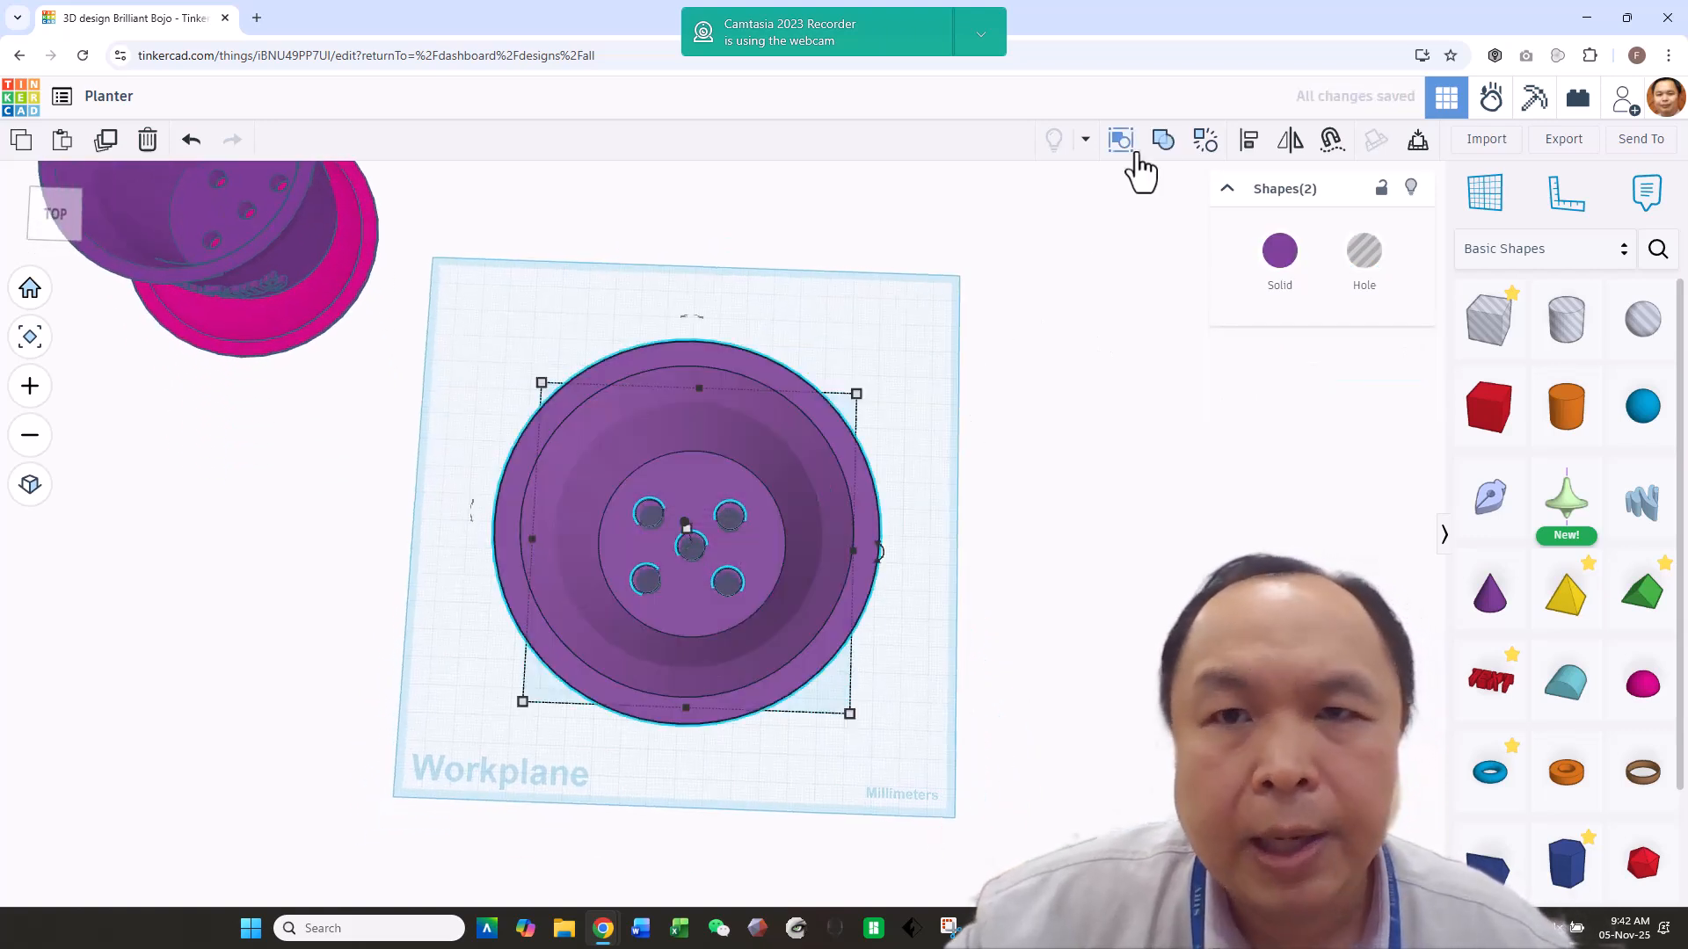
left_click(685, 730)
left_click(509, 538)
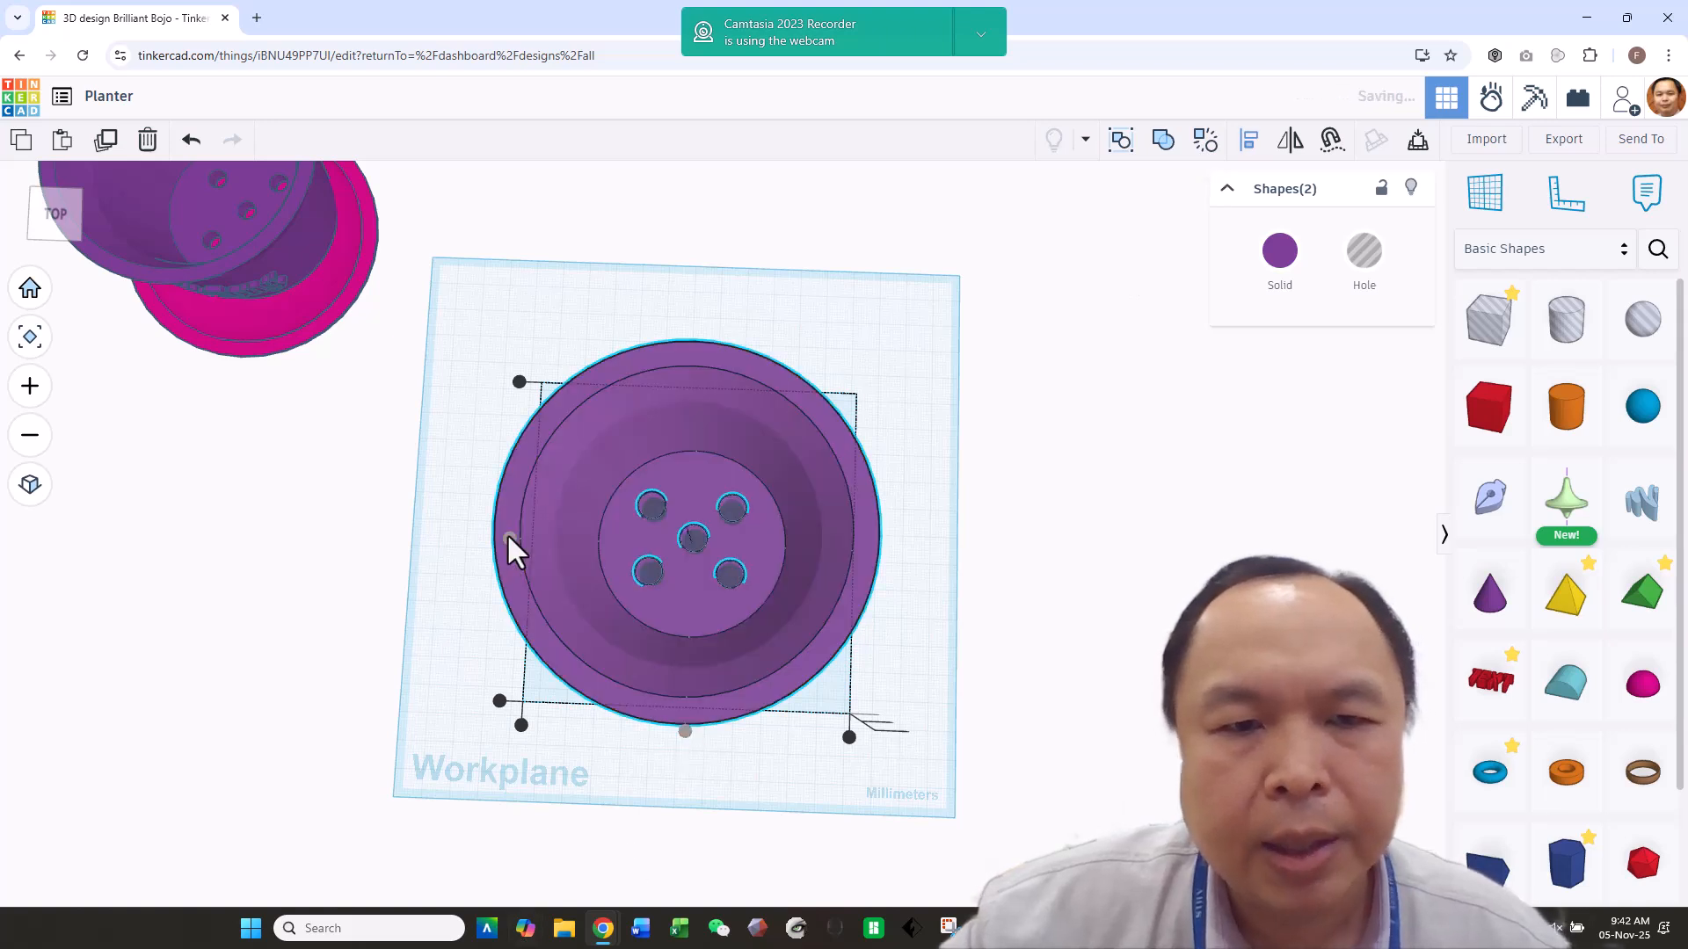
left_click(1040, 606)
Group the pot and the drainage hole group as a union to cut the holes, and move the pot to the workplane's back edge.
right_click_drag(1037, 620, 983, 542)
left_click_drag(928, 441, 620, 594)
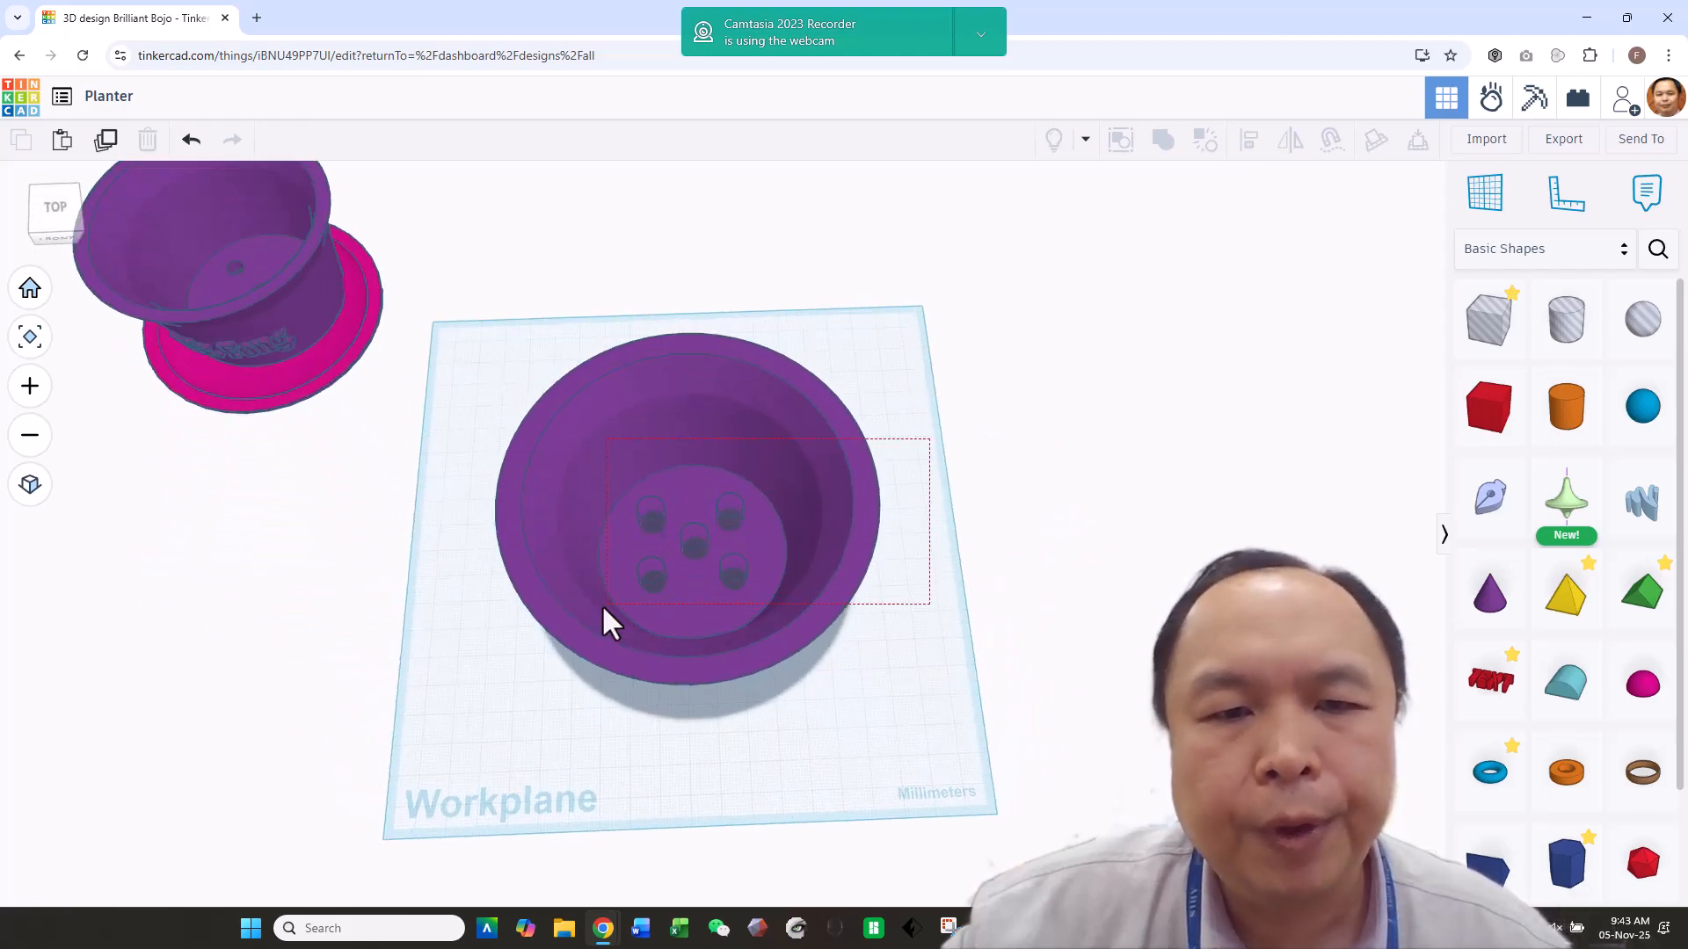
left_click(1163, 140)
right_click_drag(957, 570, 1047, 579)
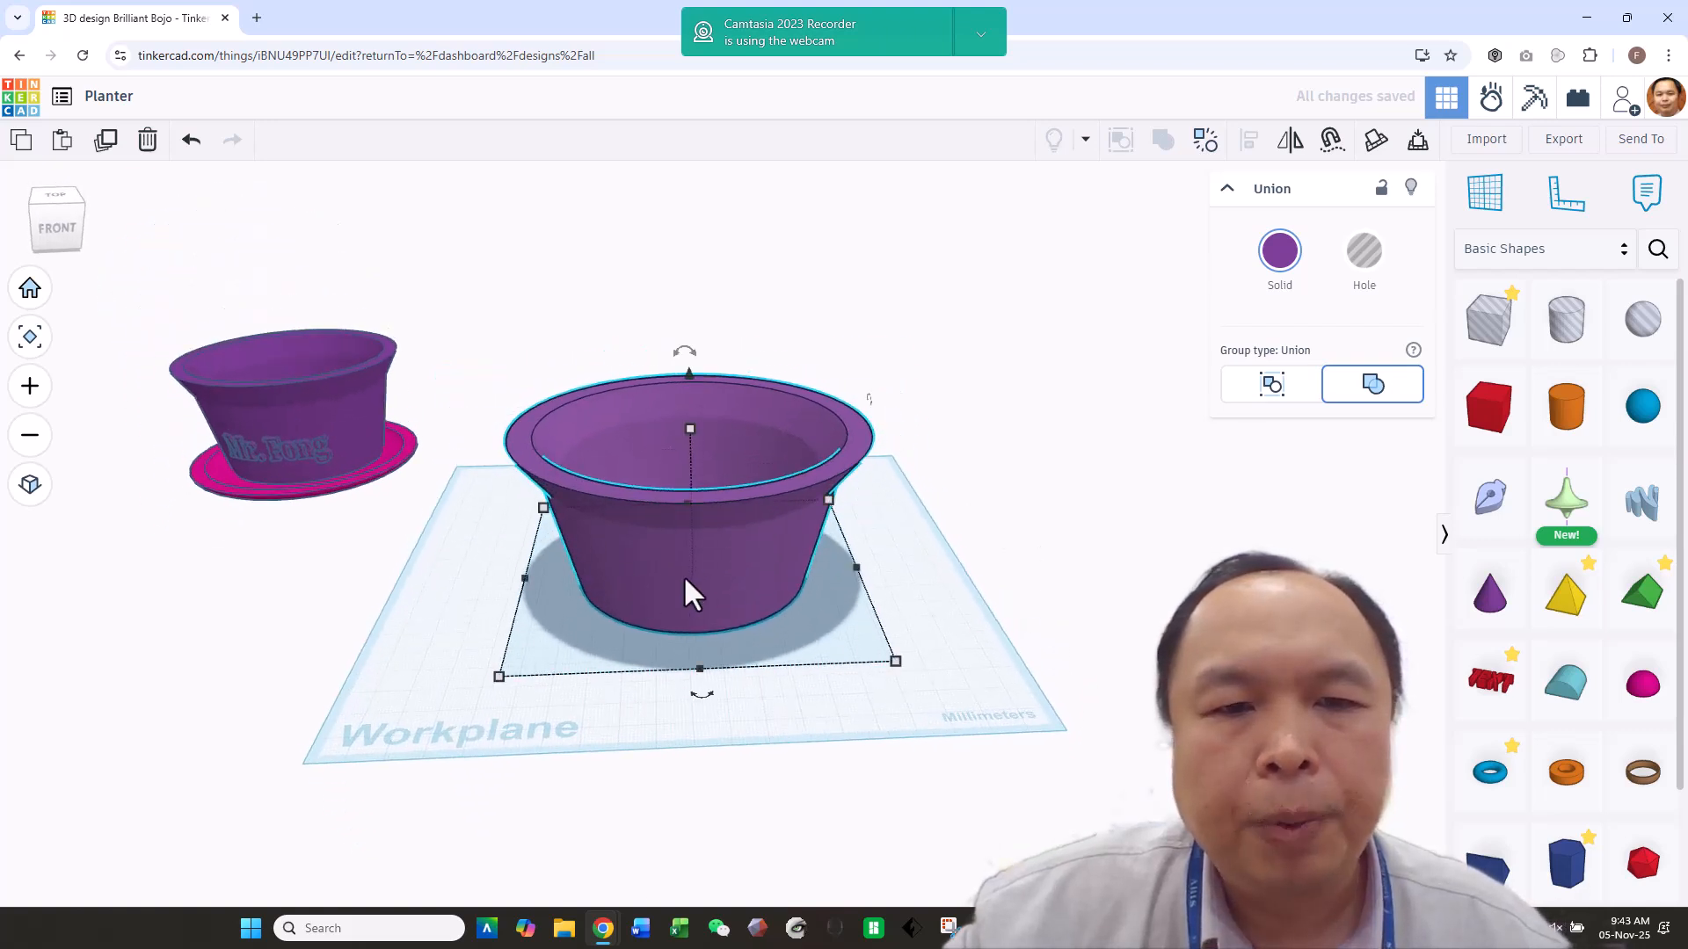
left_click_drag(844, 552, 621, 399)
left_click(942, 531)
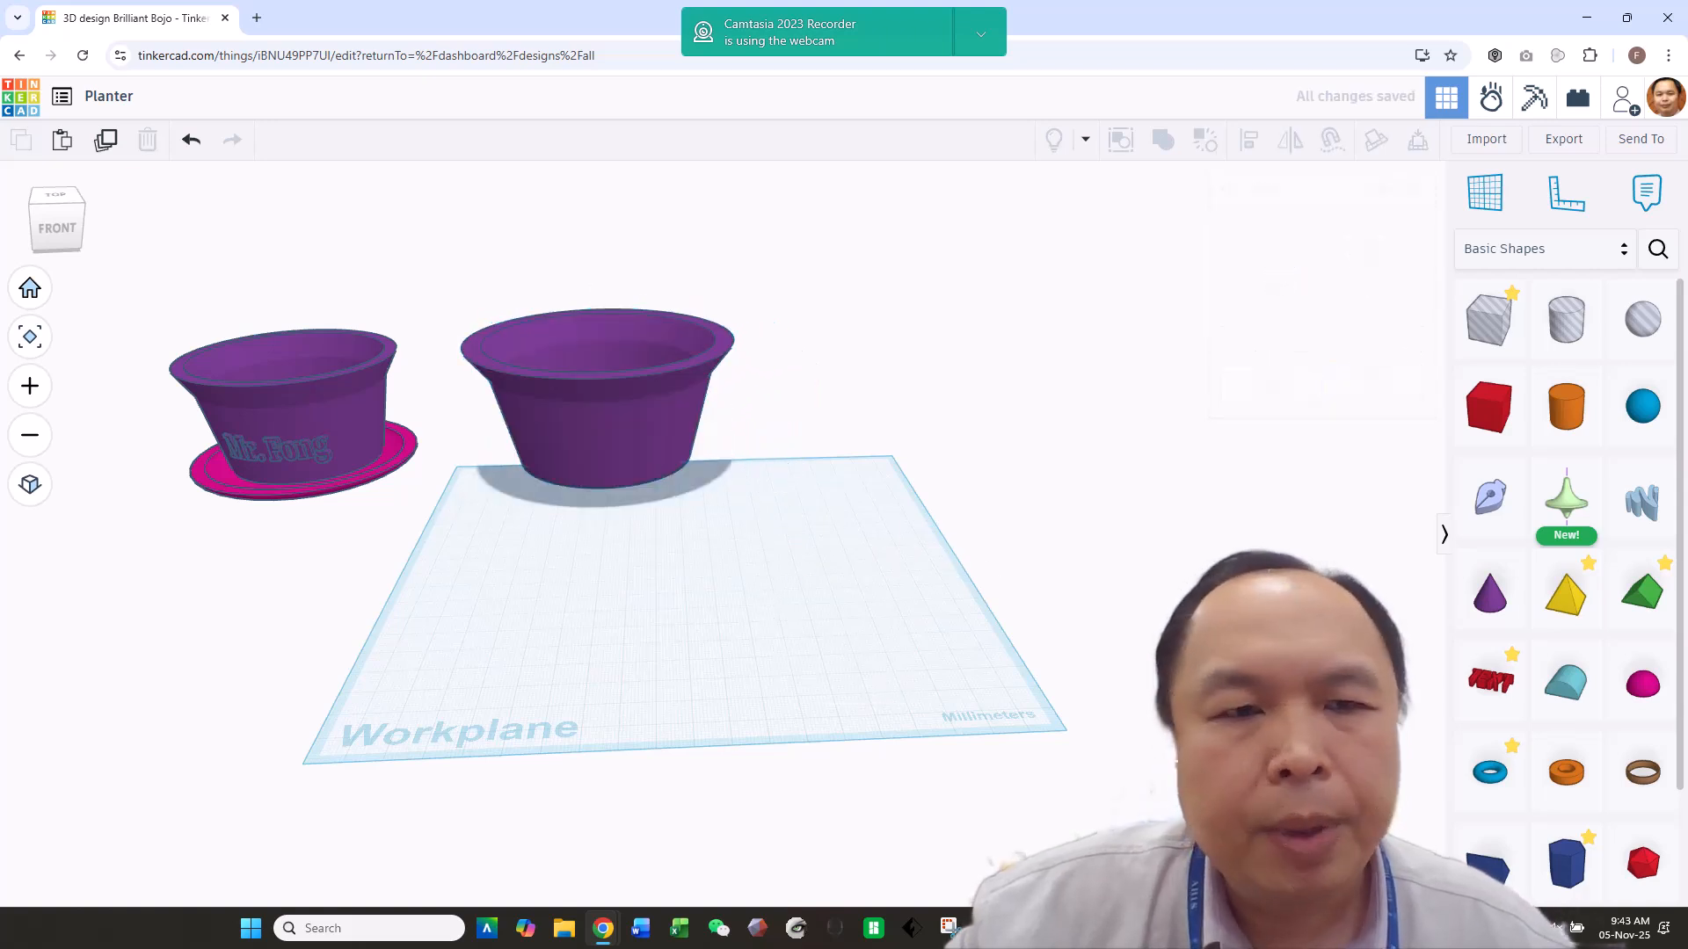
Add a half sphere to the workplane, enlarge it to roughly the pot's width and place it towards the front right.
left_click_drag(1642, 704, 587, 531)
left_click_drag(741, 561, 761, 596)
left_click_drag(702, 546, 807, 659)
right_click_drag(991, 631, 989, 658)
left_click_drag(731, 617, 836, 593)
Add a hole box, widen it to cover the whole half sphere and raise it 41 mm above the workplane.
left_click(1489, 318)
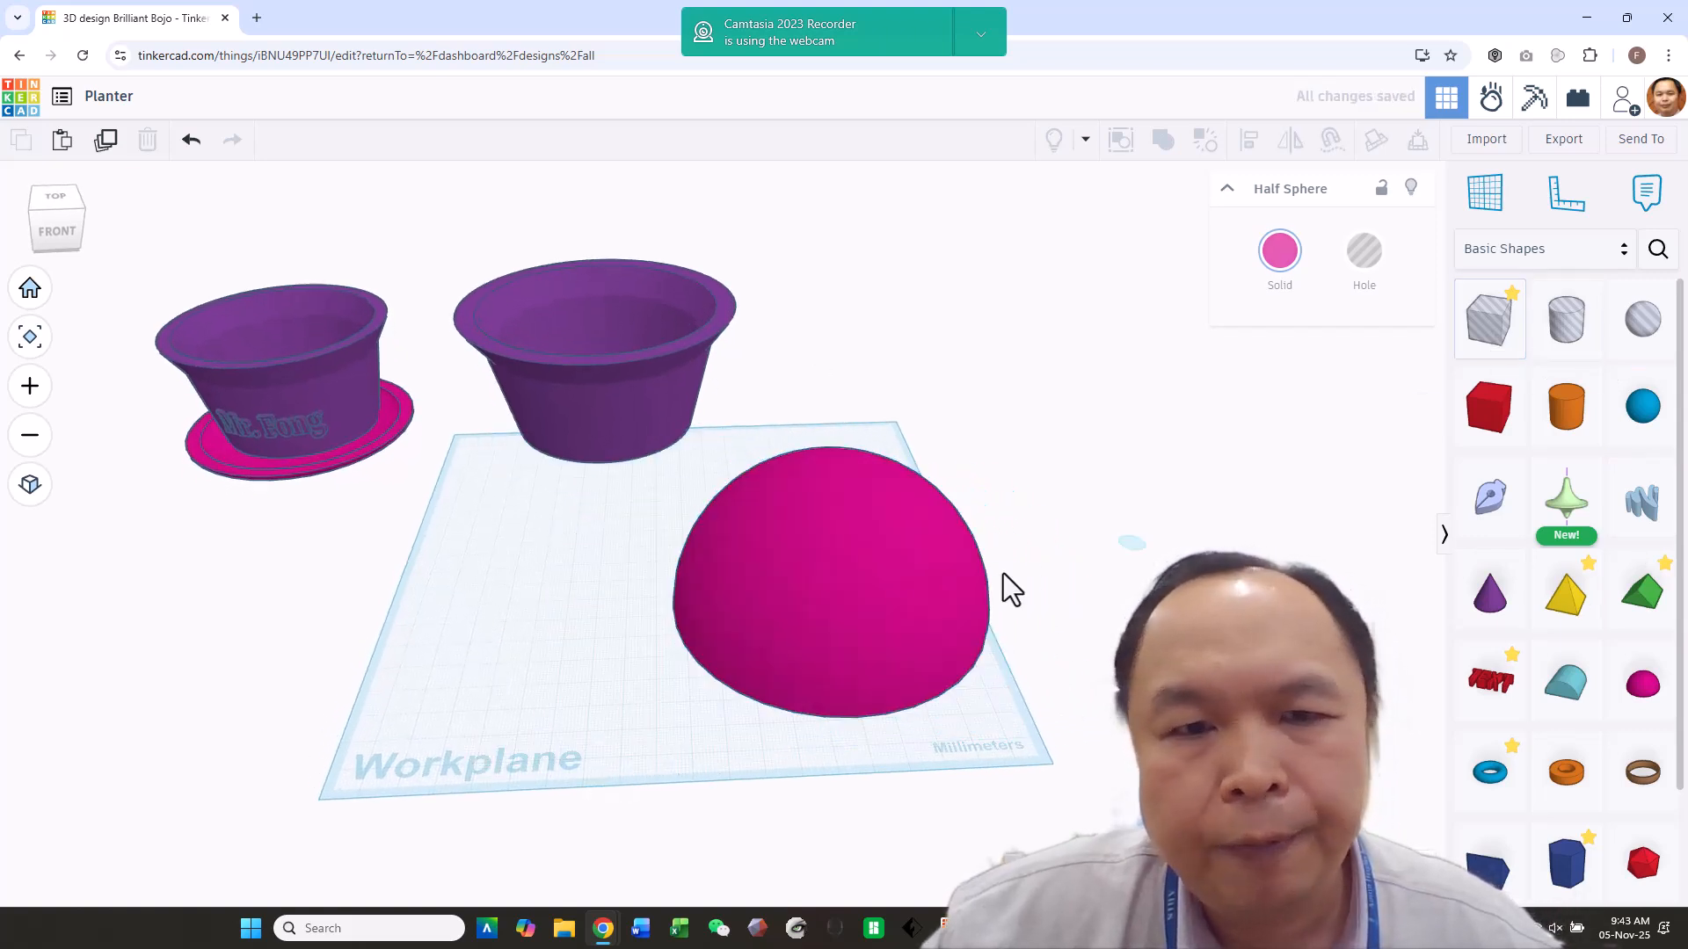
left_click_drag(529, 566, 866, 767)
left_click_drag(759, 735, 915, 697)
left_click_drag(824, 518, 858, 404)
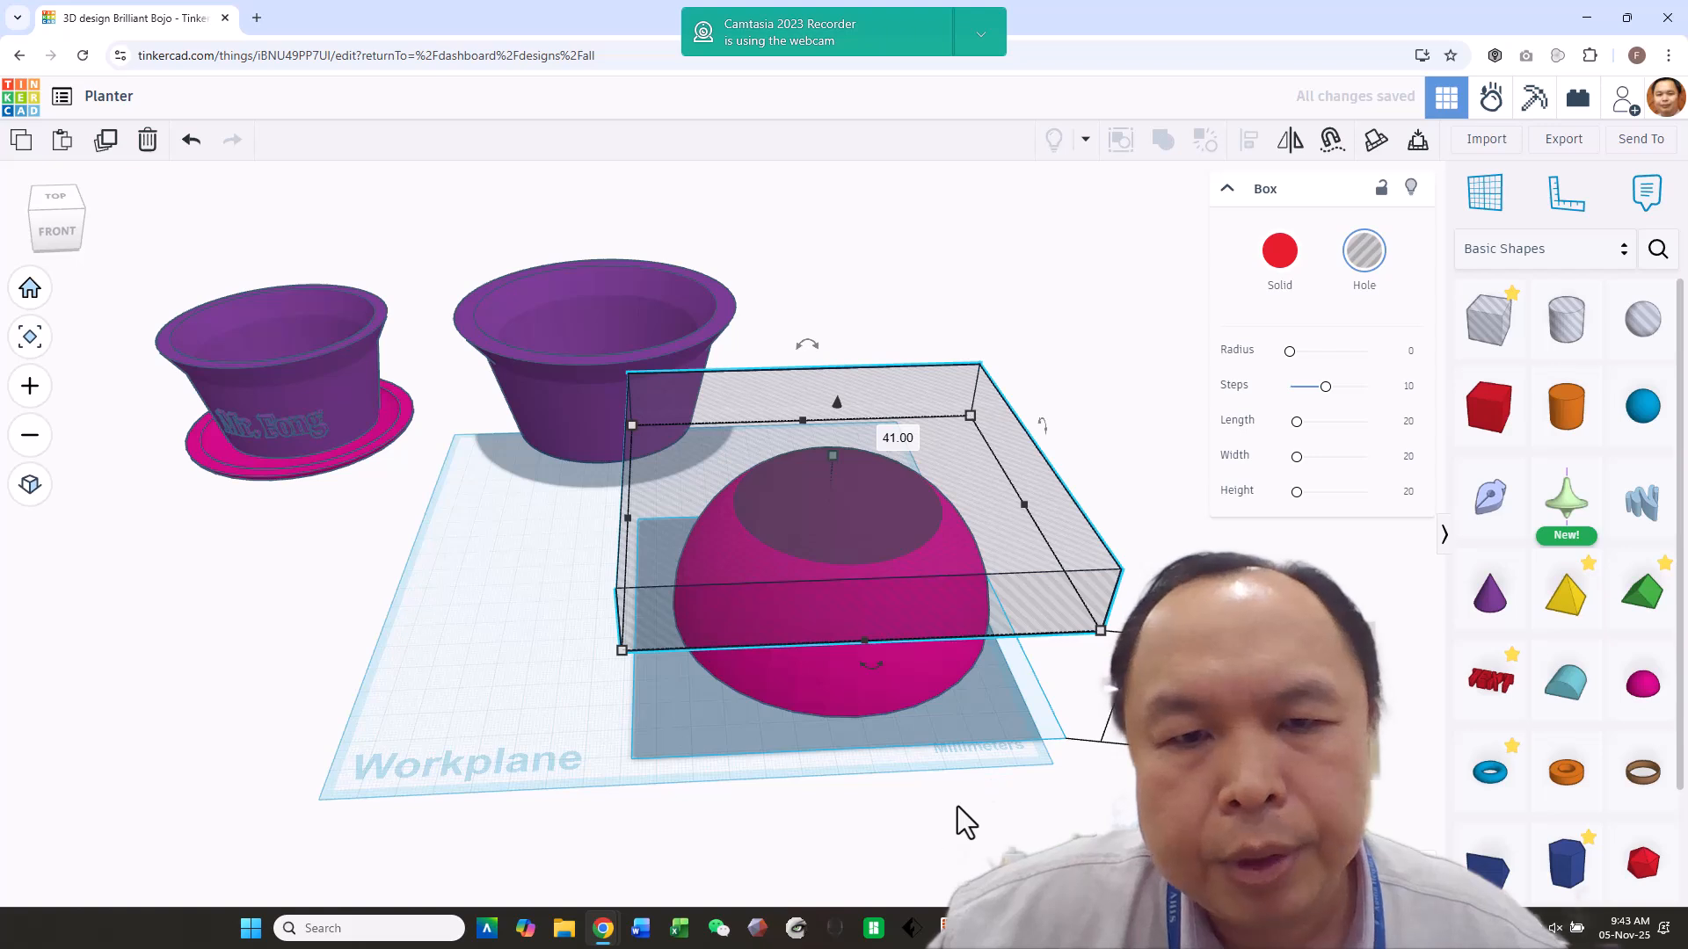
Group the half sphere and hole box as a union to cut off the dome's top, and mirror the result vertically.
left_click(878, 590, "shift")
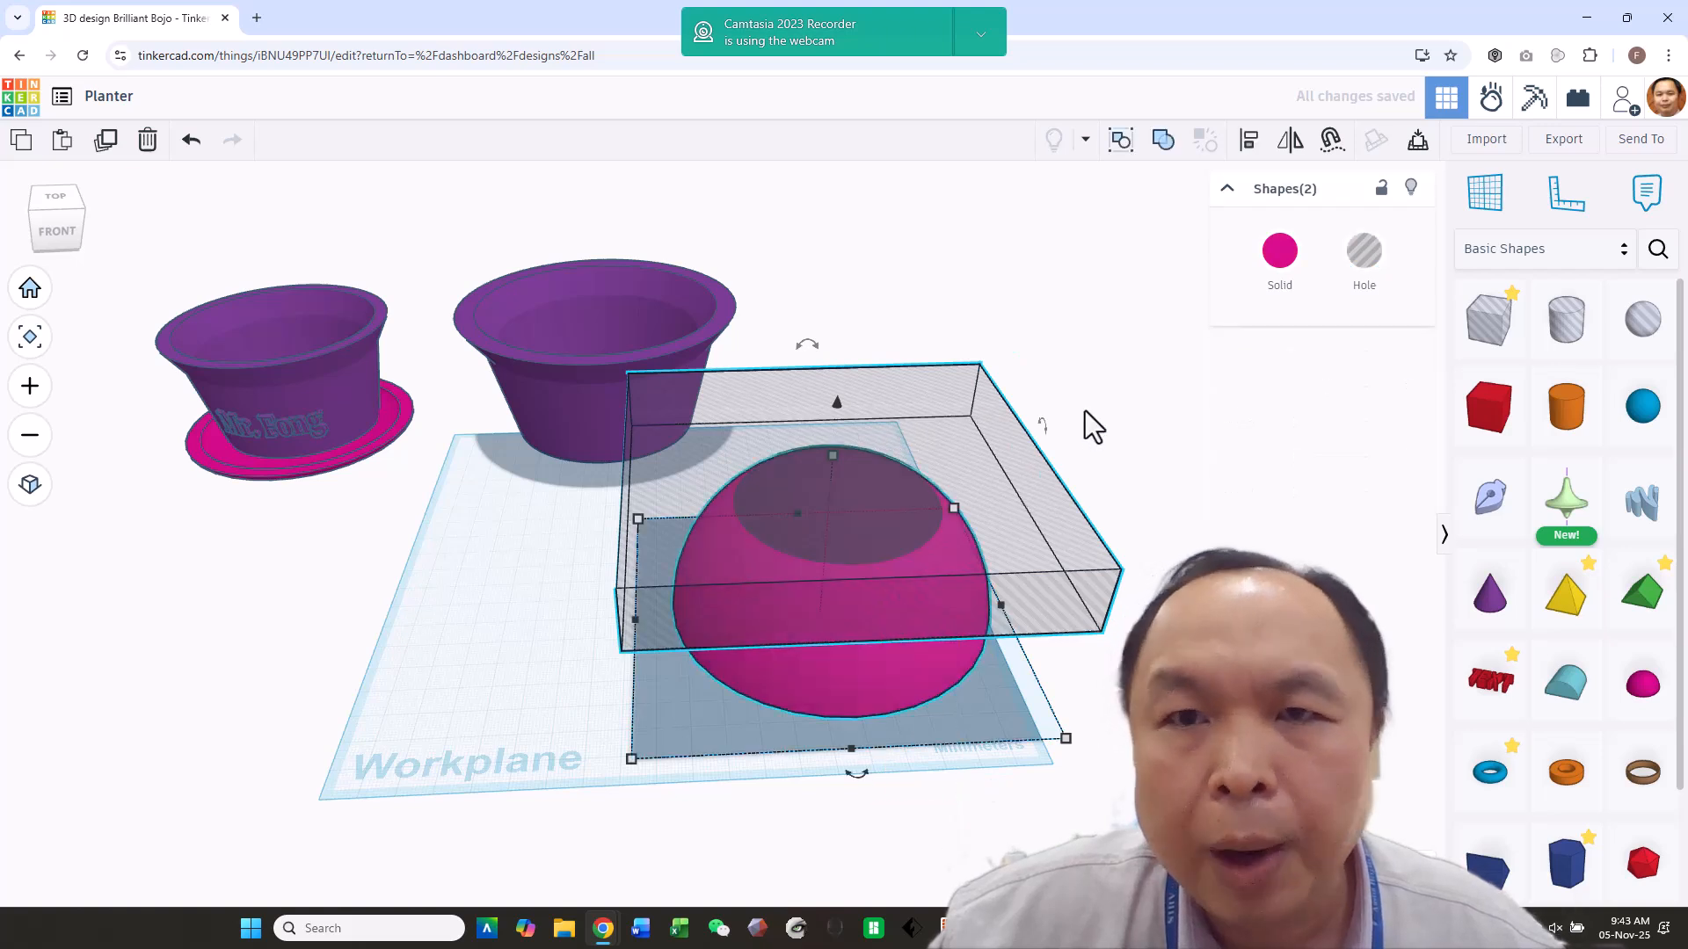
left_click(1163, 141)
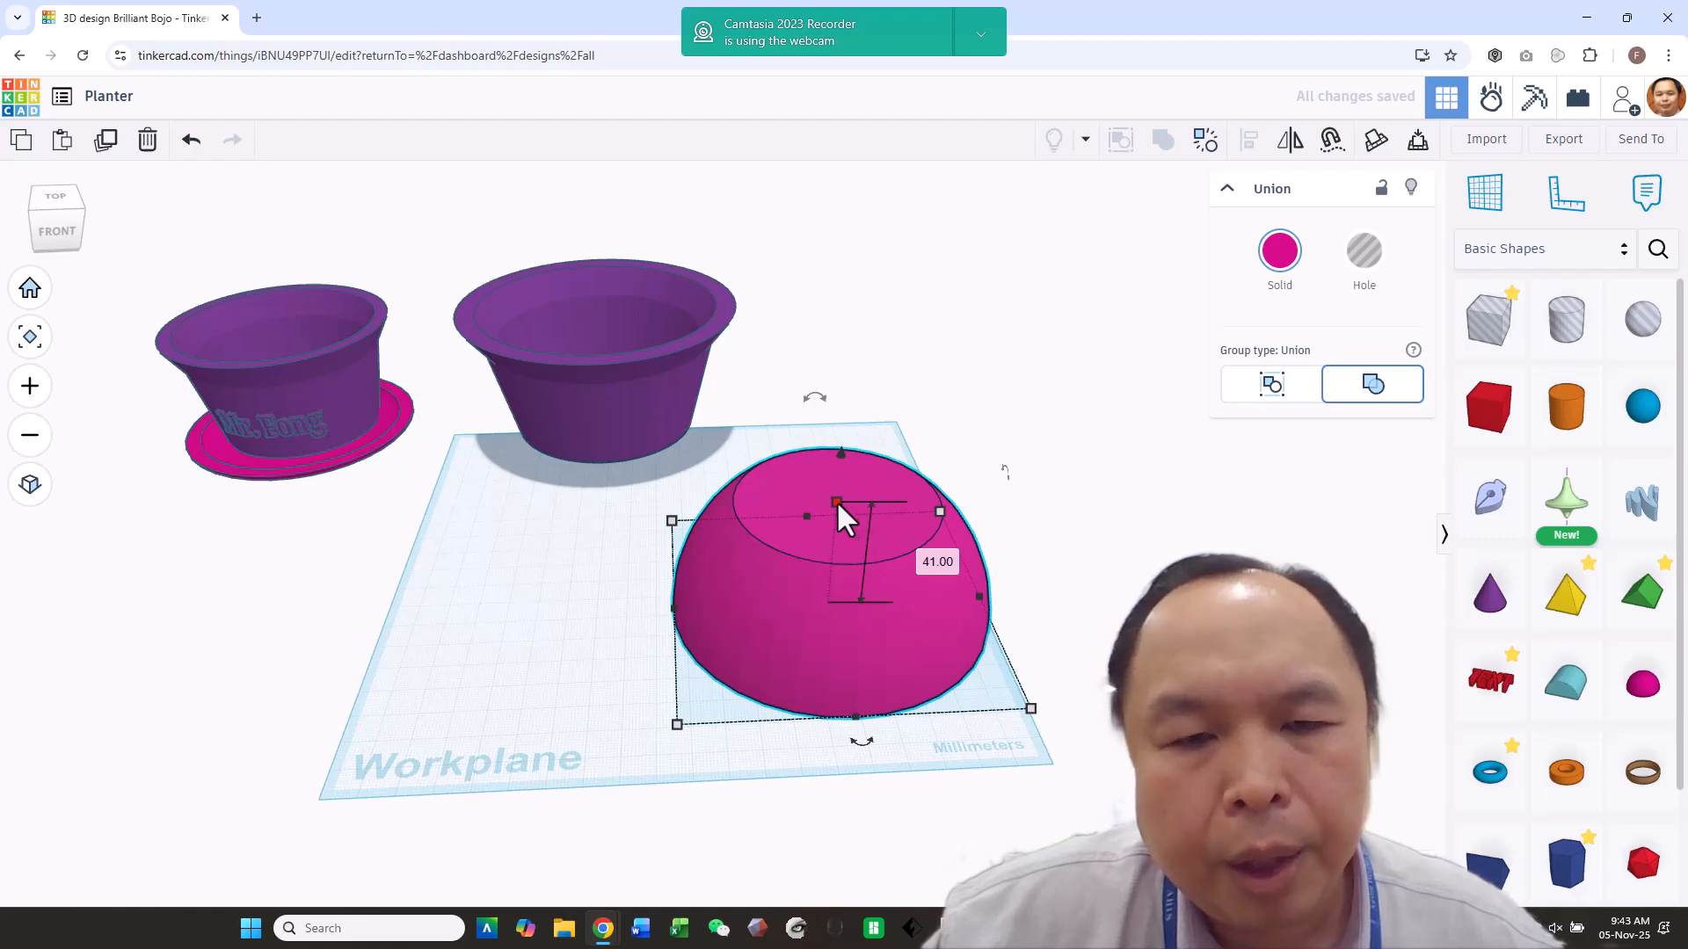
right_click_drag(991, 648, 834, 538)
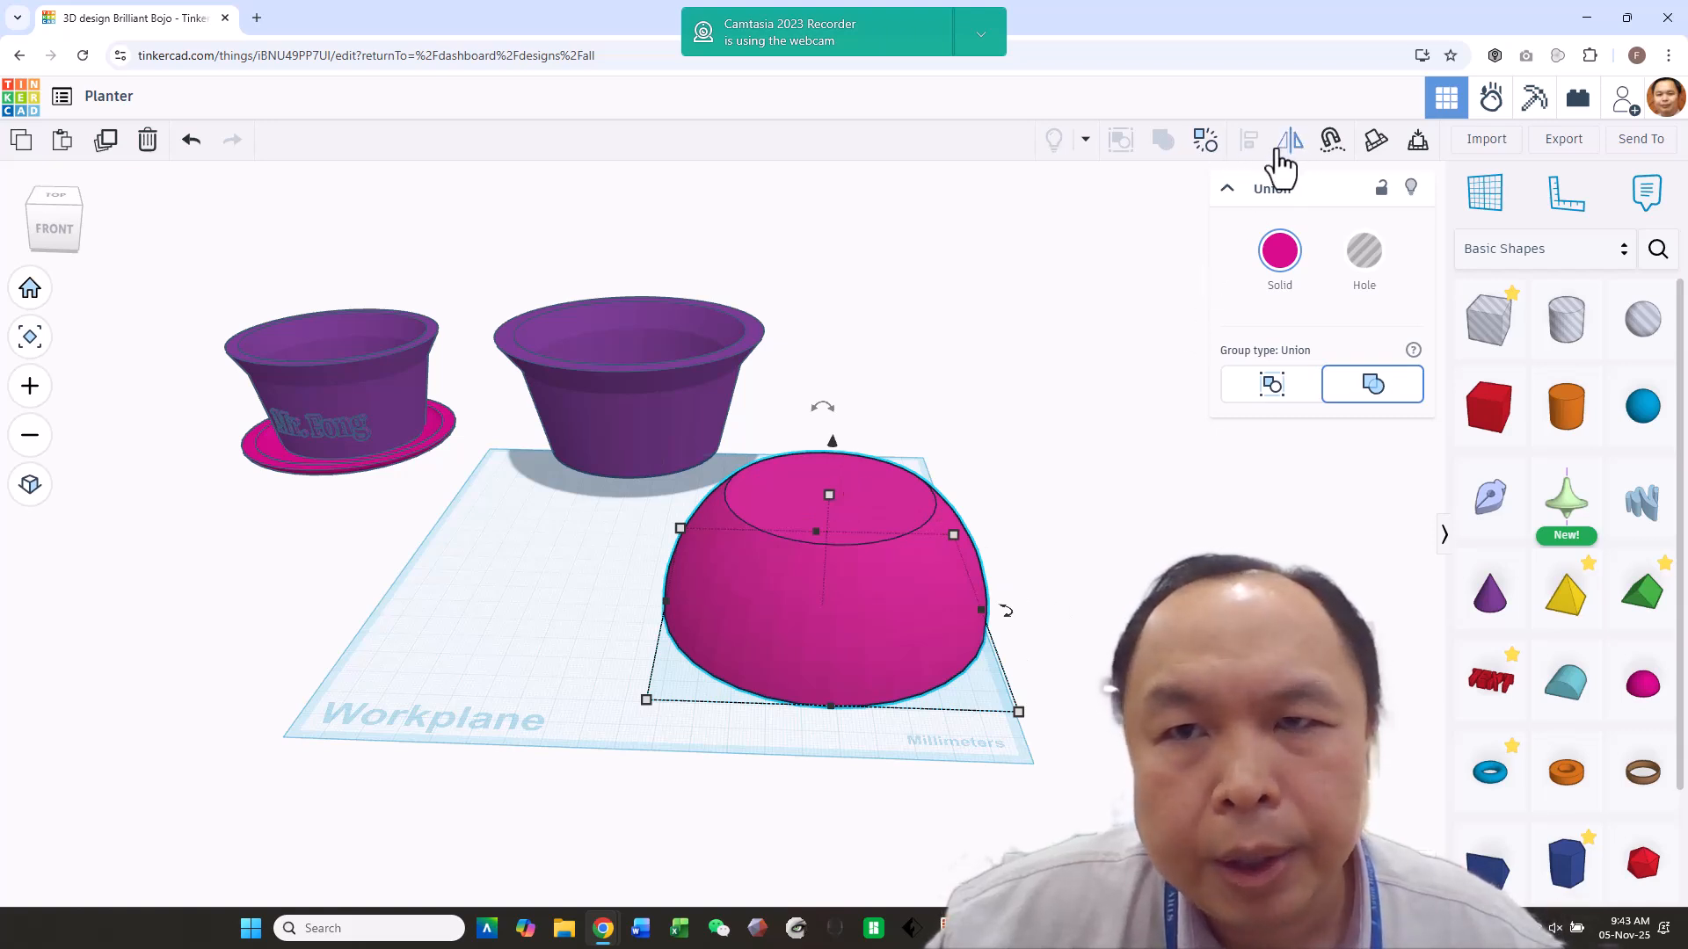
left_click(1293, 145)
left_click(1059, 669)
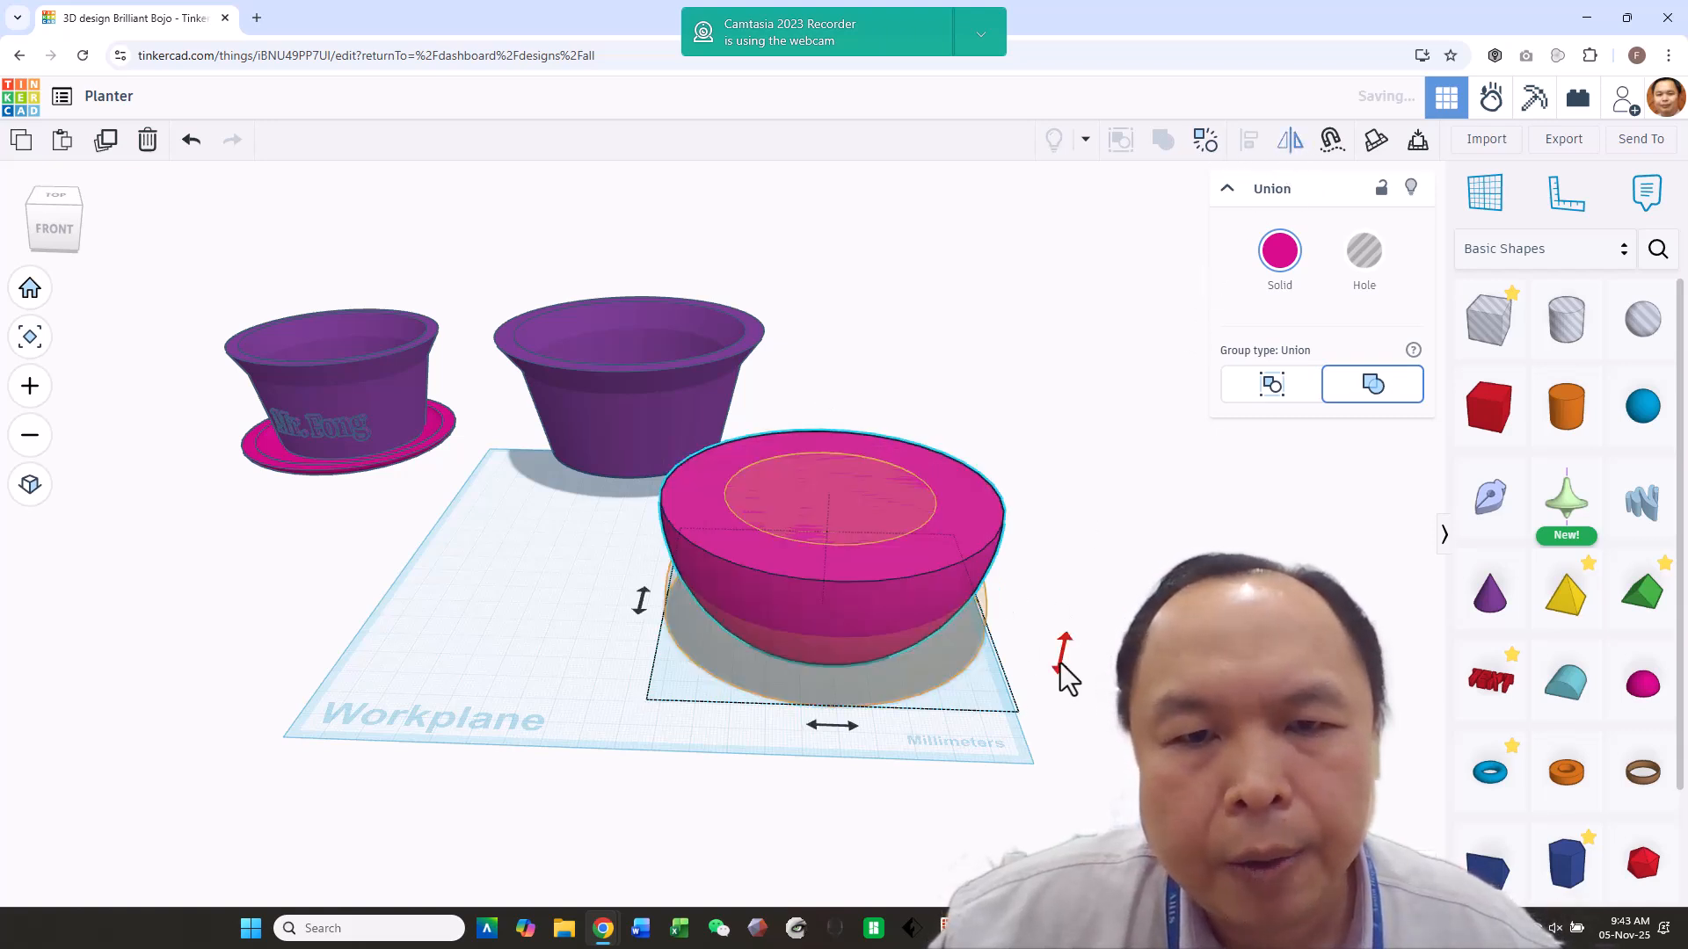
left_click(902, 520)
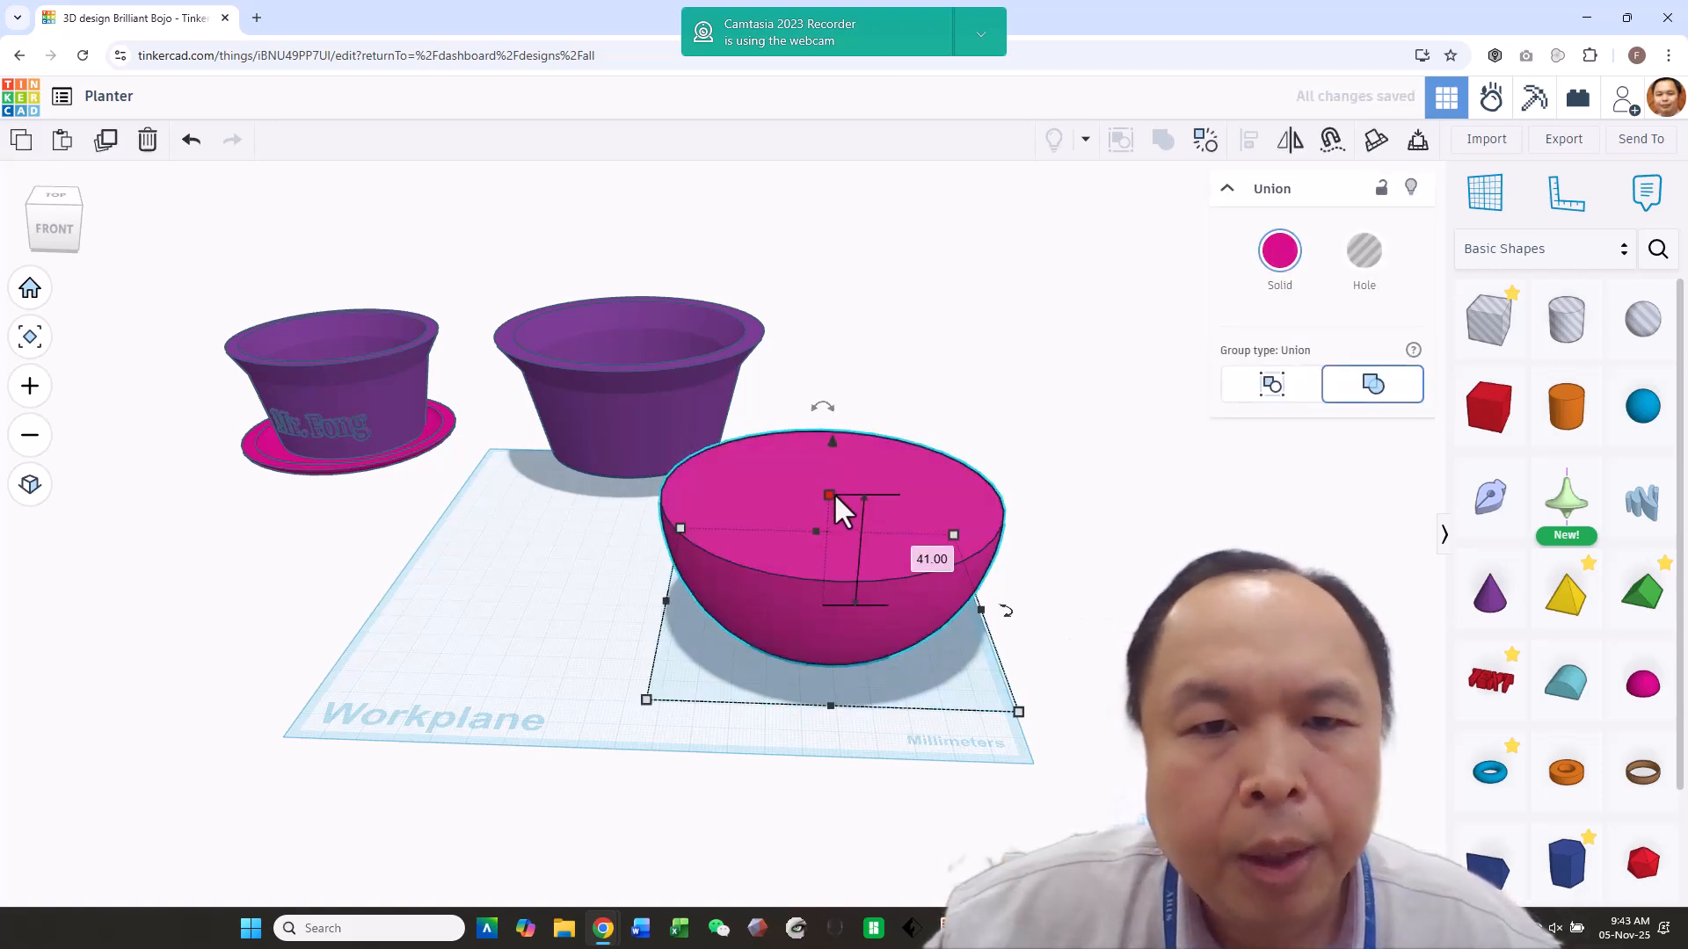
Hollow the bowl with a smaller duplicate raised 7 mm and set as a hole, grouped with the original as a union.
left_click_drag(826, 494, 831, 441)
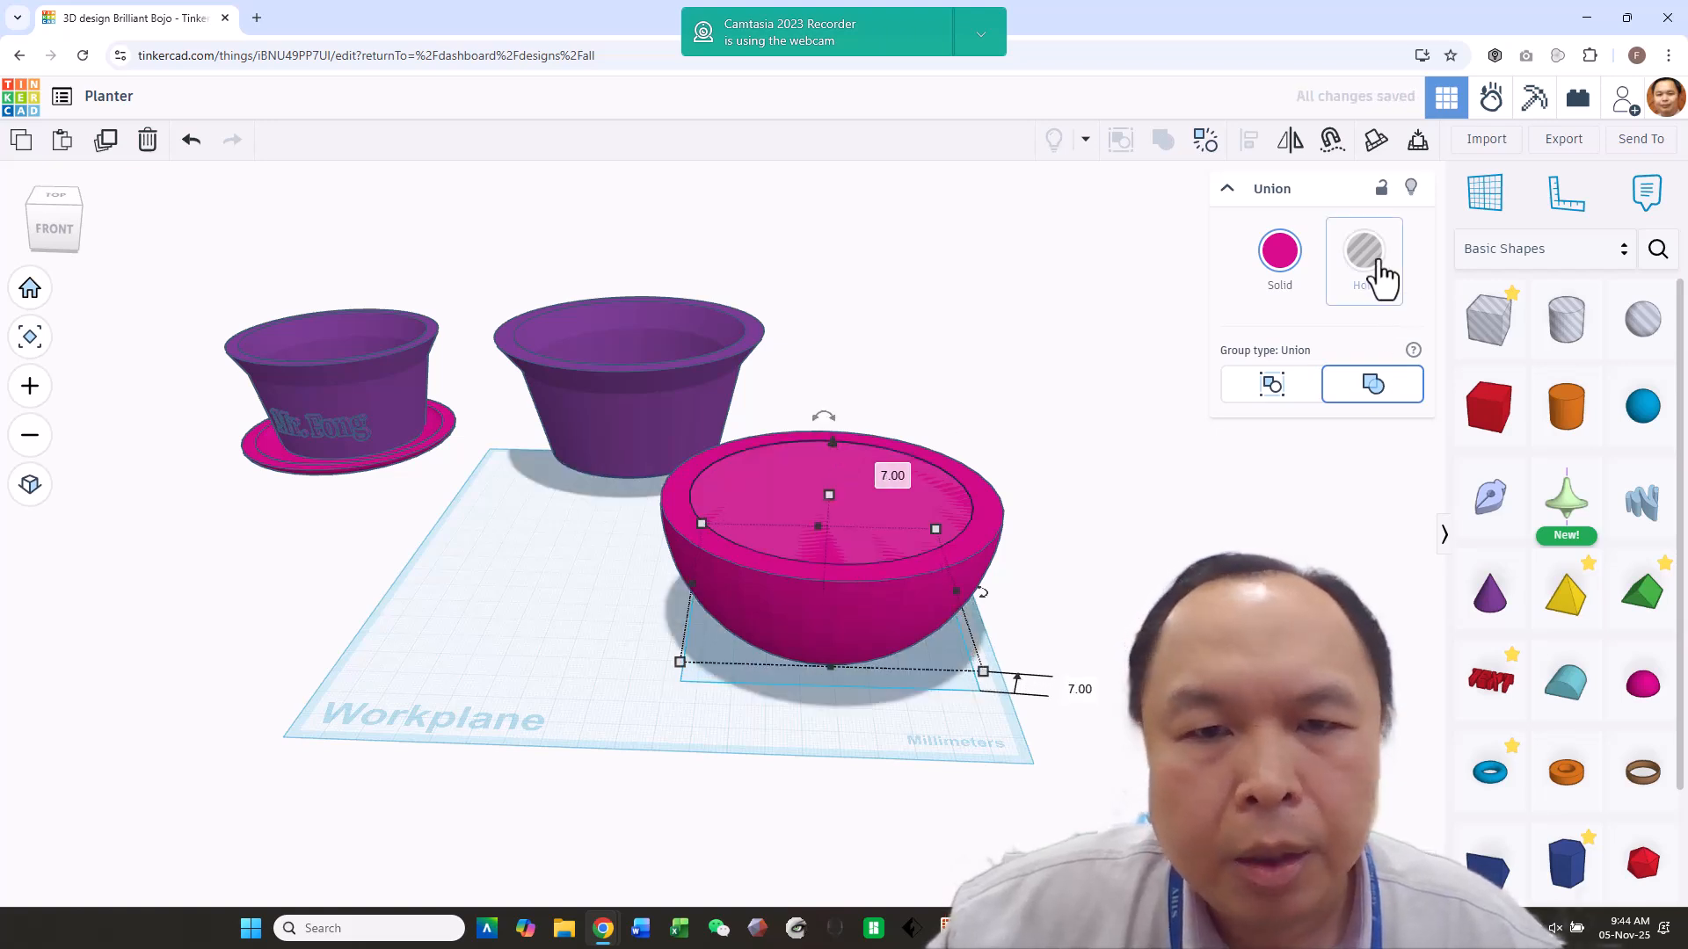
left_click(1375, 265)
left_click(973, 505, "shift")
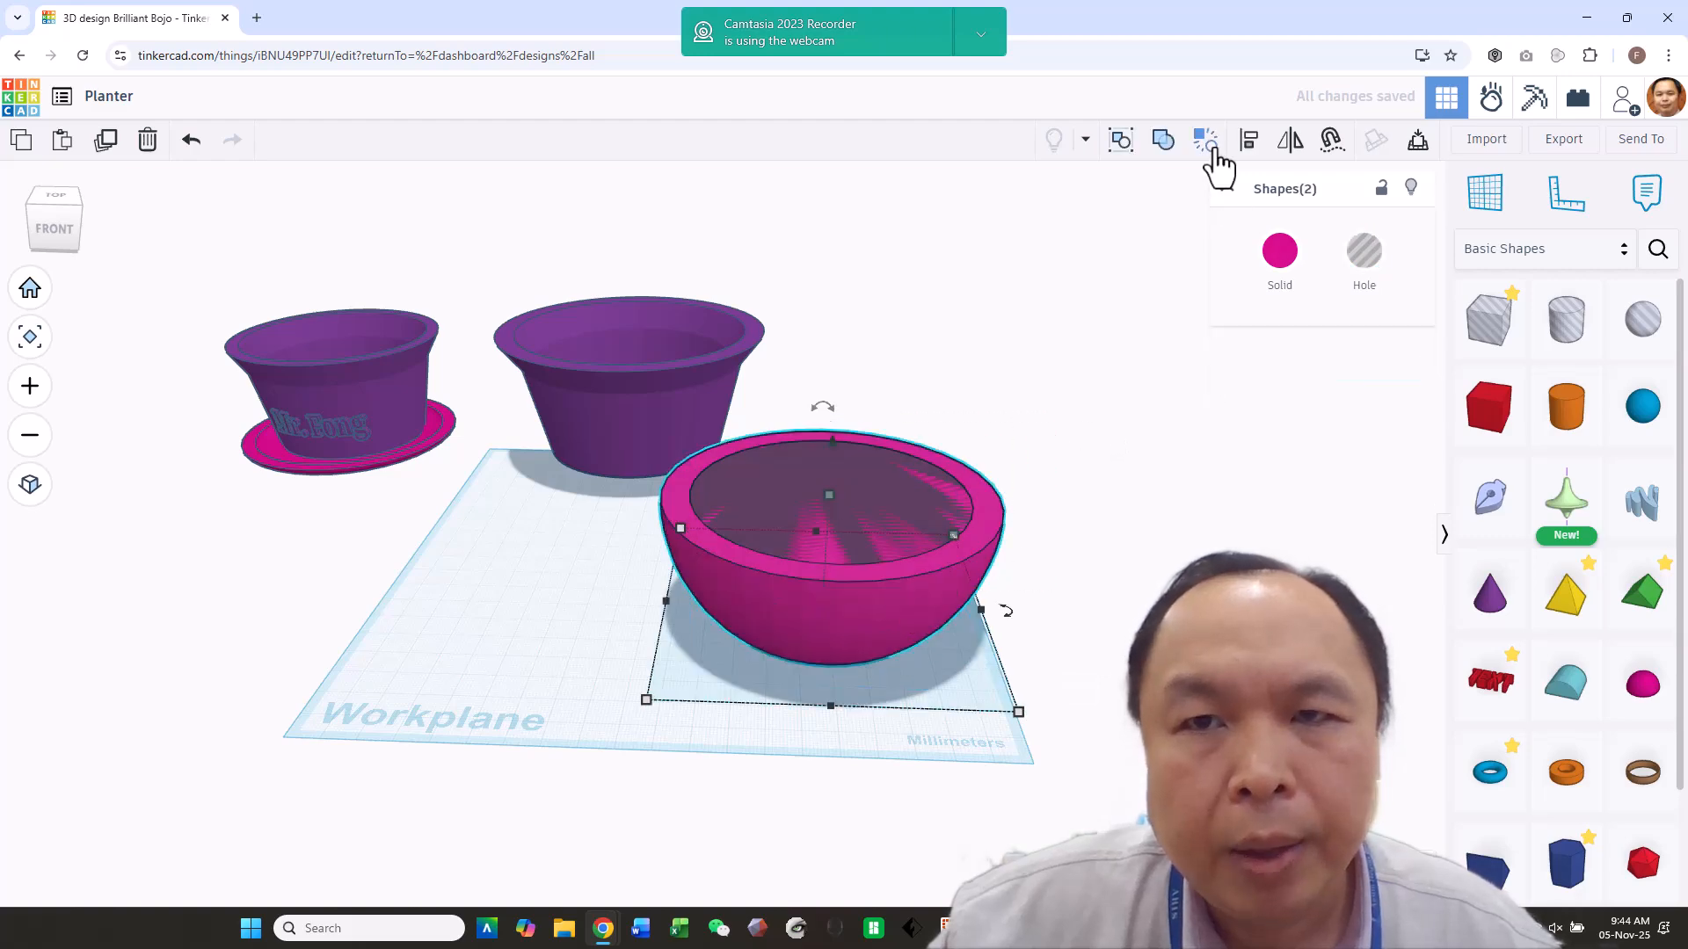
left_click(1162, 140)
Flatten the hollow bowl into a shallow saucer and move it under the pot at the back of the workplane.
right_click_drag(1062, 501, 1089, 440)
left_click_drag(832, 472, 821, 578)
mouse_move(1125, 677)
right_mouse_down()
mouse_move(1157, 443)
mouse_move(1134, 677)
right_mouse_up()
left_click(1142, 581)
left_click_drag(854, 643, 673, 461)
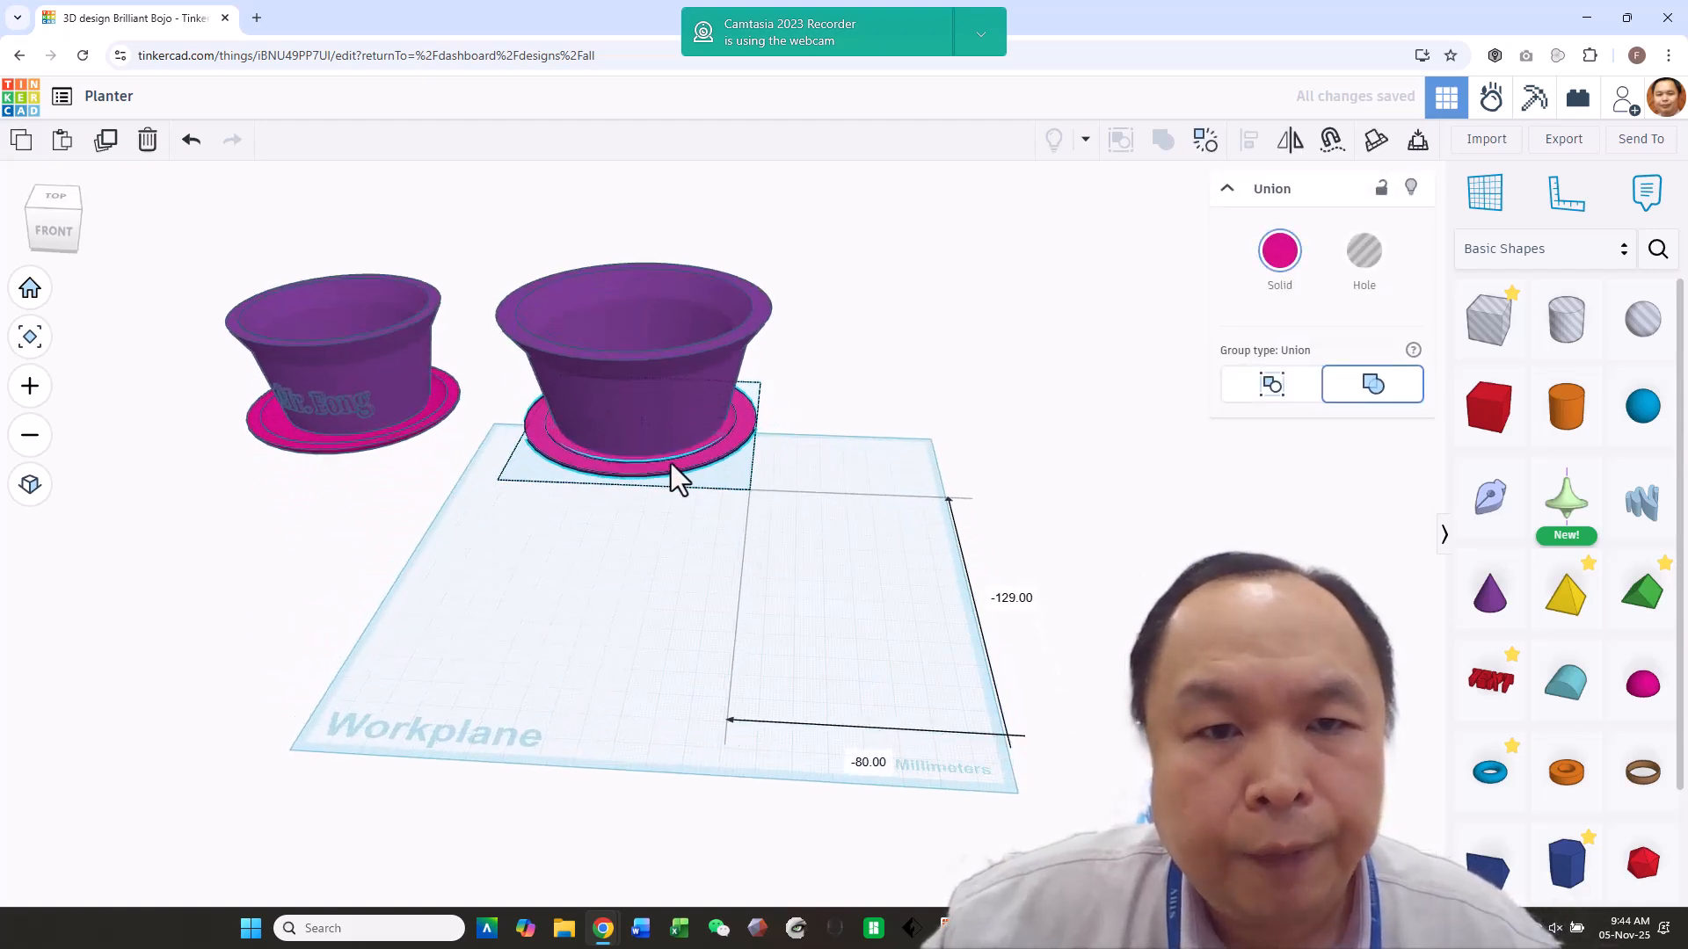
Select the pot and saucer together and align their centres in both horizontal directions.
mouse_move(1009, 455)
right_mouse_down()
mouse_move(1029, 456)
mouse_move(566, 499)
mouse_move(802, 404)
mouse_move(1027, 438)
right_mouse_up()
left_click_drag(990, 415, 608, 542)
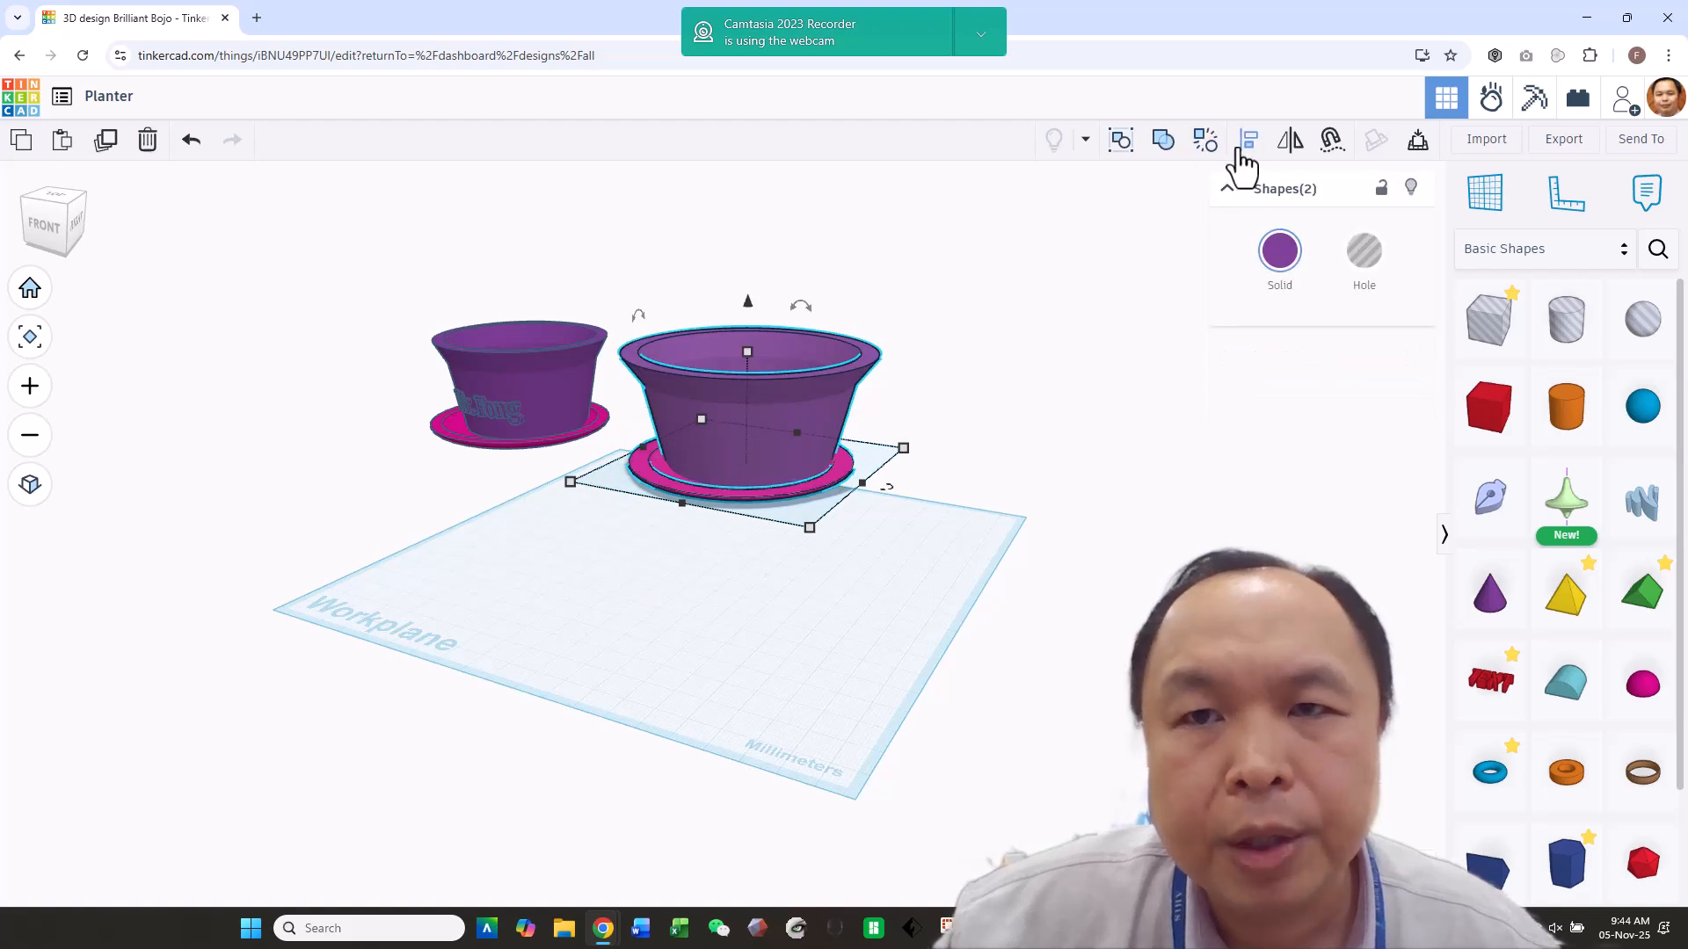
left_click(668, 511)
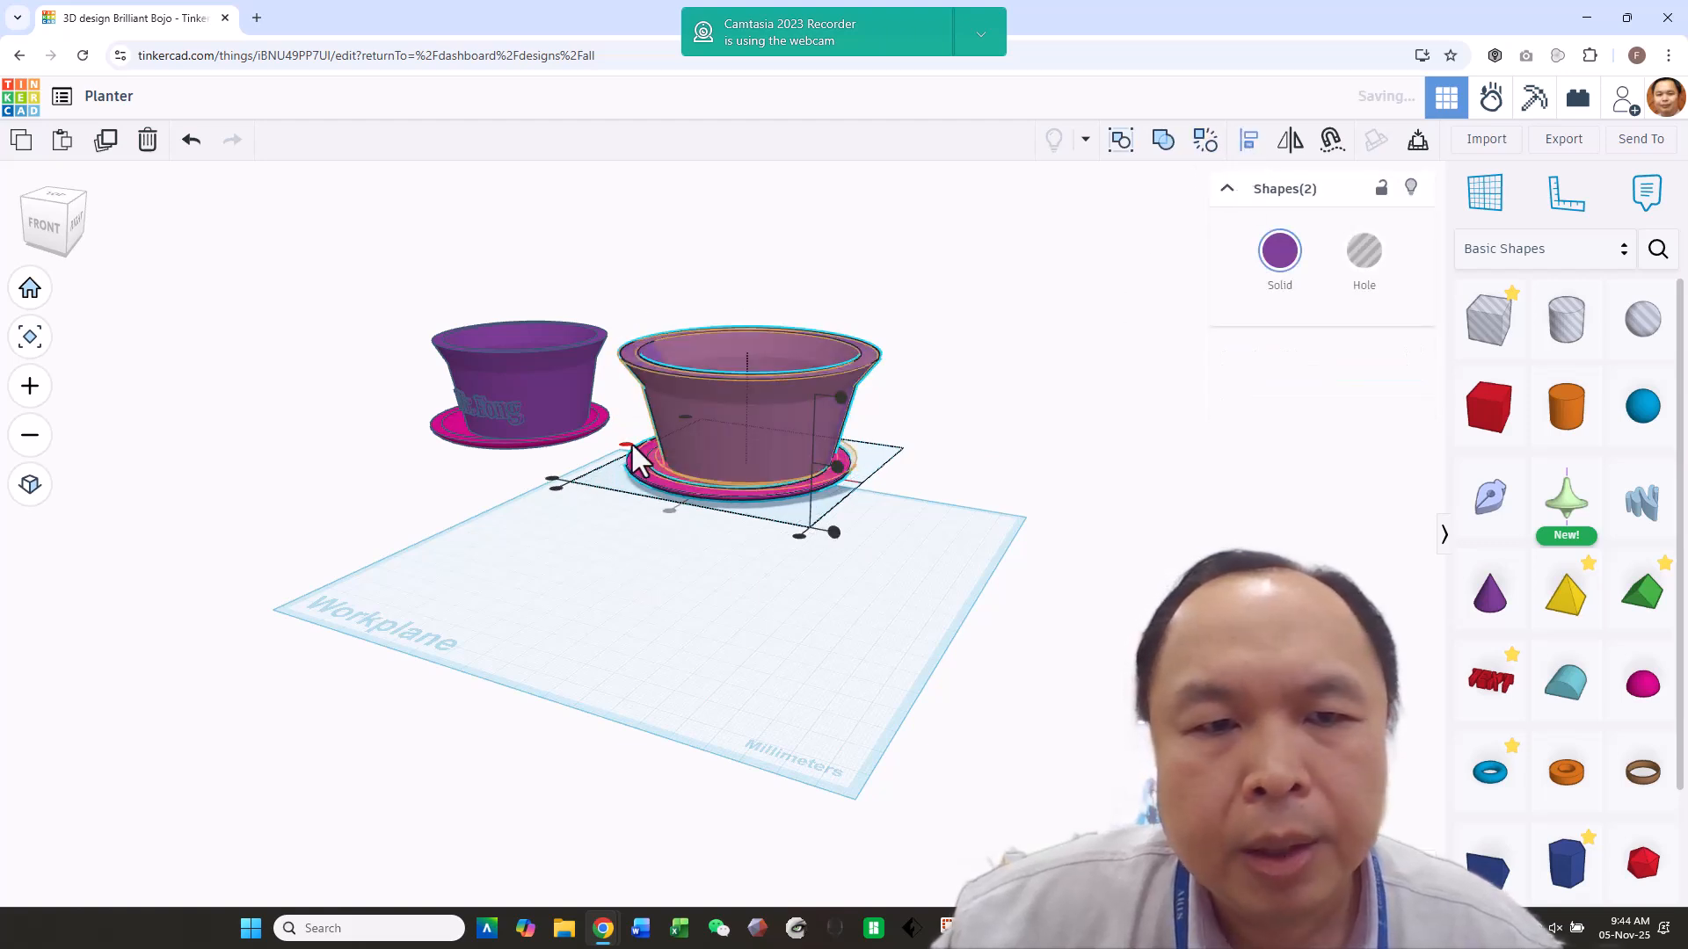
left_click(620, 447)
left_click(931, 521)
Move the pot off the saucer towards the front right of the workplane.
right_click_drag(936, 524, 1122, 552)
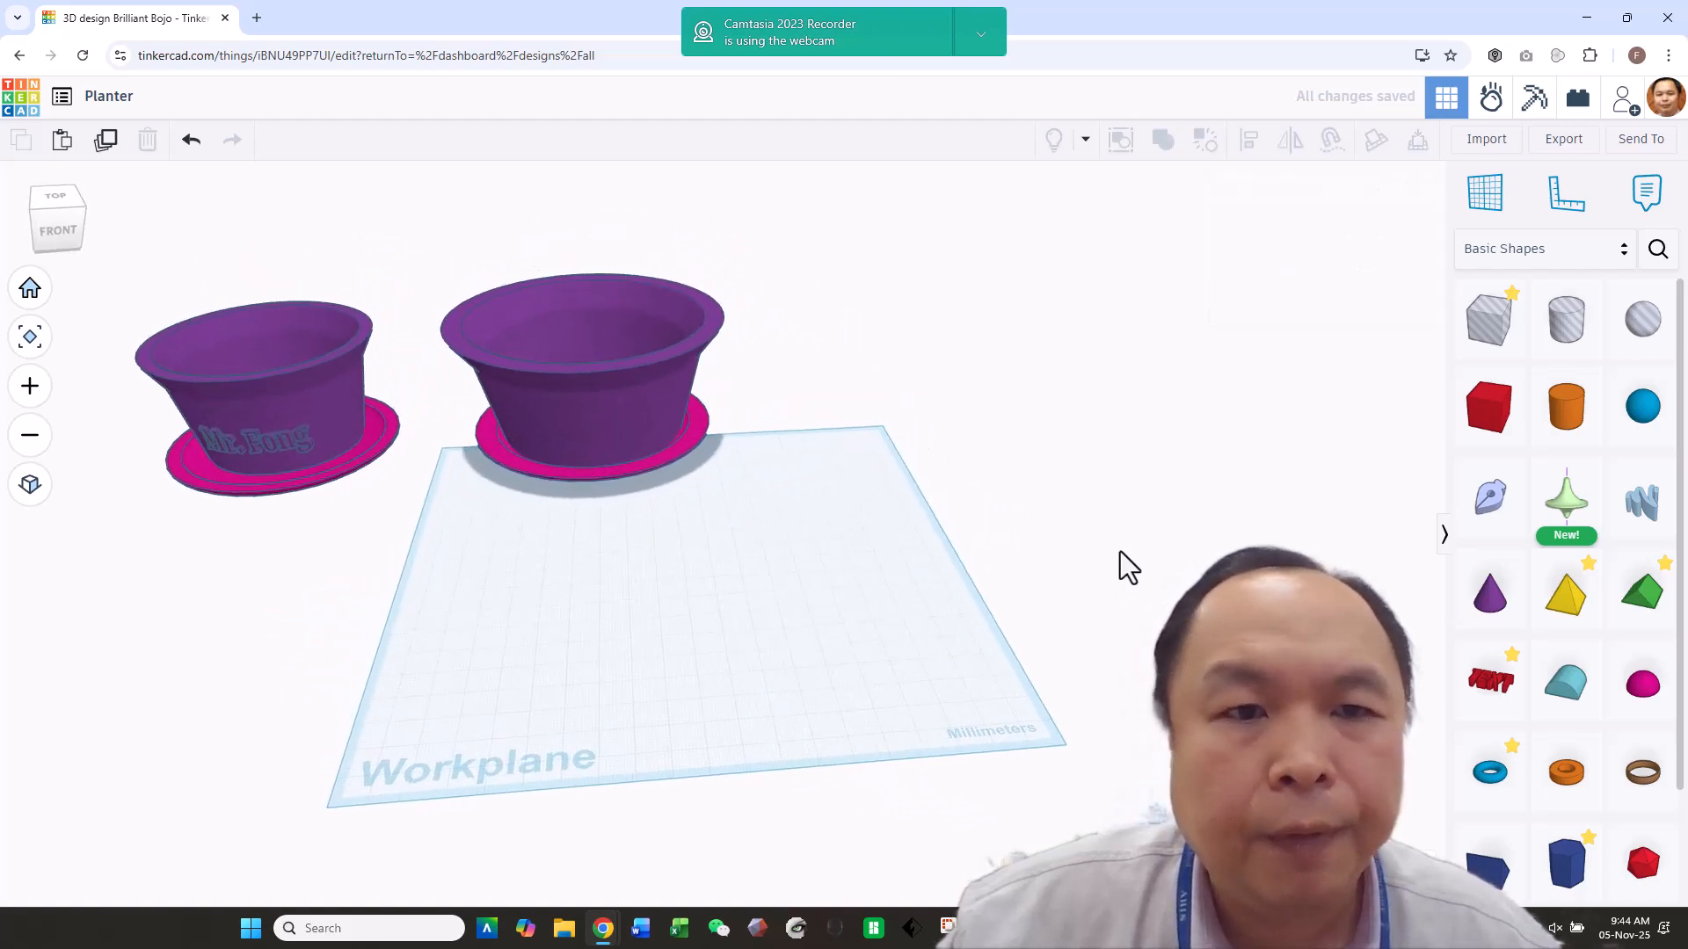
right_click_drag(809, 421, 866, 446)
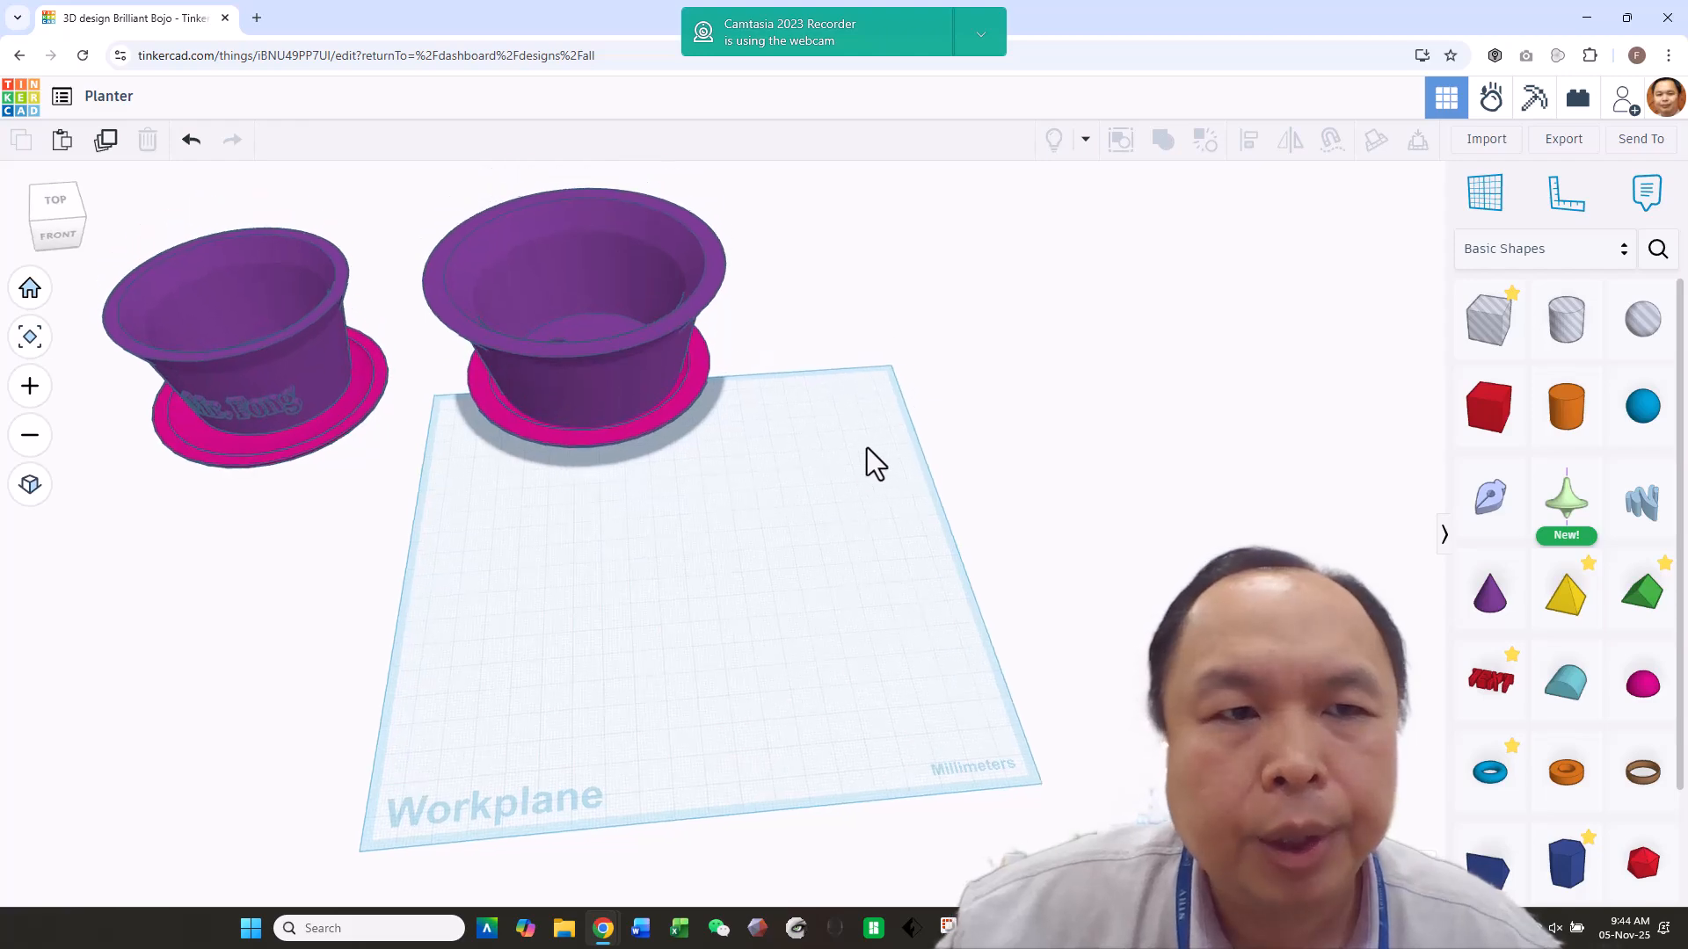
left_click_drag(624, 377, 874, 592)
right_click_drag(985, 578, 1019, 503)
right_click_drag(1130, 502, 1199, 536)
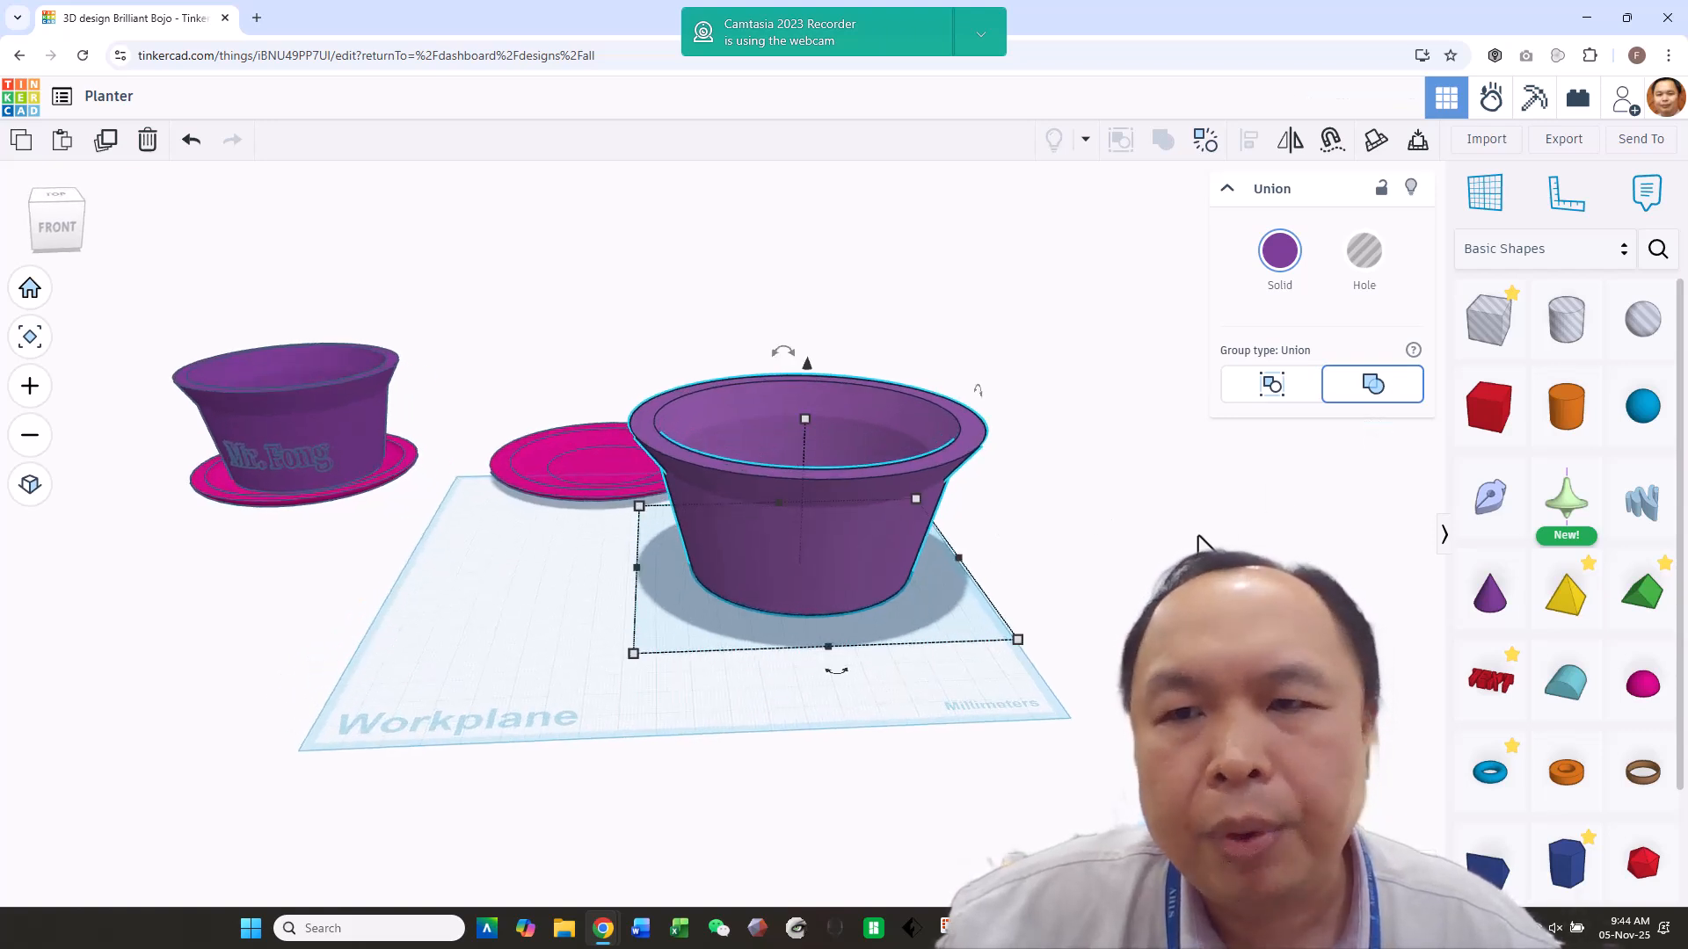
Add a text shape in front of the pot and replace its text with the pot owner's title and surname.
left_click_drag(1490, 681, 807, 710)
double_click(1330, 351)
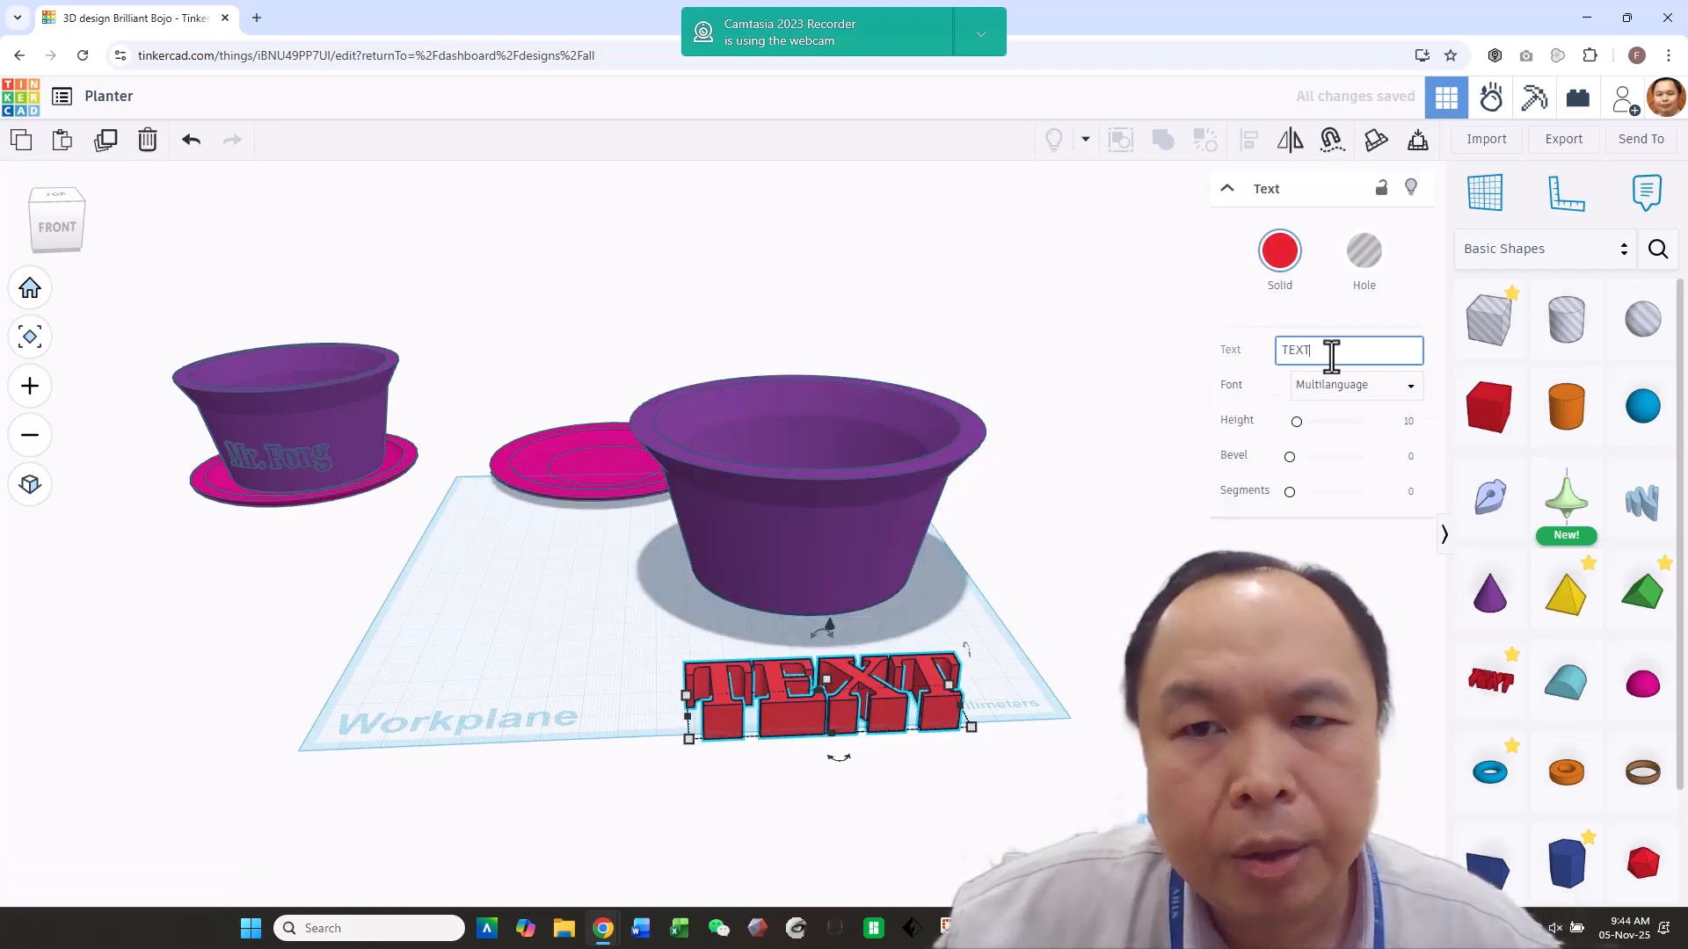
type("Tr. ")
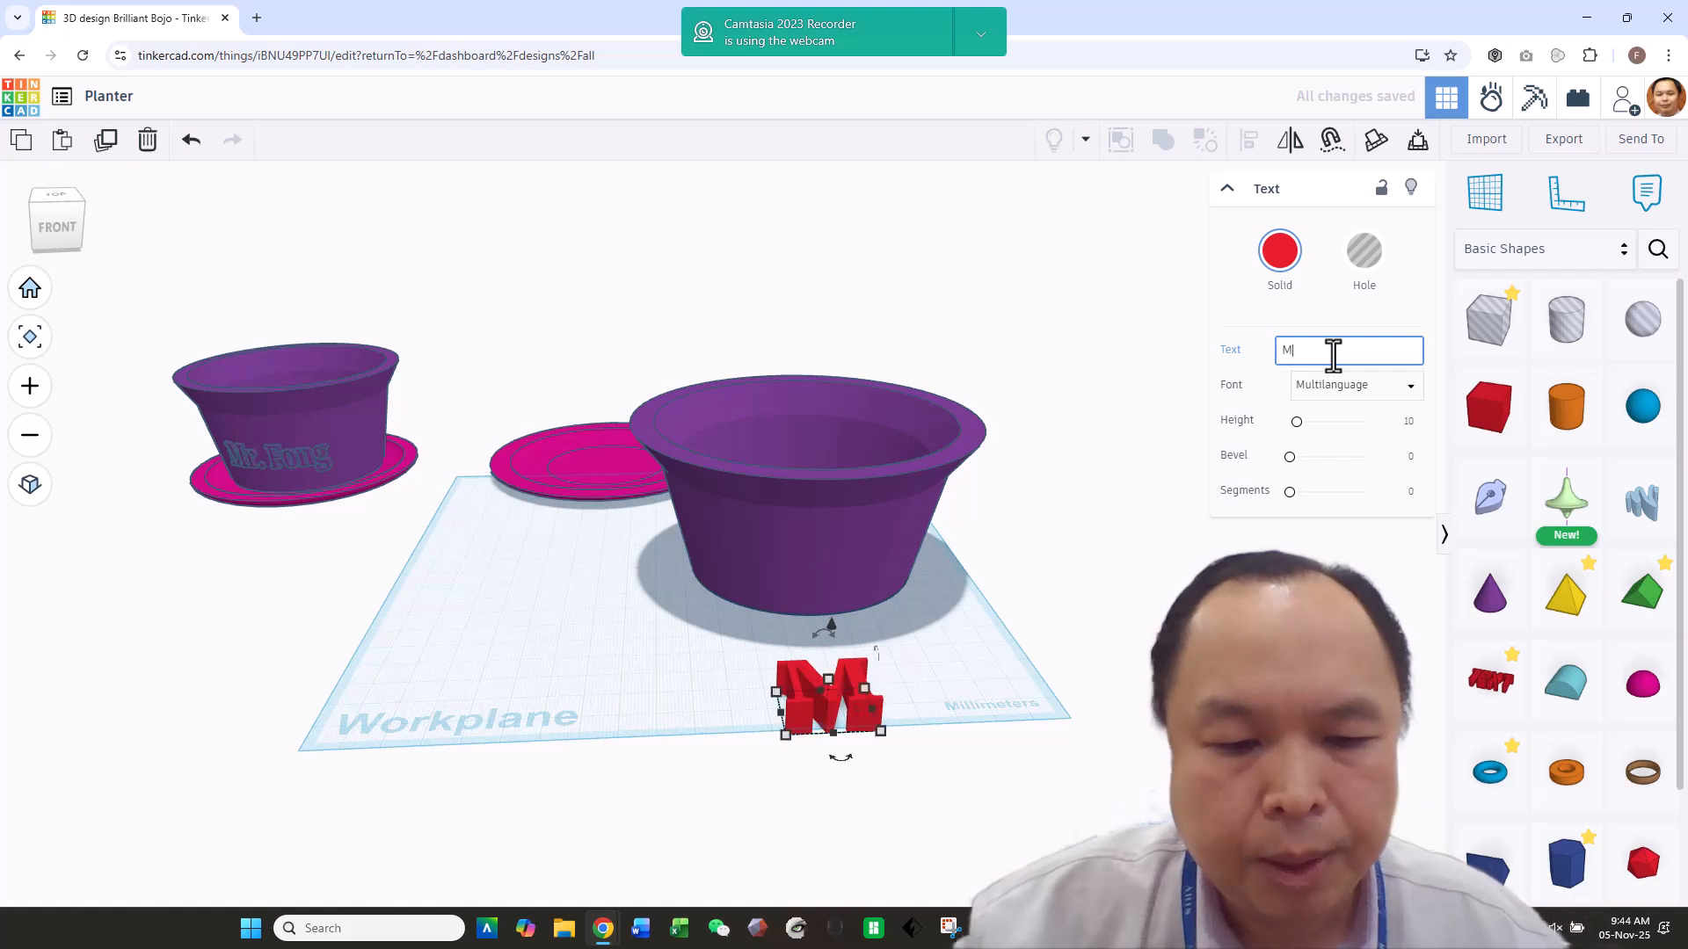
type("Fong")
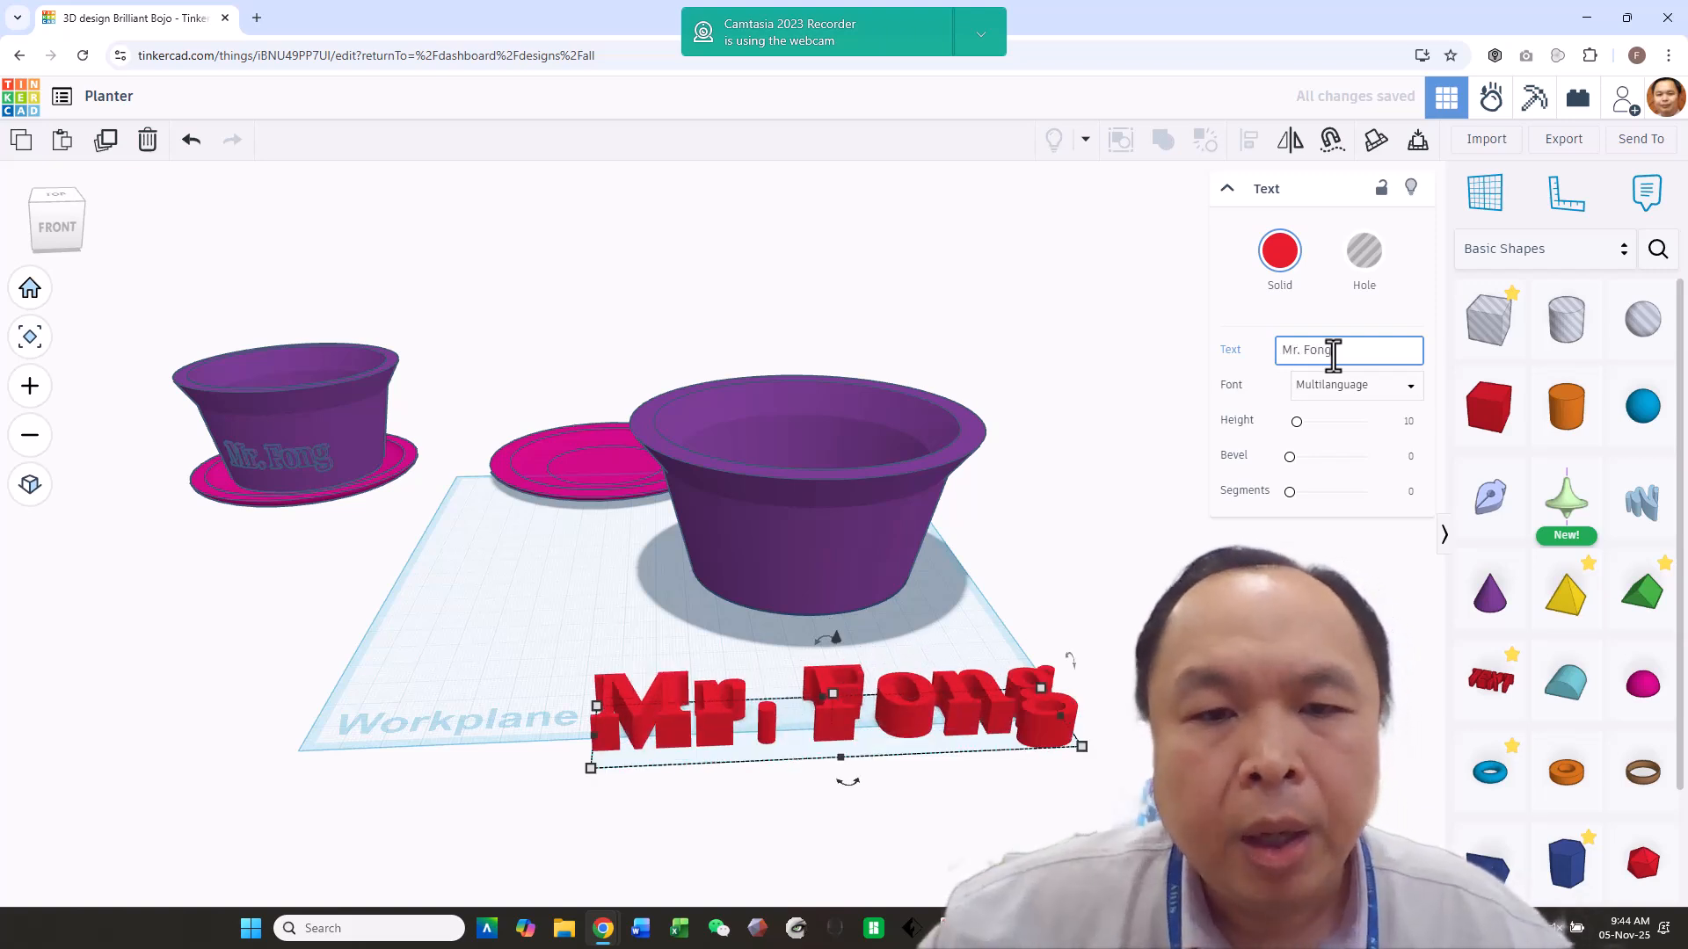
Shrink the name text to about 54 by 12 mm and thicken it to 21 mm.
left_click_drag(1082, 746, 903, 660)
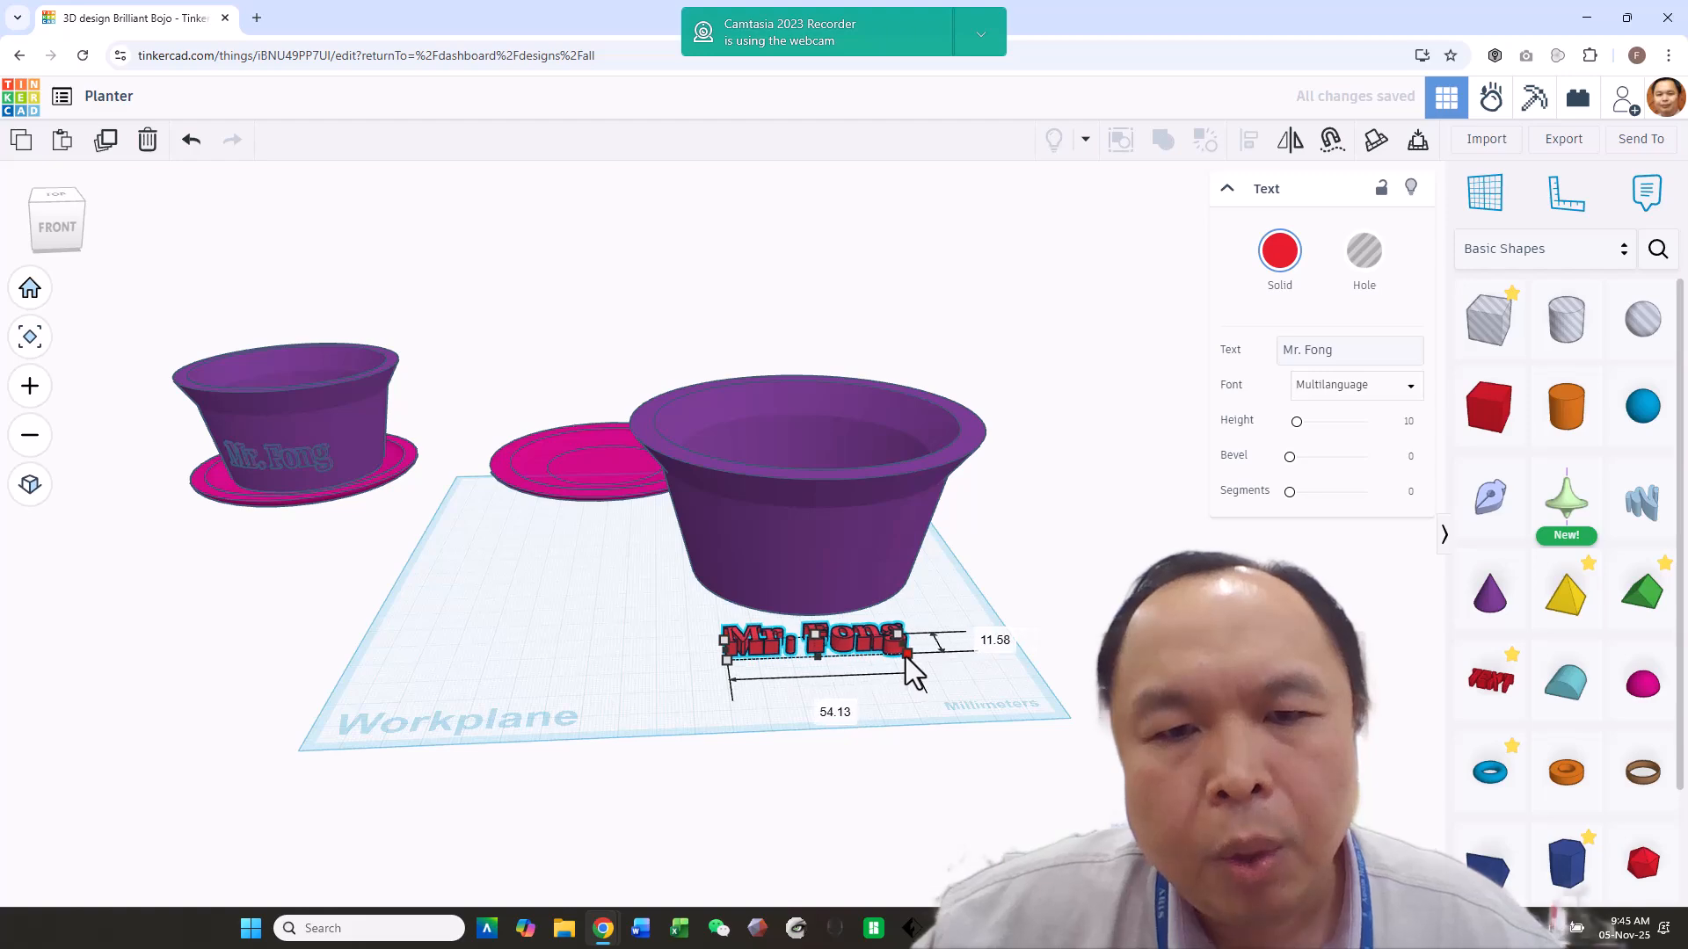
right_click_drag(938, 668, 1010, 720)
right_click_drag(888, 562, 988, 580)
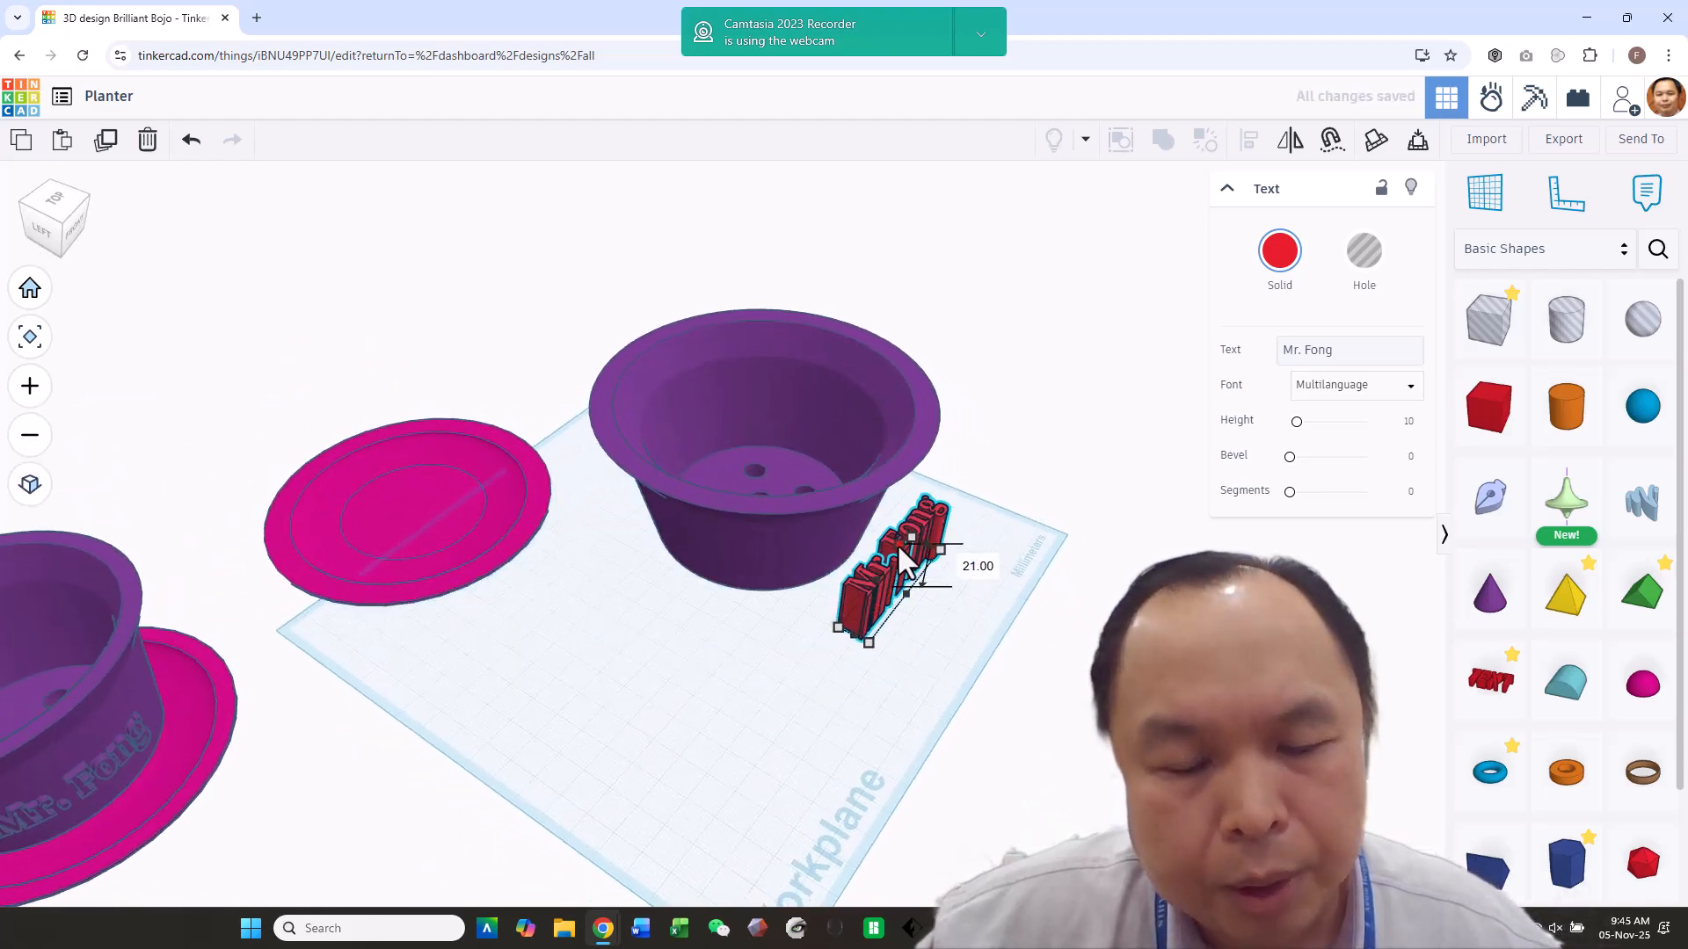
Turn the name text upright and push it into the lower front wall of the pot.
right_click_drag(916, 689, 983, 654)
left_click_drag(937, 522, 969, 511)
right_click_drag(985, 624, 572, 640)
left_click_drag(809, 654, 816, 614)
right_click_drag(958, 659, 1005, 750)
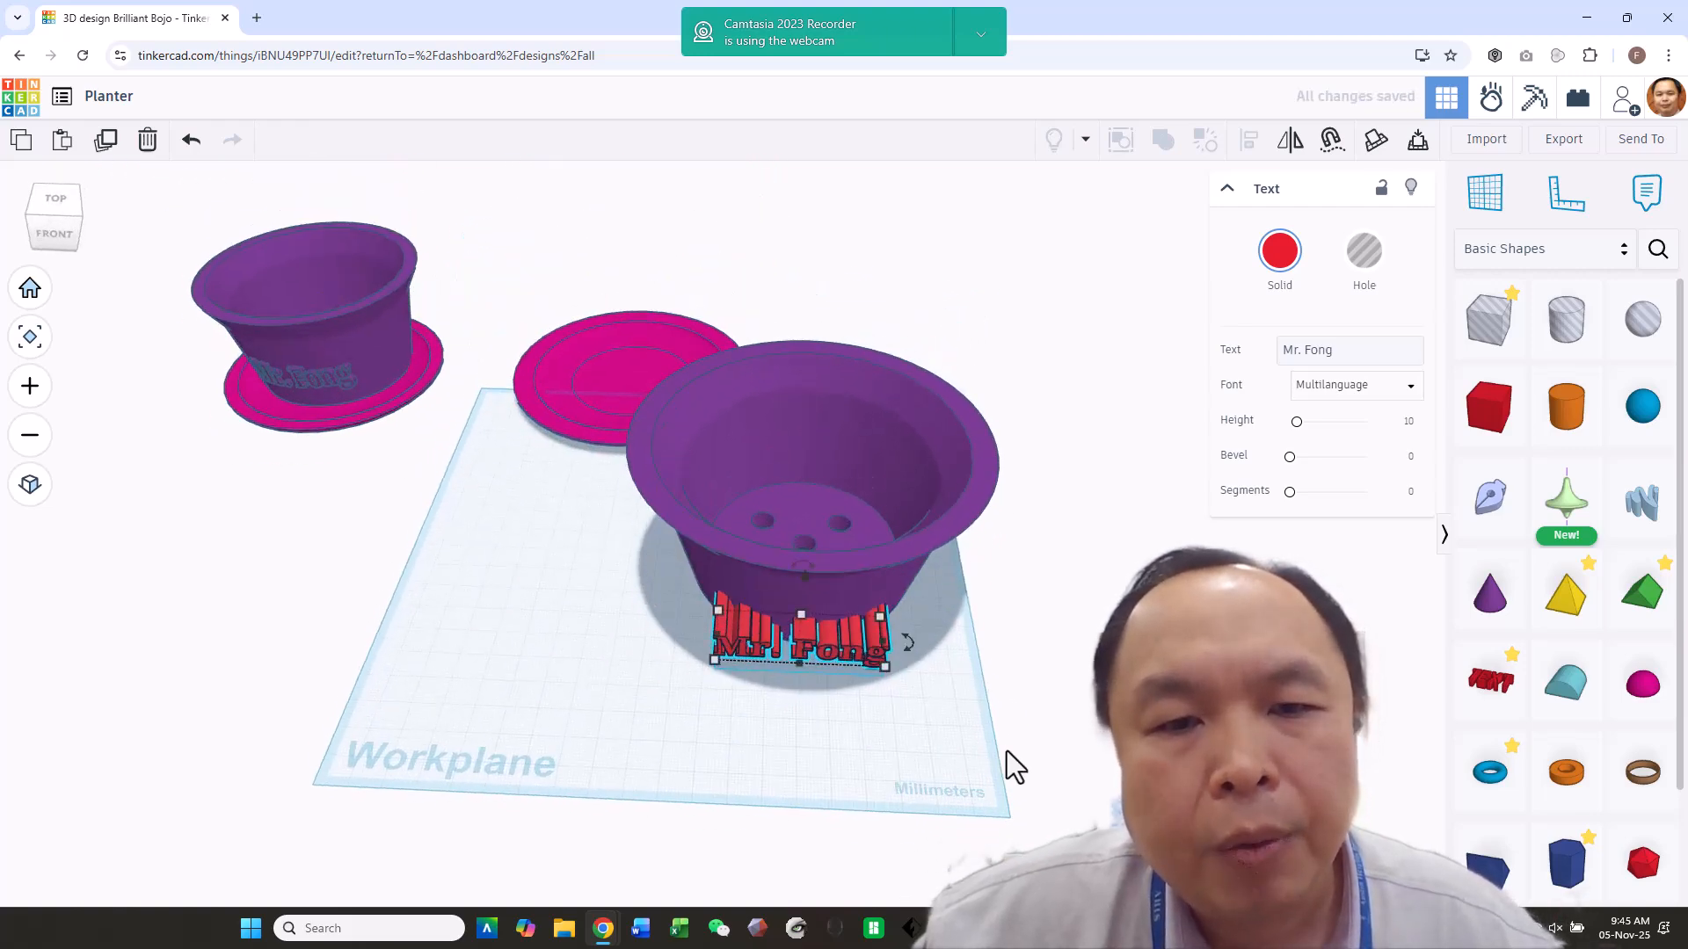
Select the name text and the pot together and centre them on each other from left to right.
left_click(892, 580, "shift")
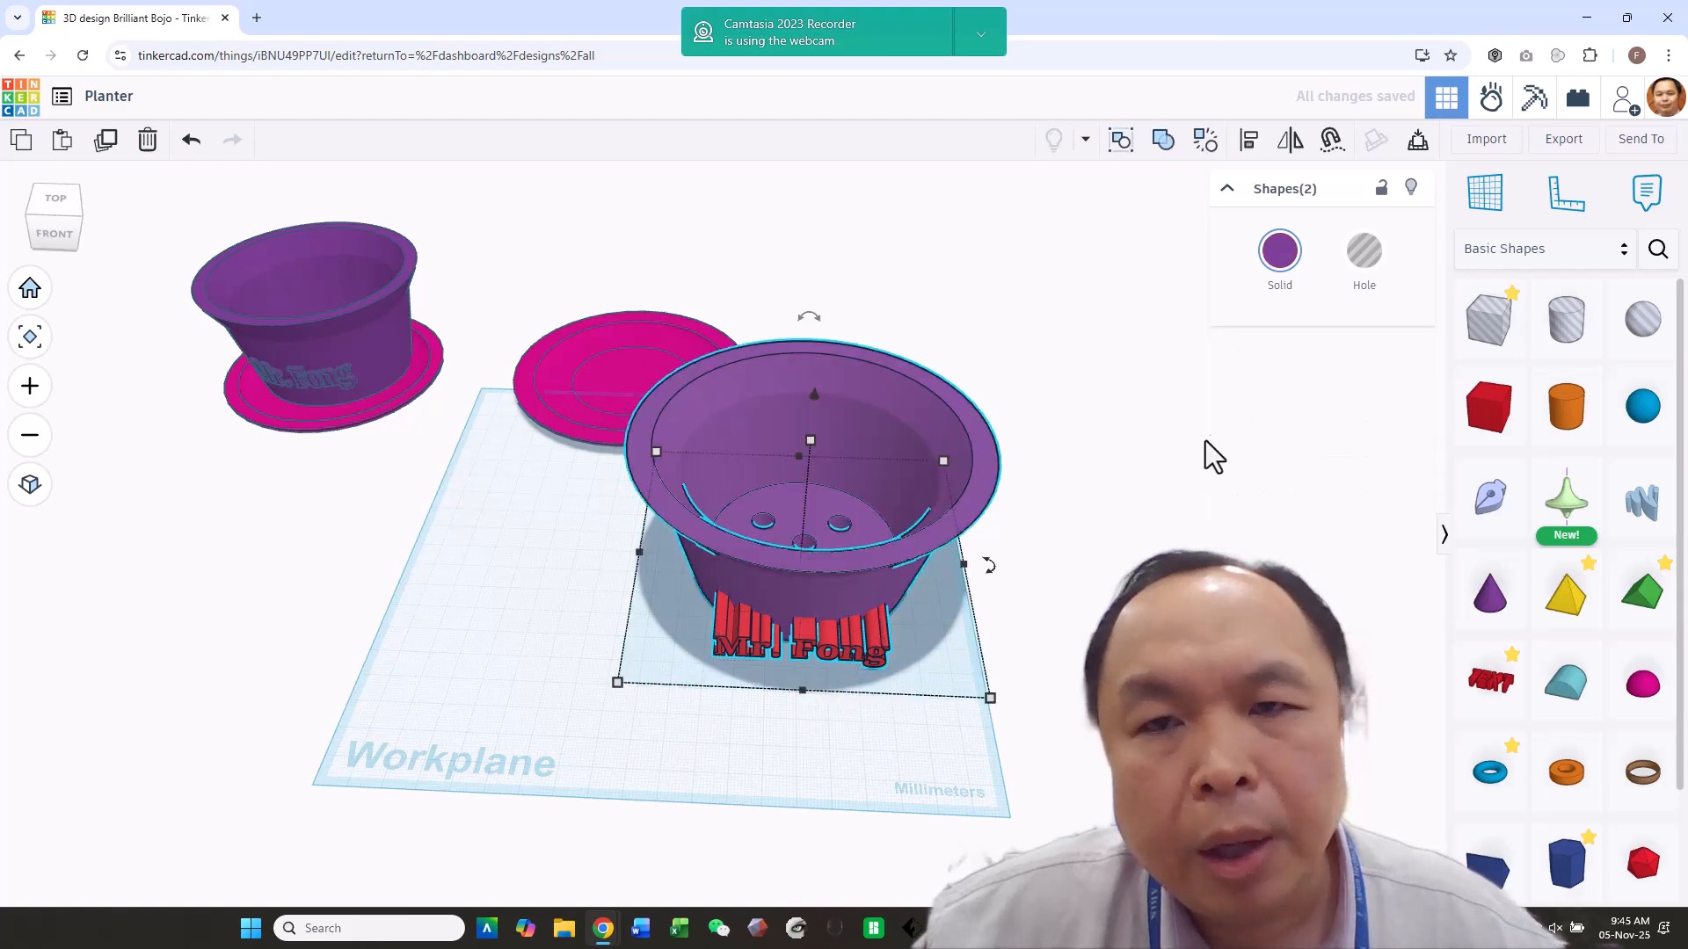
left_click(1244, 145)
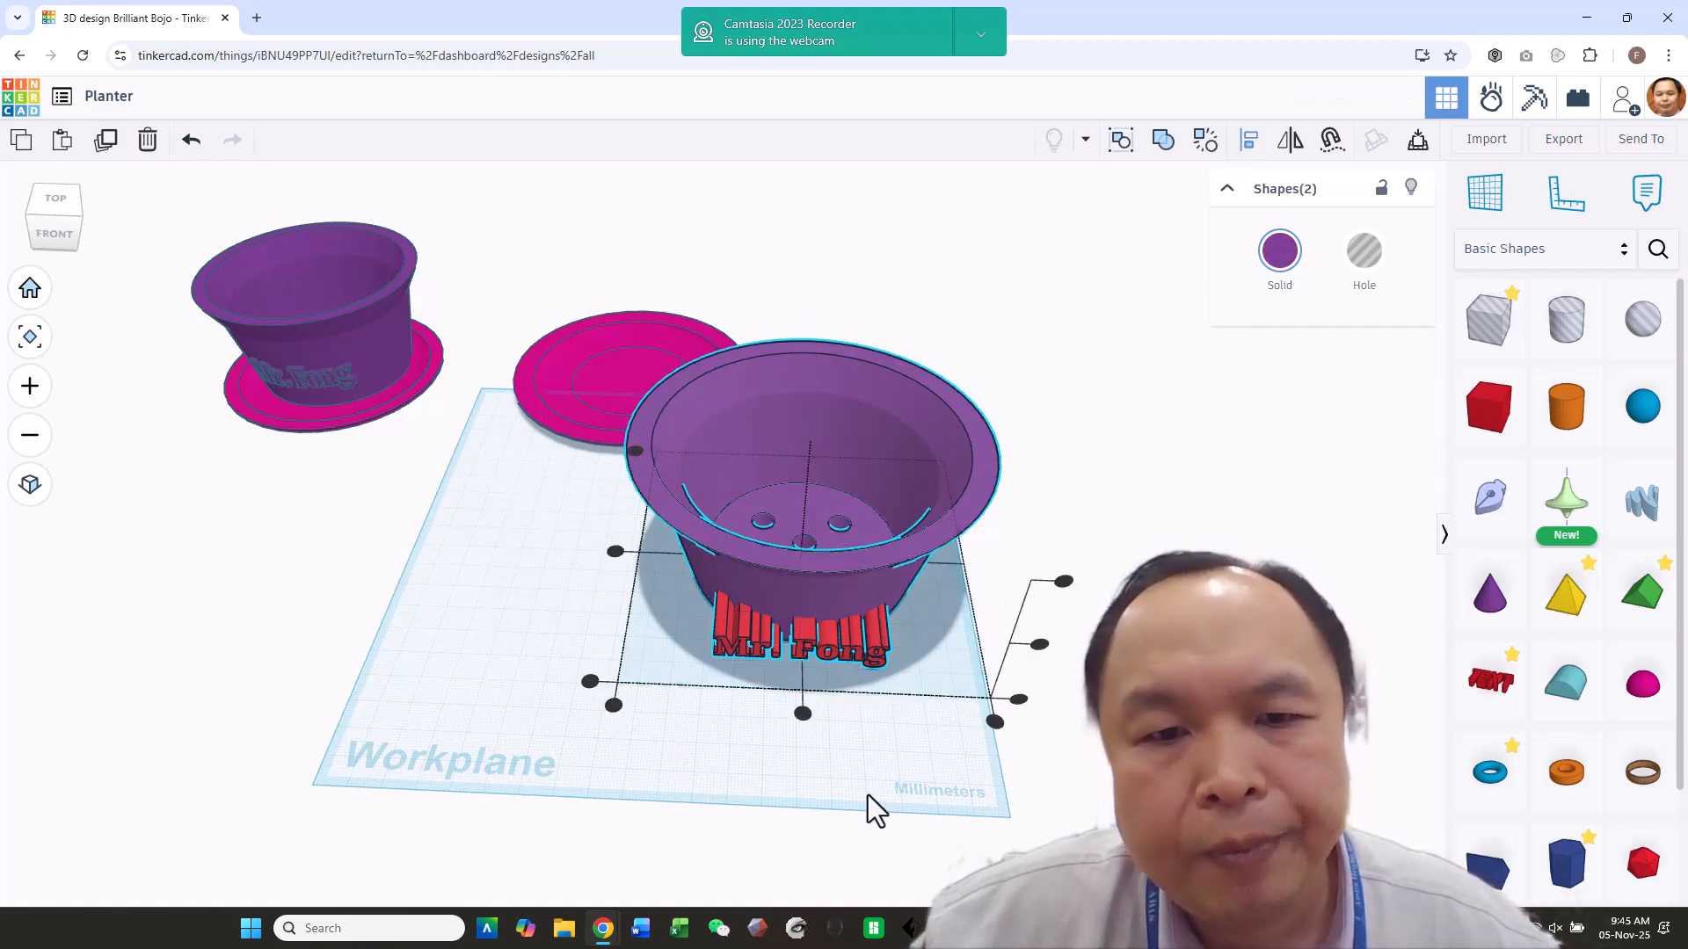
left_click(803, 713)
key("Escape")
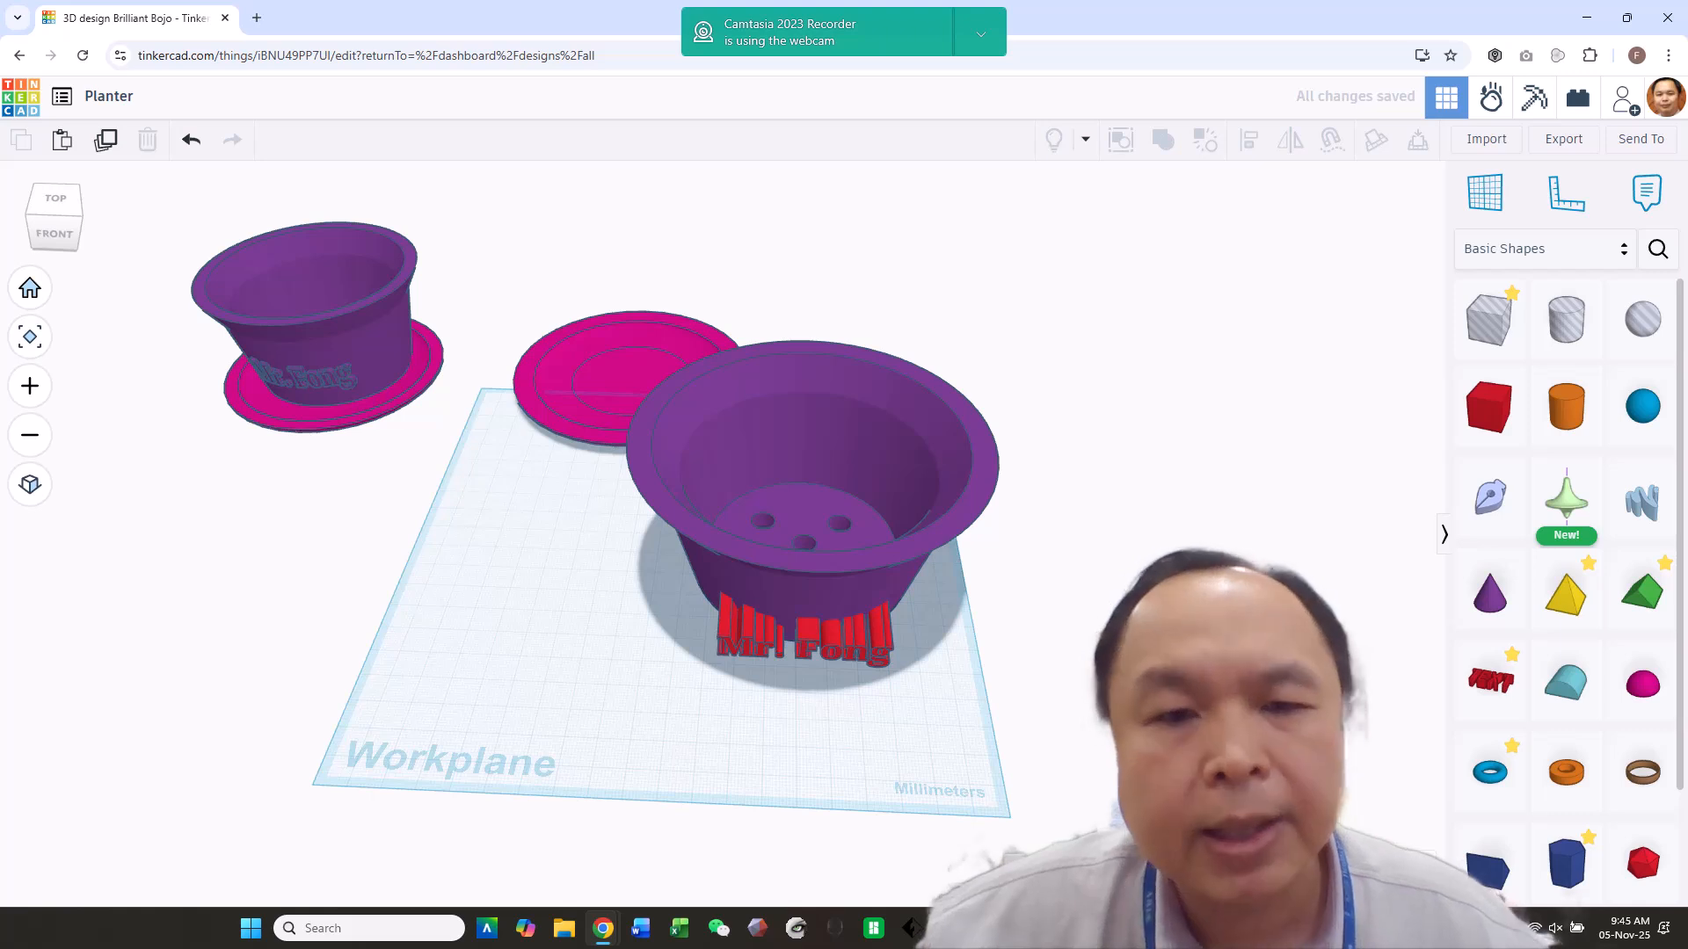
Move the saucer a little further towards the back-left corner of the workplane.
scroll(1056, 688, "down", 2)
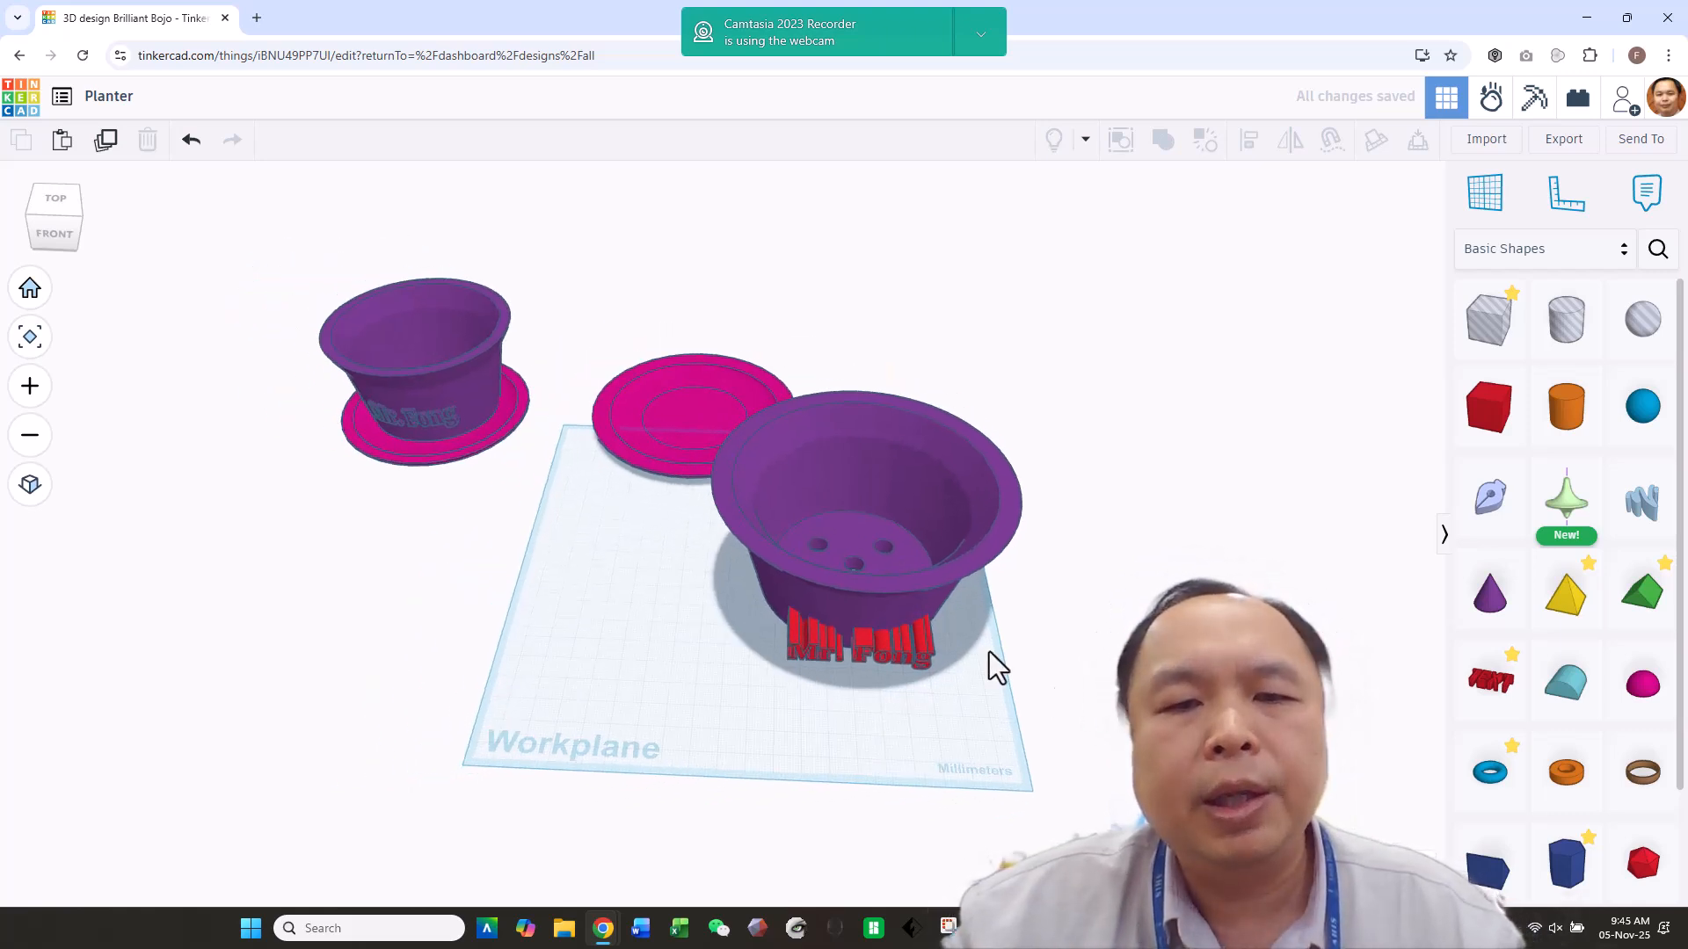
left_click_drag(647, 425, 612, 404)
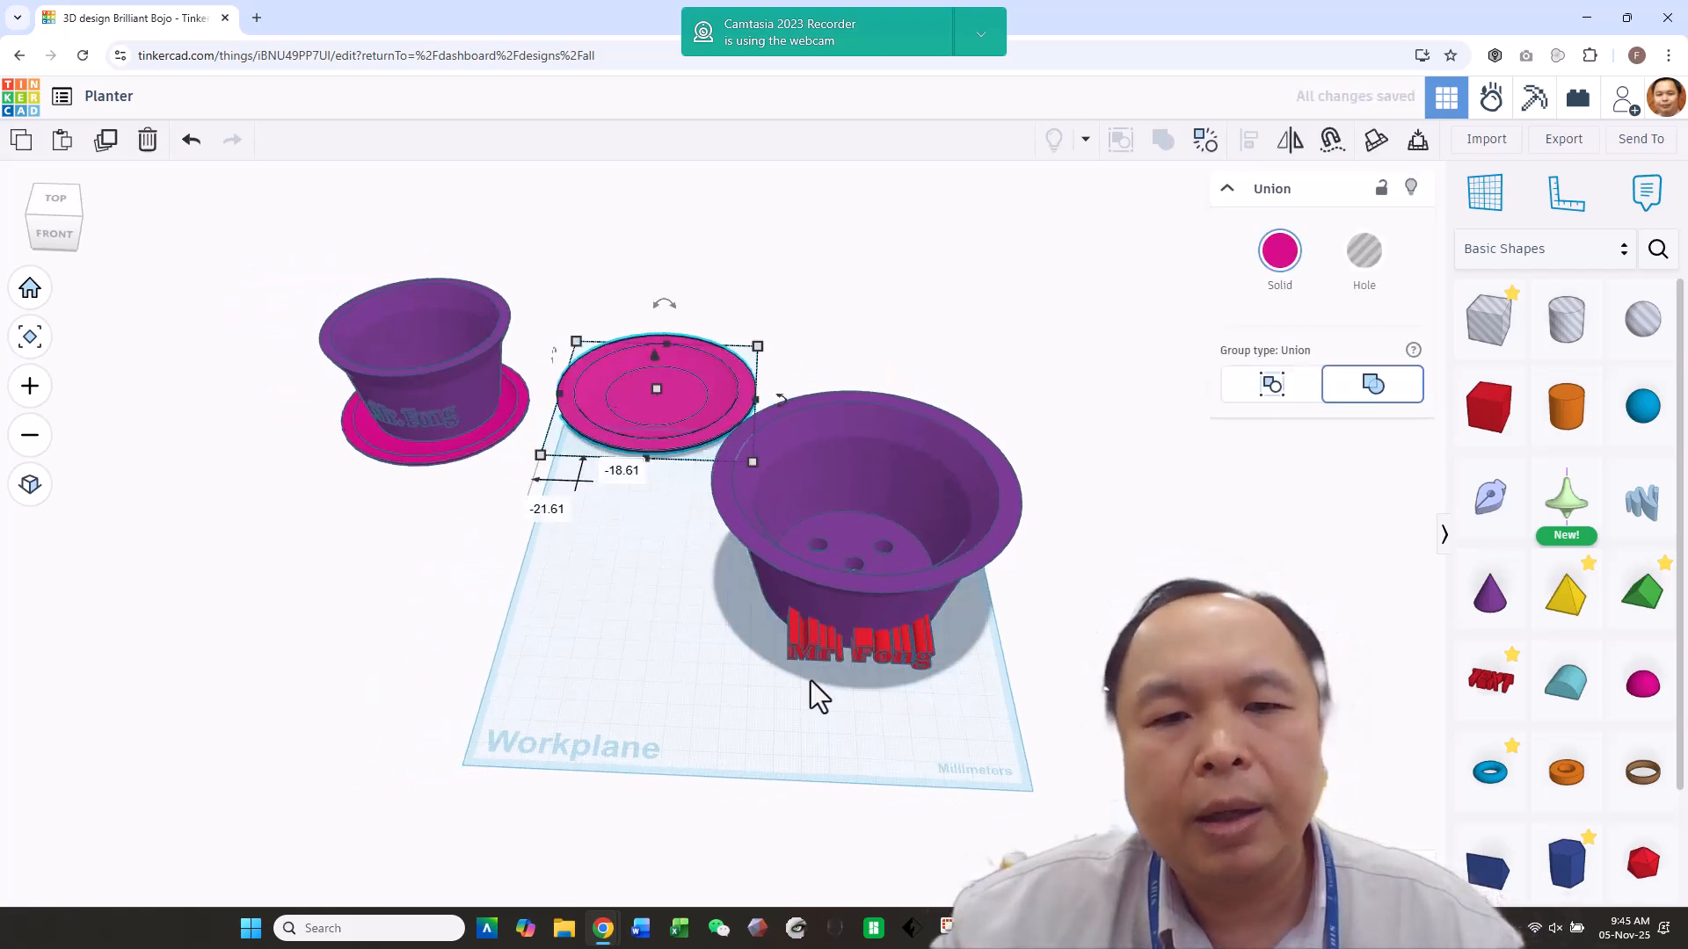
right_click_drag(1048, 652, 1051, 598)
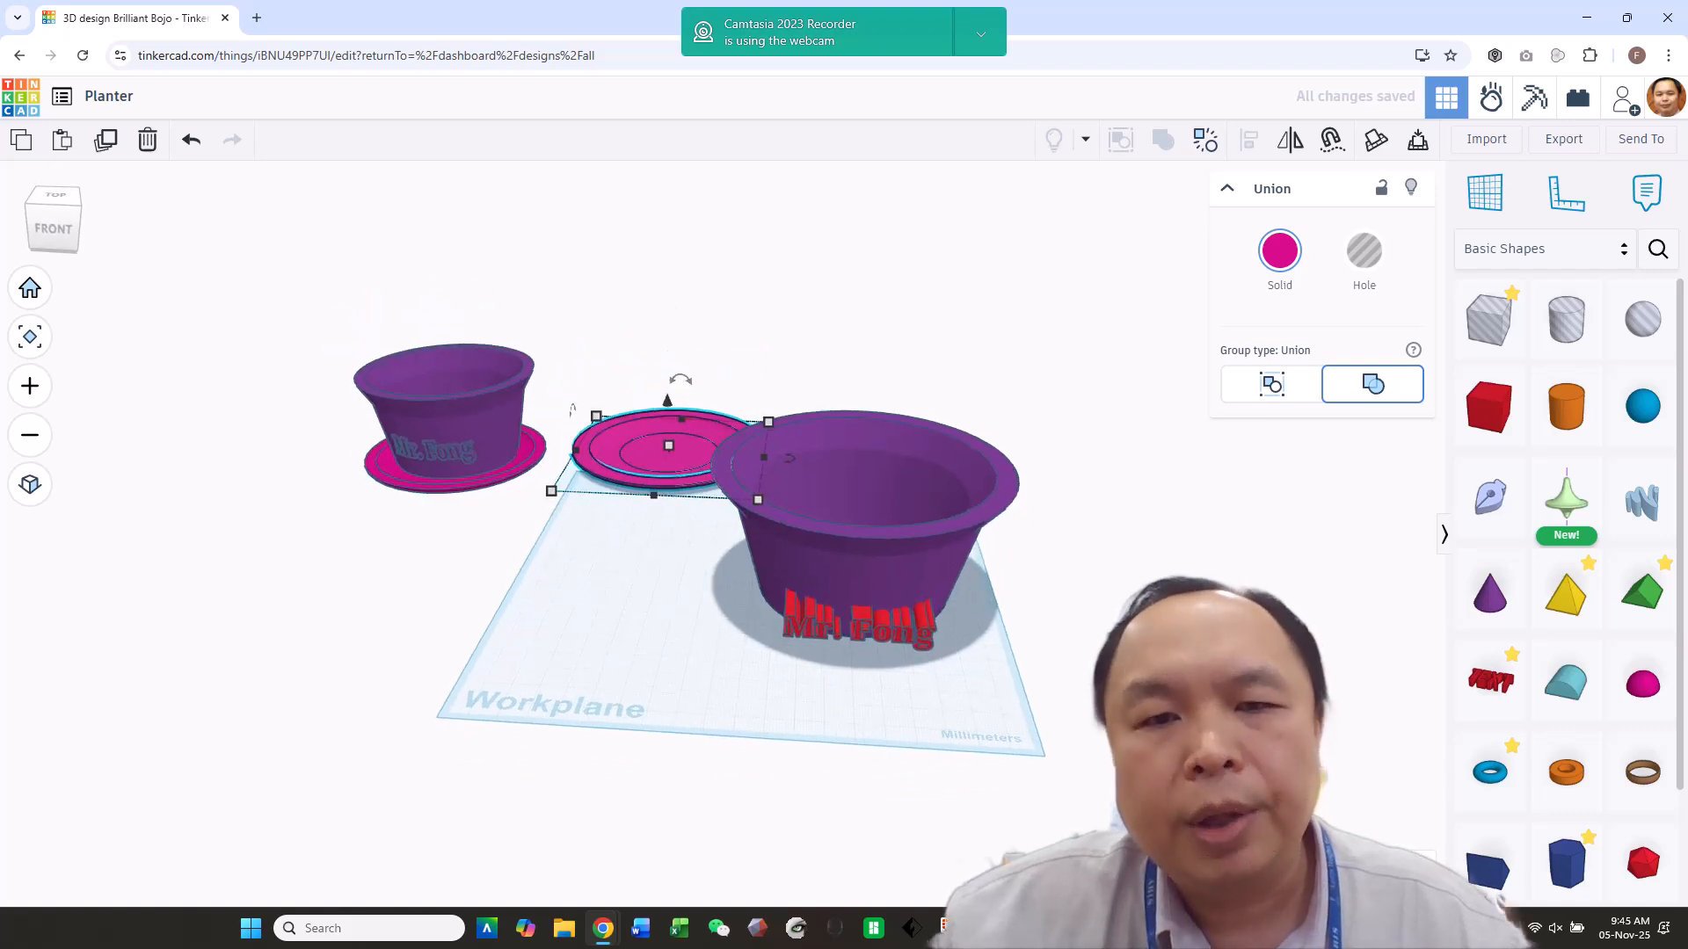
Select the pot and its name text together and move them to the left side of the workplane.
left_click_drag(851, 701, 849, 707)
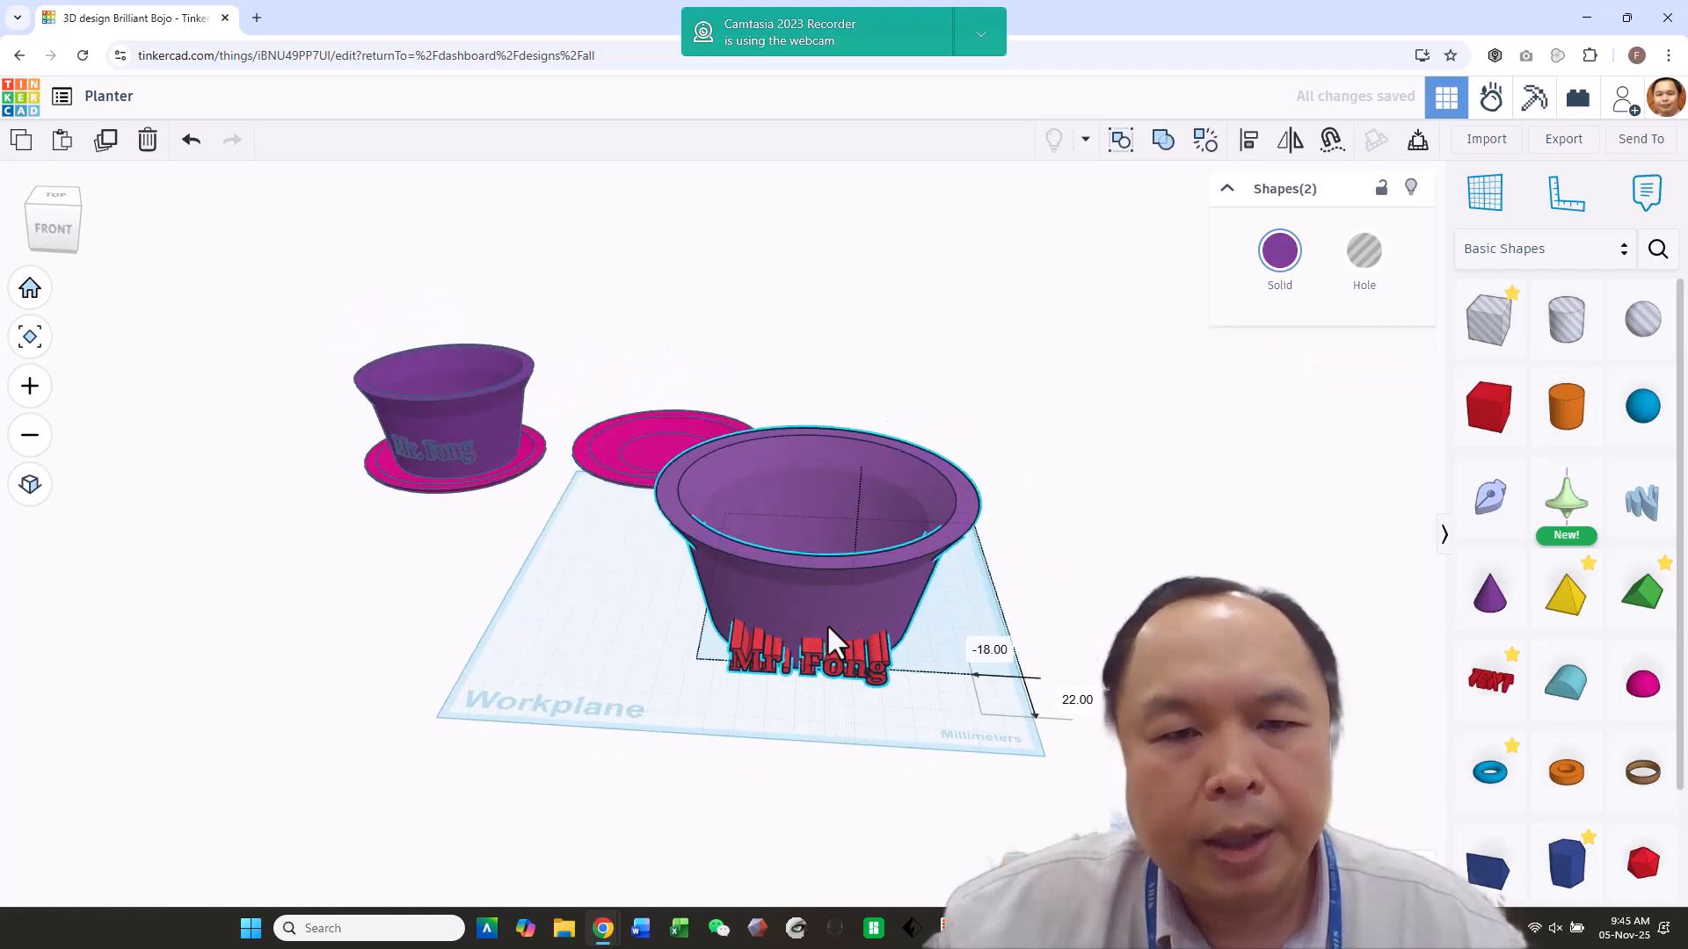
left_click_drag(859, 621, 603, 610)
left_click(870, 644)
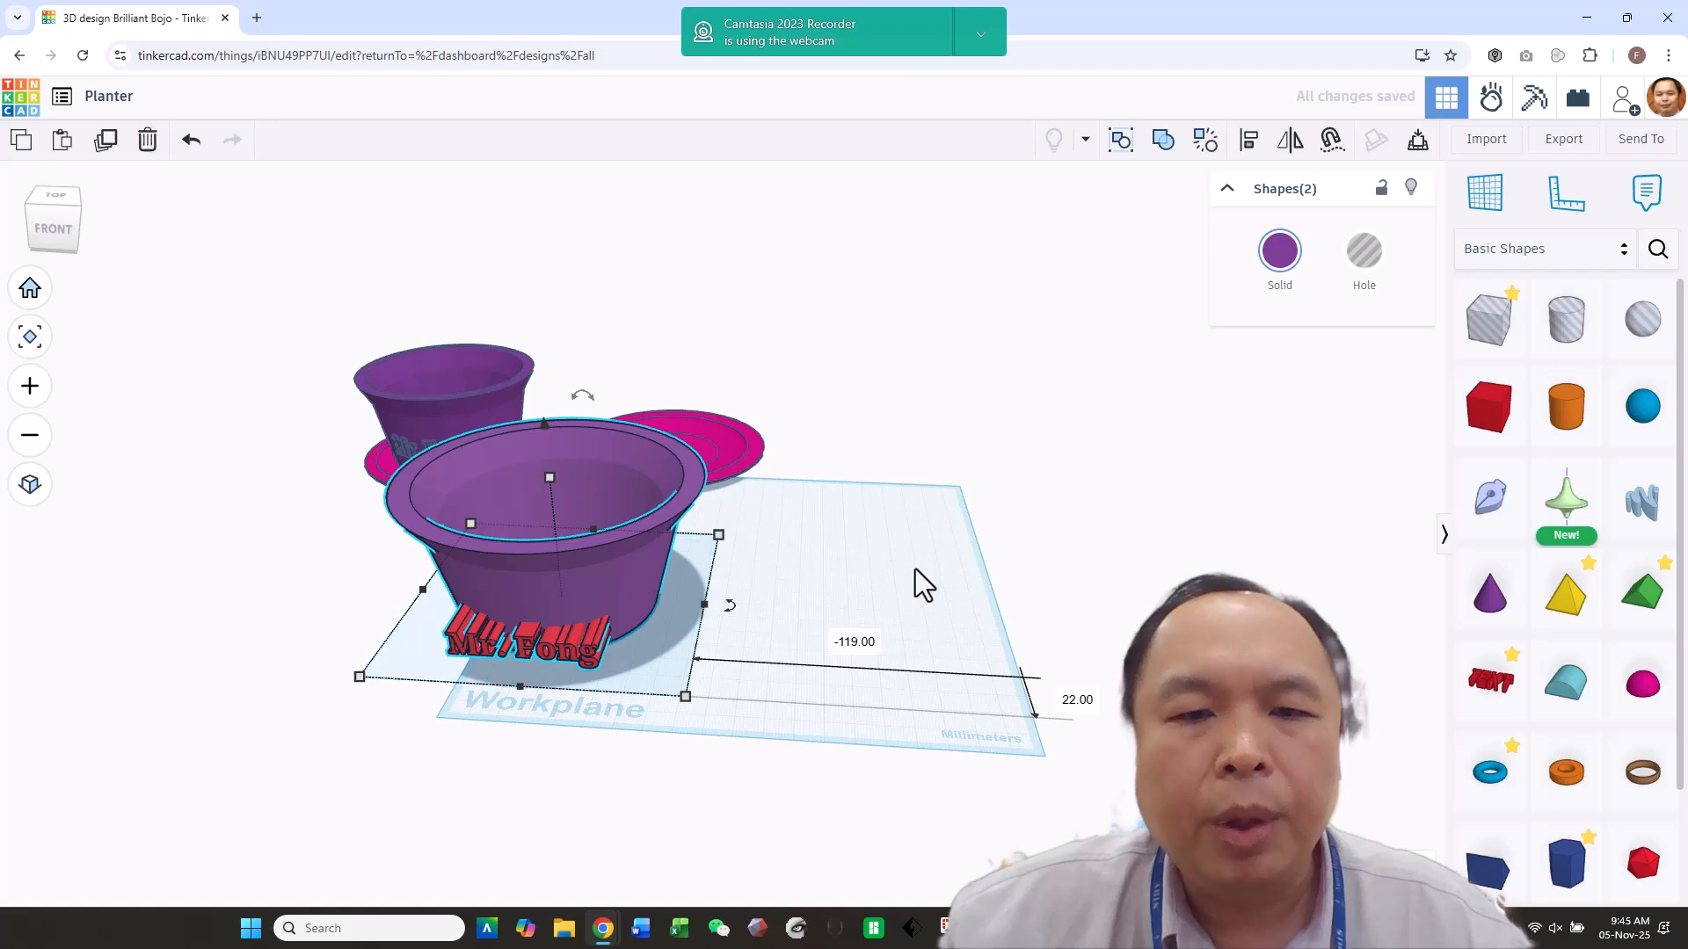
left_click(1000, 728)
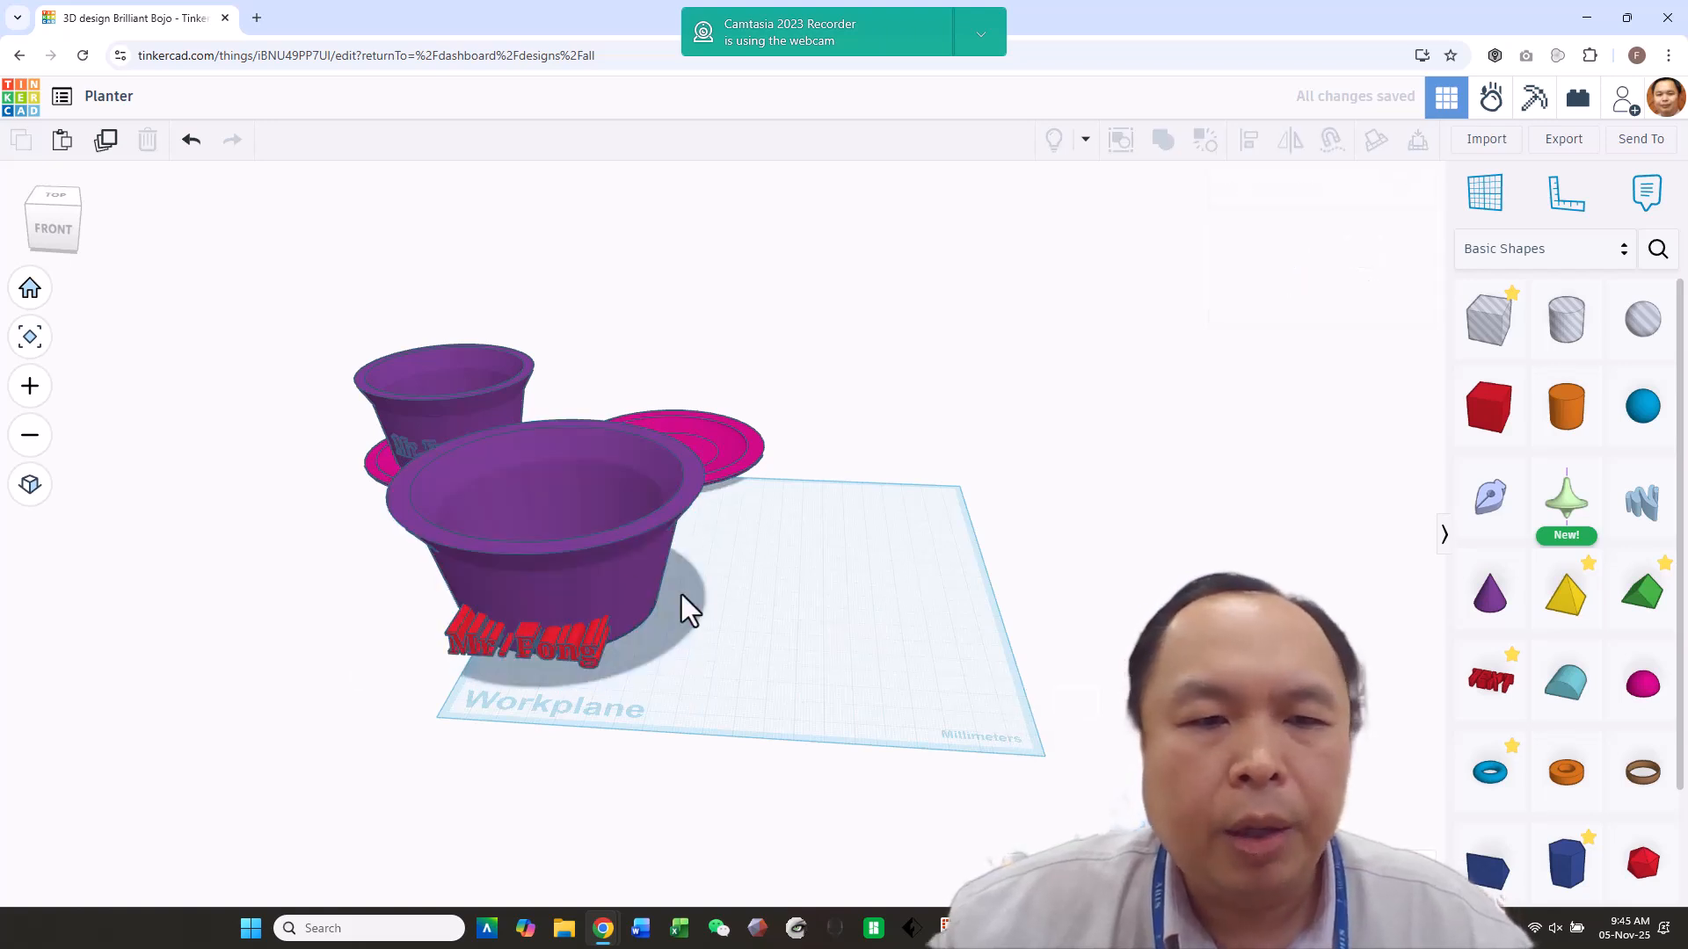
Duplicate the pot to the right side of the workplane and surround the copy's lower part with a wide, low box.
left_click(612, 578)
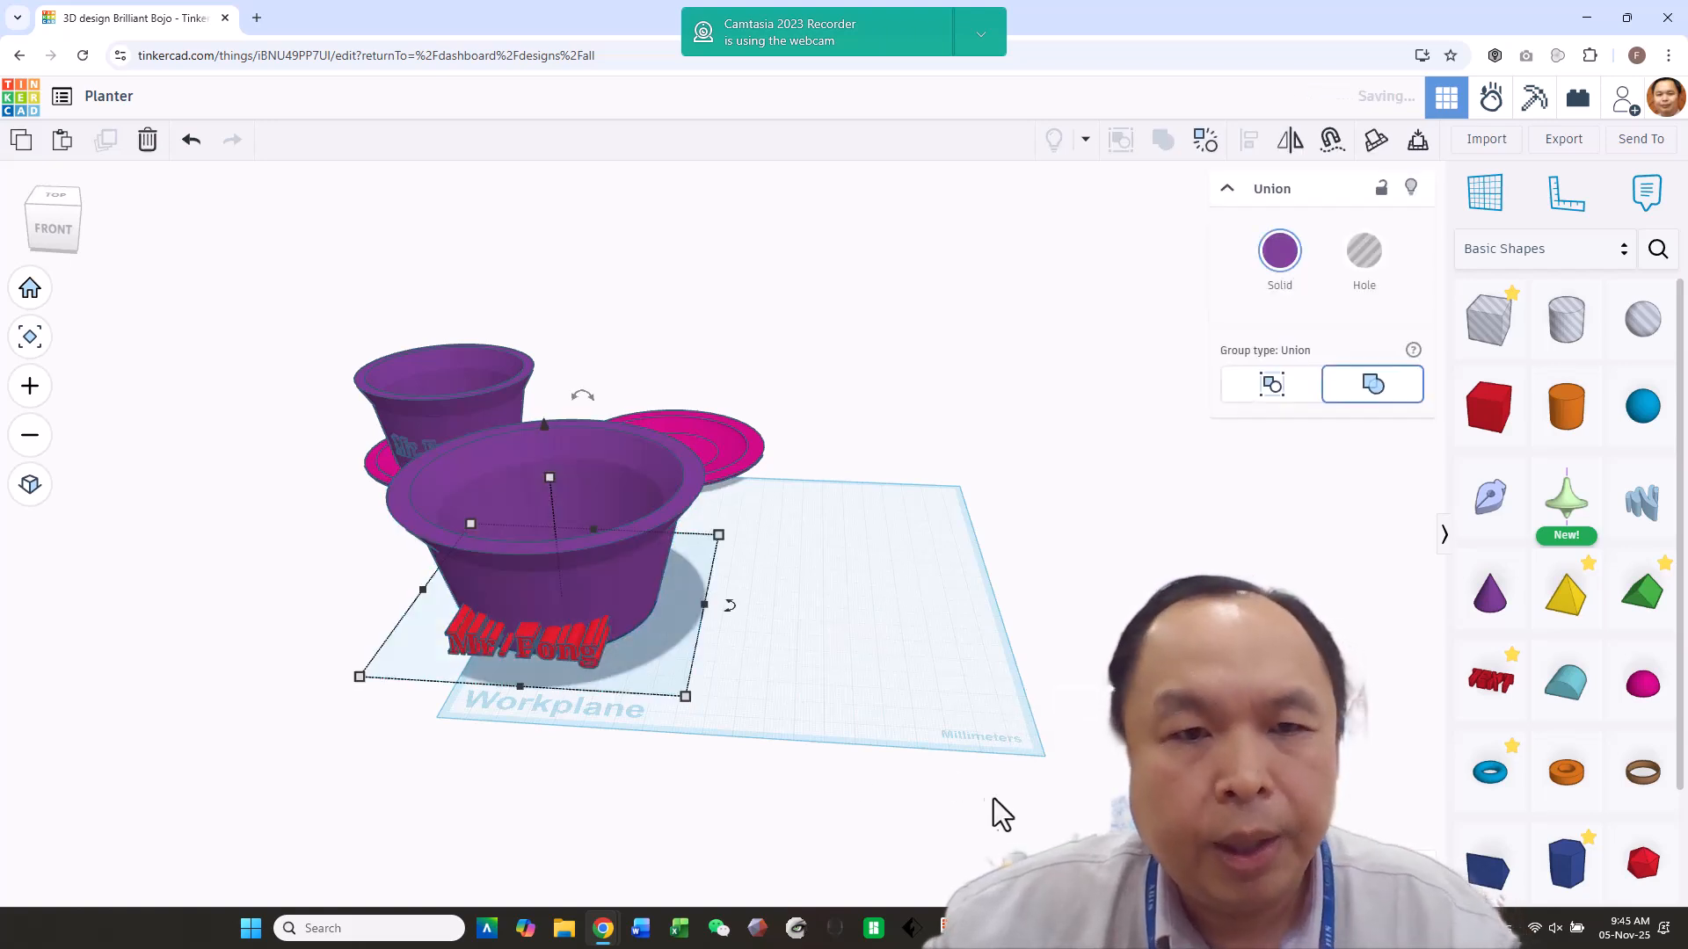
left_click_drag(610, 561, 1103, 615, "alt")
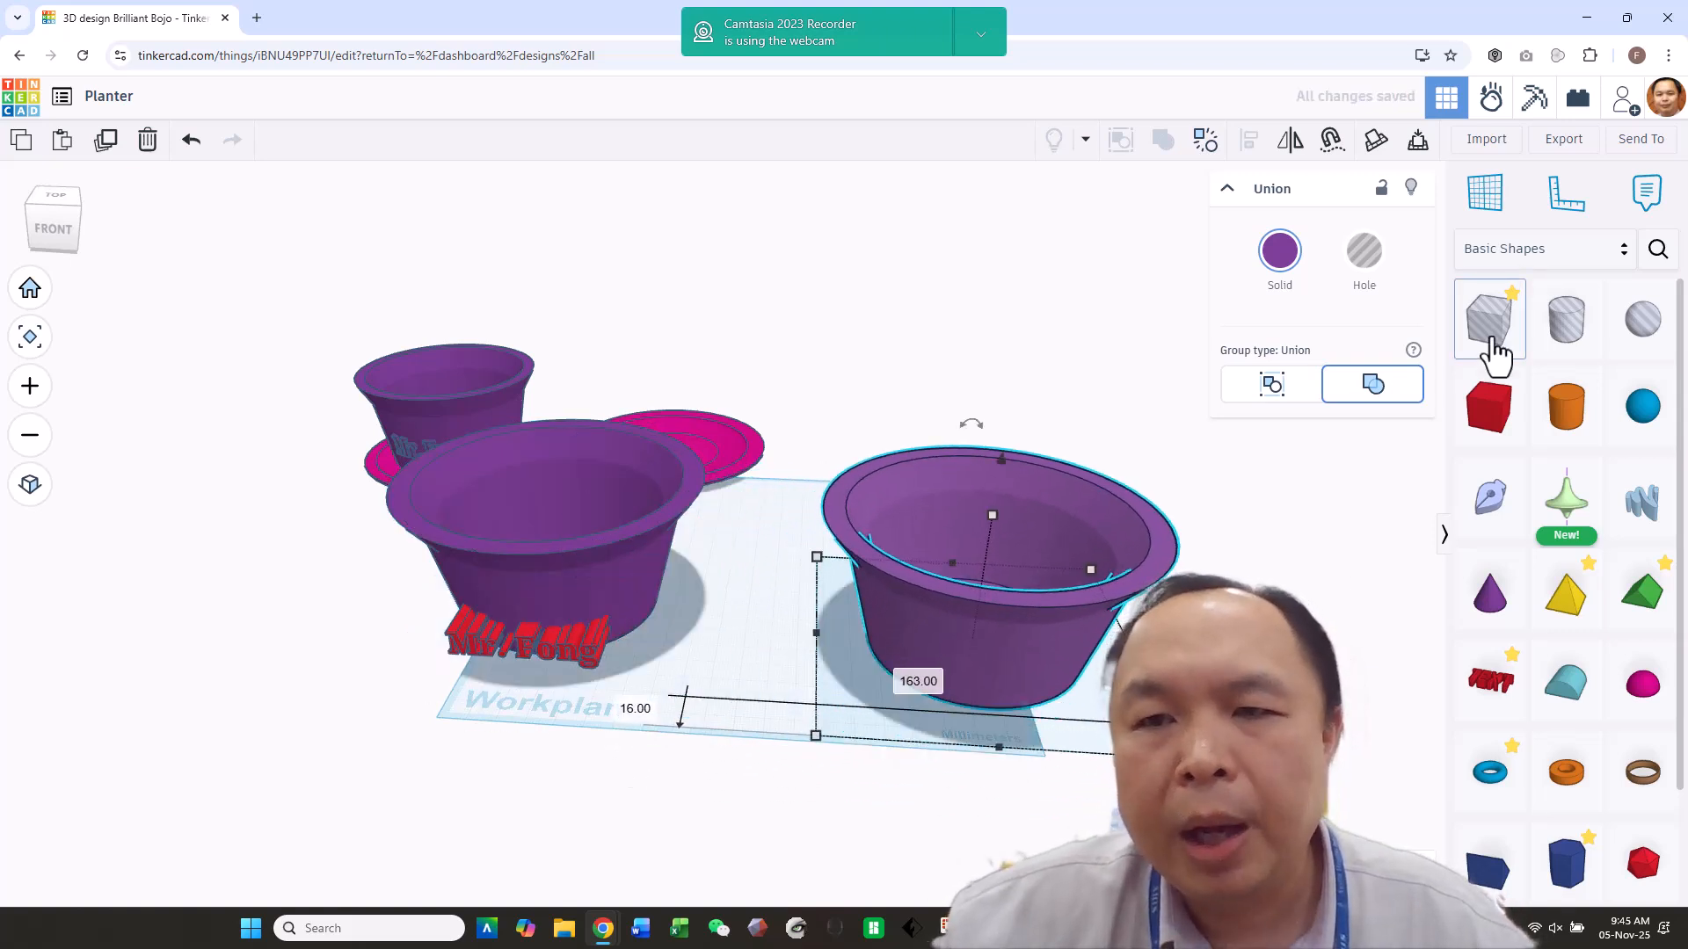
left_click_drag(1482, 422, 1134, 767)
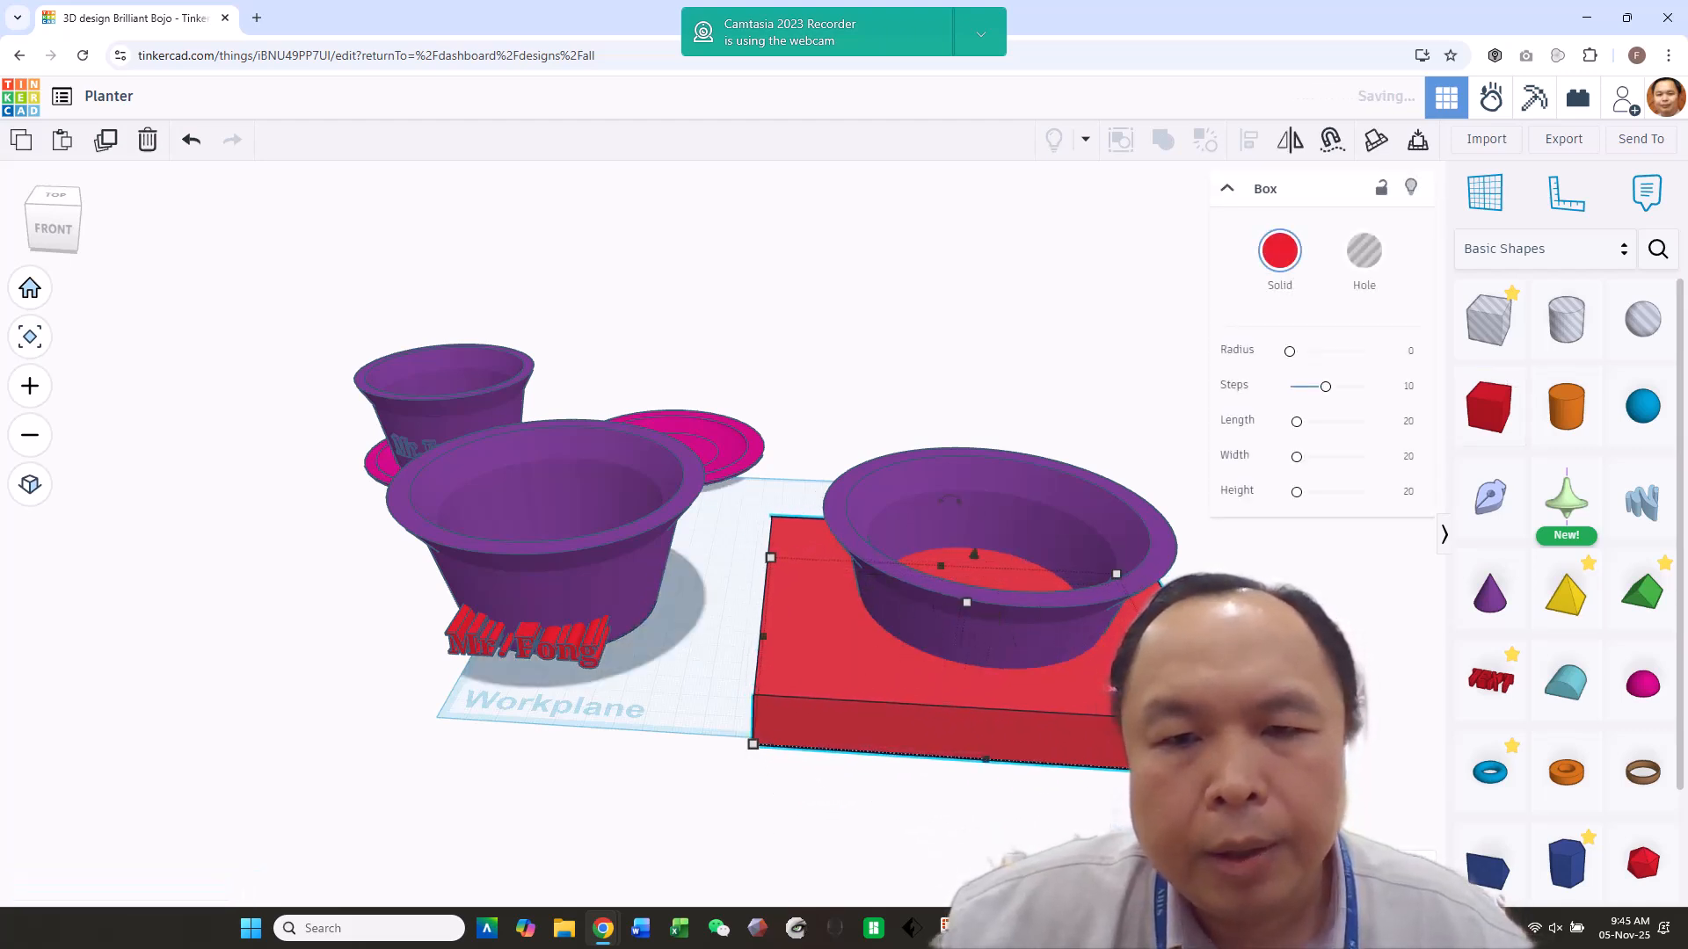
Select the pot copy and the box together and centre them on each other in both horizontal directions.
left_click(1051, 641, "shift")
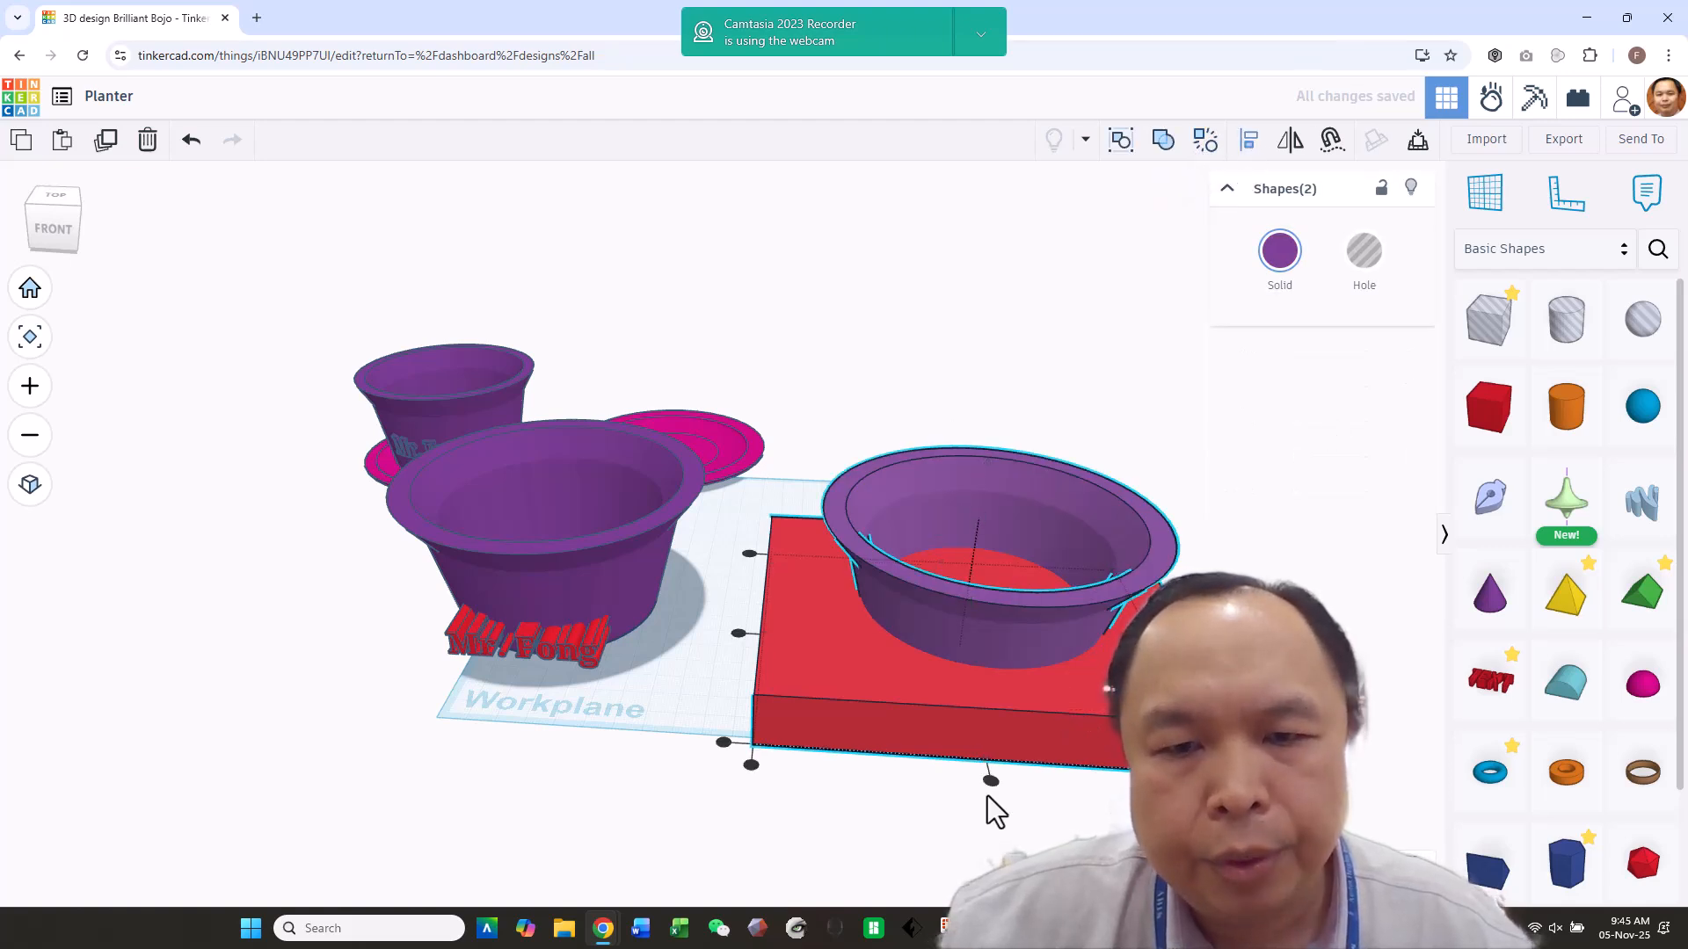
left_click(991, 781)
left_click(739, 633)
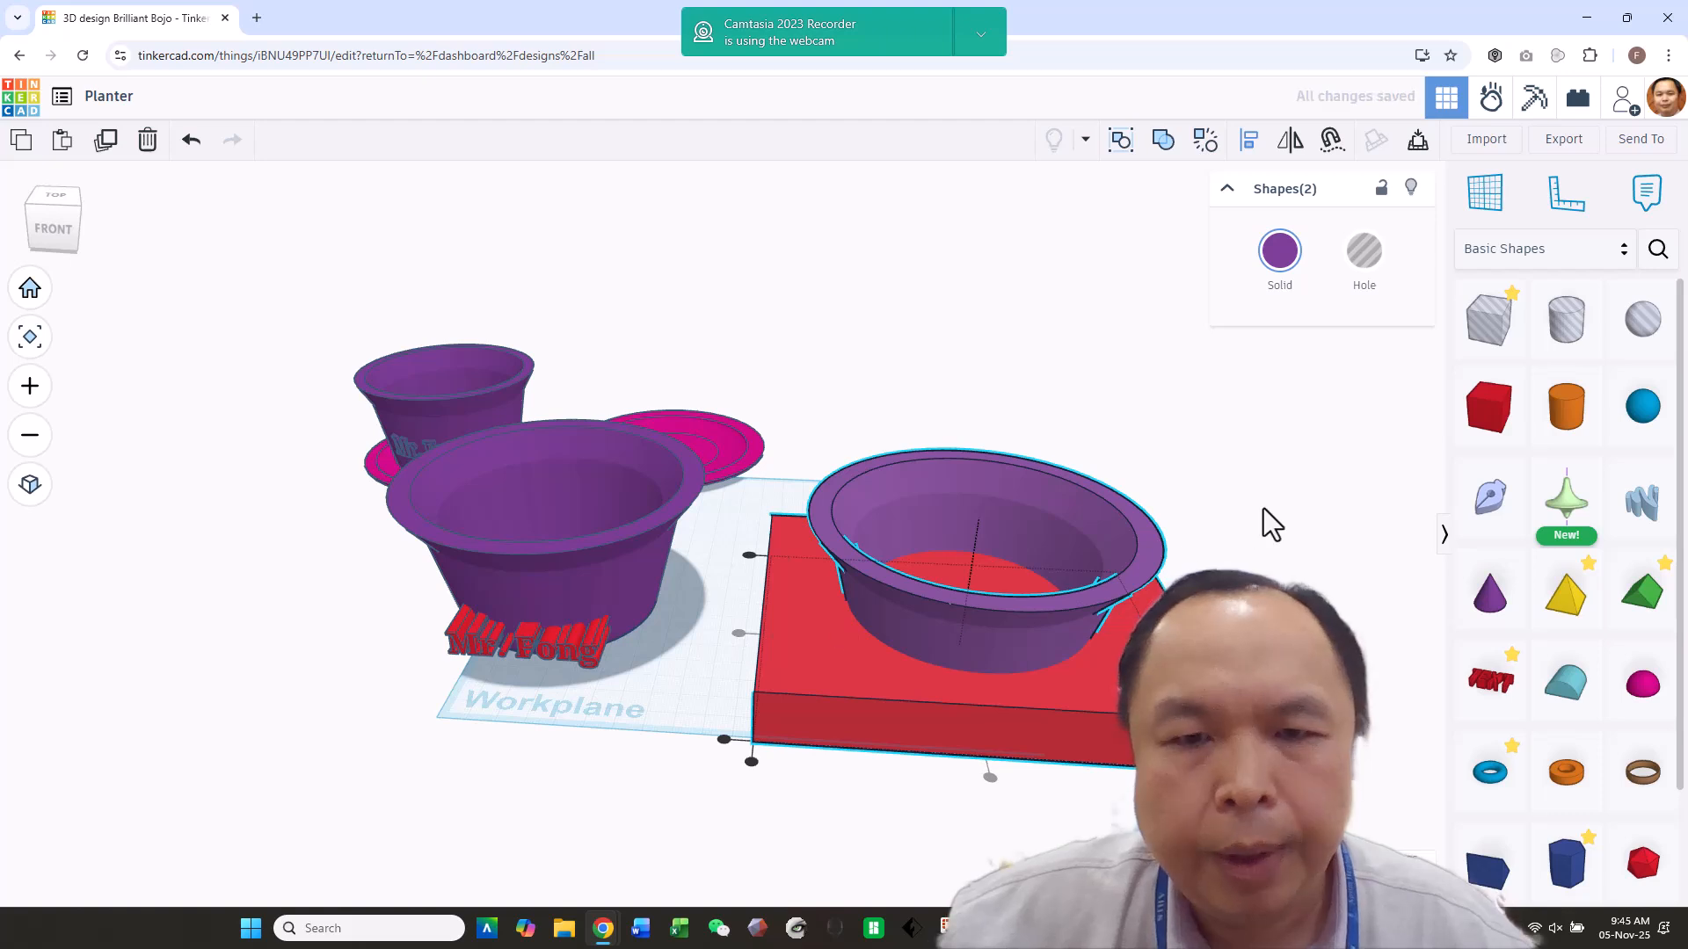
left_click(1263, 509)
left_click(998, 608)
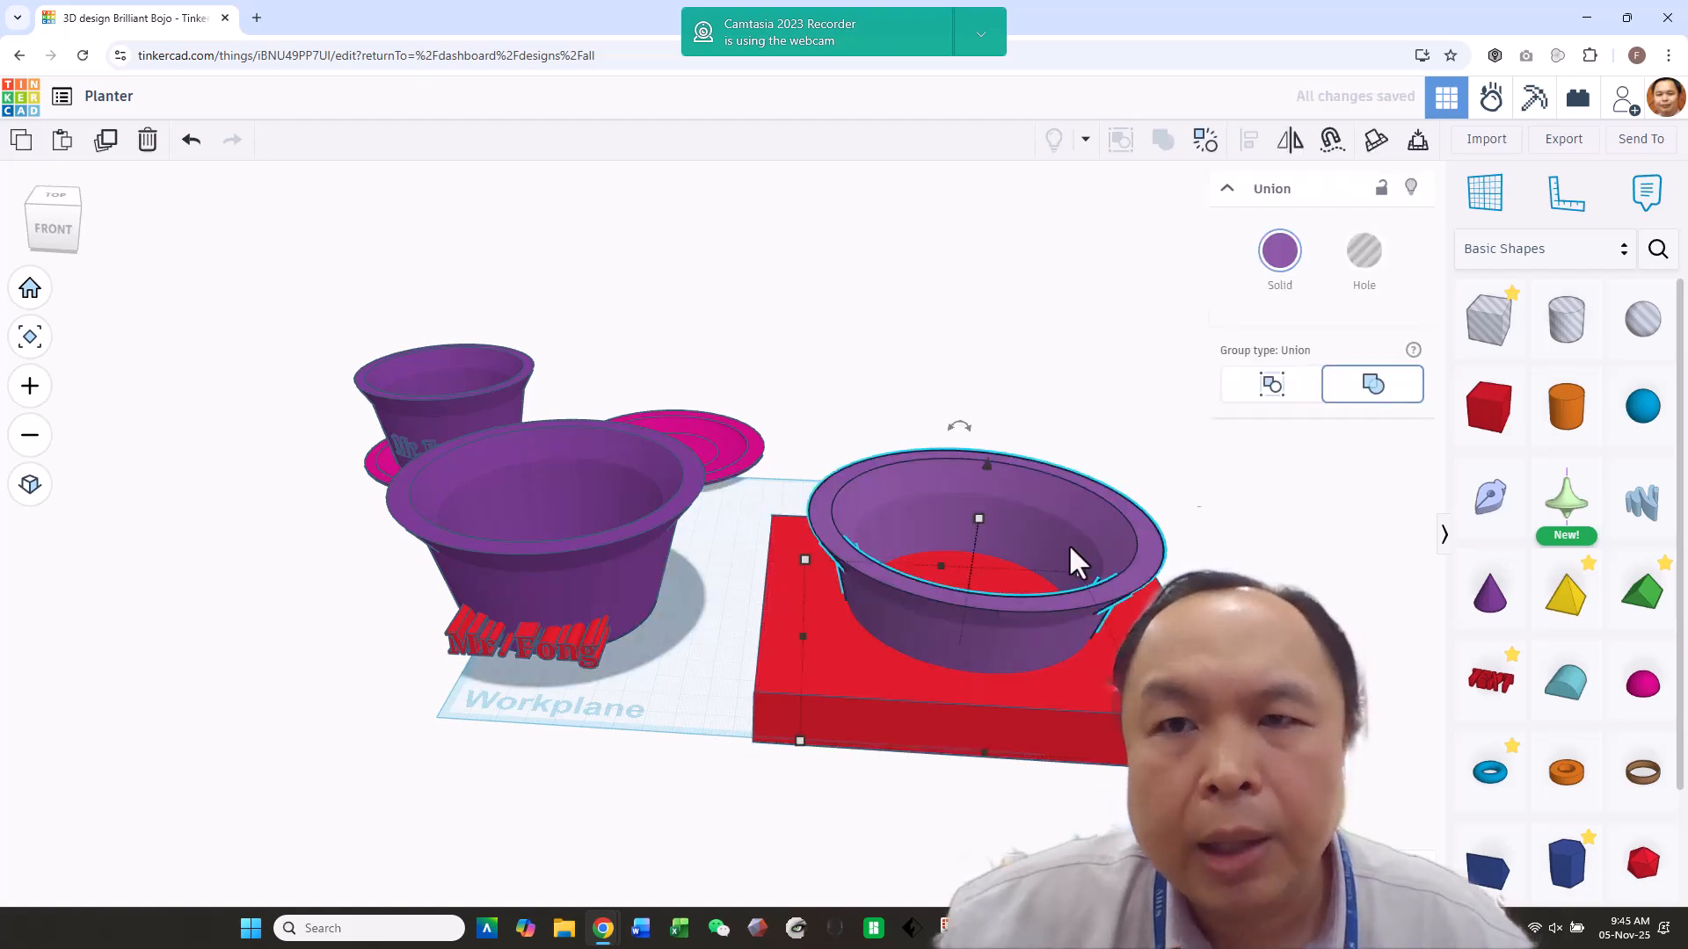
left_click(1366, 257)
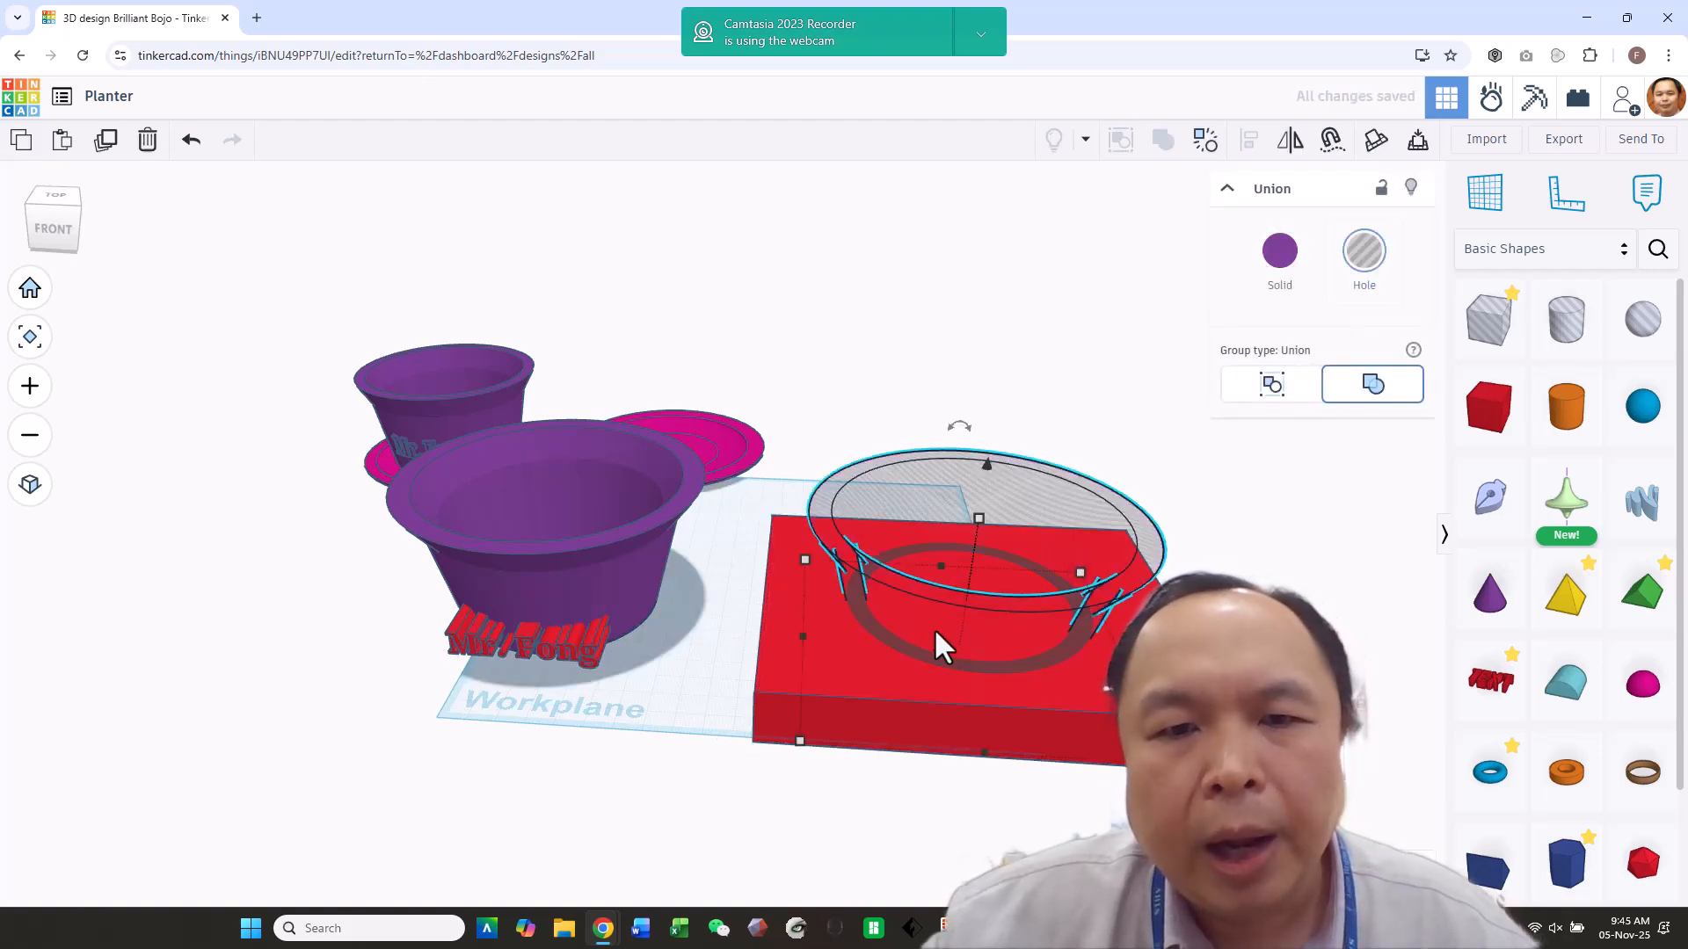
left_click(1231, 640)
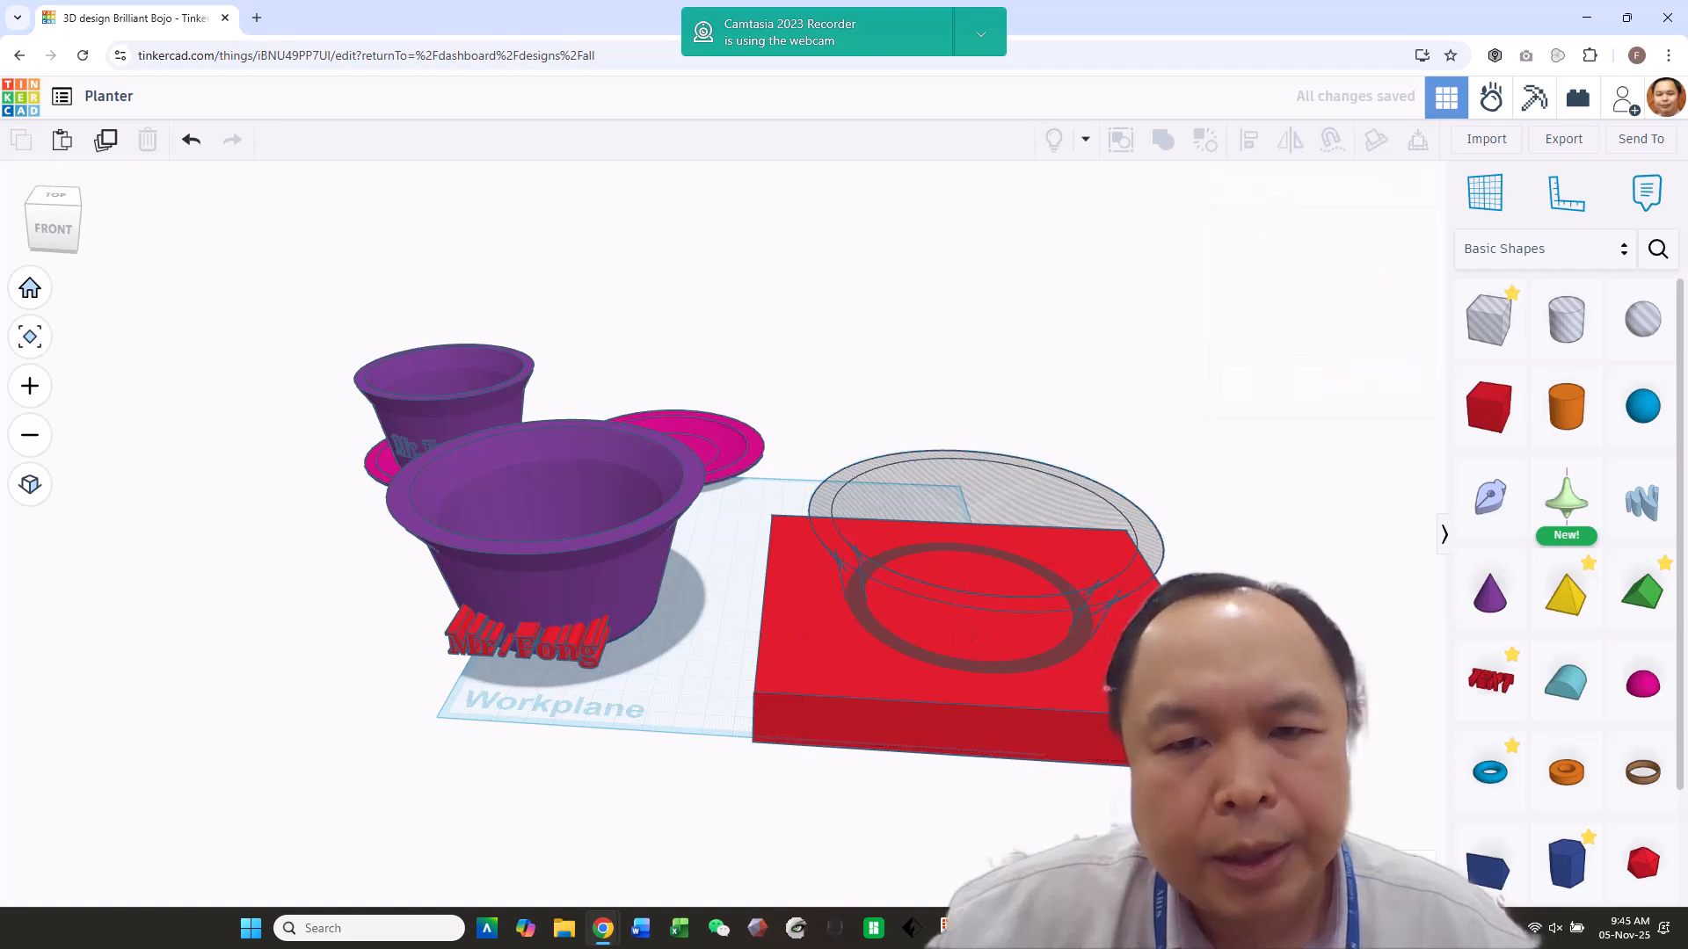
left_click(1087, 551)
left_click(1280, 250)
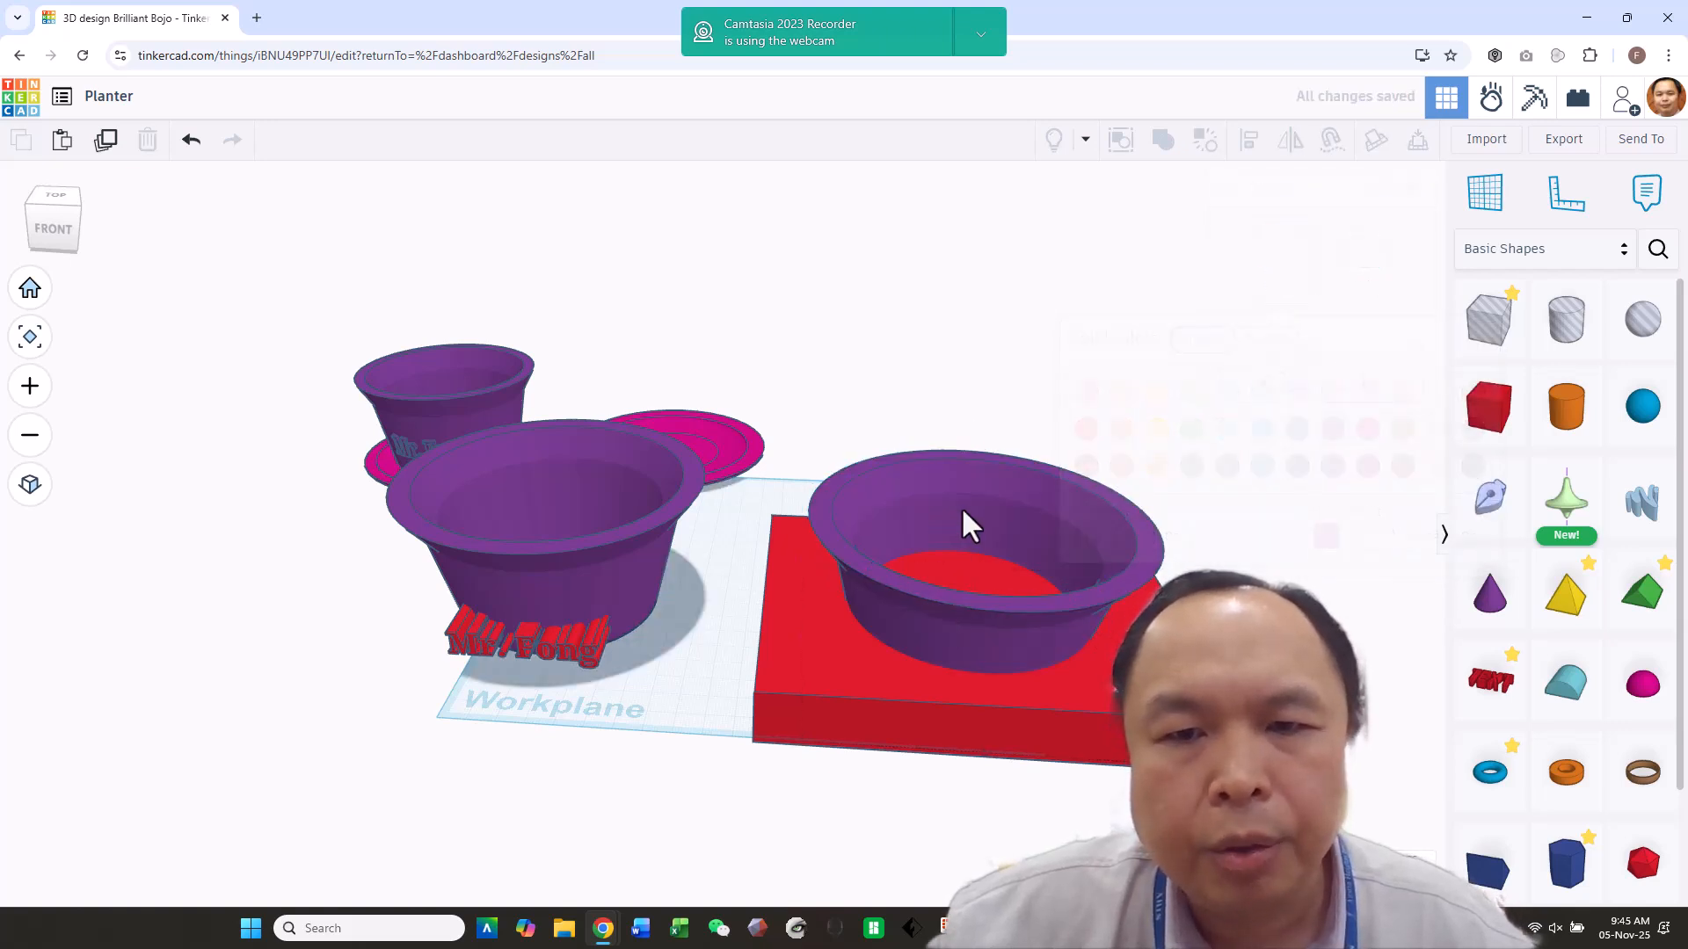
Ungroup the pot copy into its component shapes, then lift out and delete the outer flared rim.
left_click(1211, 150)
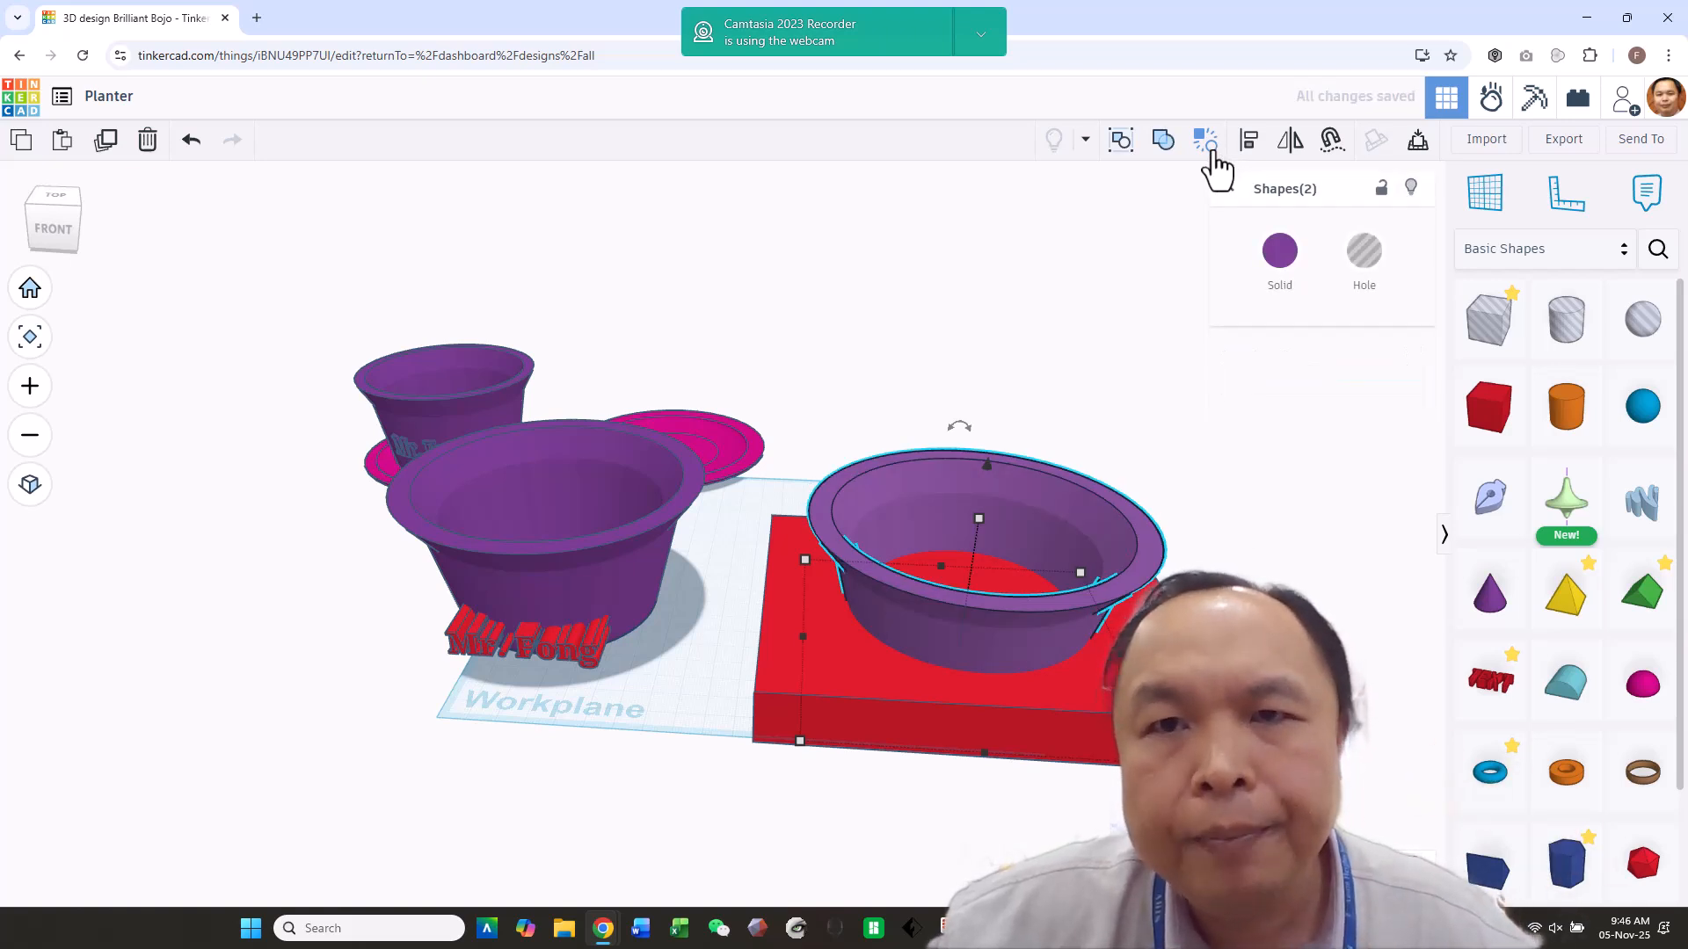
left_click(1211, 149)
key("ctrl+g")
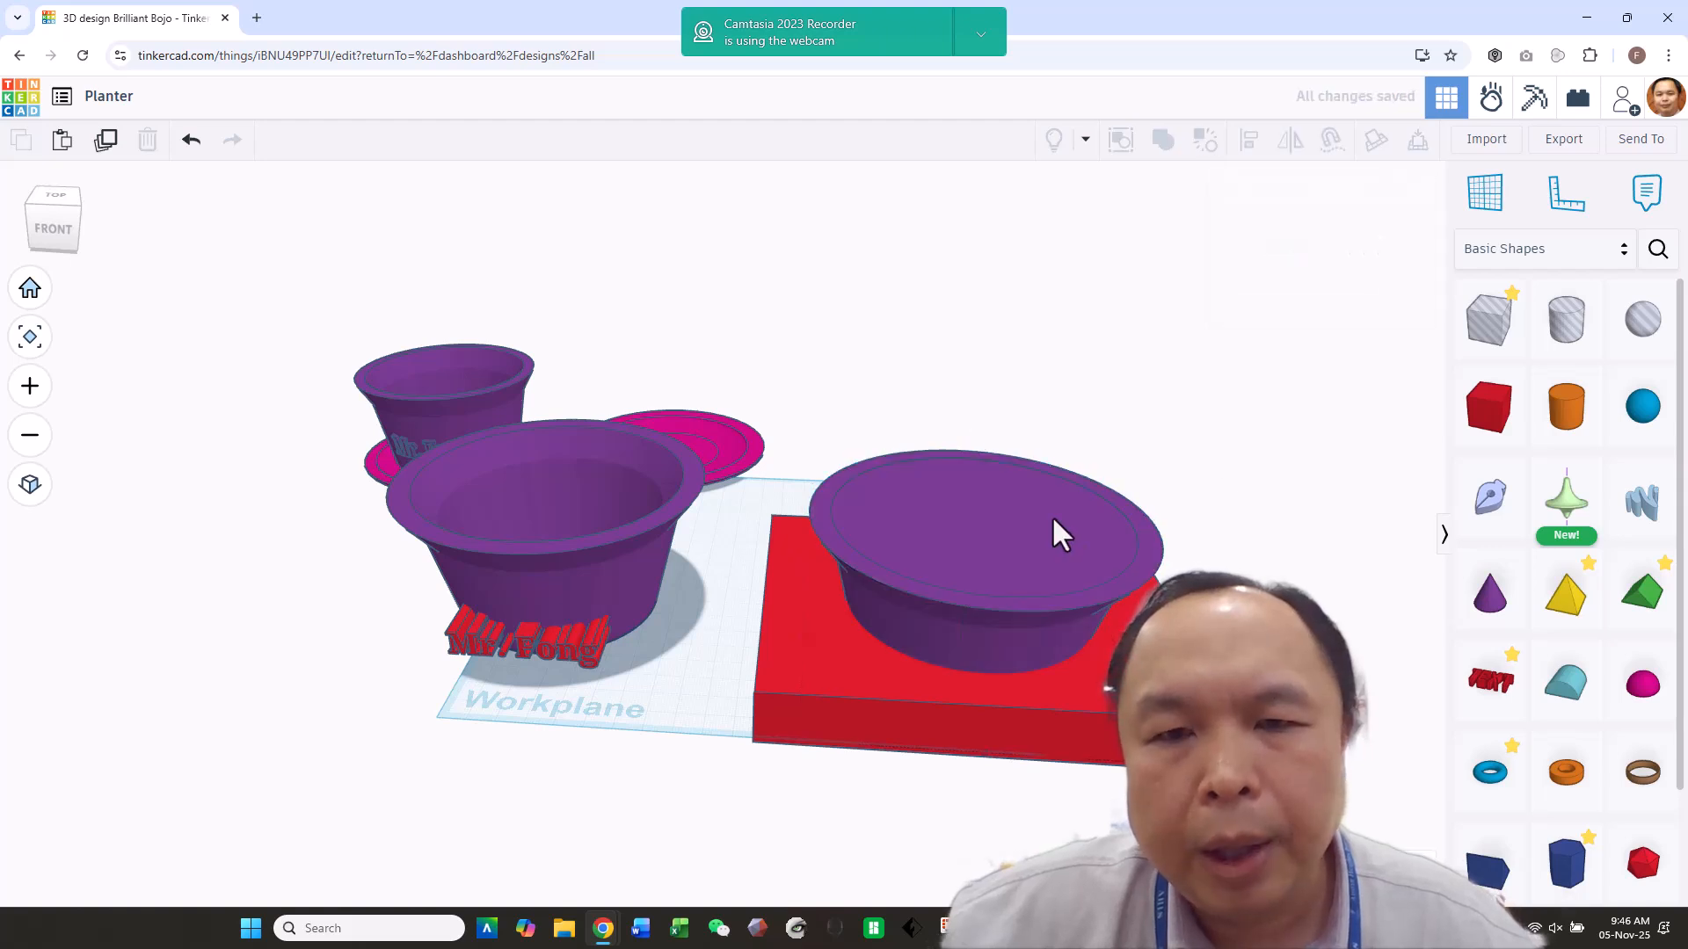
left_click_drag(989, 462, 1032, 260)
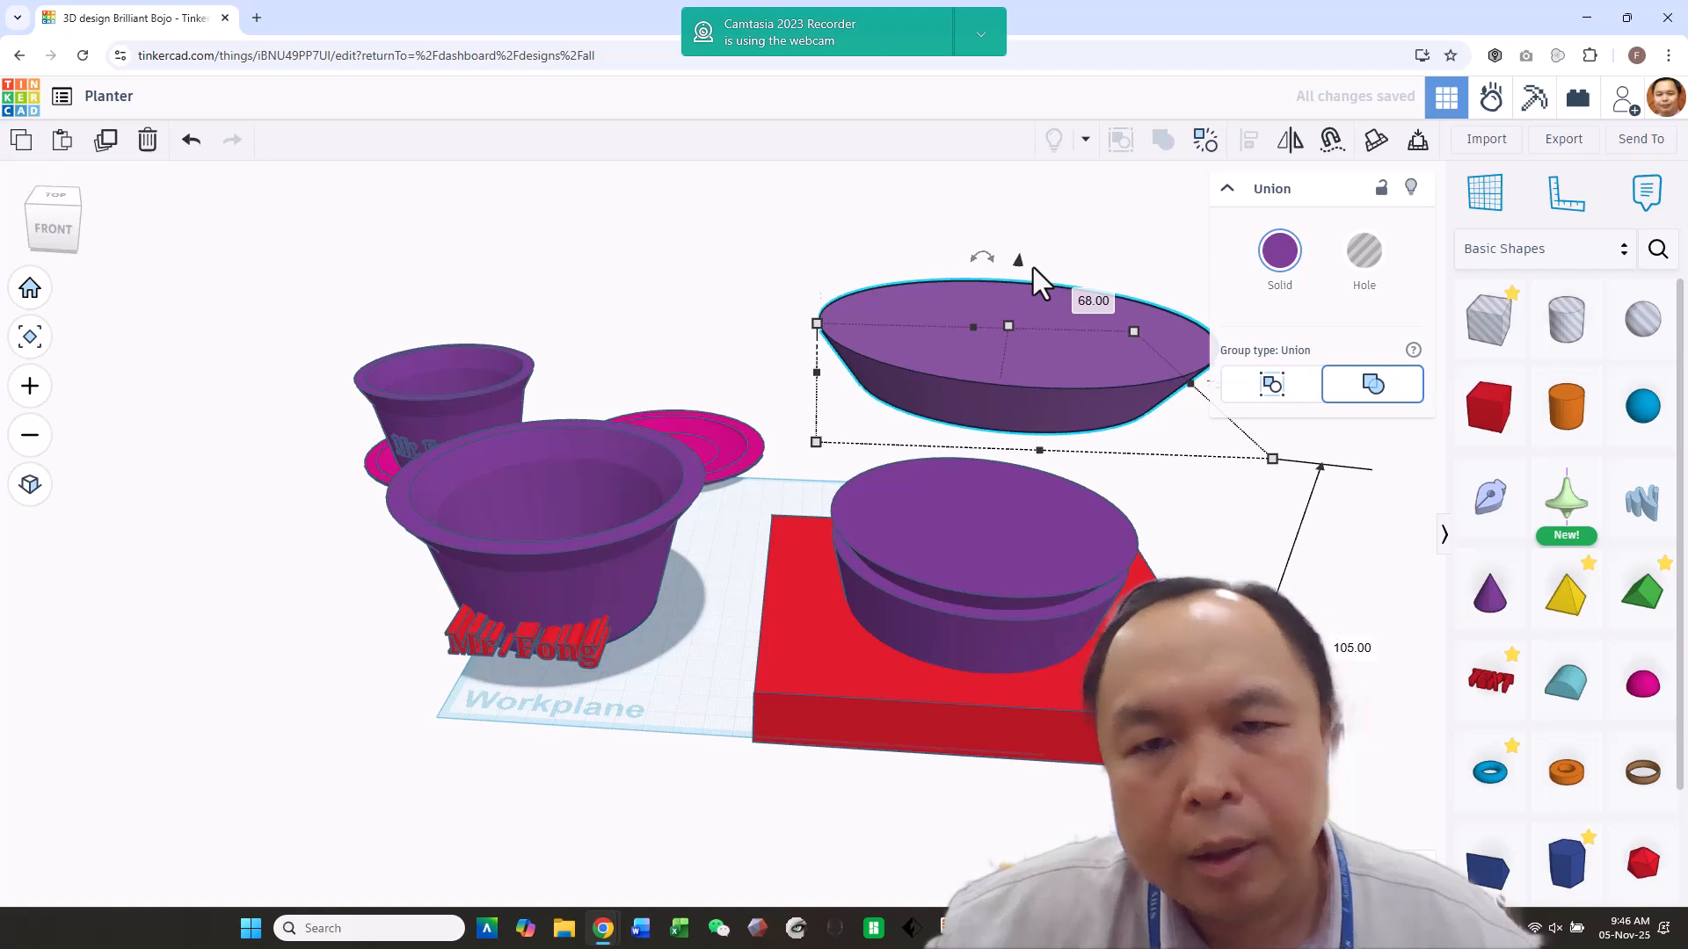
key("Delete")
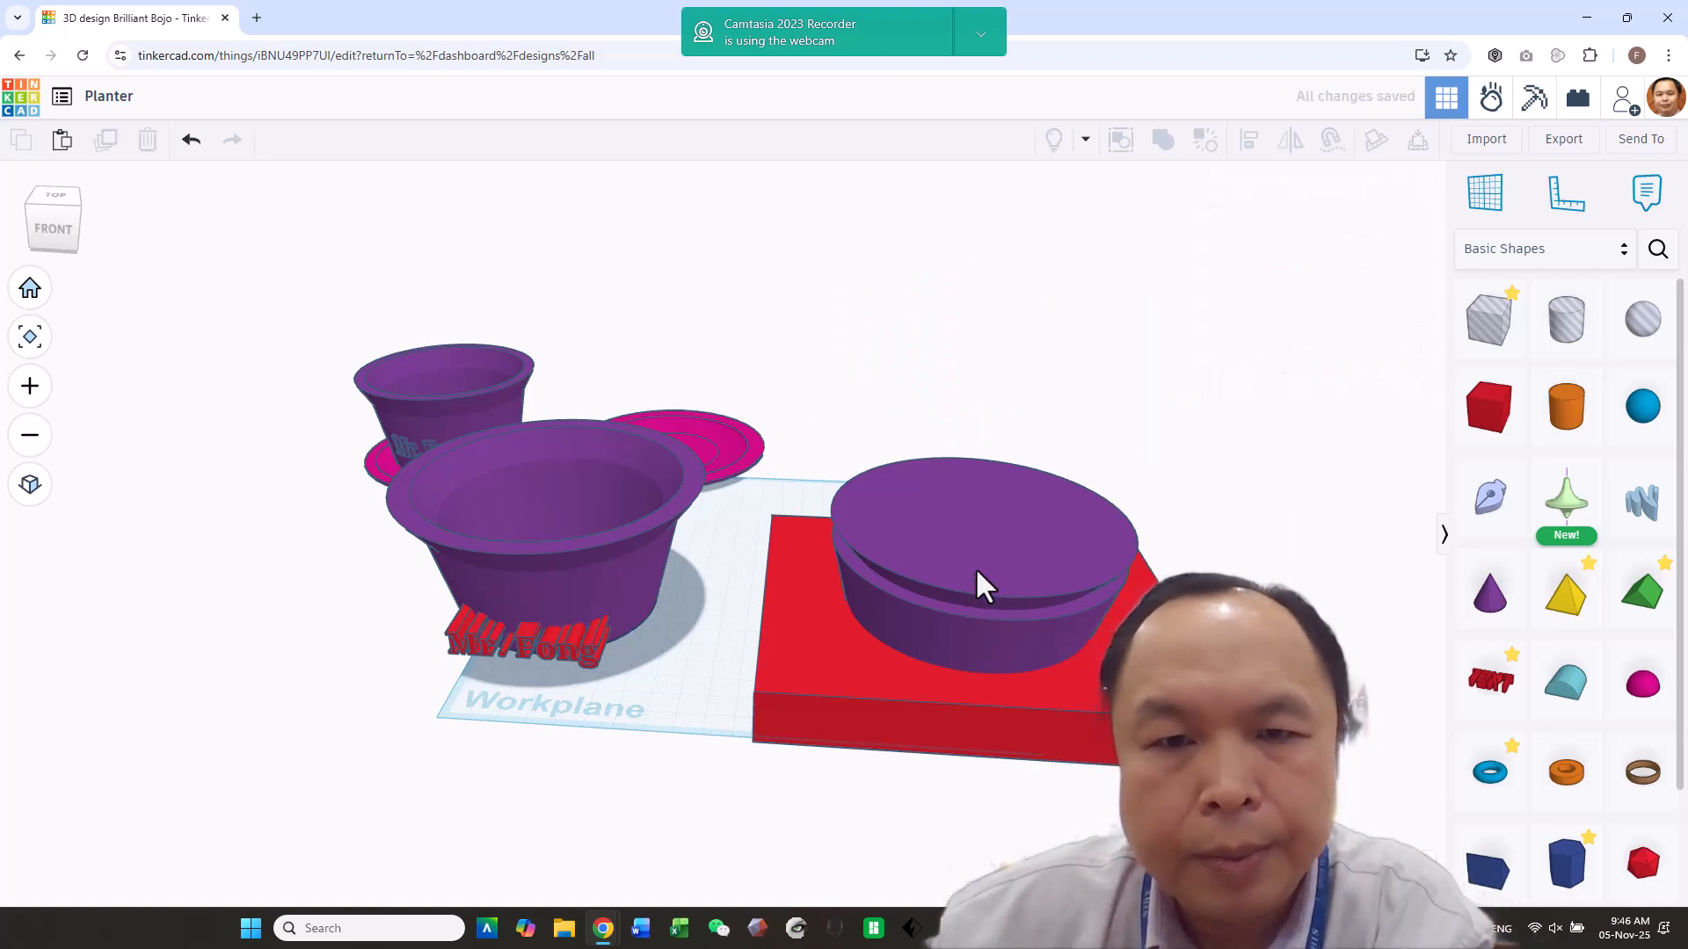
Lift out and delete the inner rim and inner cavity shapes of the pot copy, keeping only its solid tapered body.
left_click(977, 573)
left_click_drag(971, 433, 1025, 358)
key("Delete")
left_click(979, 585)
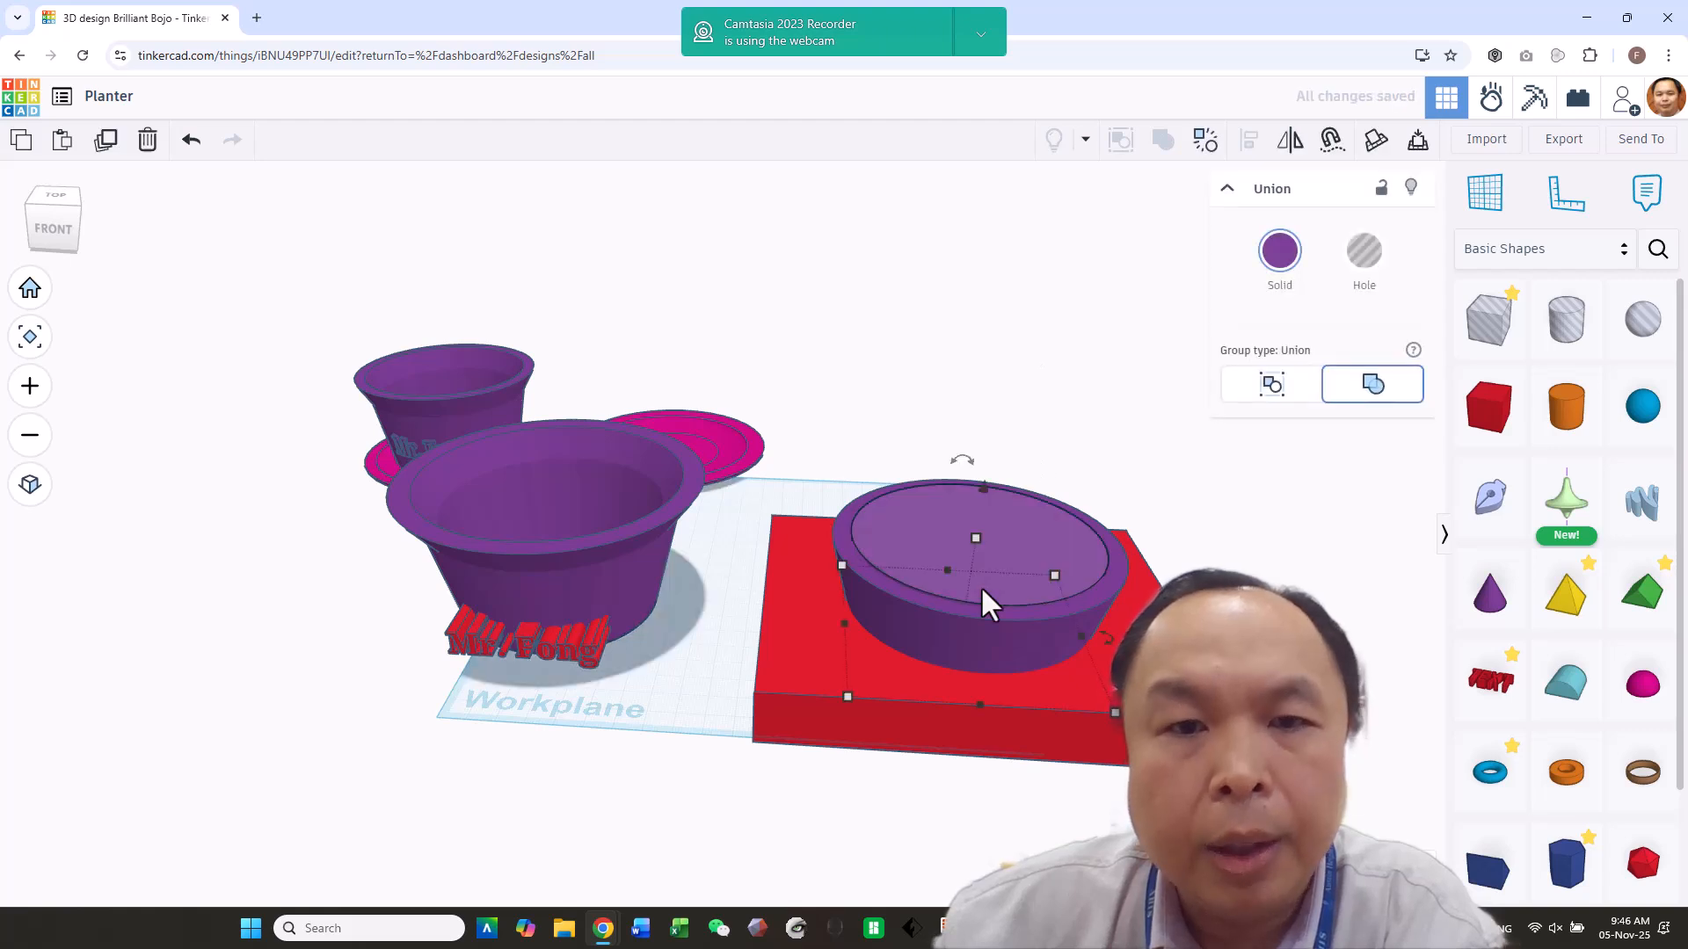
left_click(1153, 482)
left_click(1010, 523)
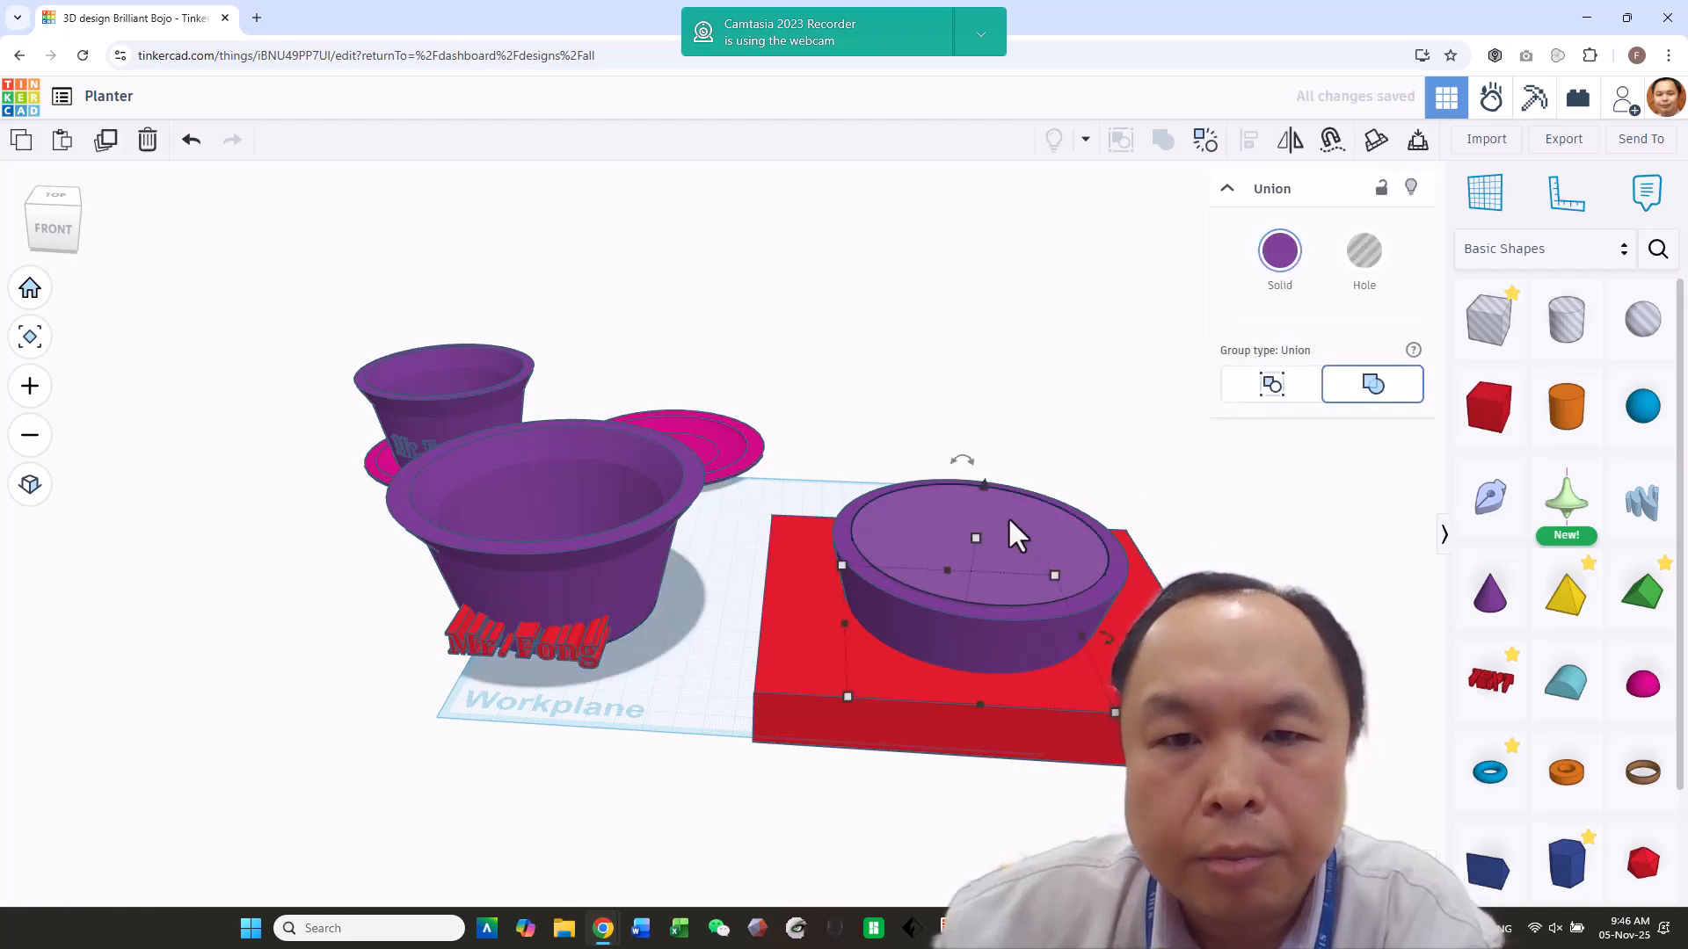
left_click_drag(985, 484, 1104, 305)
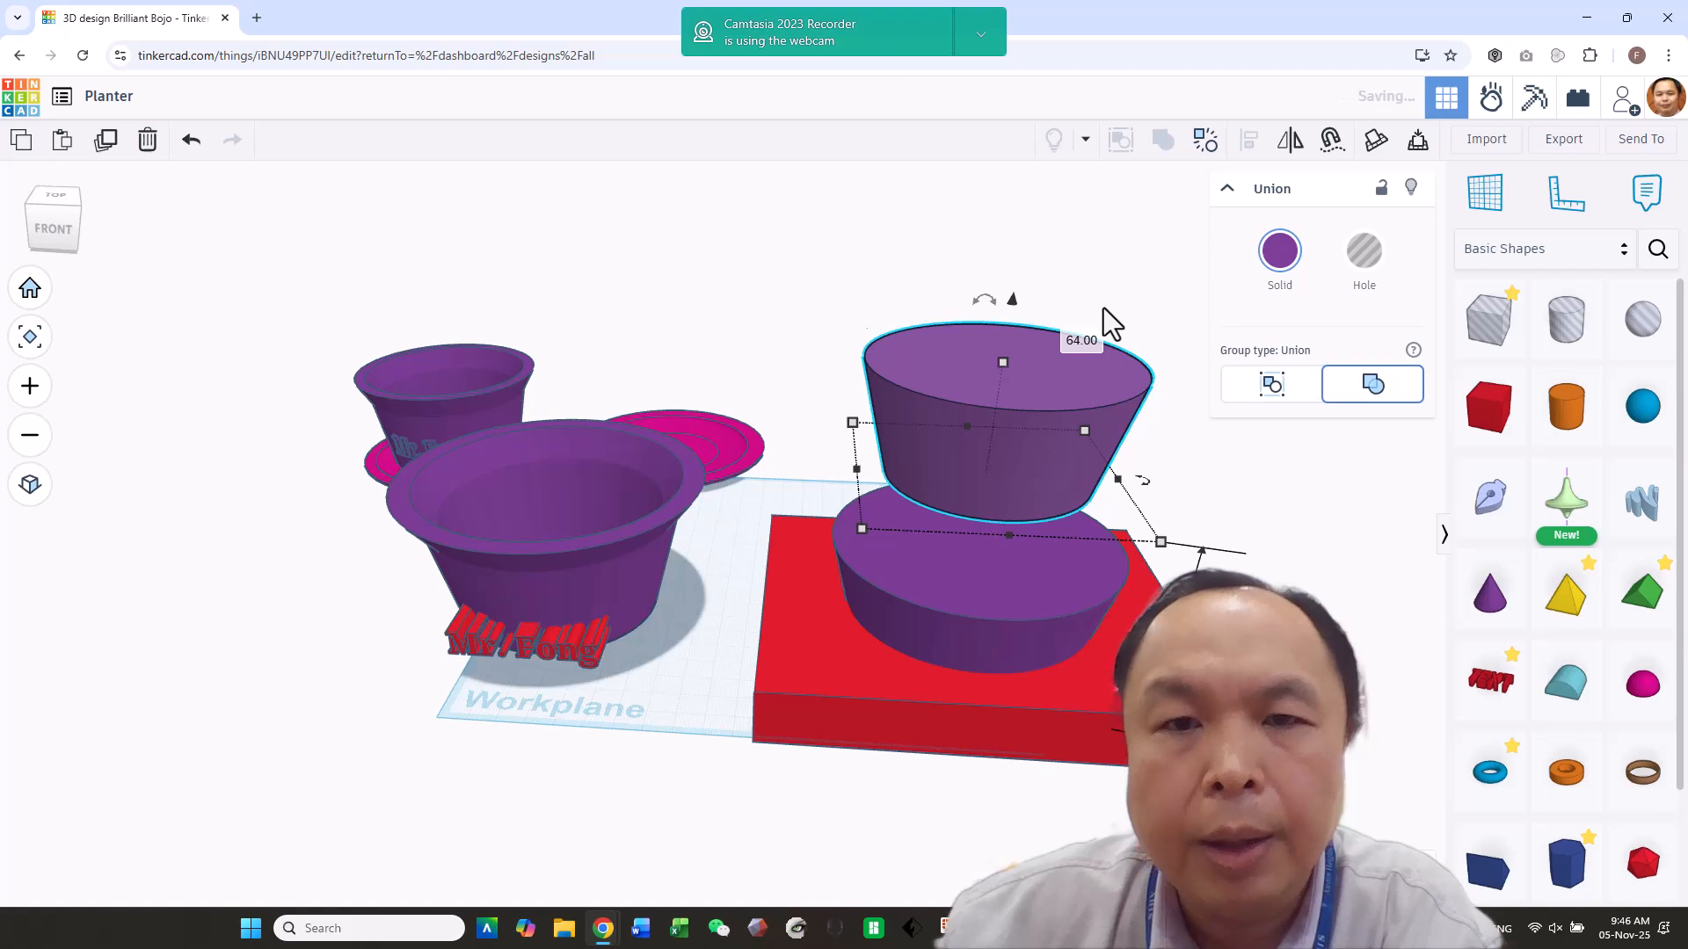
key("Delete")
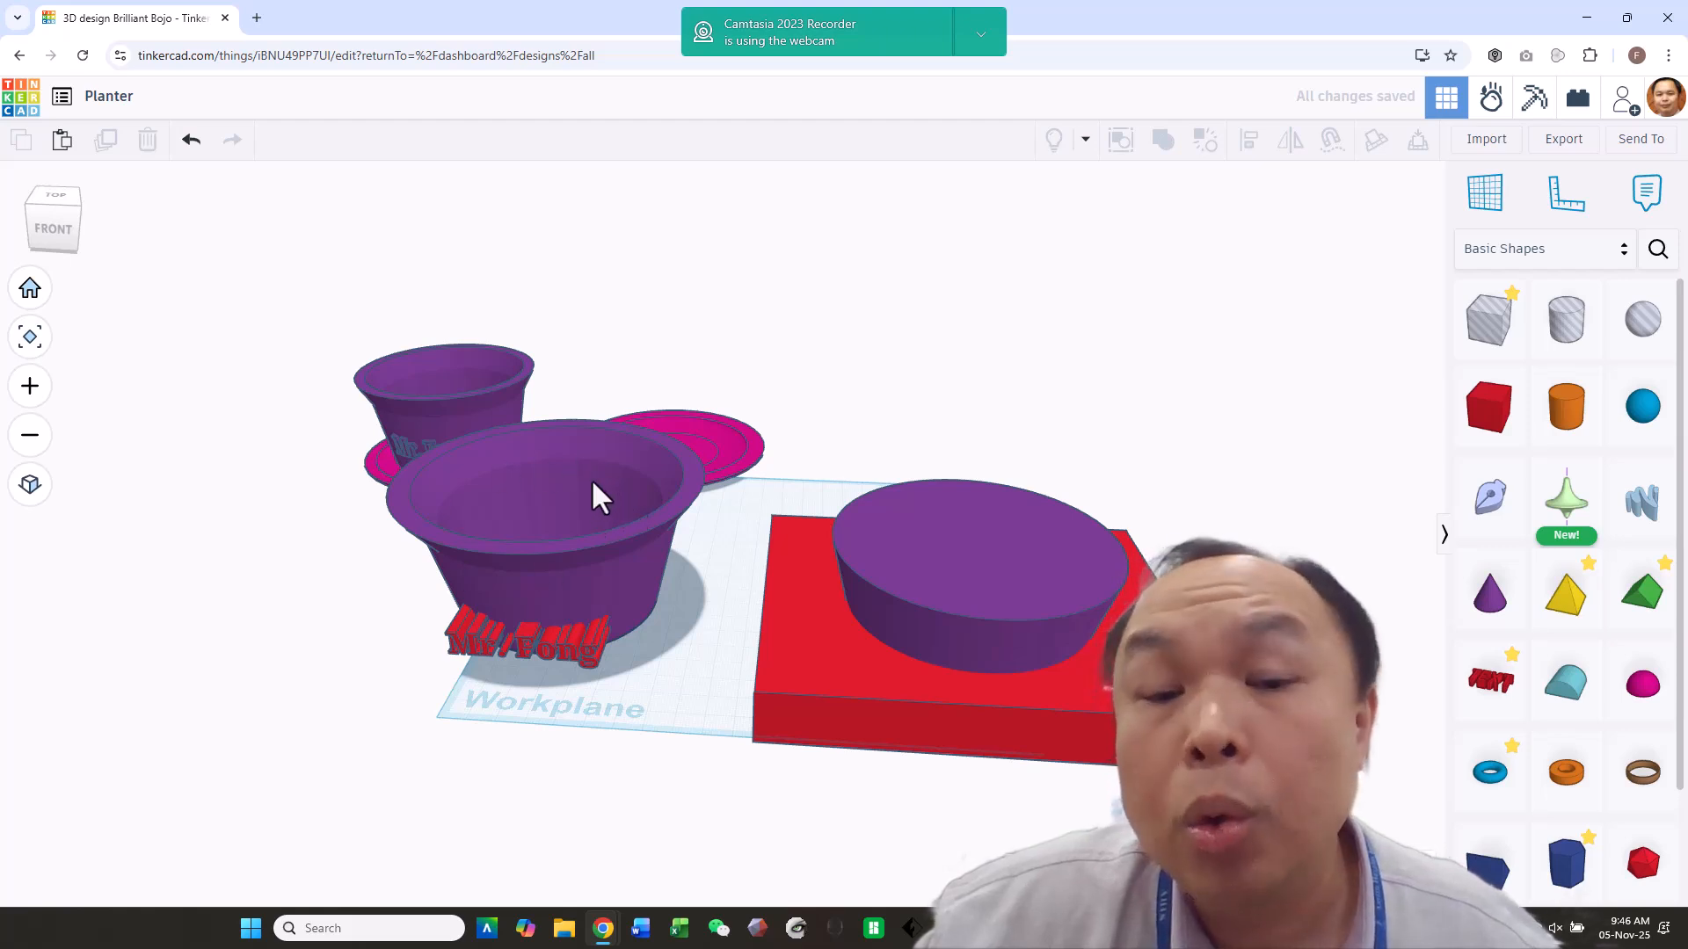
Lift the box and tapered body to clear any leftover pieces beneath them, and drop them back onto the workplane.
right_click_drag(1252, 580, 1280, 527)
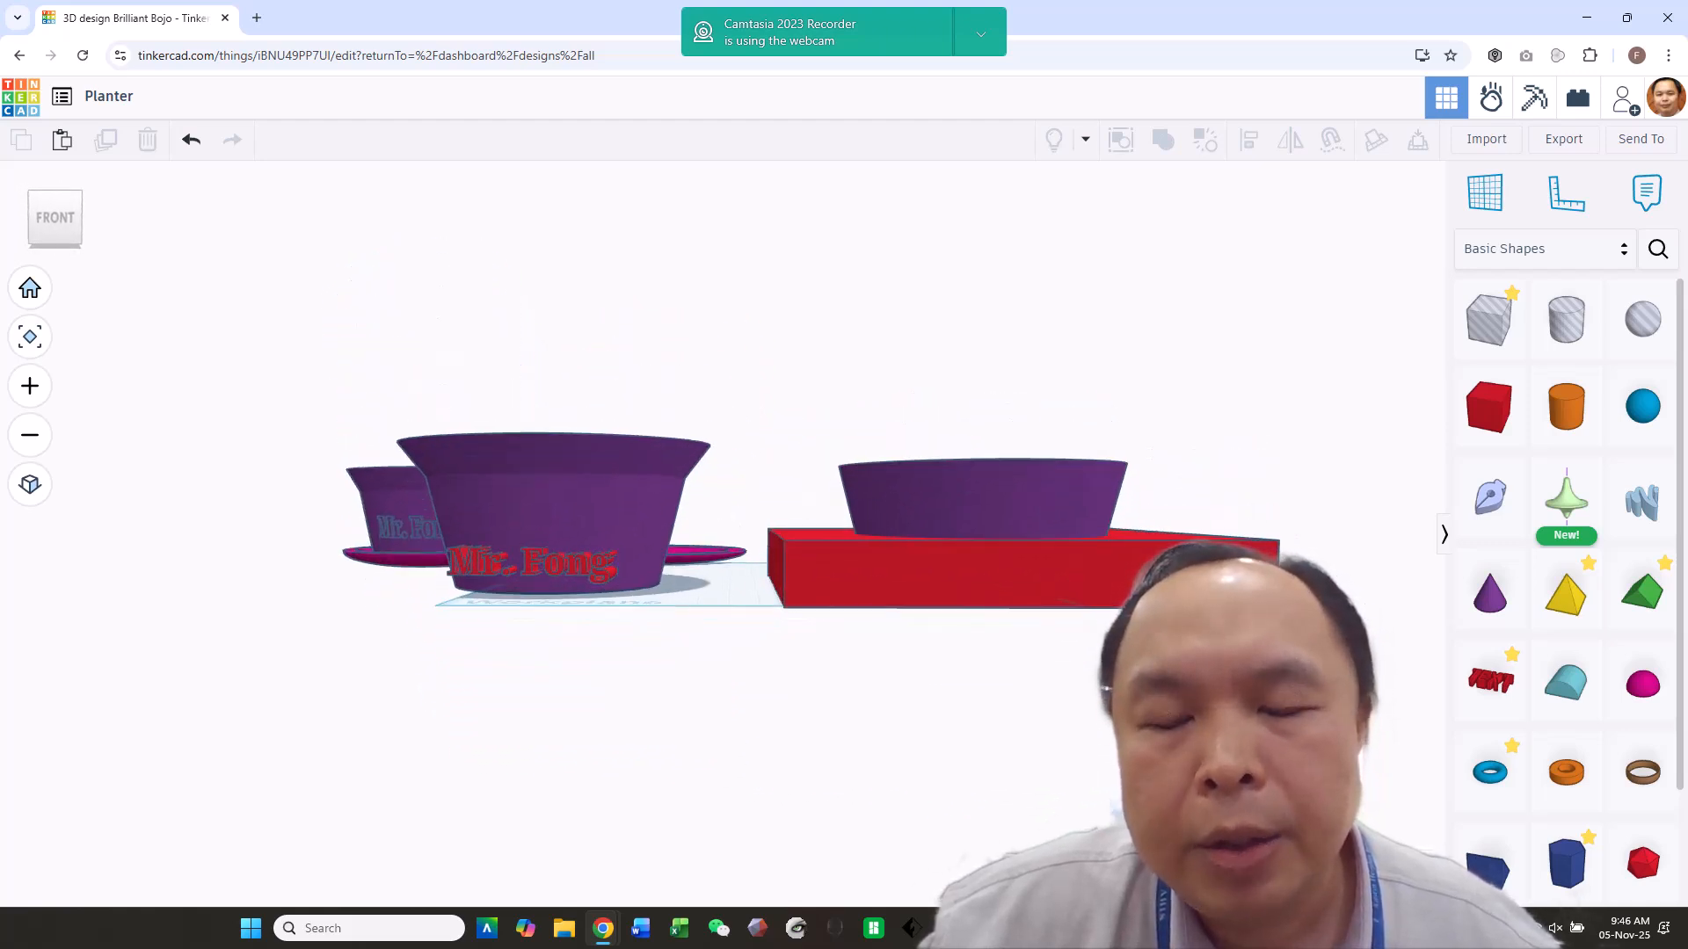
left_click_drag(789, 397, 906, 536)
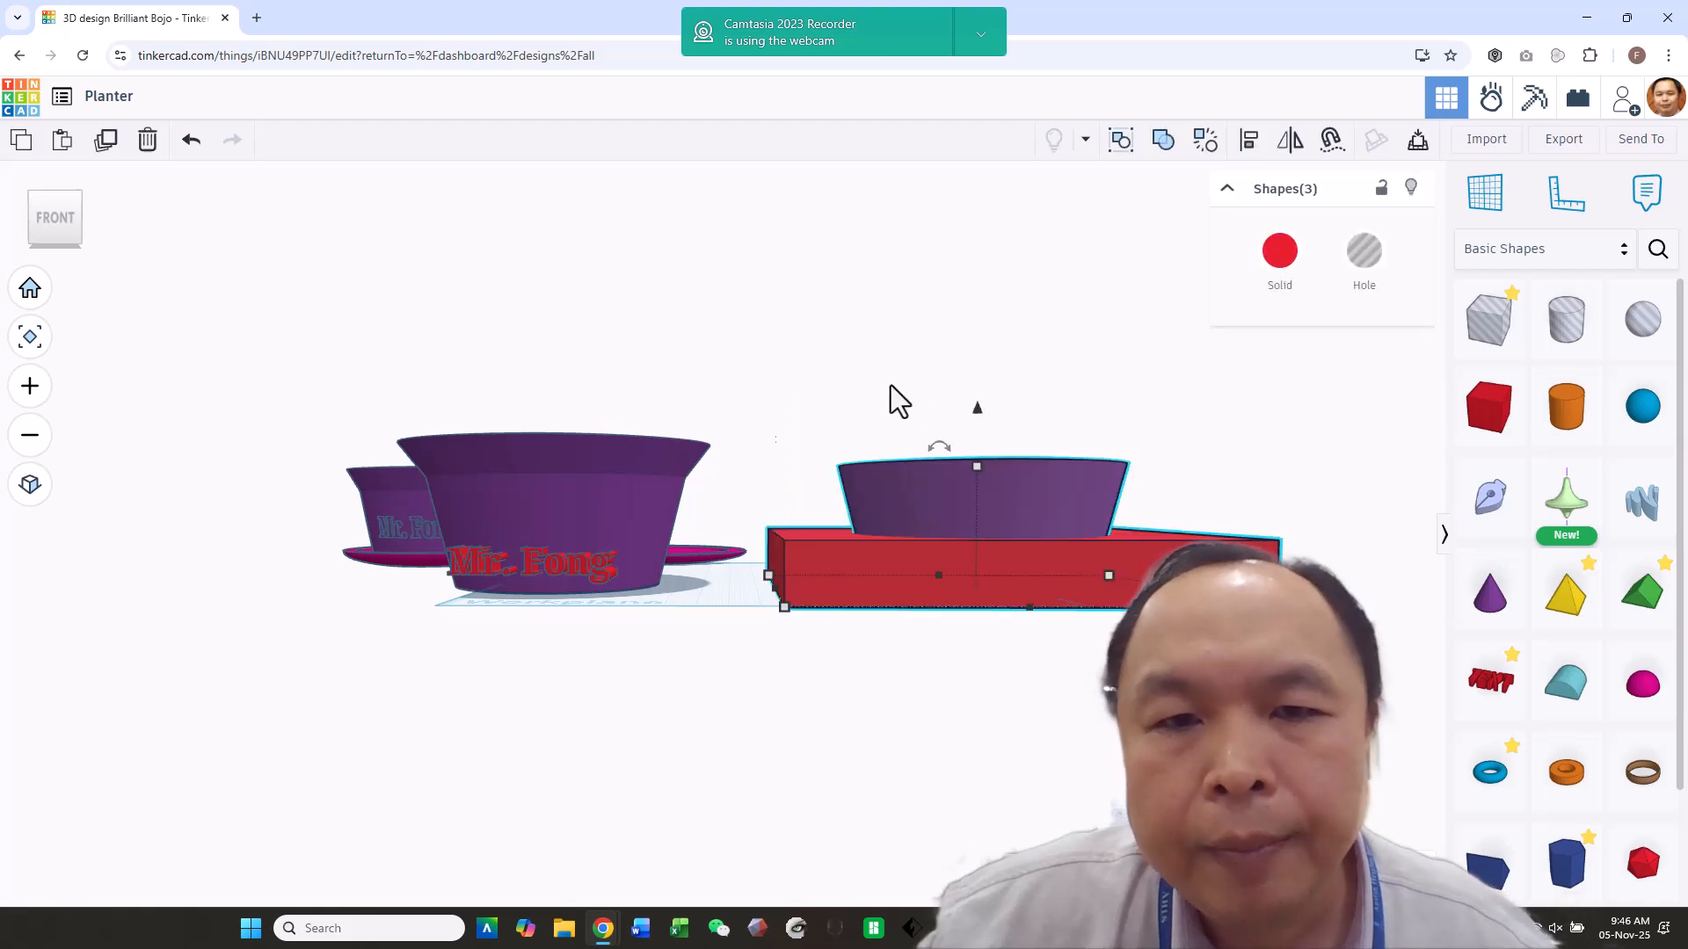
left_click_drag(977, 408, 972, 308)
left_click_drag(881, 550, 1016, 629)
key("Delete")
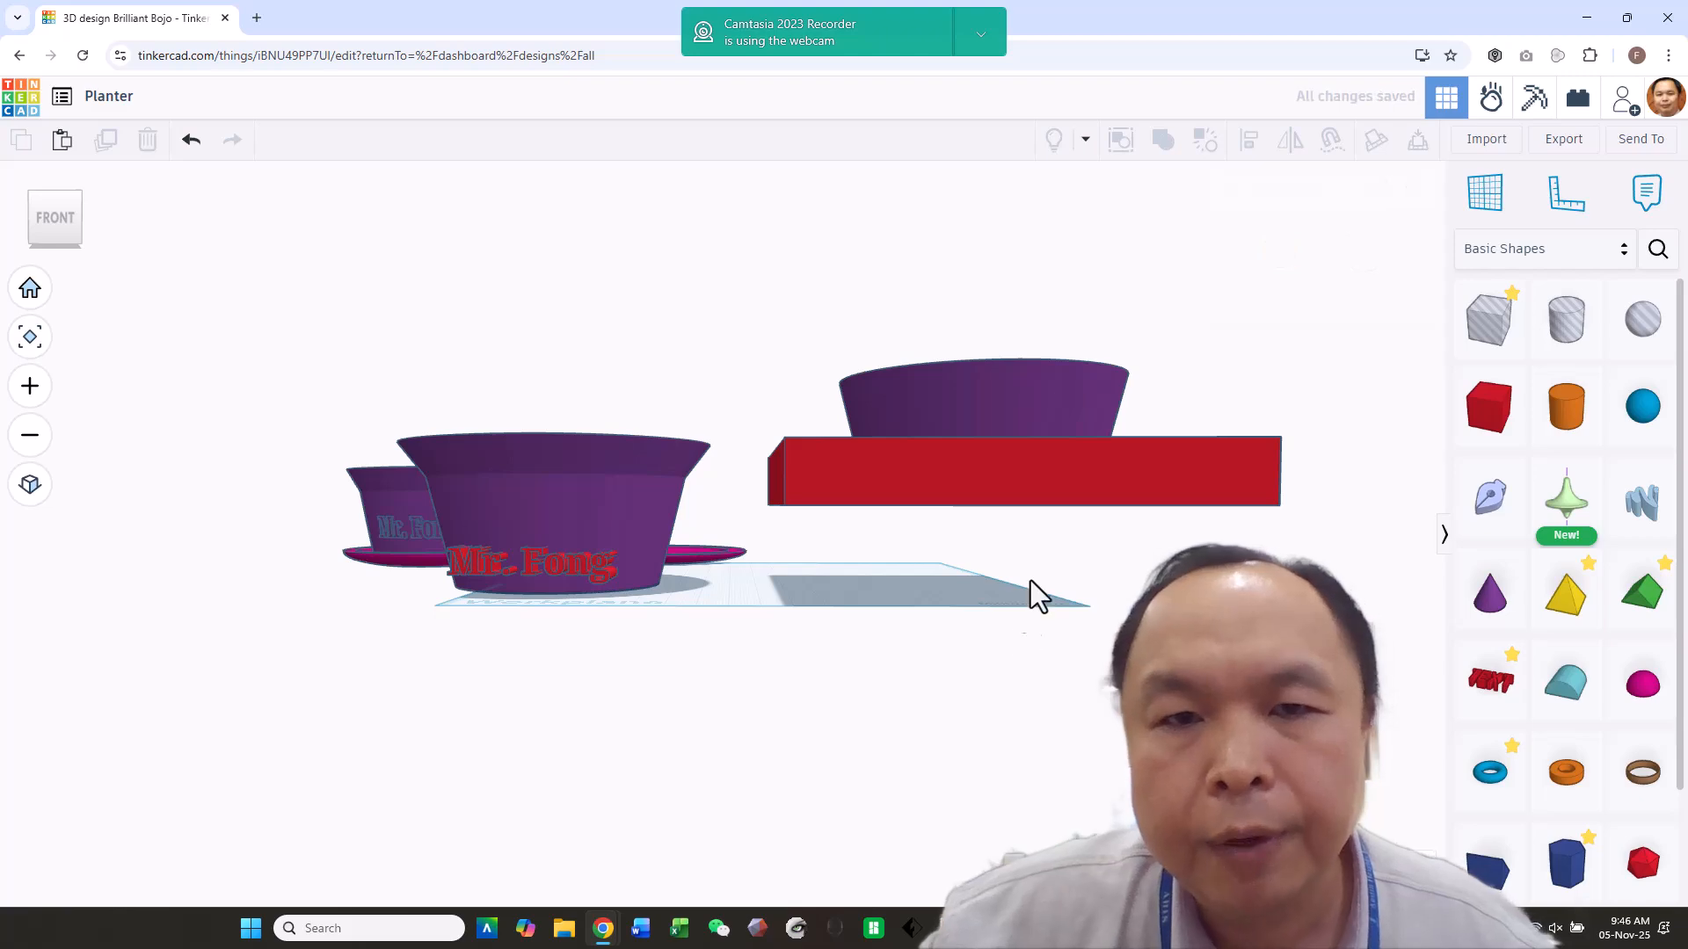
left_click_drag(932, 334, 1011, 531)
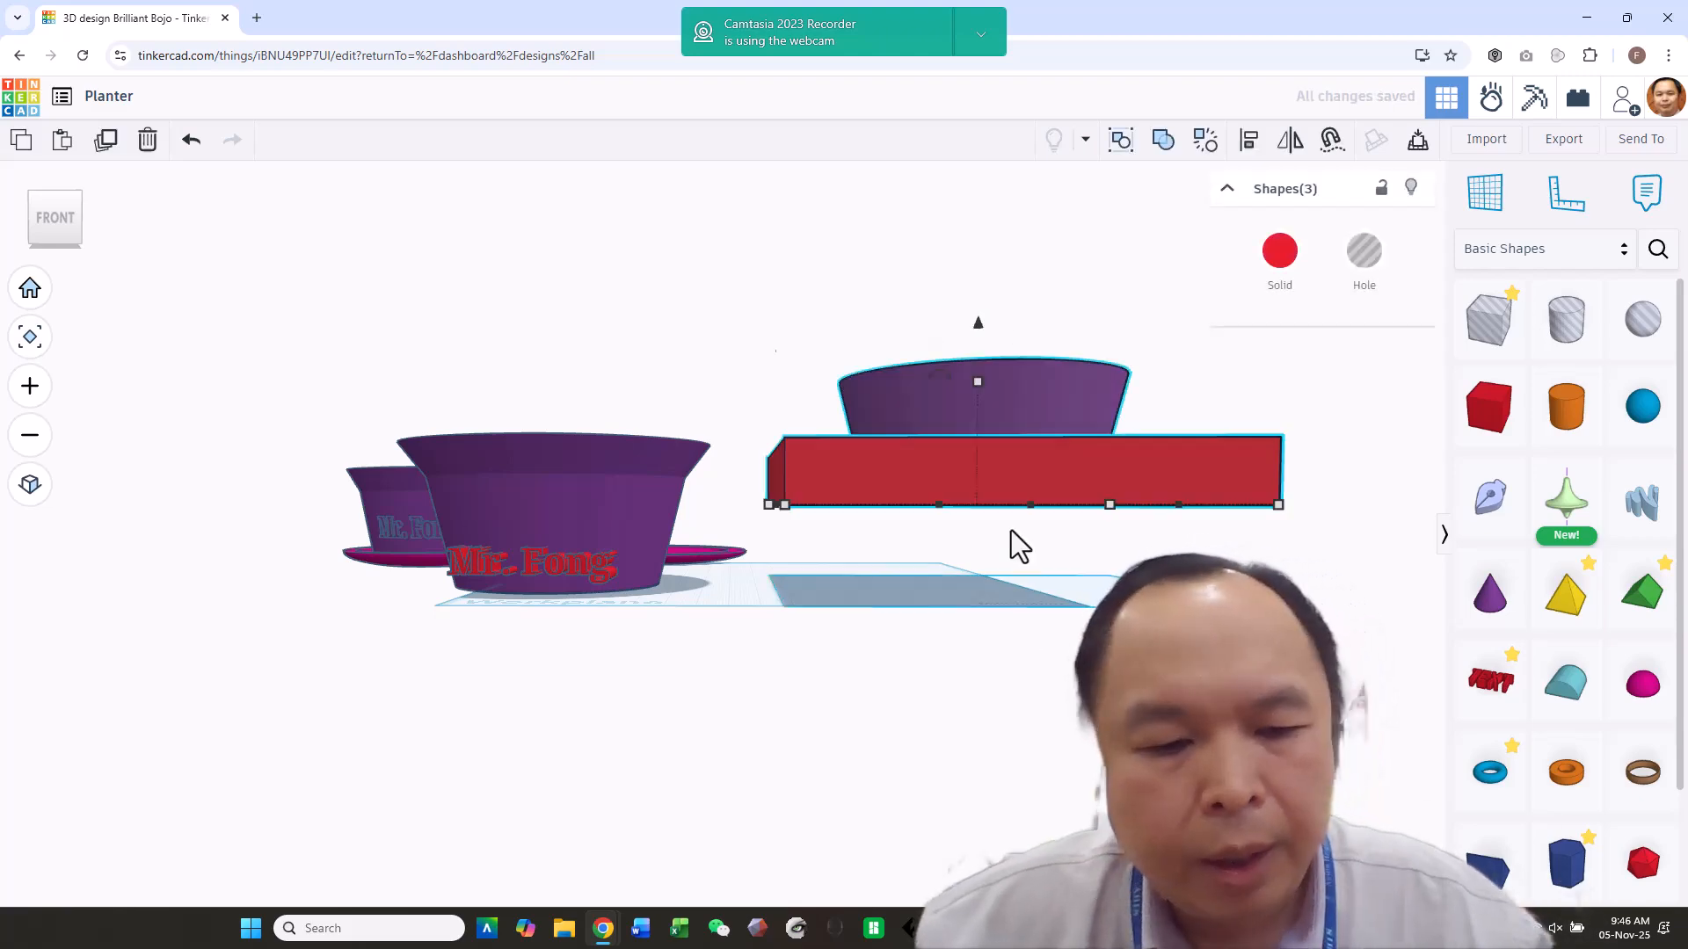
key("d")
mouse_move(1044, 745)
right_mouse_down()
mouse_move(999, 824)
mouse_move(1079, 799)
mouse_move(1090, 773)
mouse_move(1062, 735)
right_mouse_up()
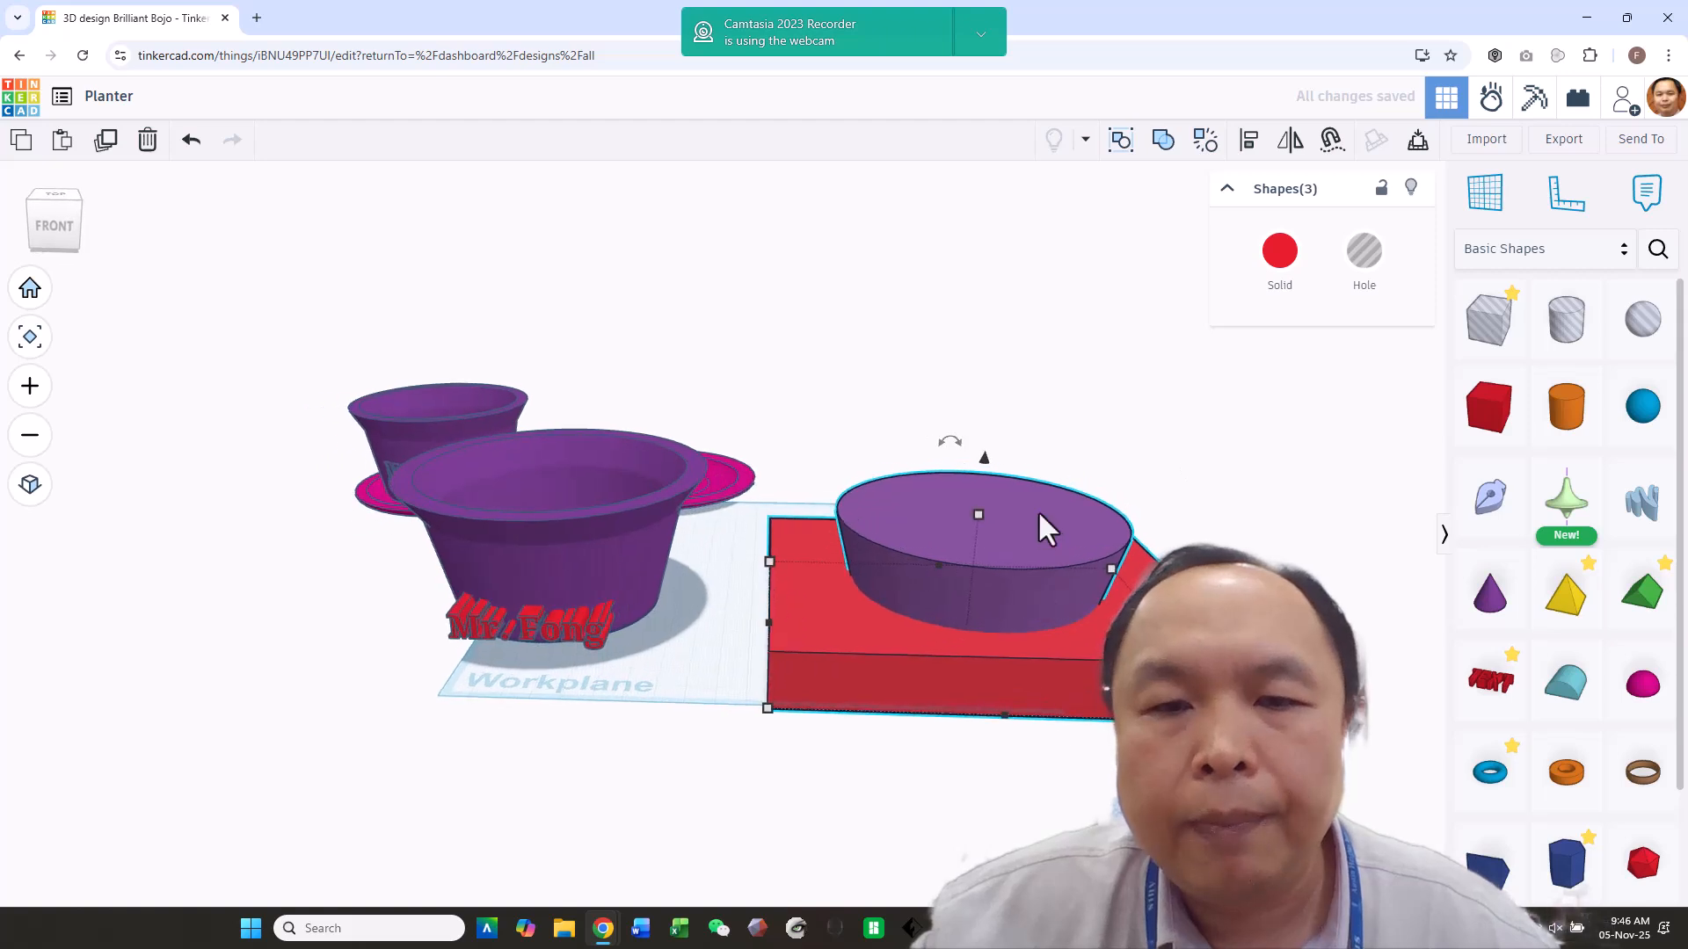
Turn the tapered body into a hole and group it with the red box to cut a pot-shaped opening through it.
left_click(1368, 498)
left_click(1040, 558)
left_click(1362, 252)
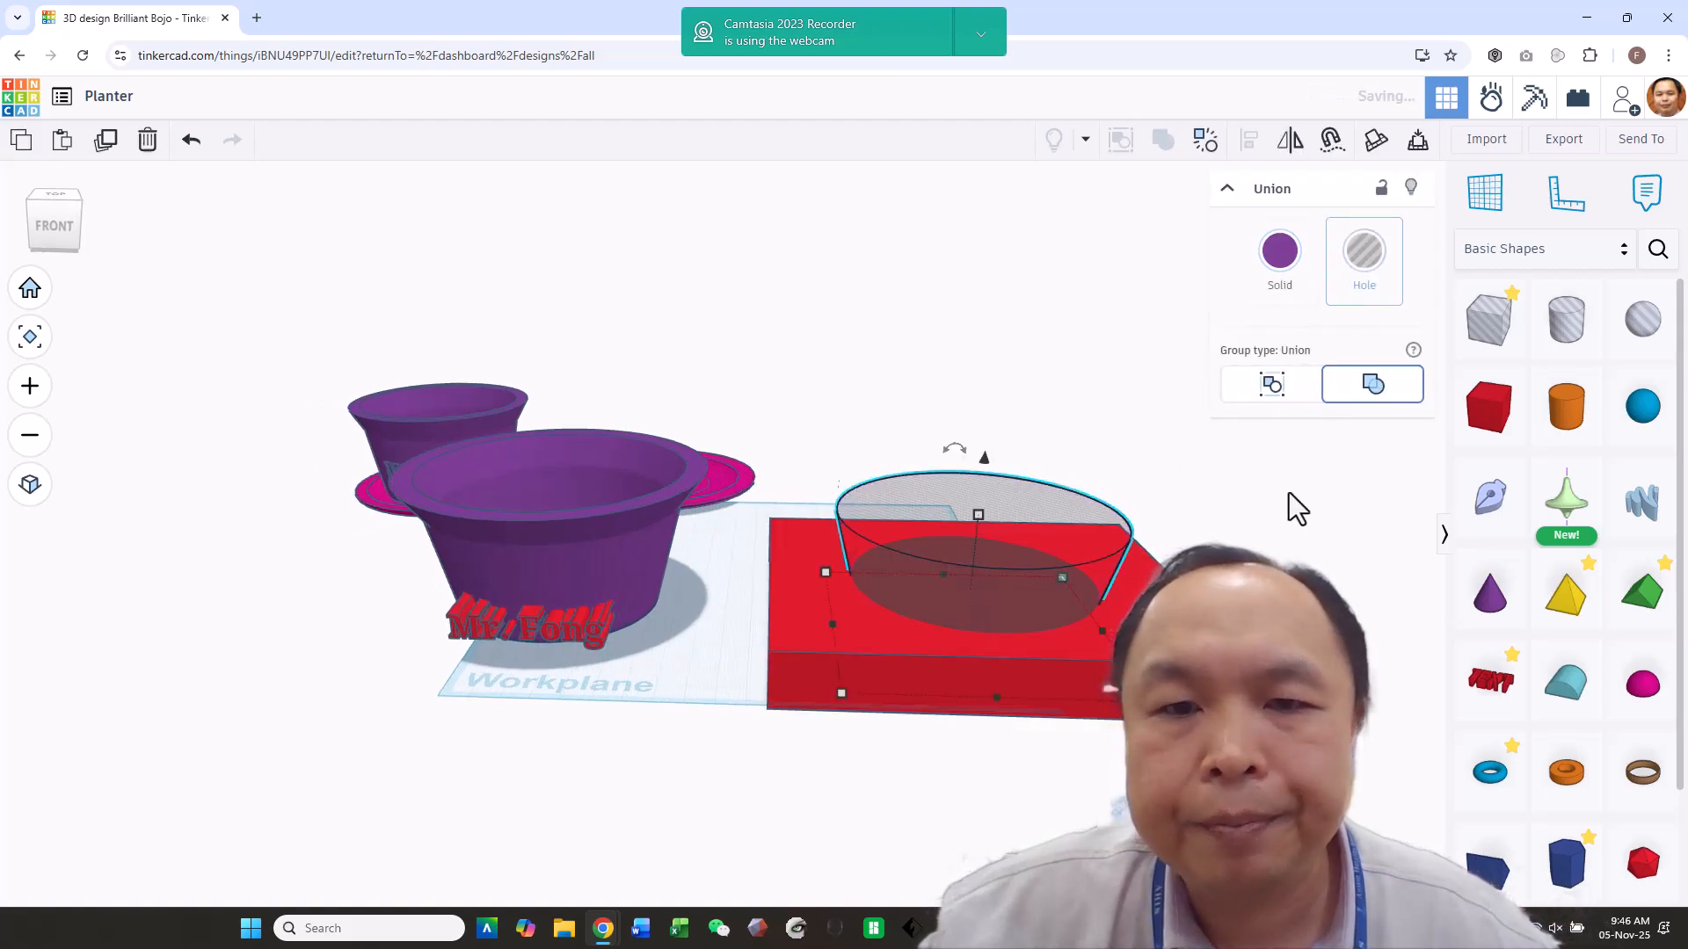
key("ctrl+shift+g")
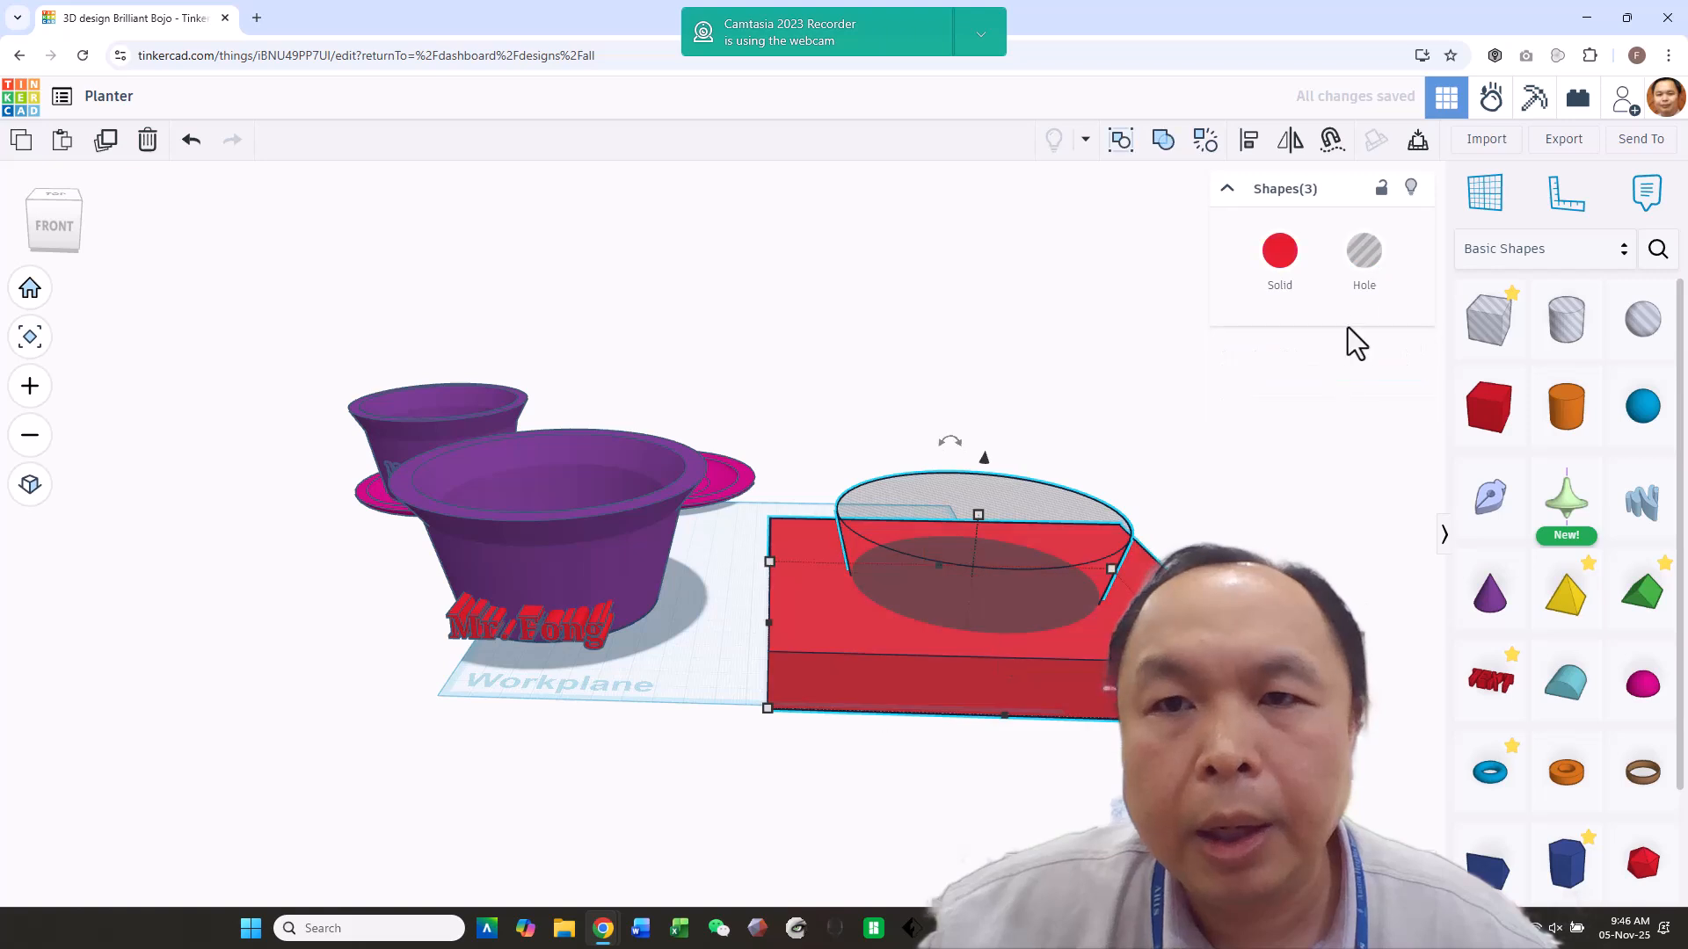
left_click(1163, 142)
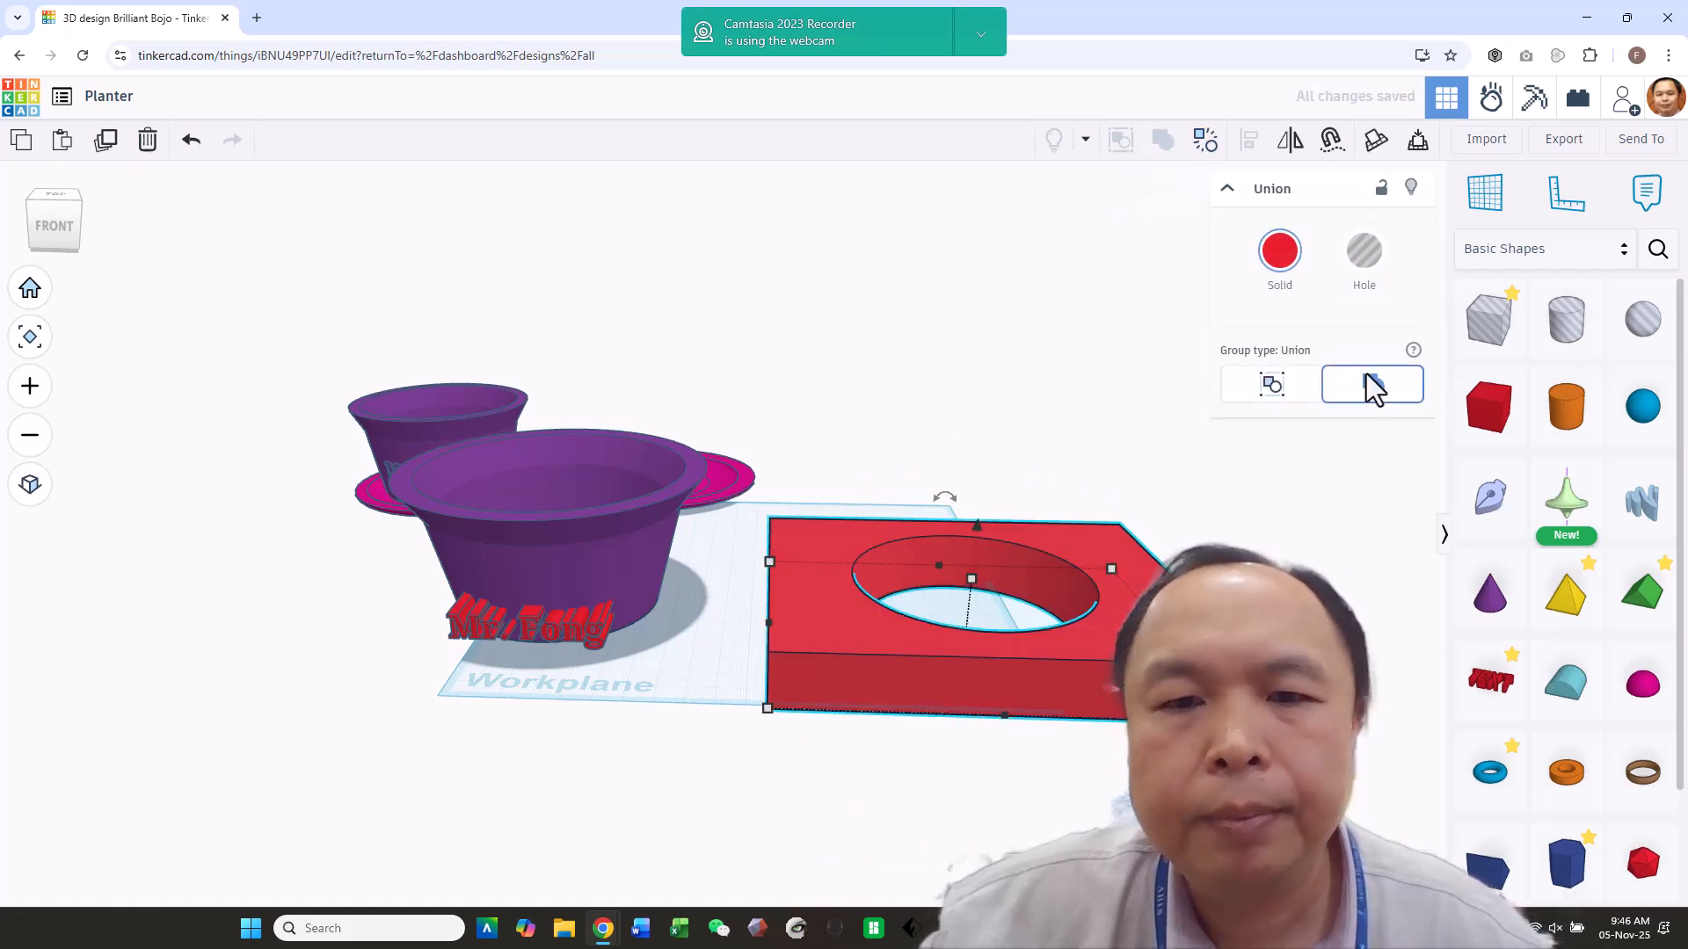
Move the cut-out box over the original pot's base and name text, and turn it into a hole.
right_click_drag(879, 563, 889, 619)
left_click_drag(1090, 695, 687, 700)
left_click(1365, 255)
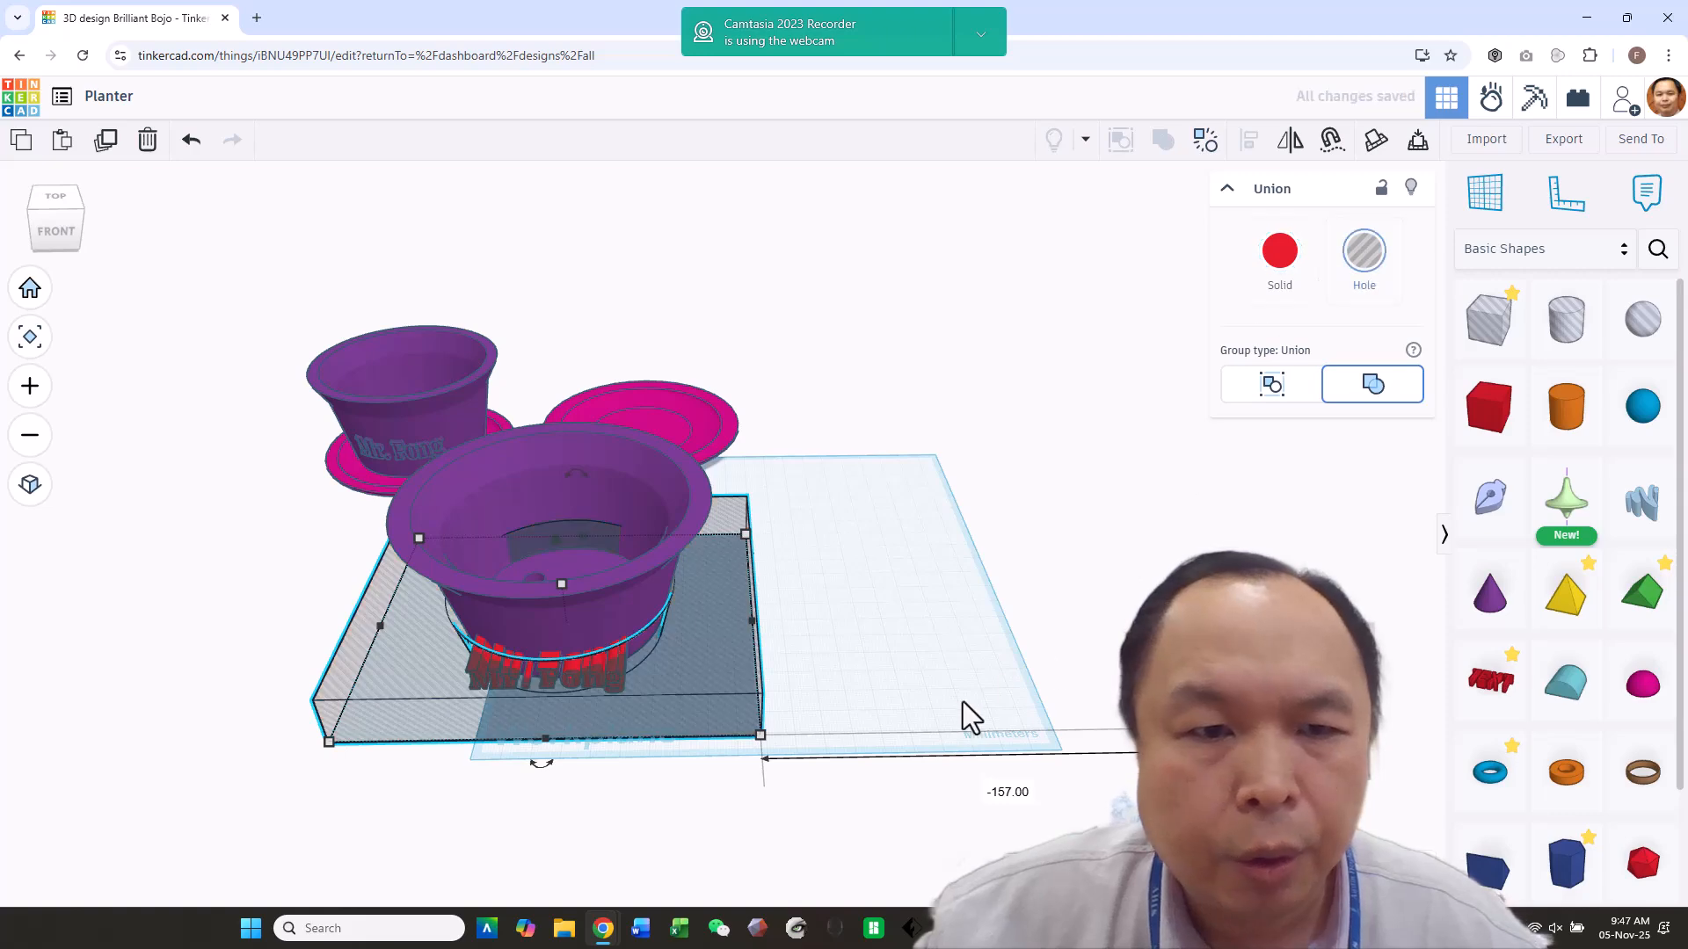
Shift the hole box in small moves to the left until its round opening fits around the pot's lower wall.
left_click_drag(724, 661, 721, 655)
right_click_drag(915, 615, 713, 479)
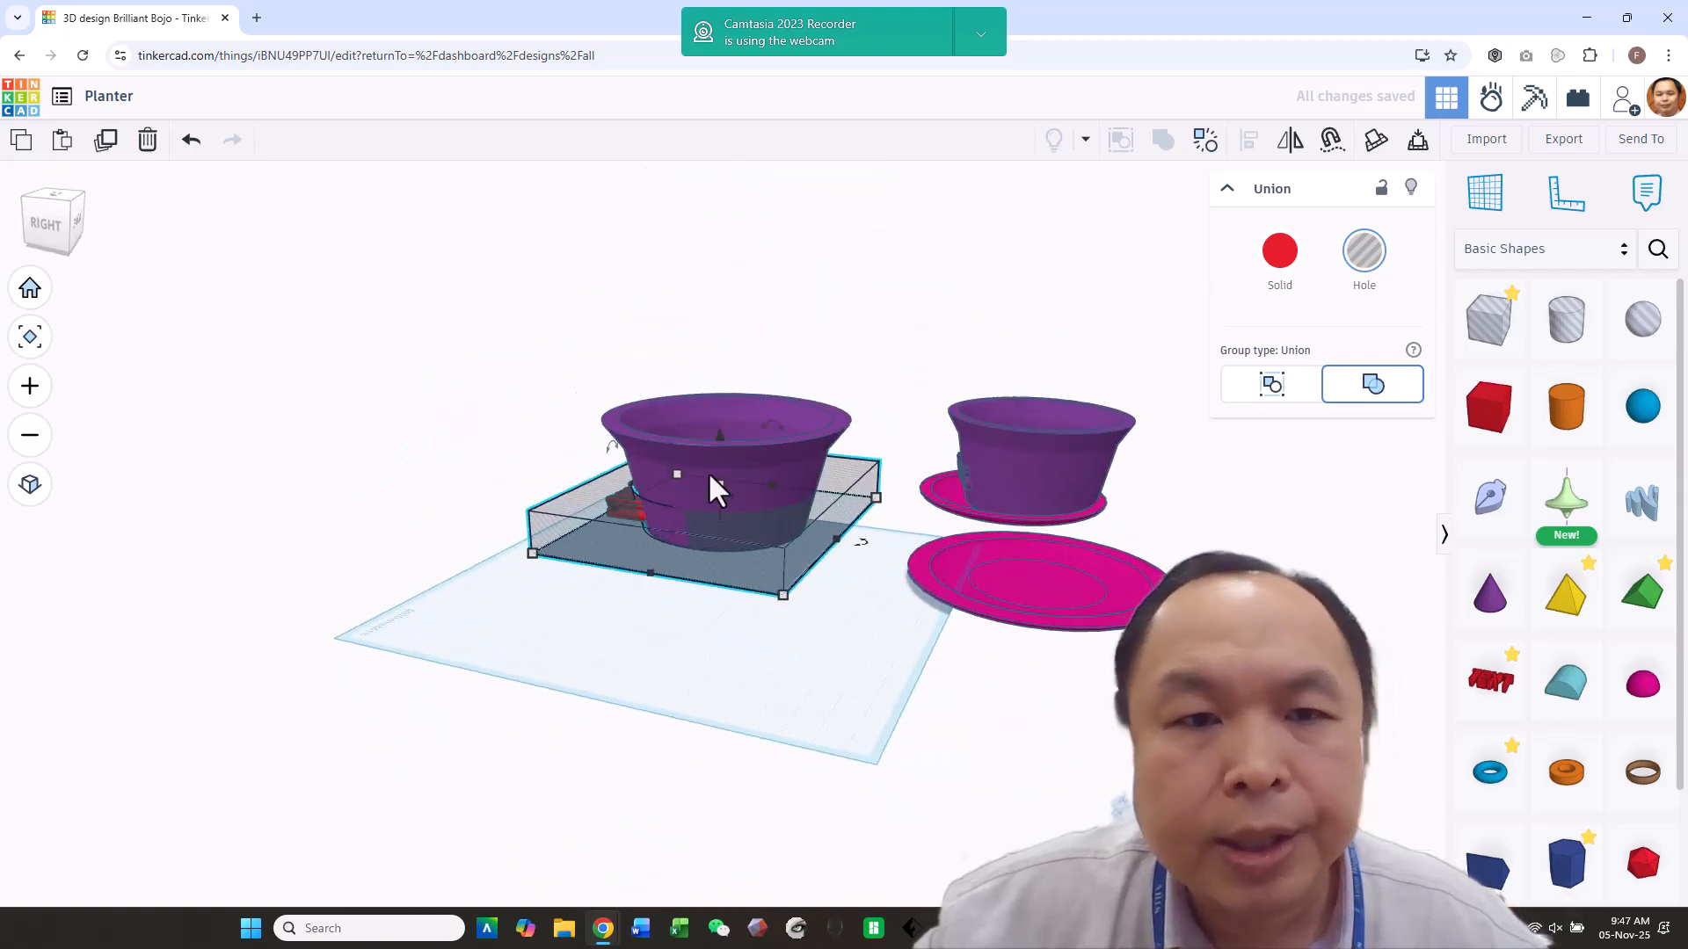
left_click_drag(777, 600, 789, 608)
right_click_drag(835, 661, 1031, 729)
right_click_drag(452, 782, 493, 789)
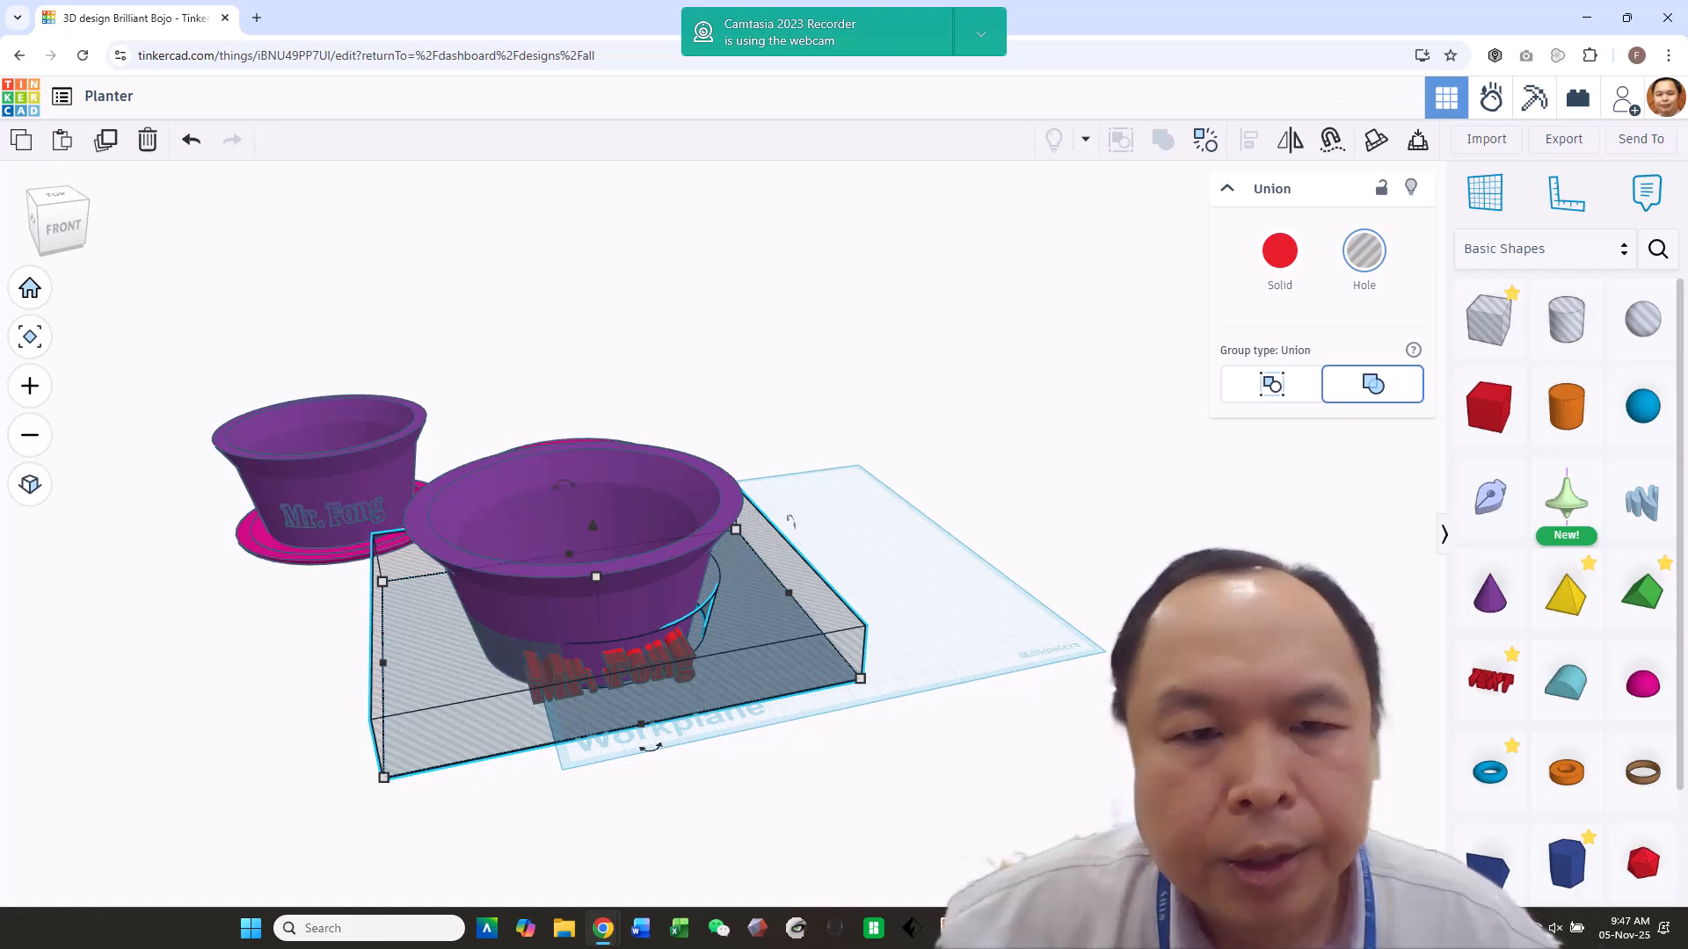
key("Left")
key("Left")
key("Left")
key("Left")
key("Left")
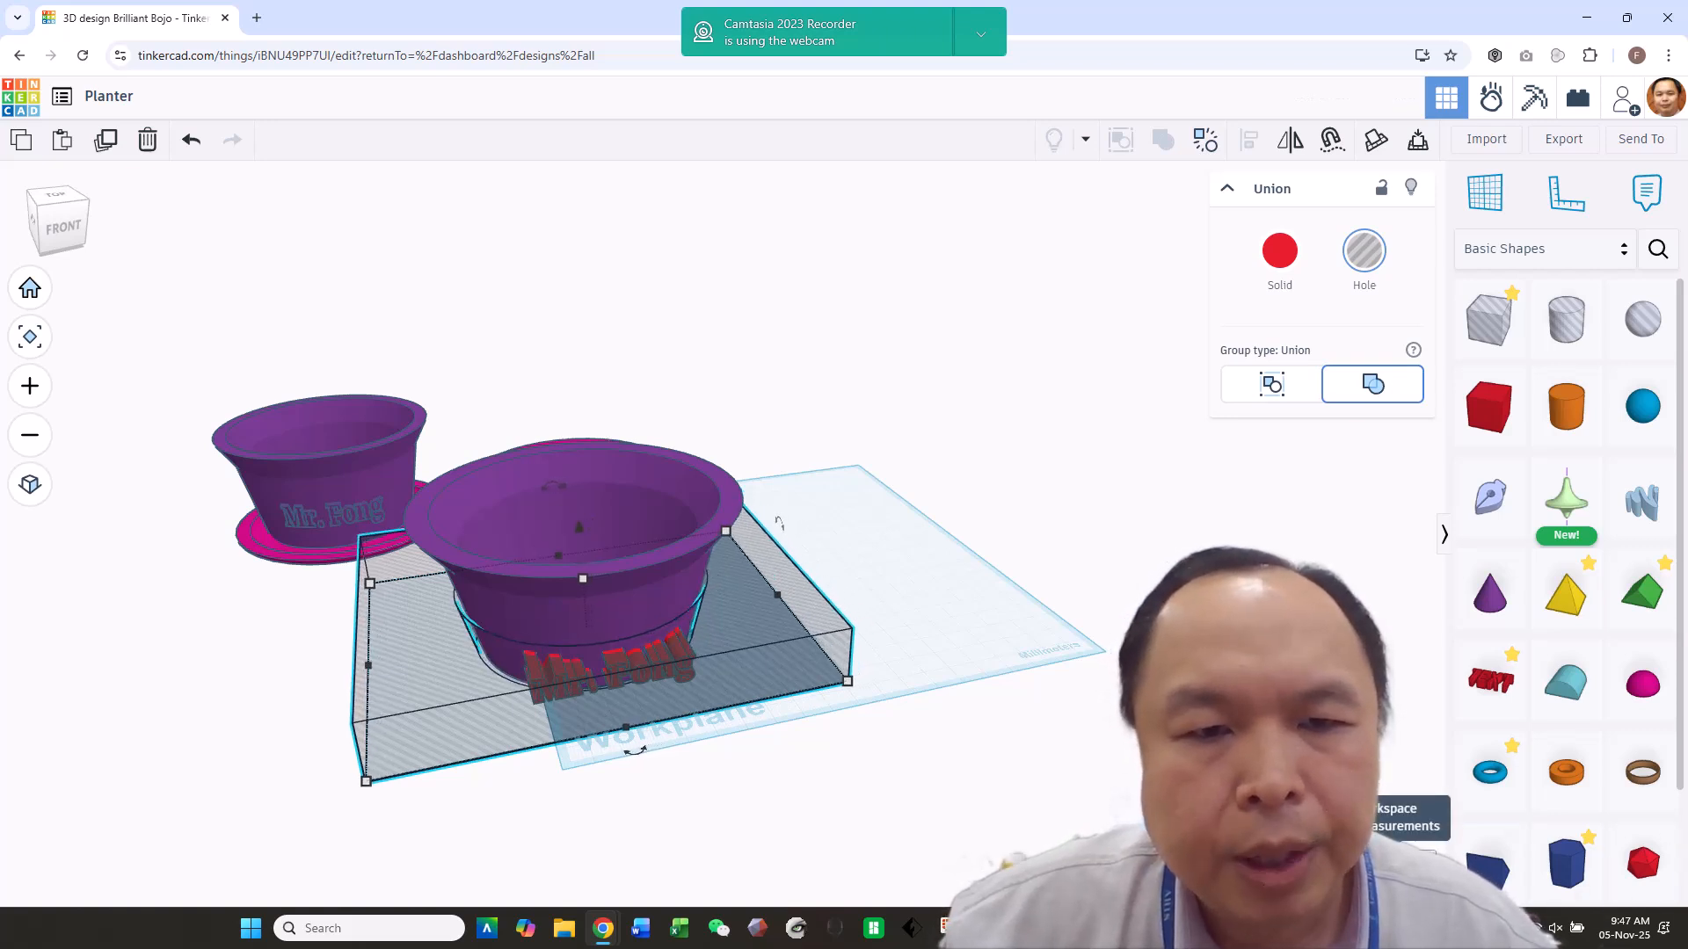
Check the hole box's fit from the side and above, and nudge it slightly towards the front of the pot.
right_click_drag(580, 805, 920, 817)
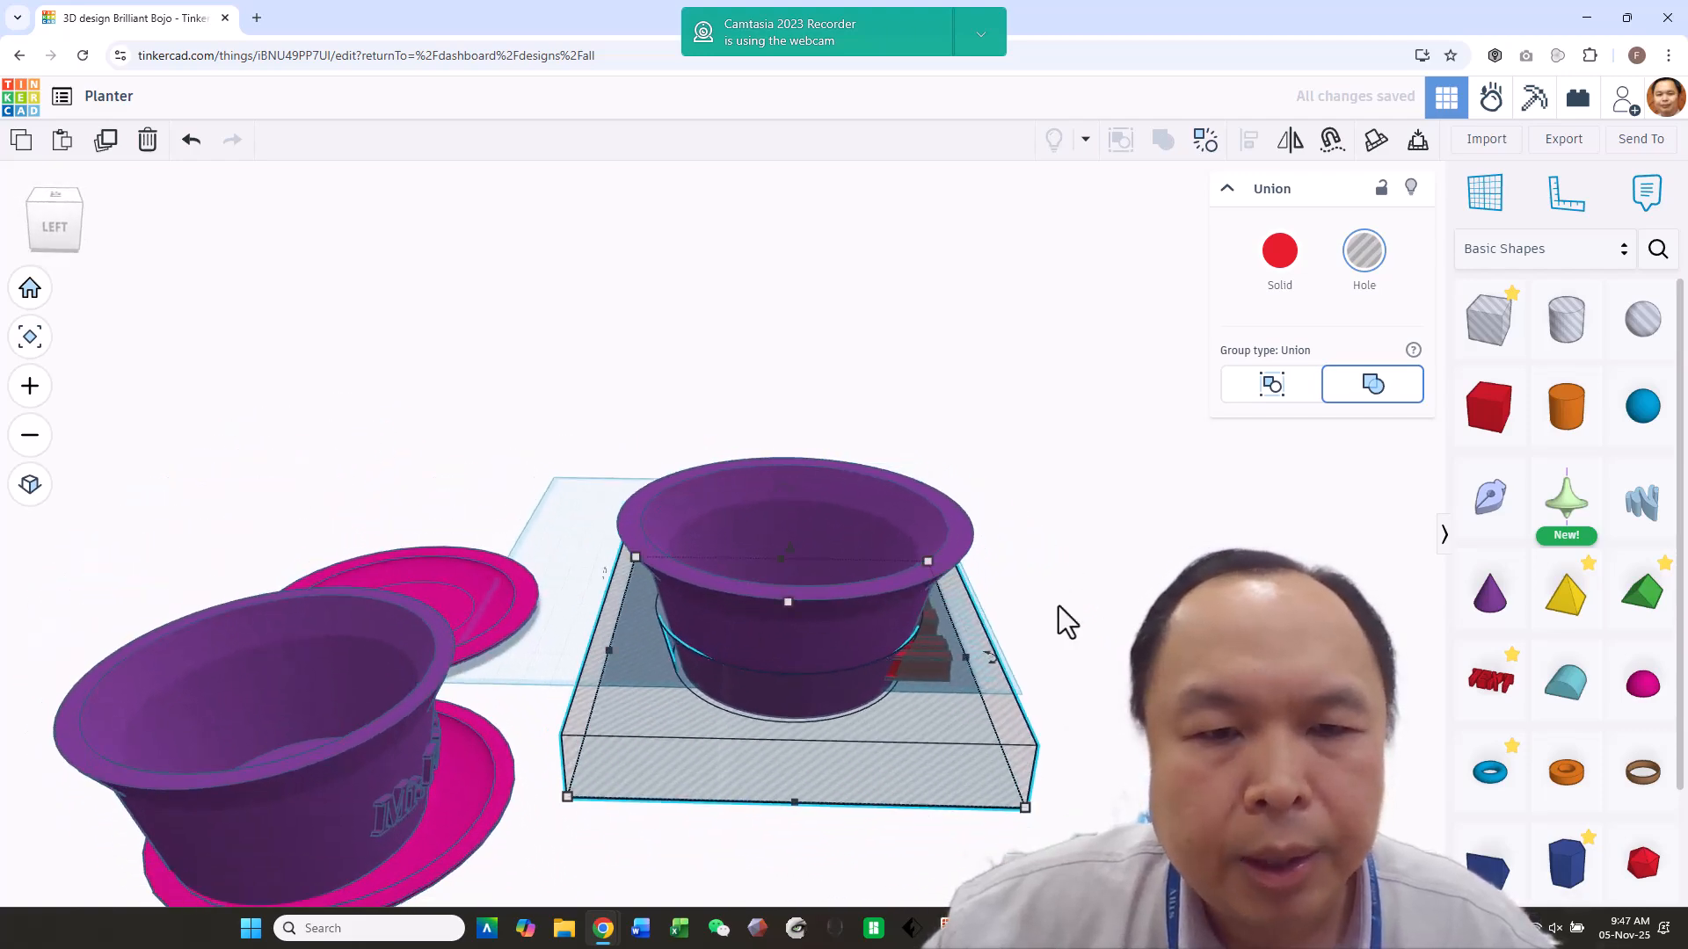
scroll(1046, 633, "up", 3)
right_click_drag(1115, 640, 620, 527)
right_click_drag(723, 768, 558, 709)
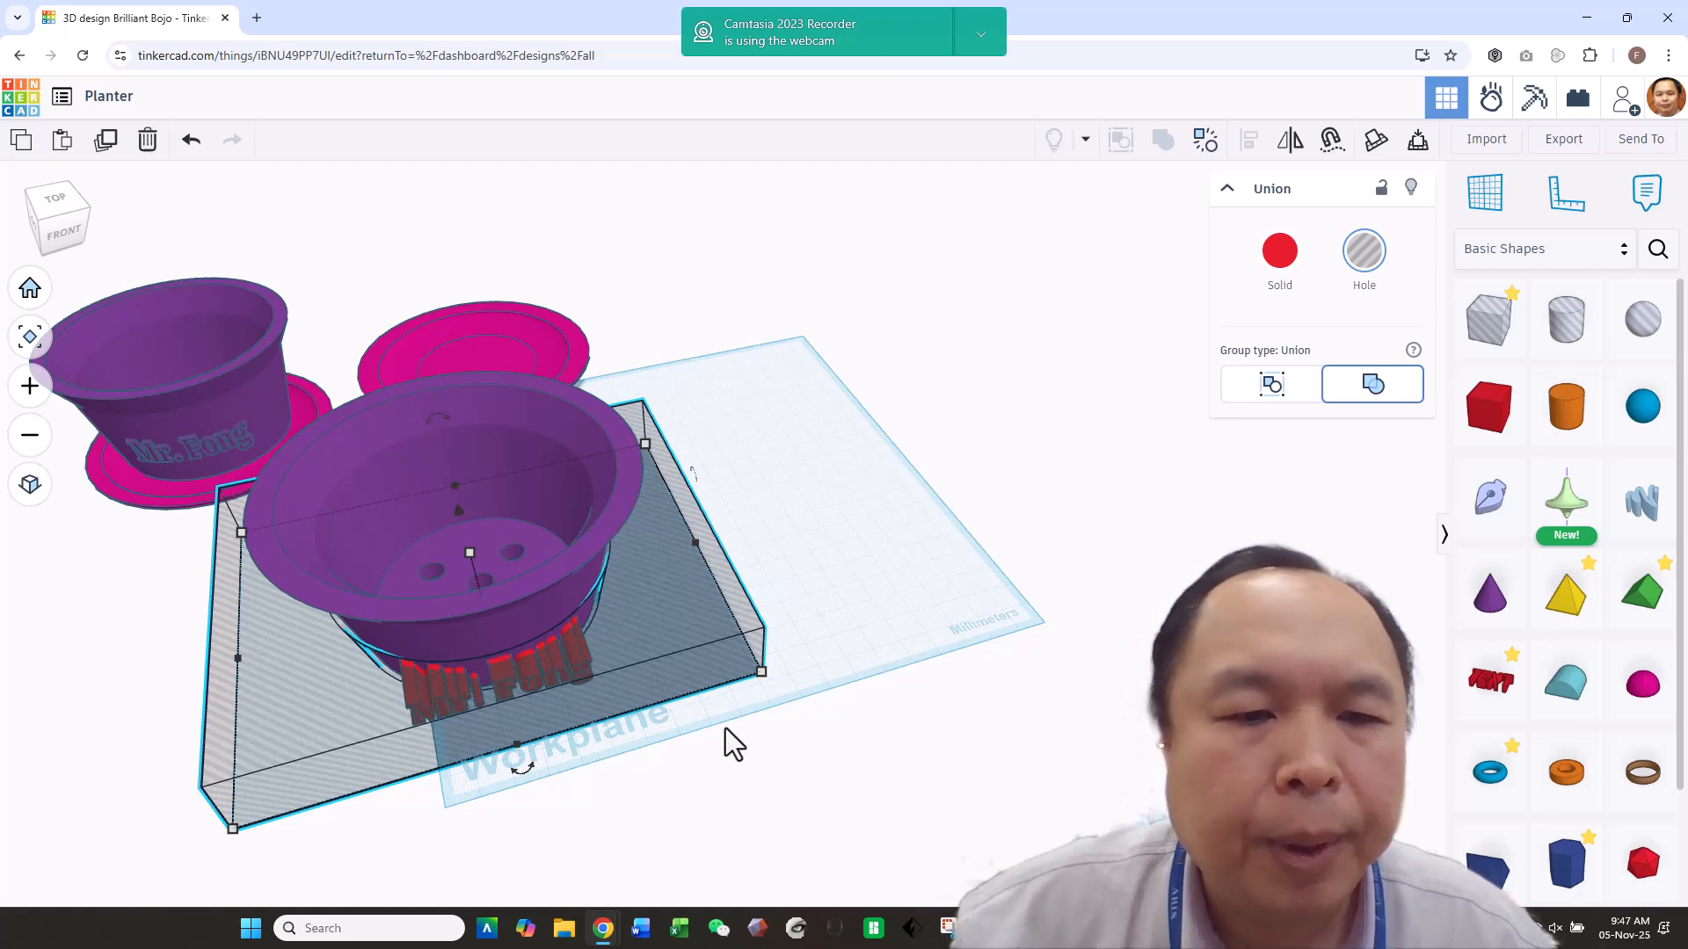
key("Down")
Select the pot, name text and hole box and group them to trim the text to the pot's outer wall.
right_click_drag(510, 821, 489, 657)
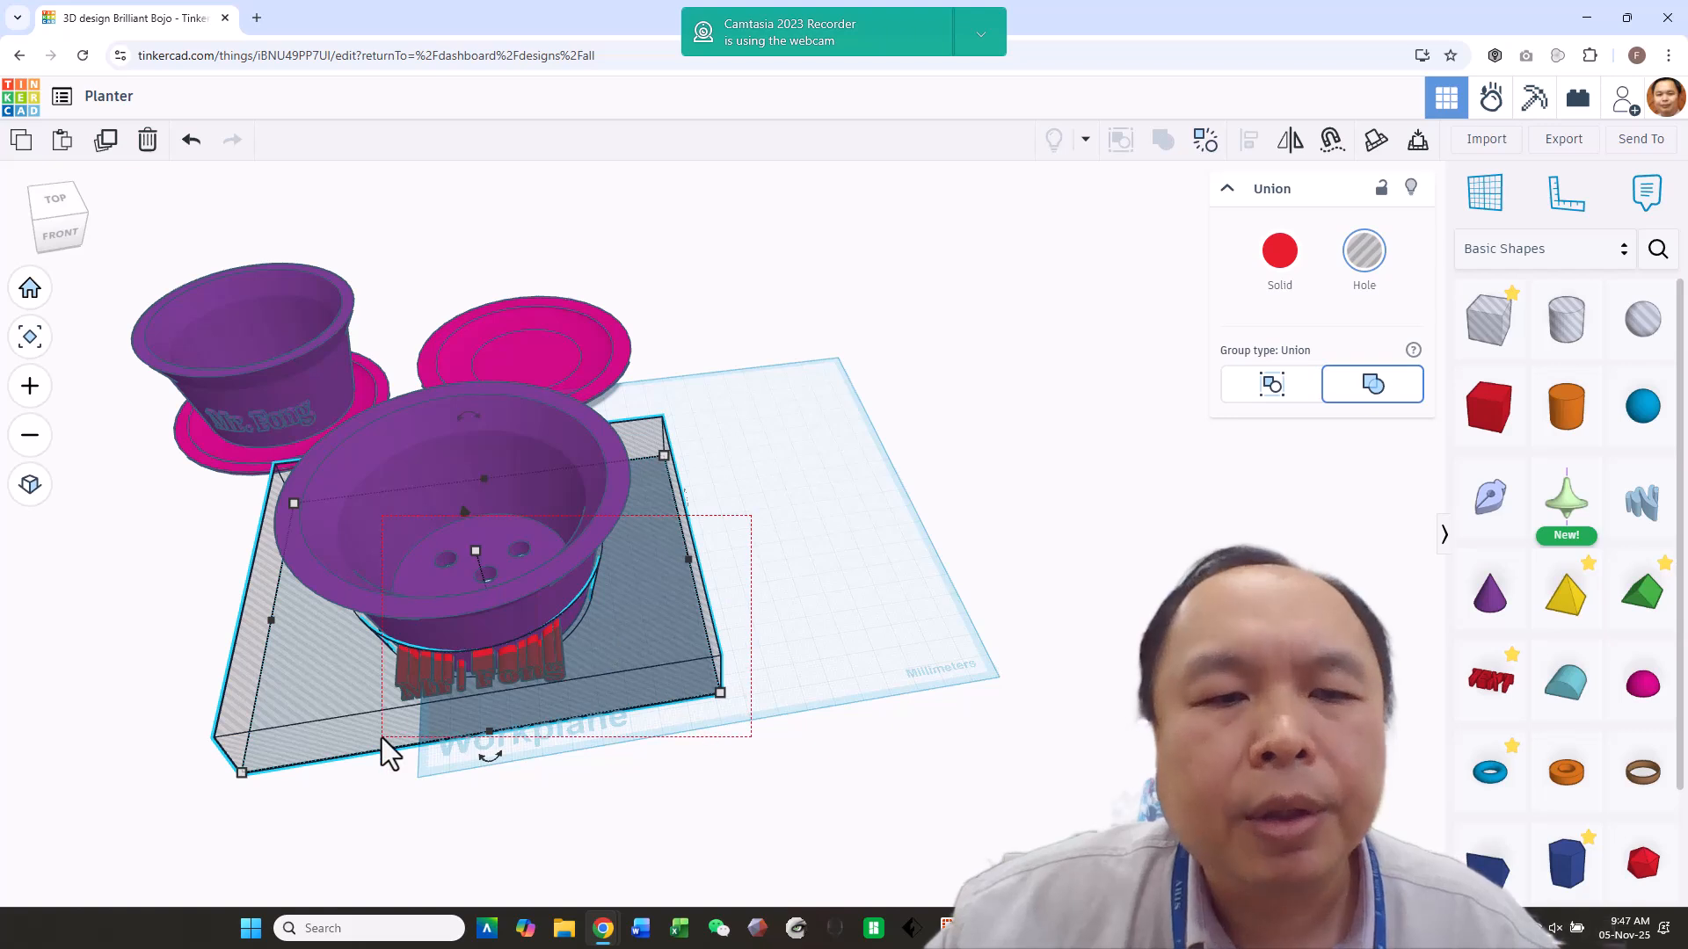
key("ctrl+shift+g")
left_click(1163, 141)
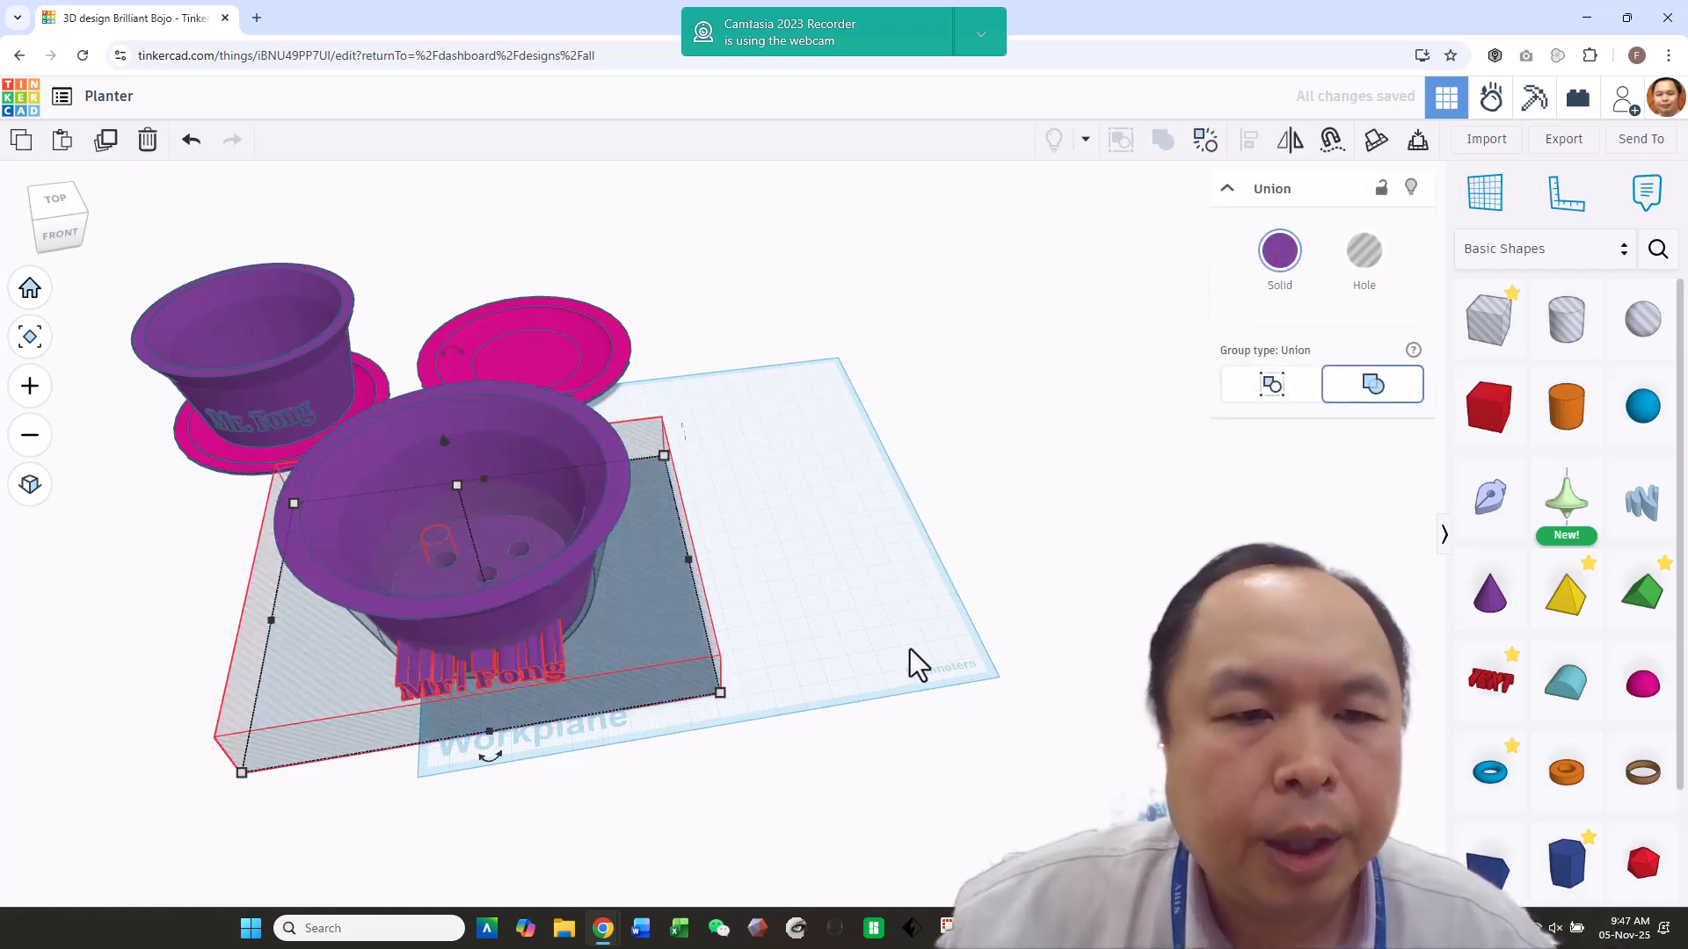
right_click_drag(909, 649, 859, 527)
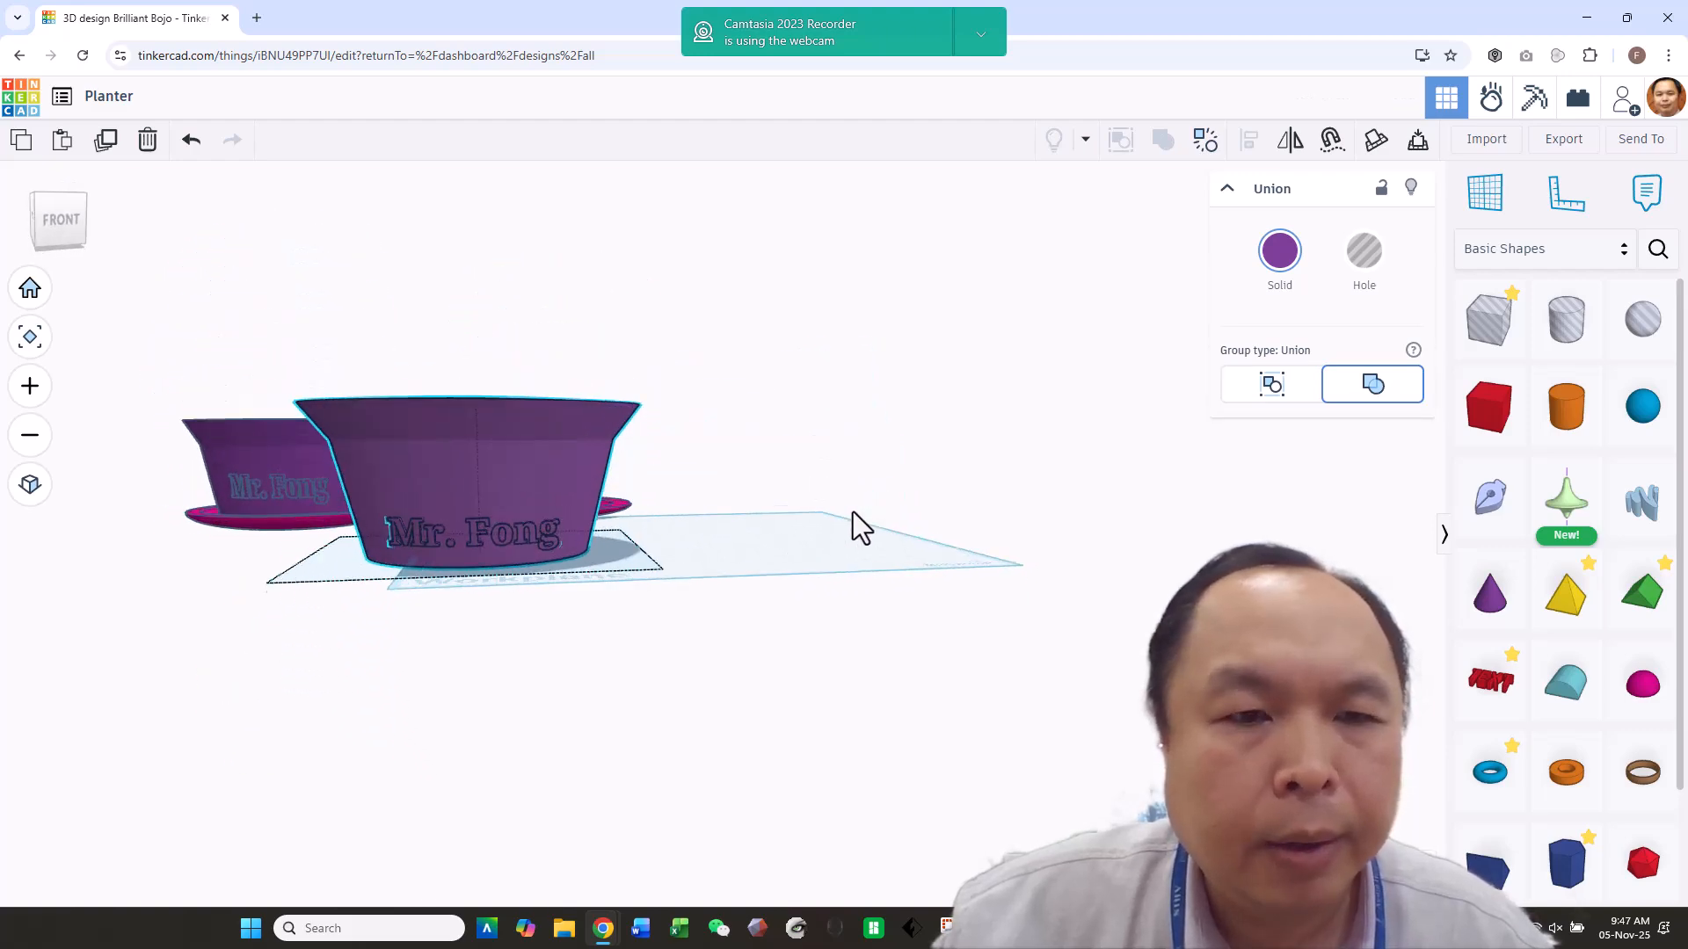
Move the grouped pot with its name to the right side of the workplane and view it from the front and above.
right_click_drag(494, 554, 548, 626)
left_click_drag(549, 626, 1006, 577)
right_click_drag(1162, 576, 1173, 571)
right_click_drag(962, 624, 916, 509)
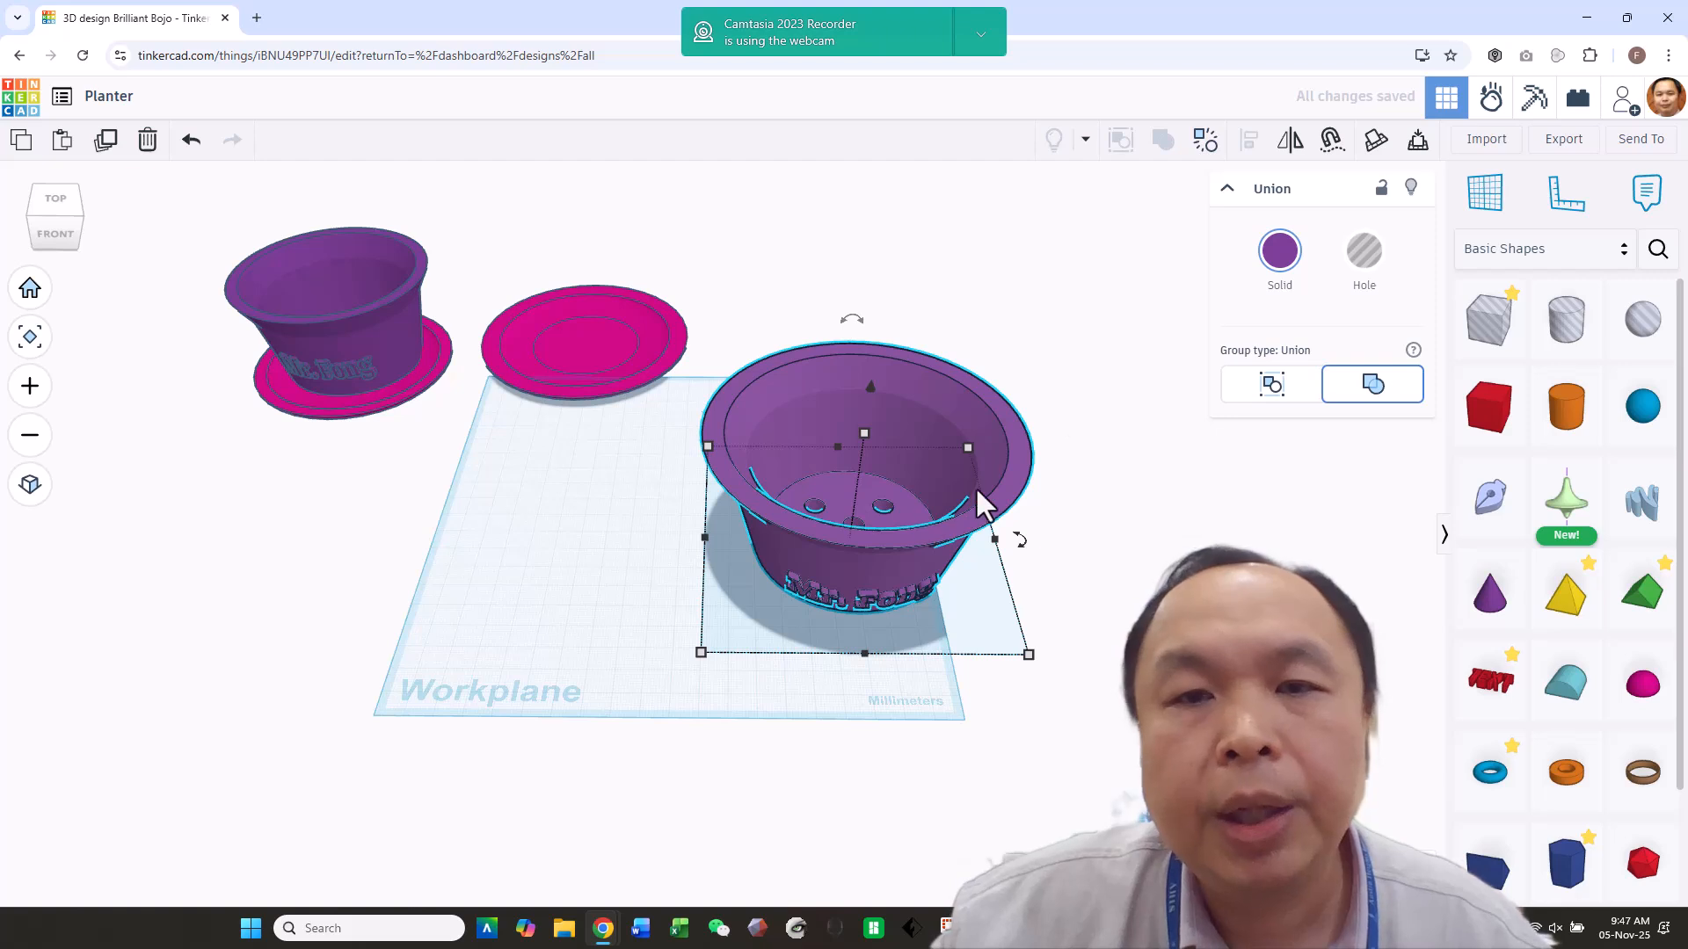
Ungroup the trimmed pot from its name text and hole box, and ungroup the pot down to its body and cavity hole.
left_click(1205, 141)
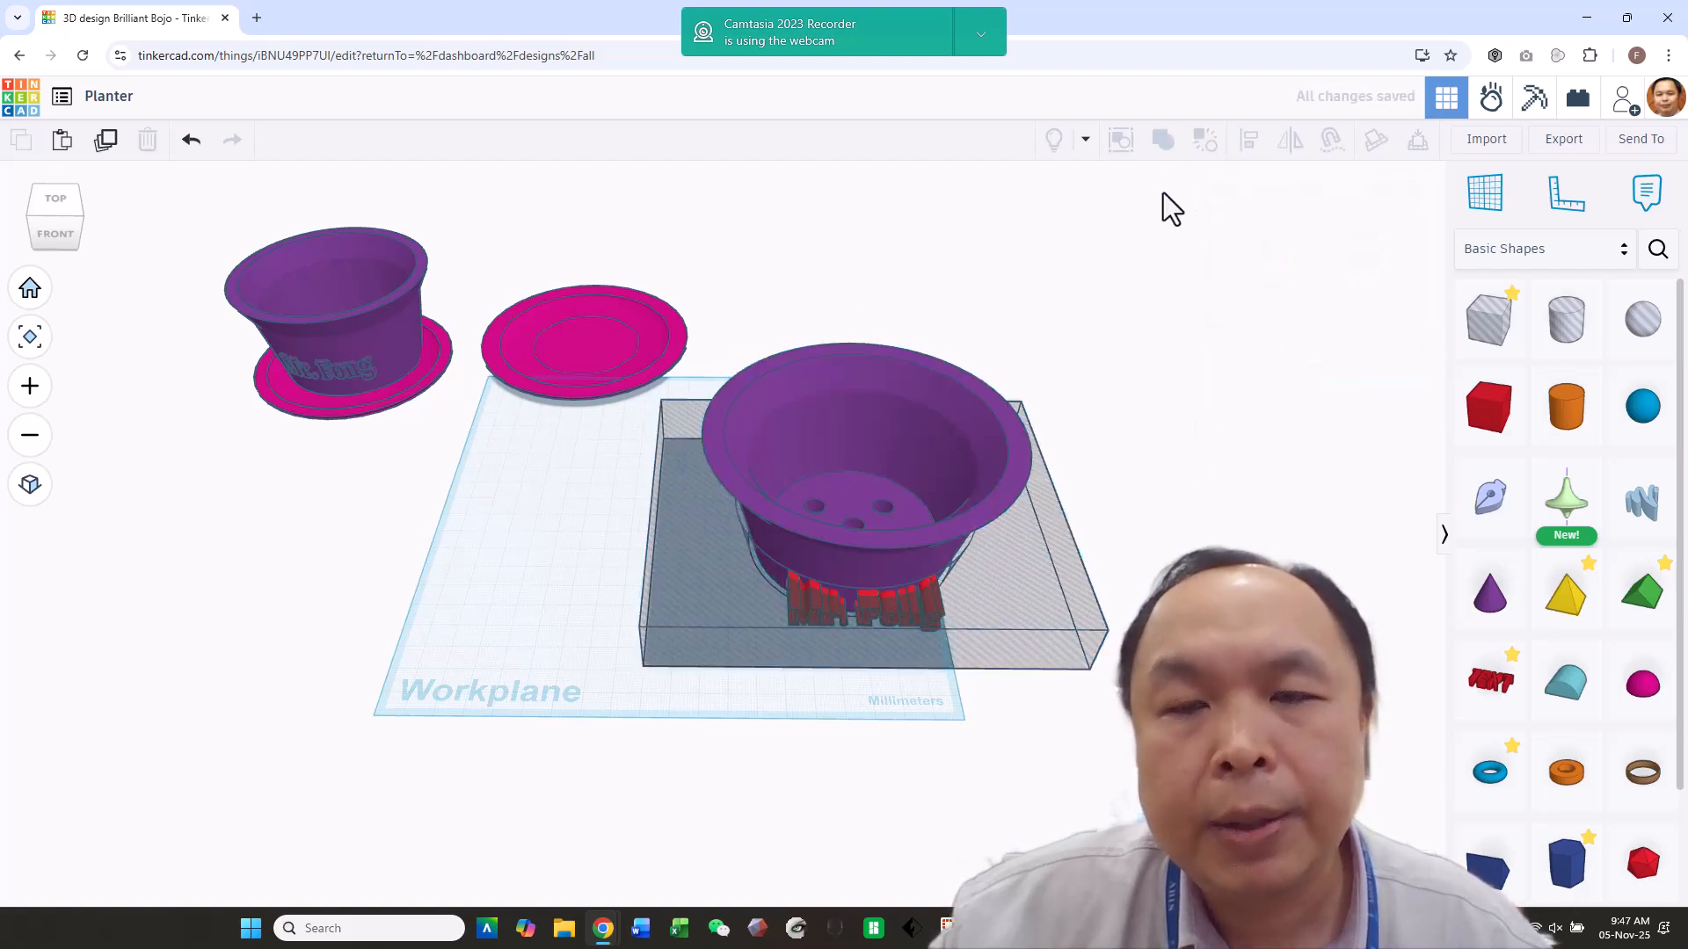
left_click(972, 483)
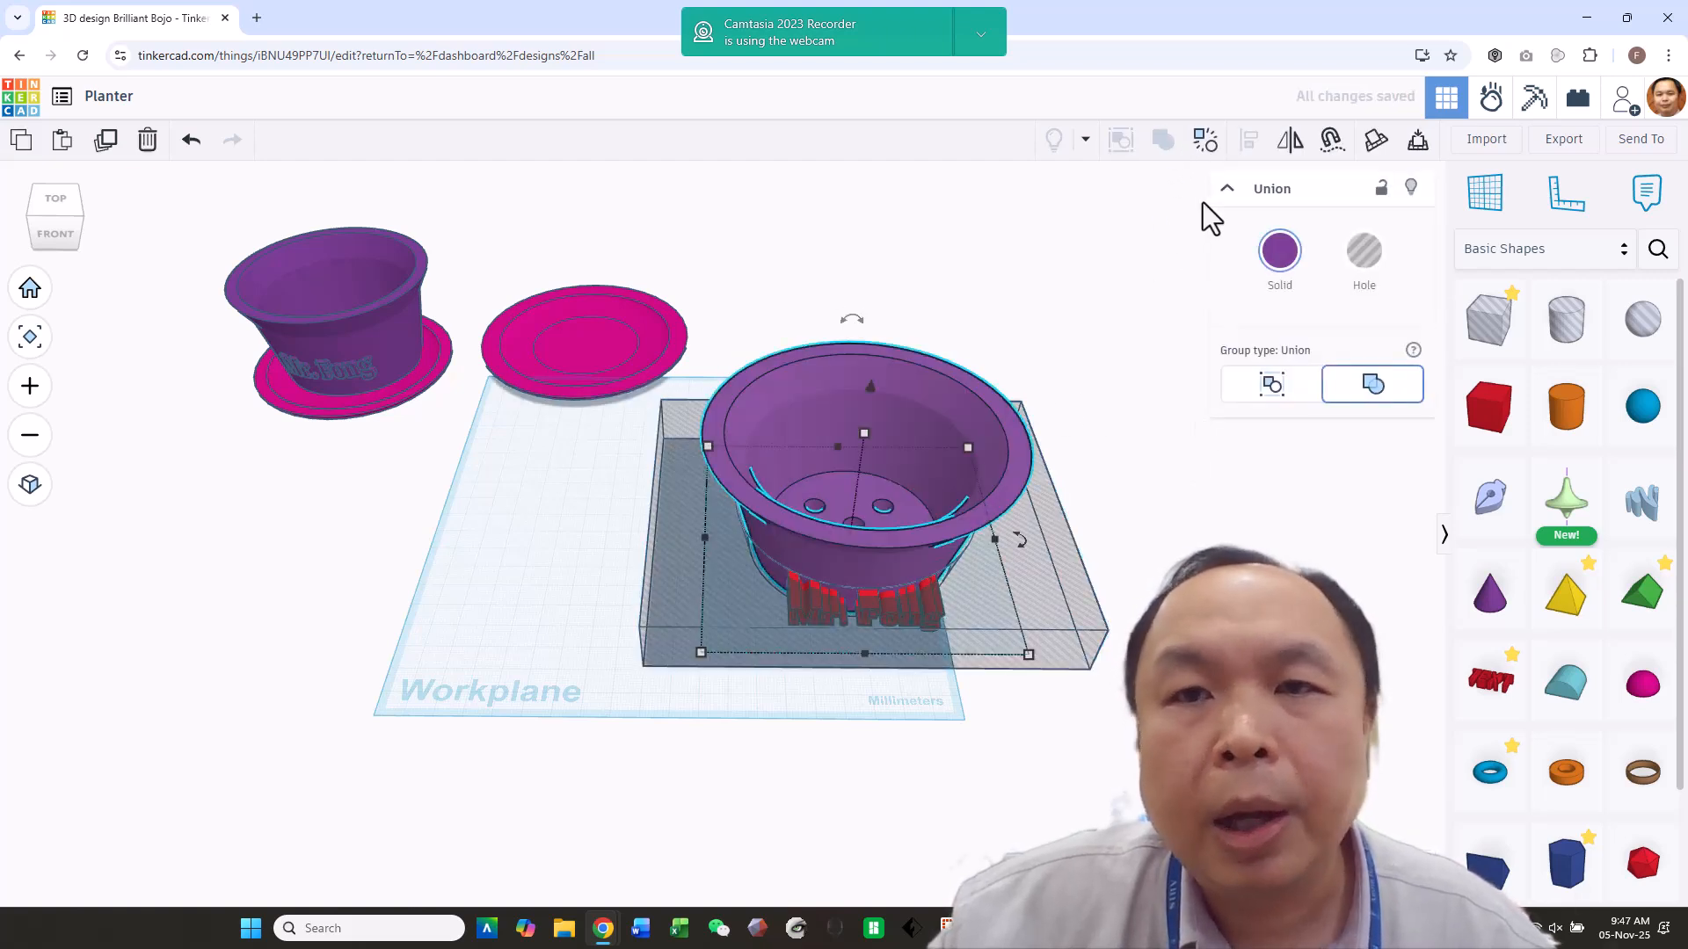
left_click(1205, 141)
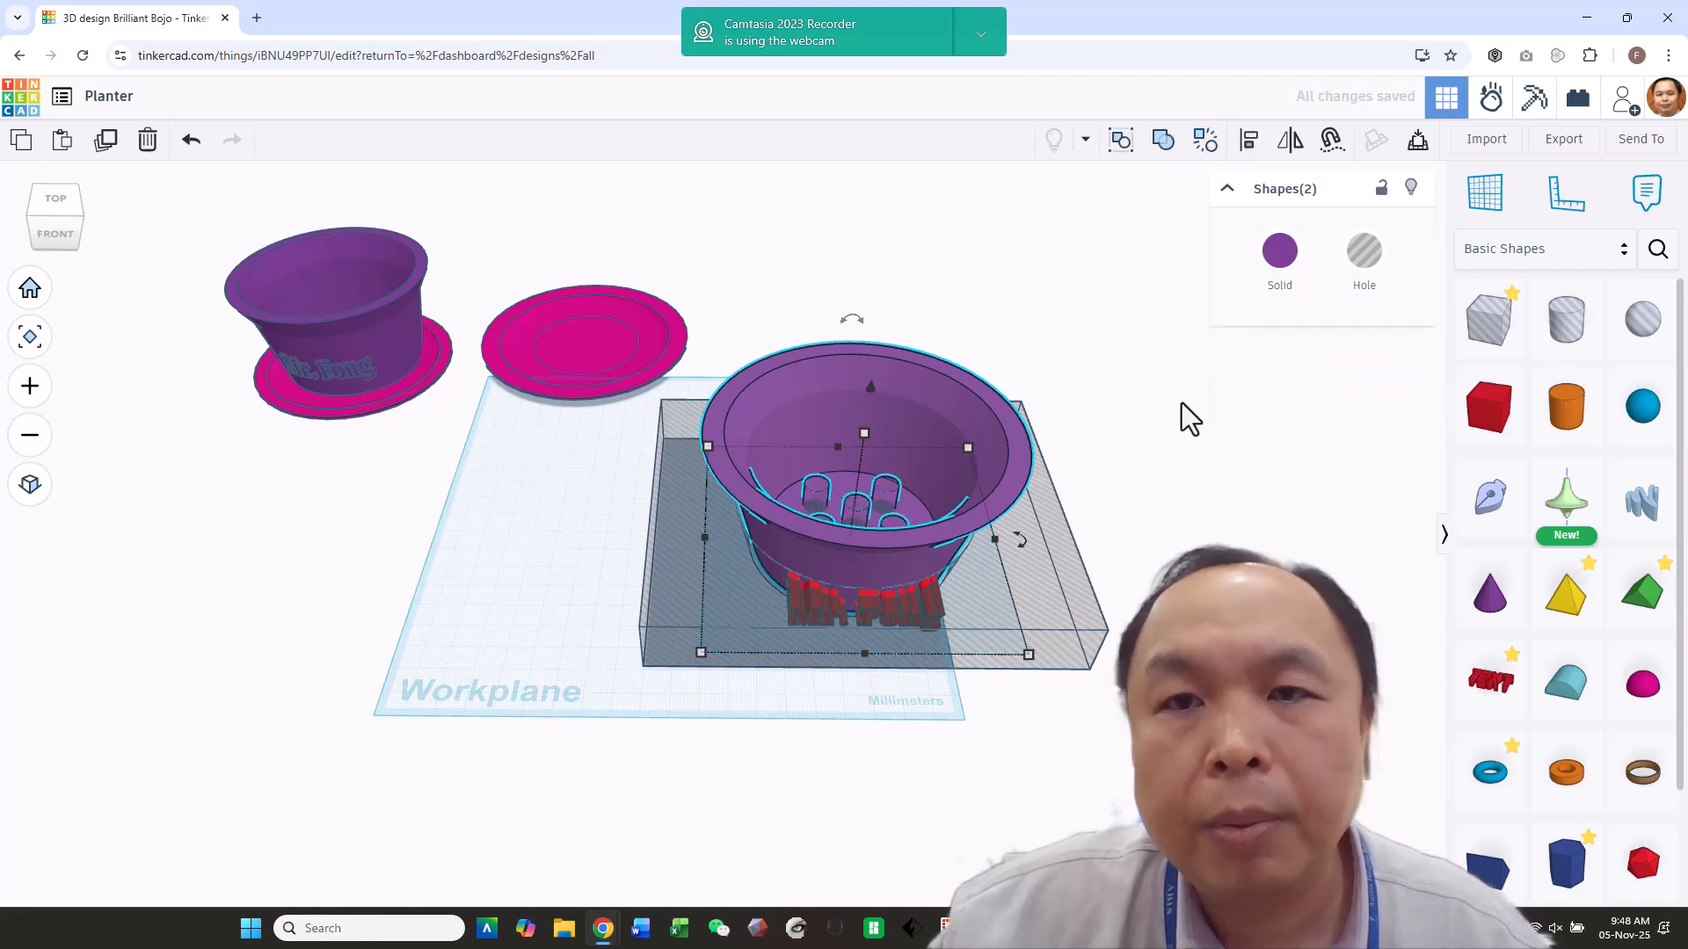
key("ctrl+g")
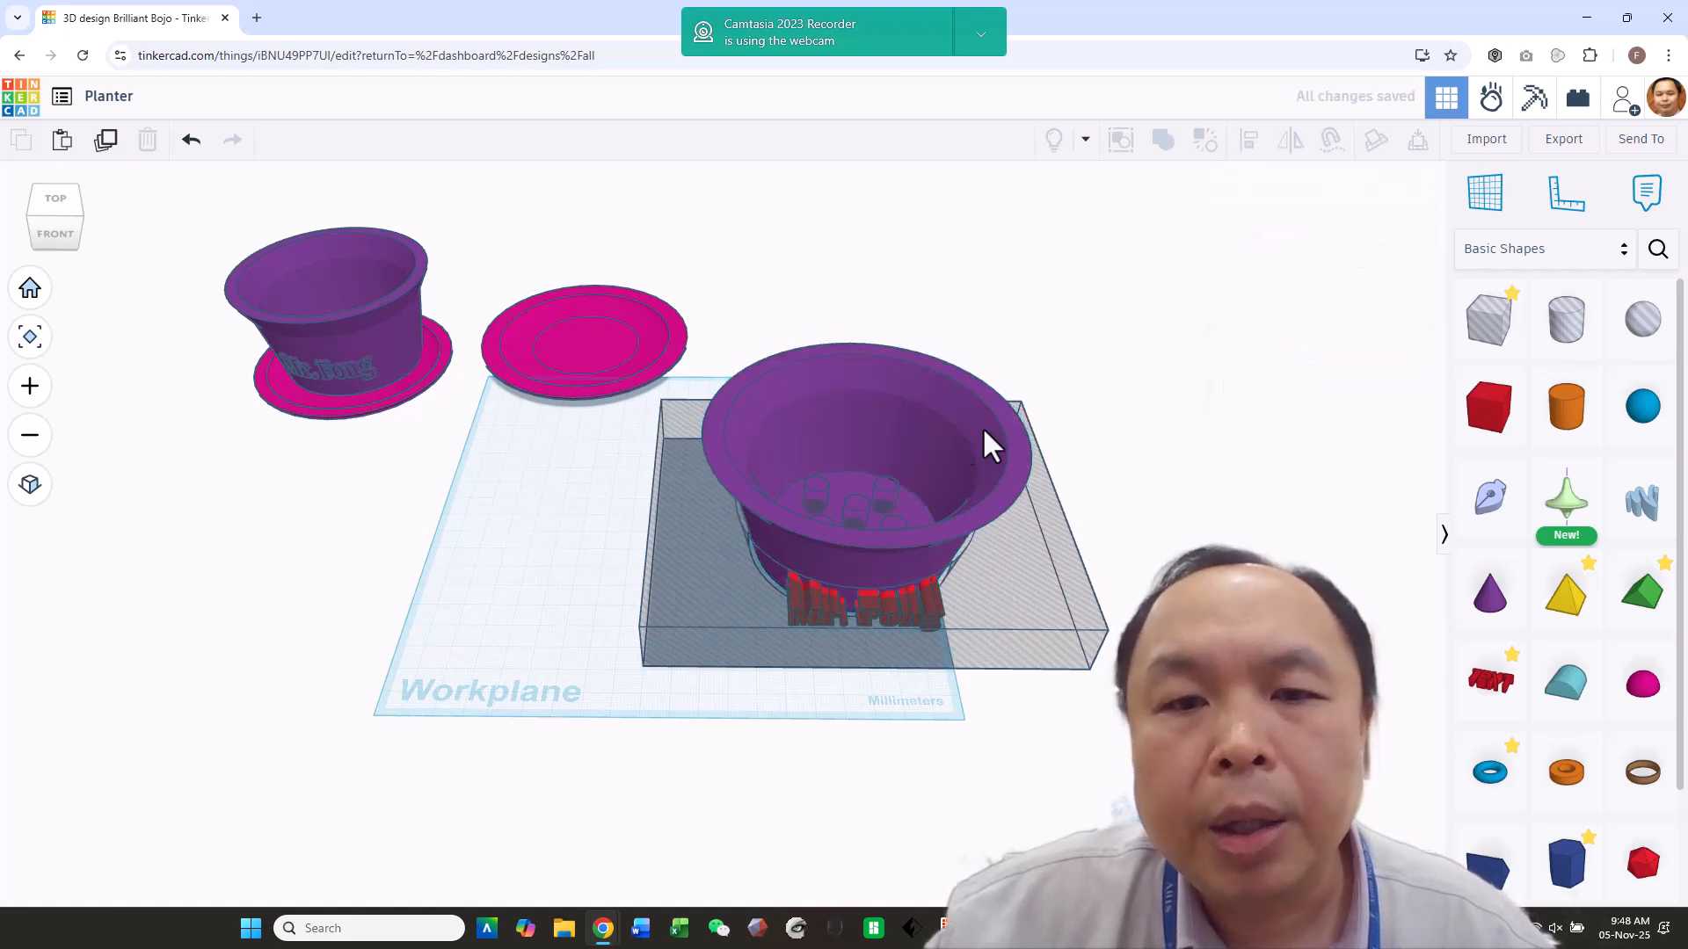
left_click(1205, 141)
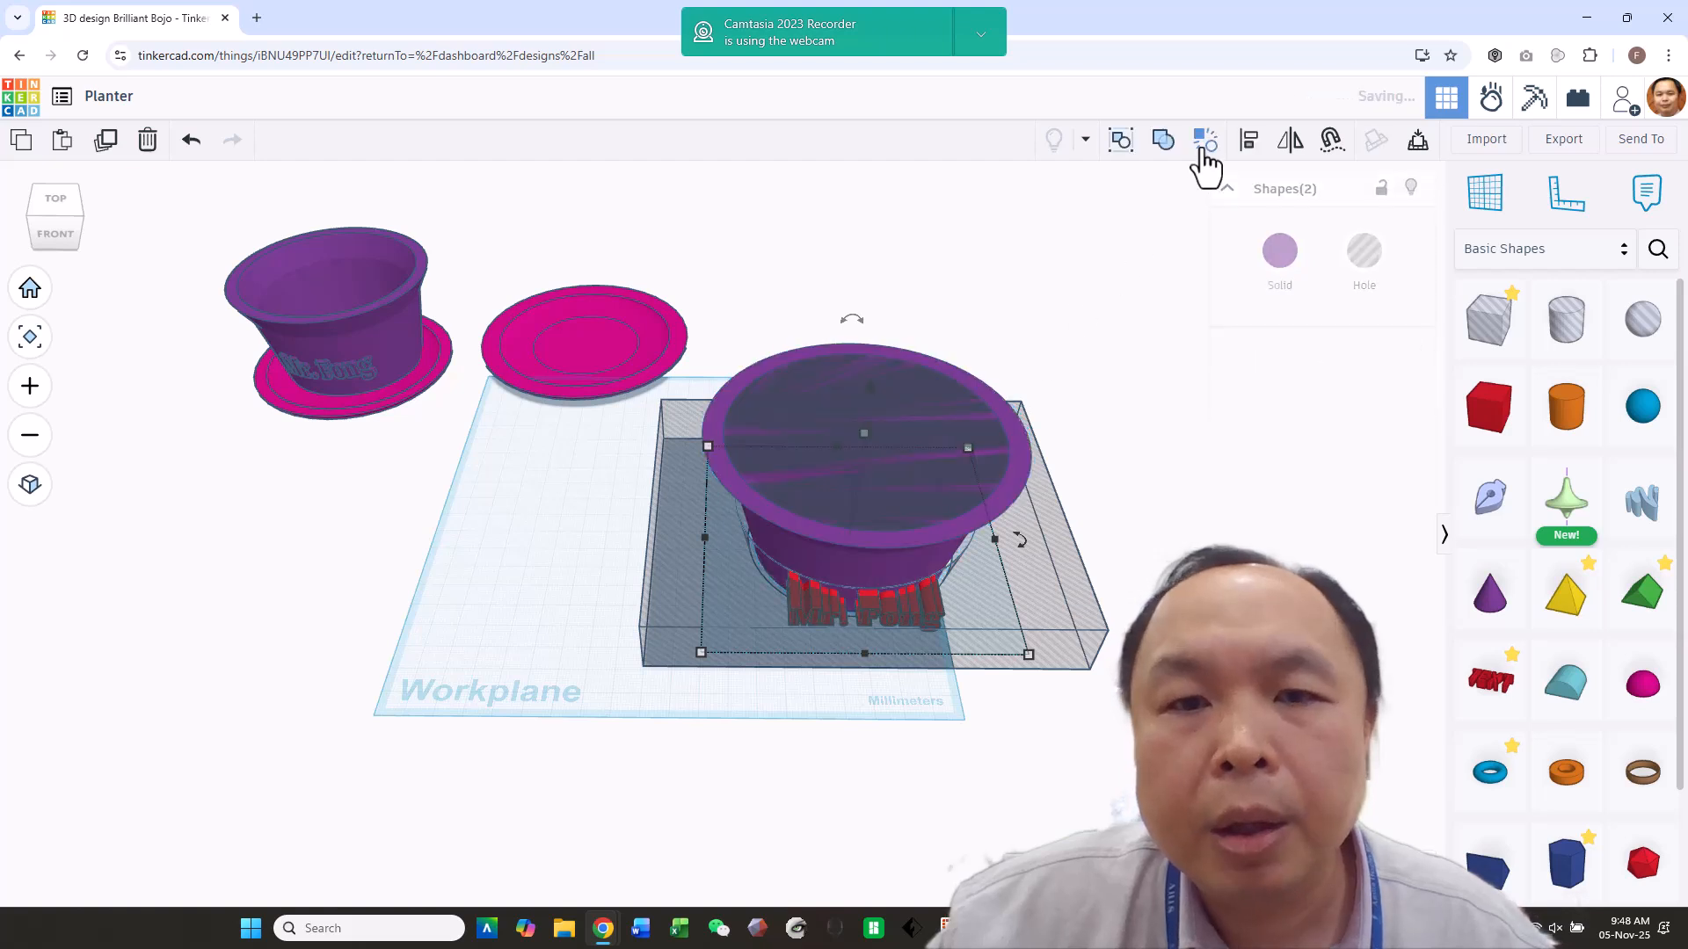
left_click(1083, 420)
mouse_move(1199, 510)
right_mouse_down()
mouse_move(1205, 532)
mouse_move(1201, 483)
right_mouse_up()
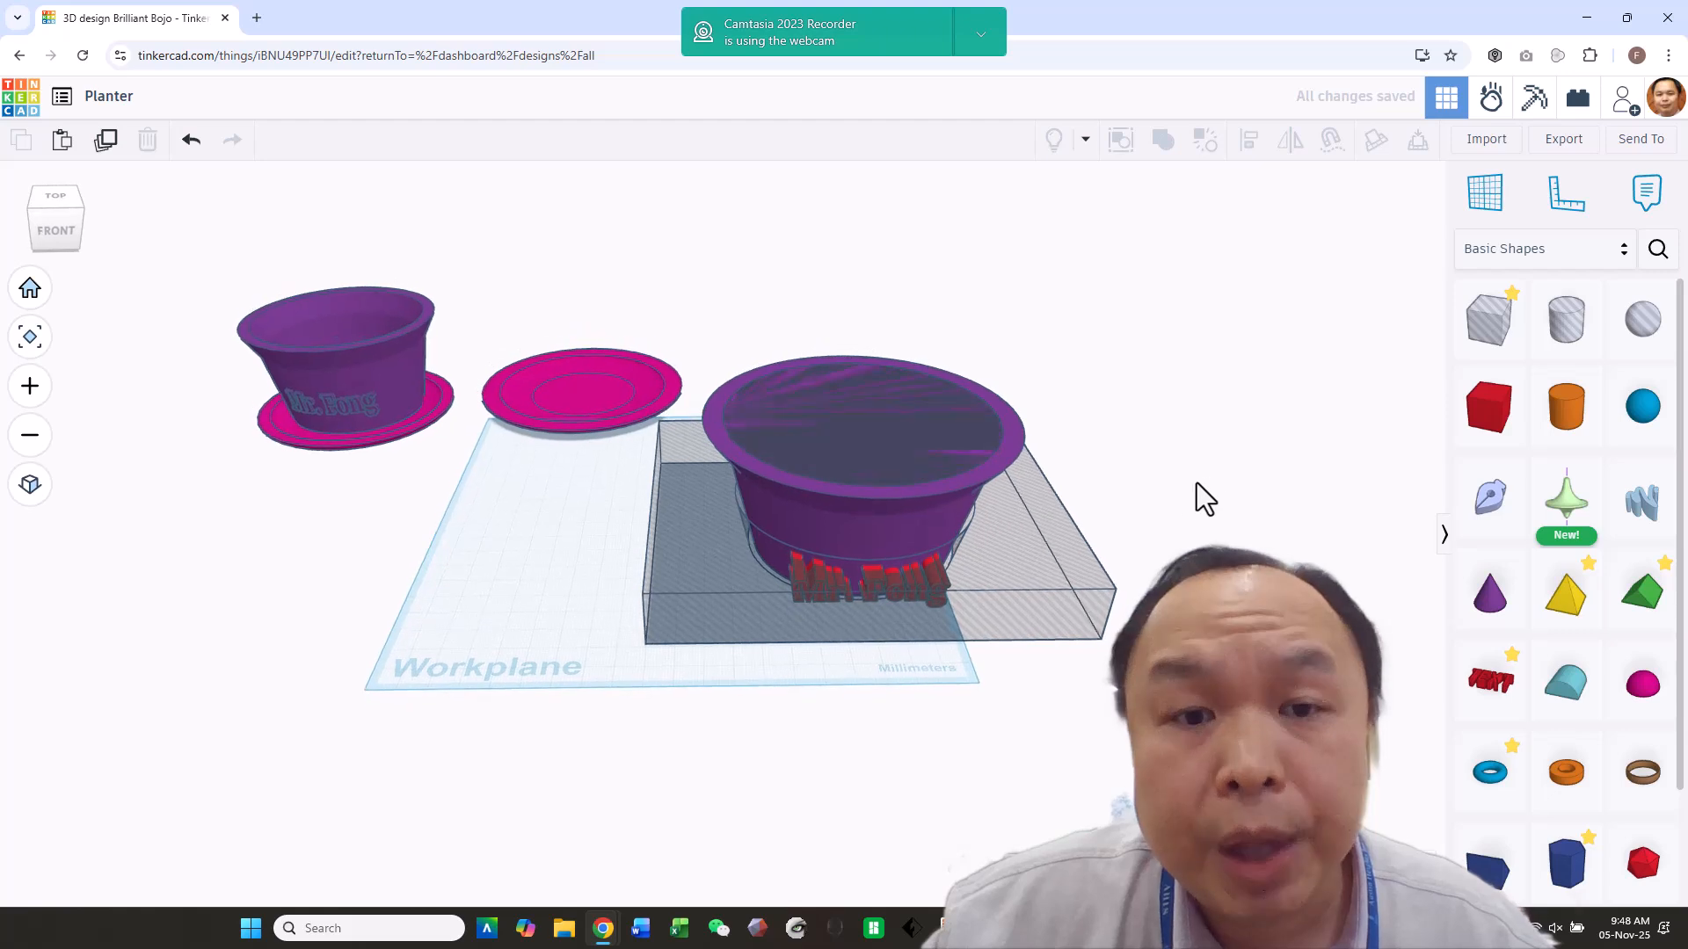
Select the pot body, its cavity hole and the name text and group them into one shape.
left_click_drag(772, 311, 827, 371)
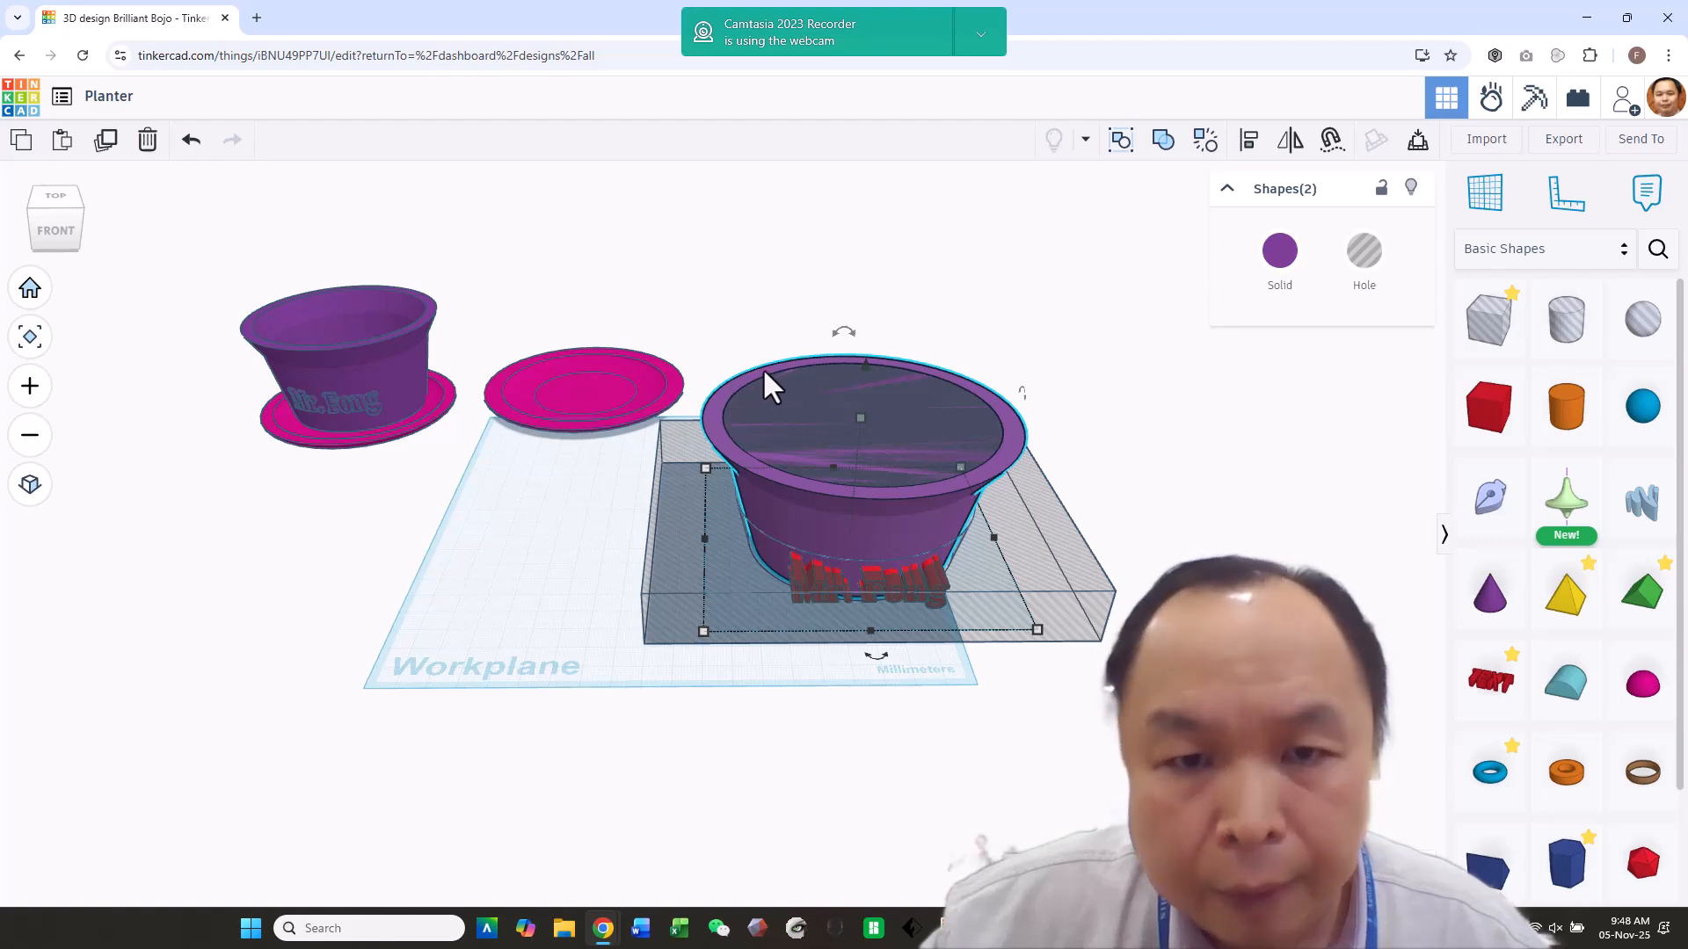
right_click_drag(1166, 397, 1338, 461)
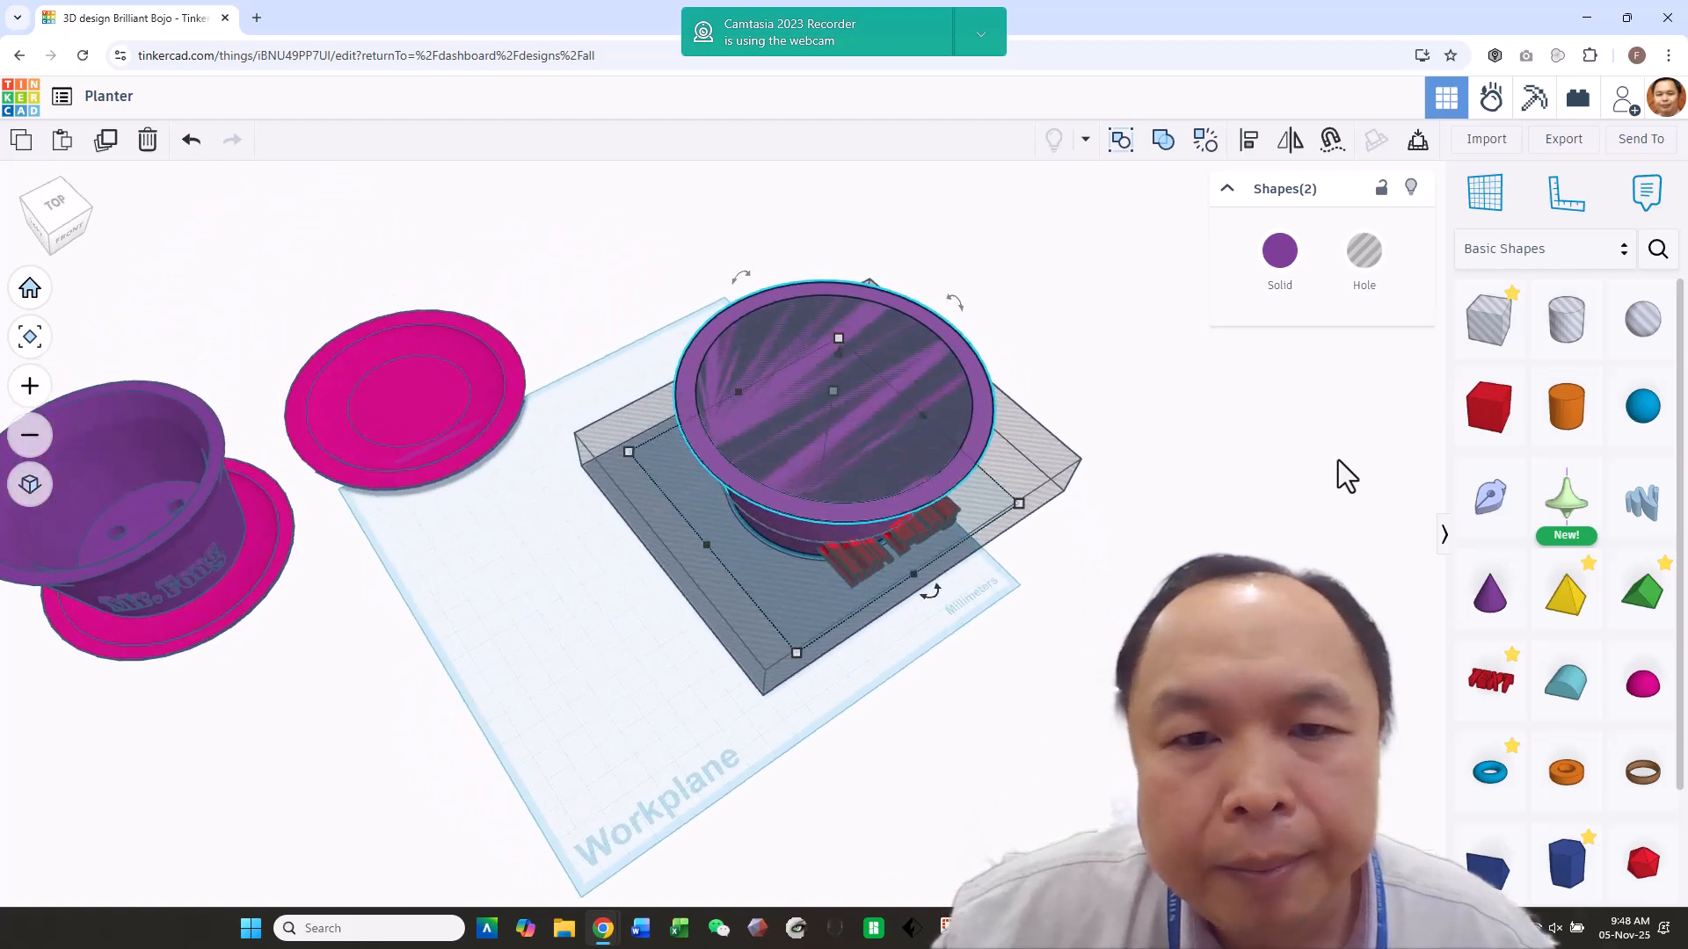
left_click(897, 526, "shift")
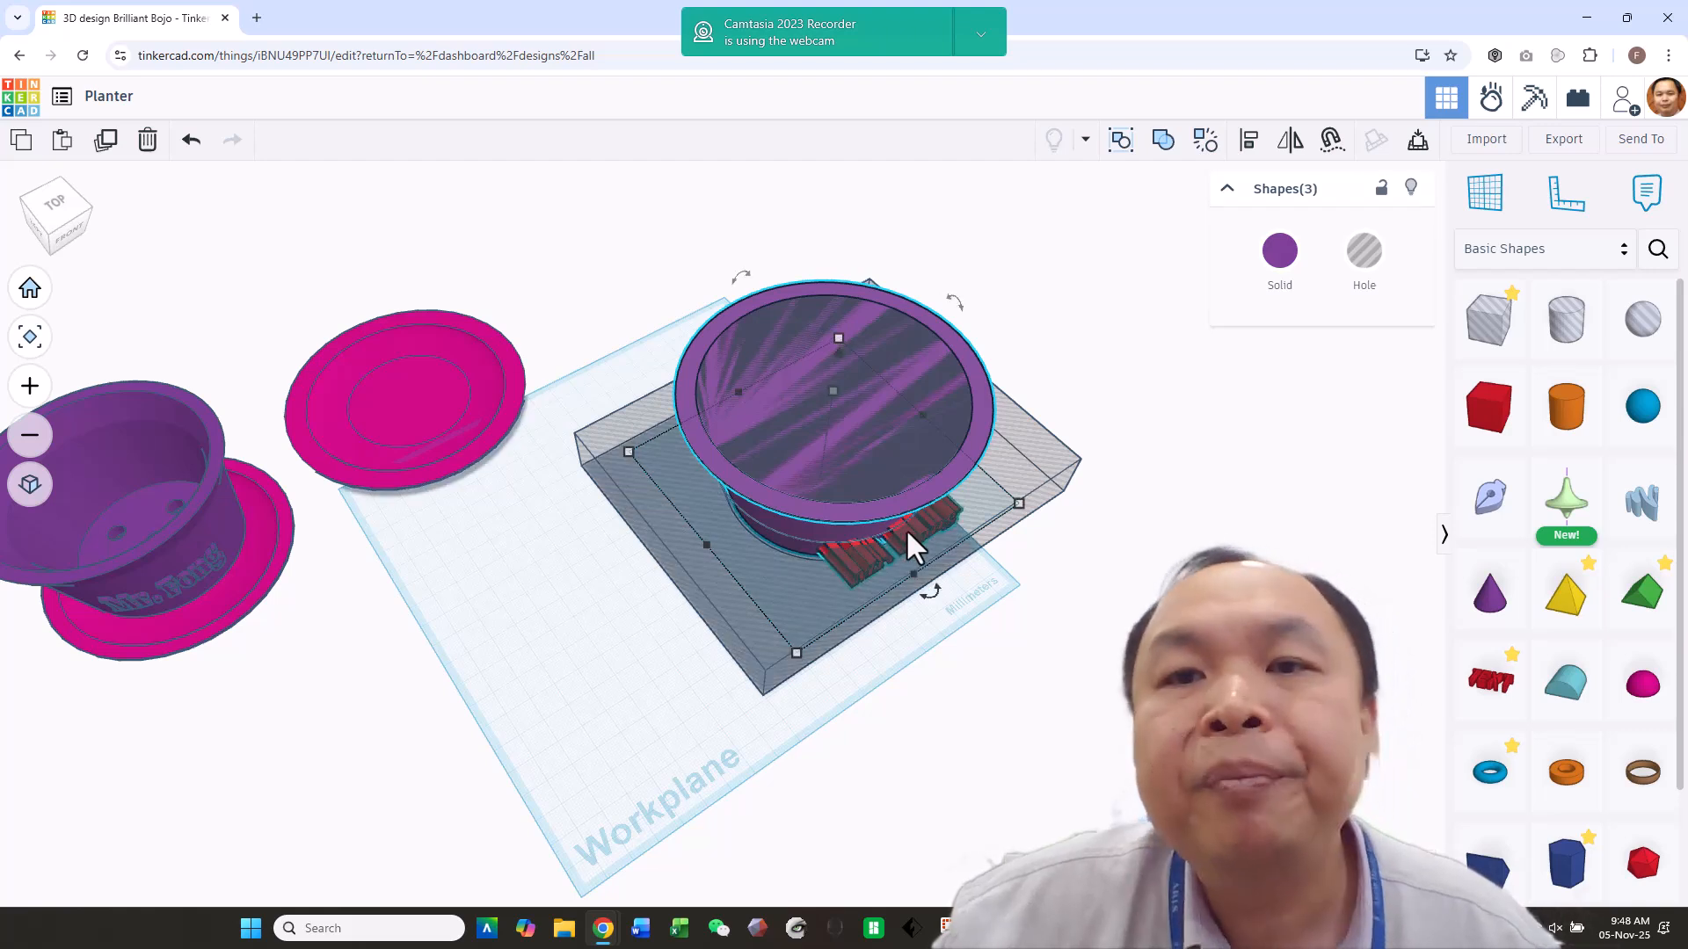
left_click(1162, 141)
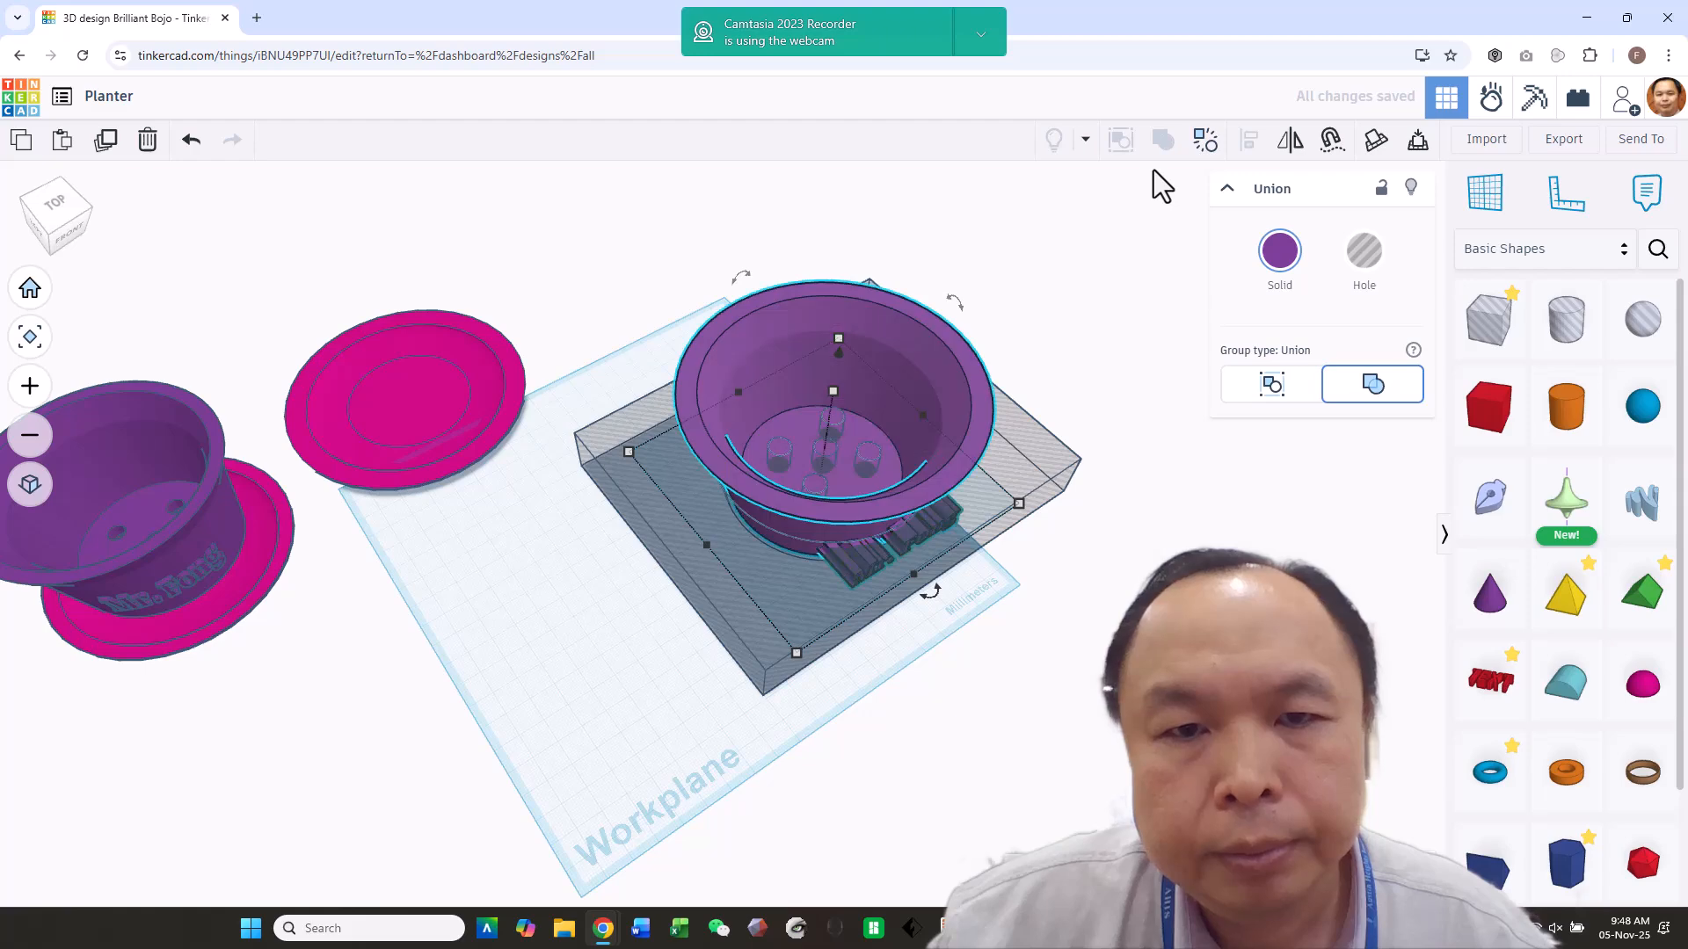
Group the named pot with the drainage holes and the hole box to cut the holes and trim the name.
right_click_drag(1063, 276, 919, 519)
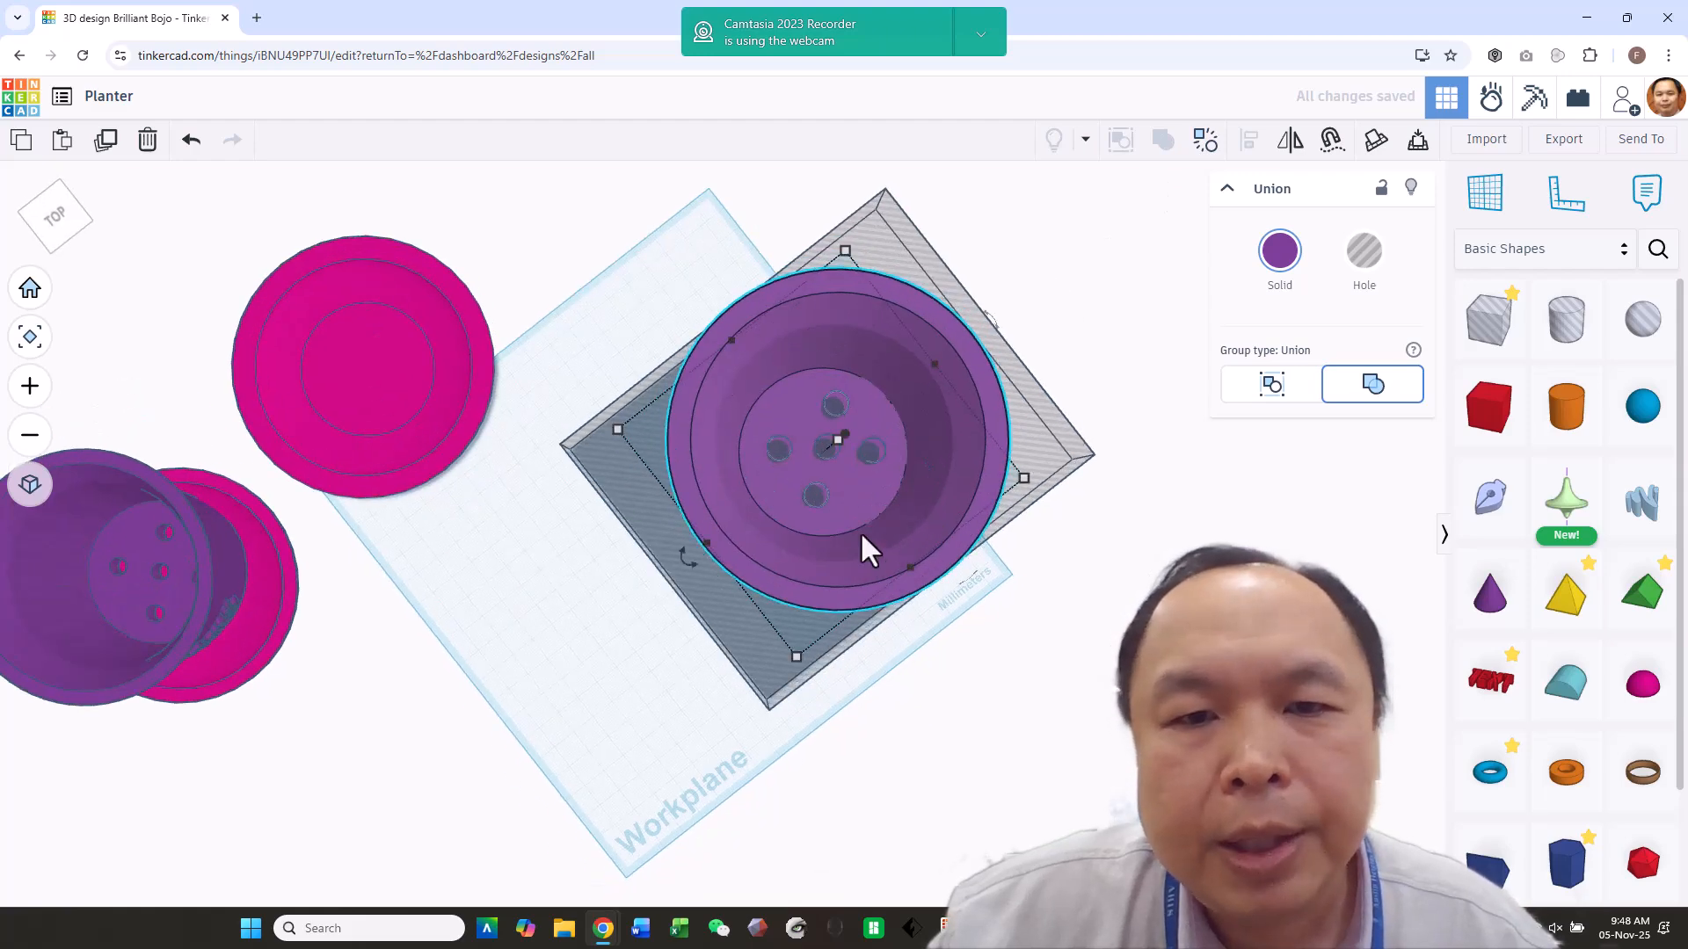
right_click_drag(832, 584, 911, 555)
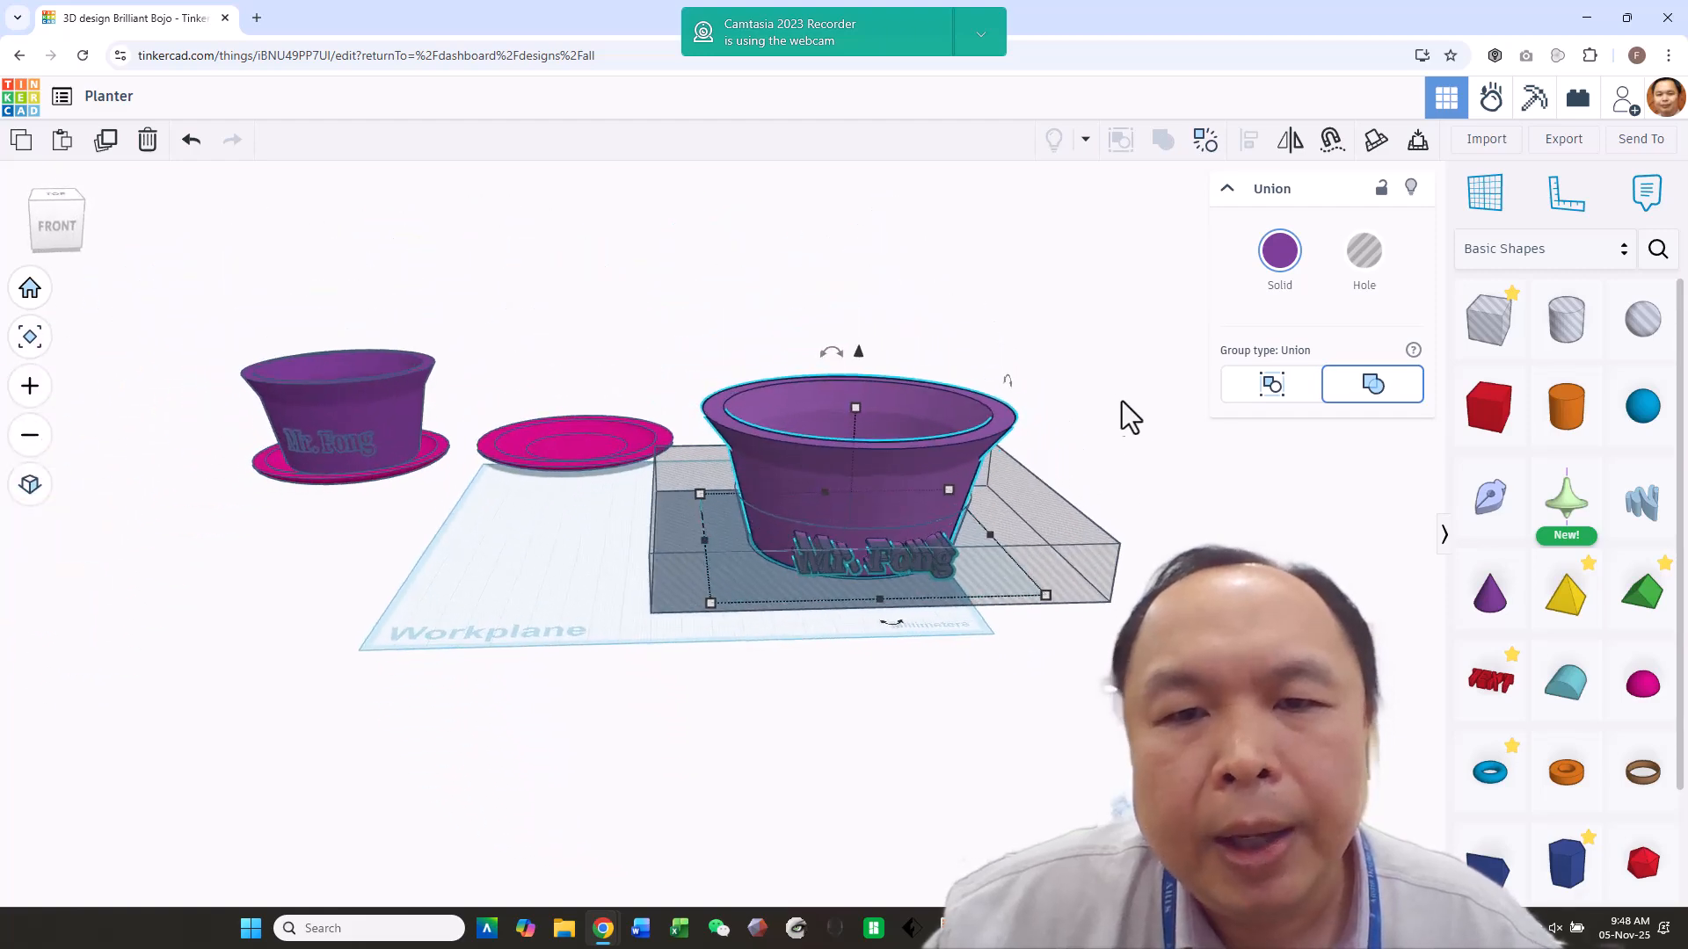
left_click_drag(1022, 508, 765, 724)
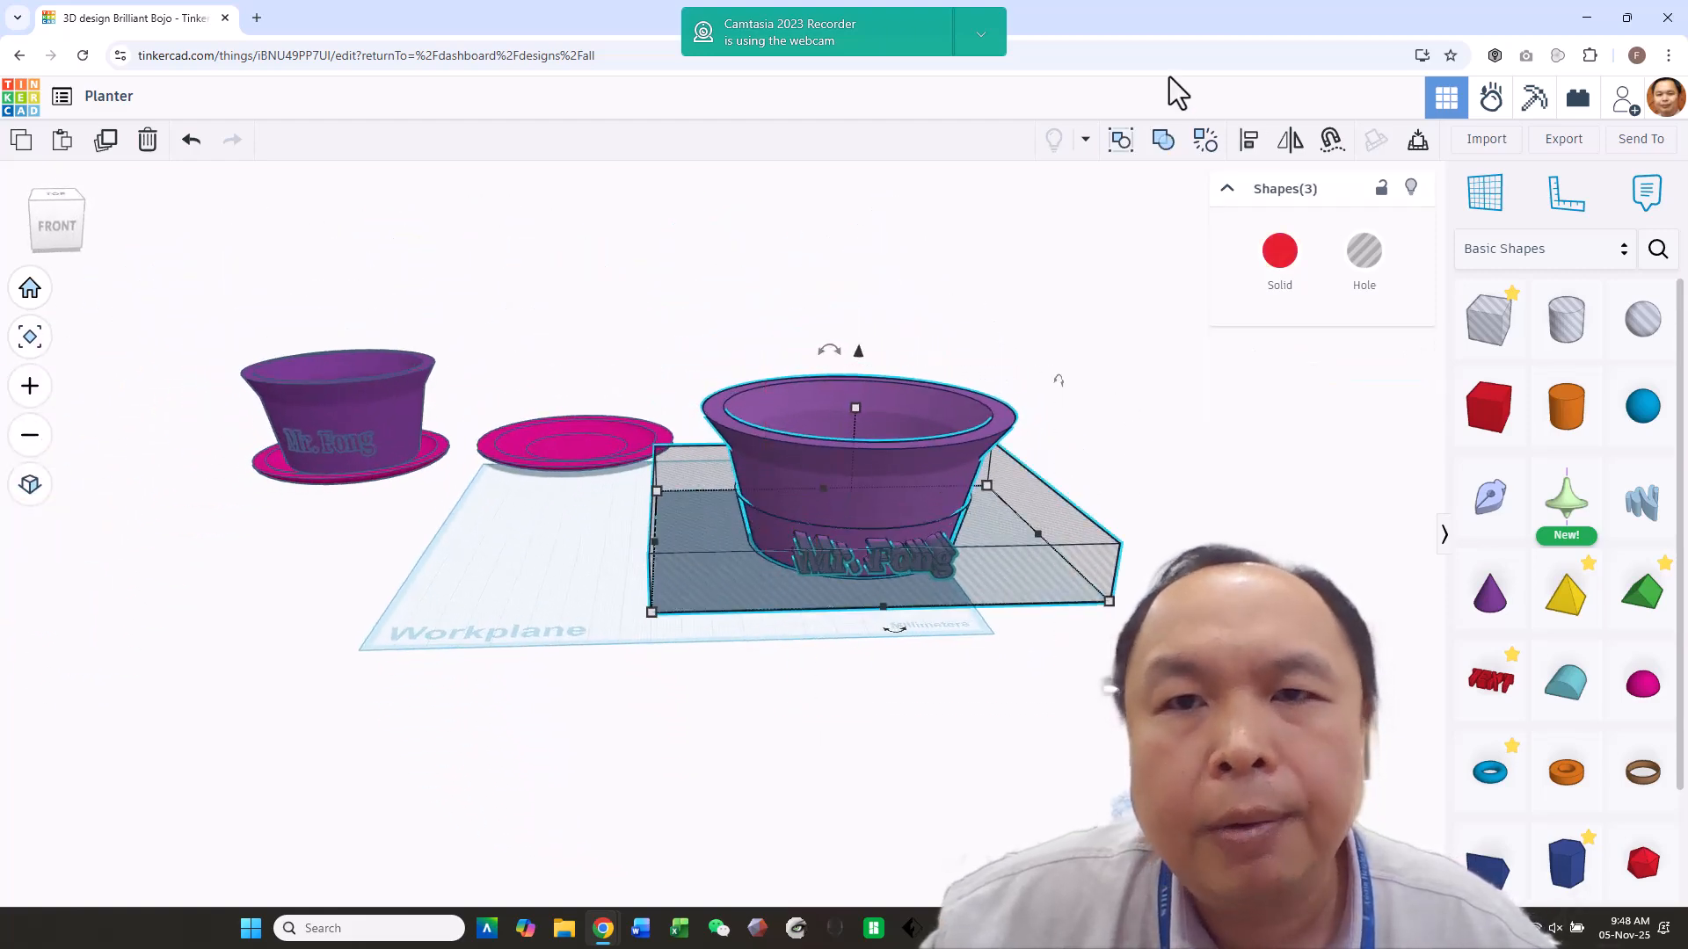
left_click(1159, 138)
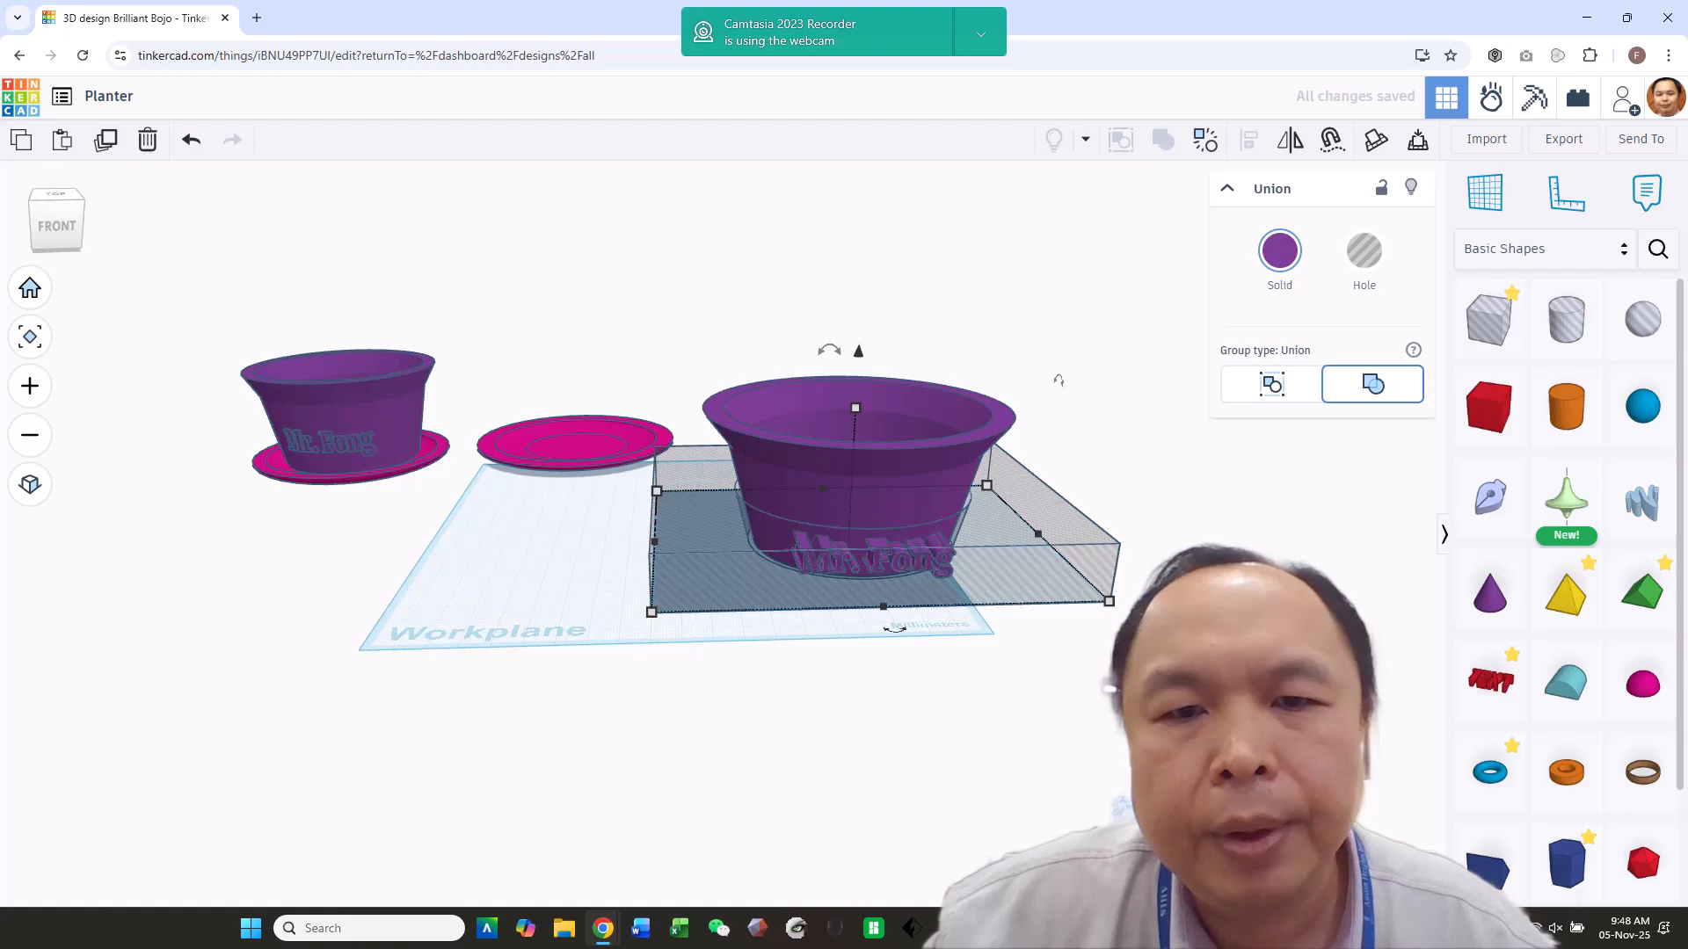
Move the loose saucer beneath the pot and align the two on their centres.
right_click_drag(879, 440, 918, 378)
left_click_drag(646, 408, 909, 565)
left_click_drag(1059, 425, 862, 742)
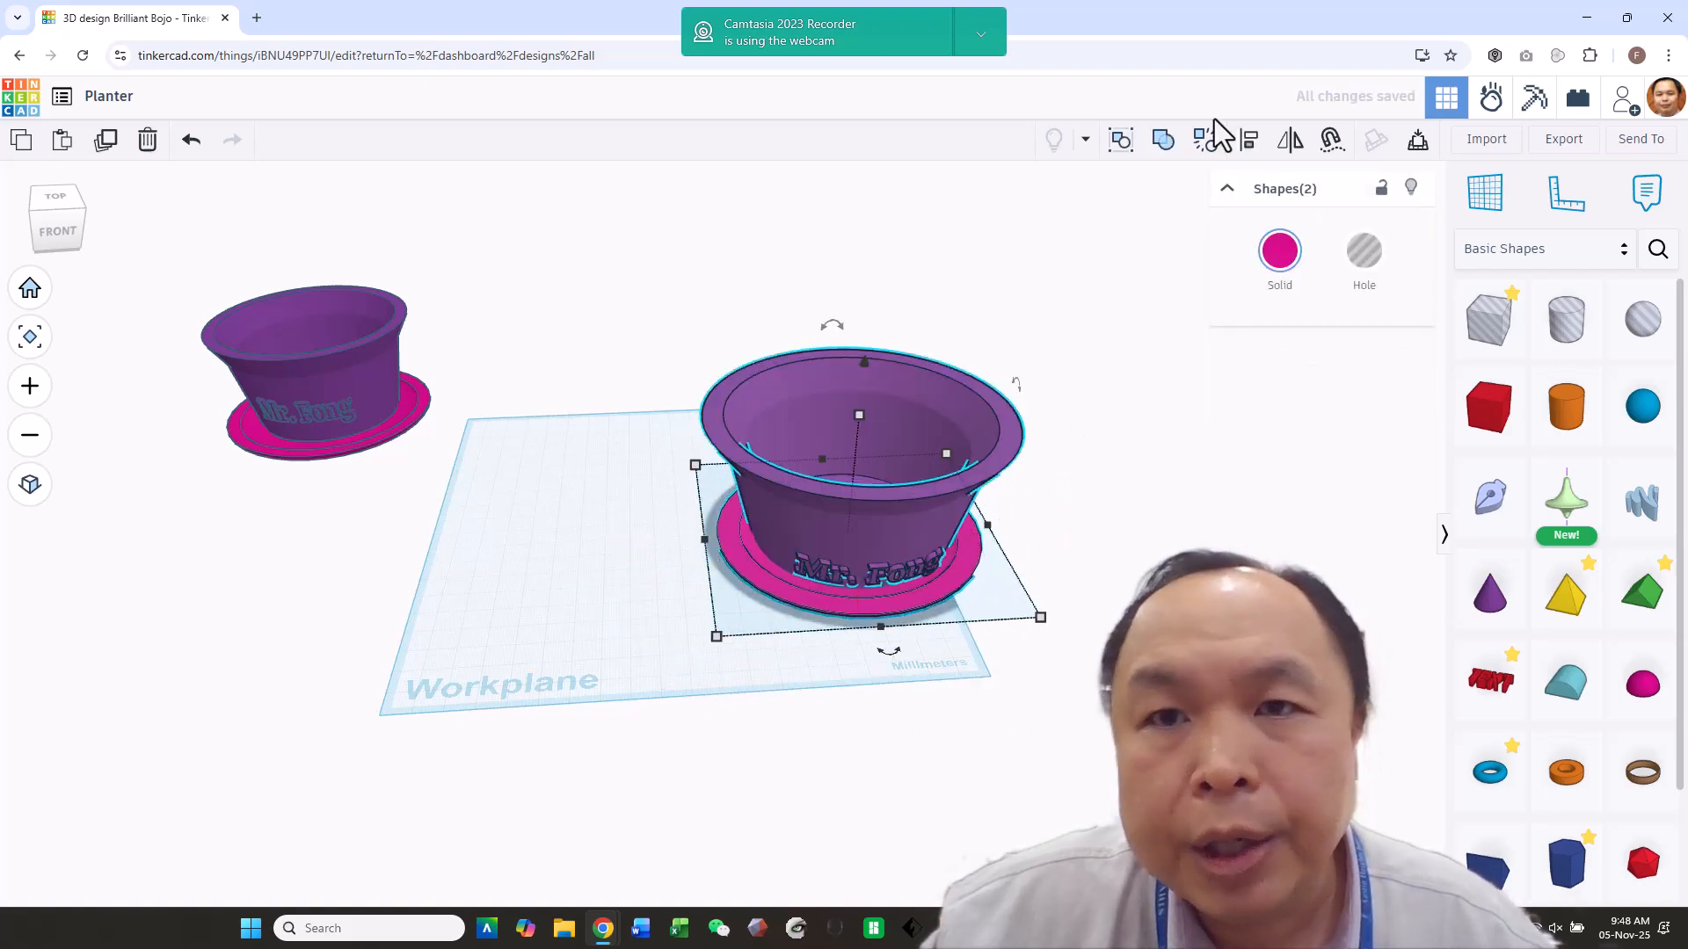
left_click(1247, 141)
left_click(887, 648)
left_click(1041, 439)
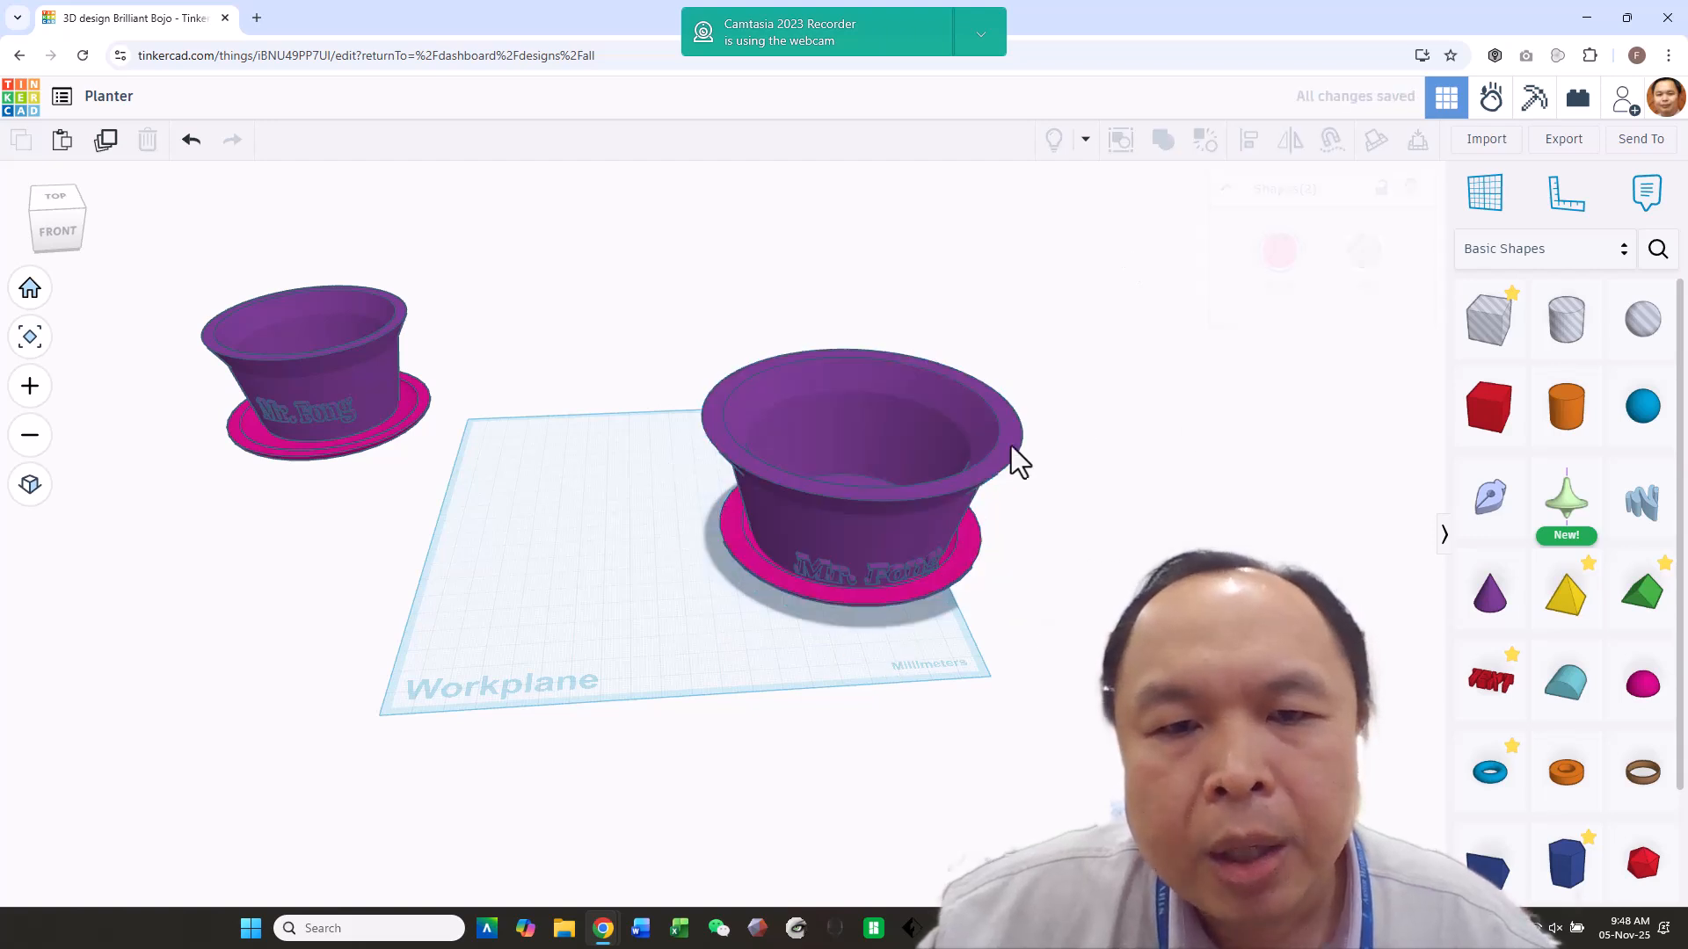
Raise the pot slightly so it rests on the saucer, and check its fit from the front.
left_click(915, 488)
left_click_drag(854, 362, 868, 357)
right_click_drag(1037, 346, 1074, 256)
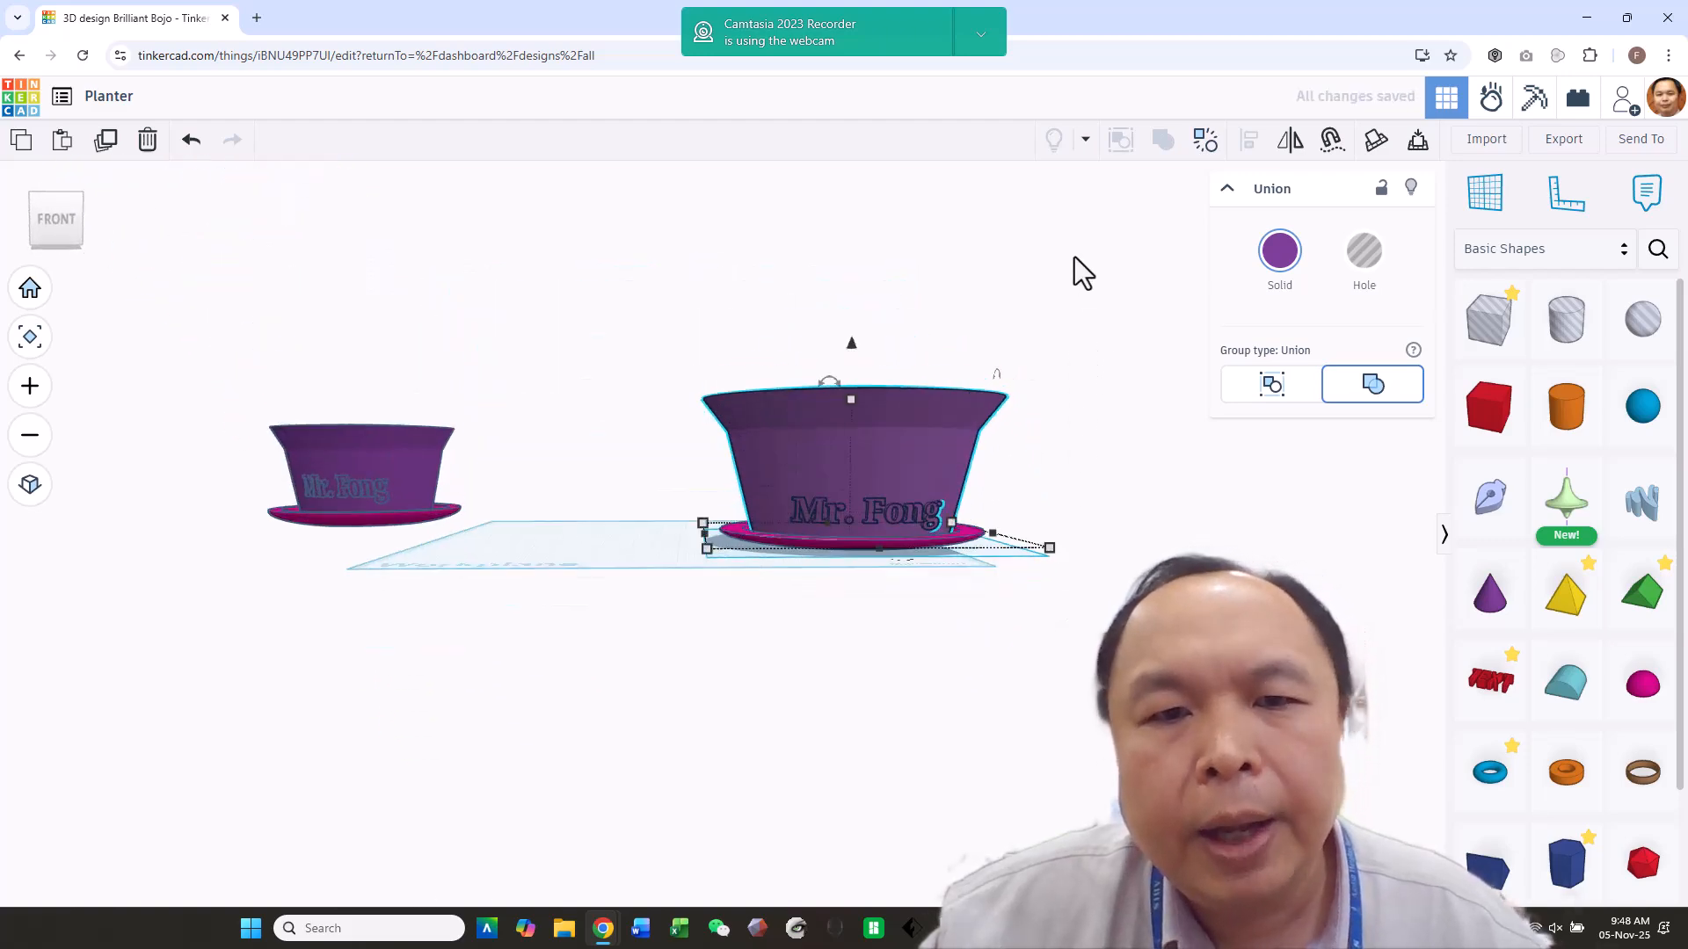
right_click_drag(1095, 347, 1134, 413)
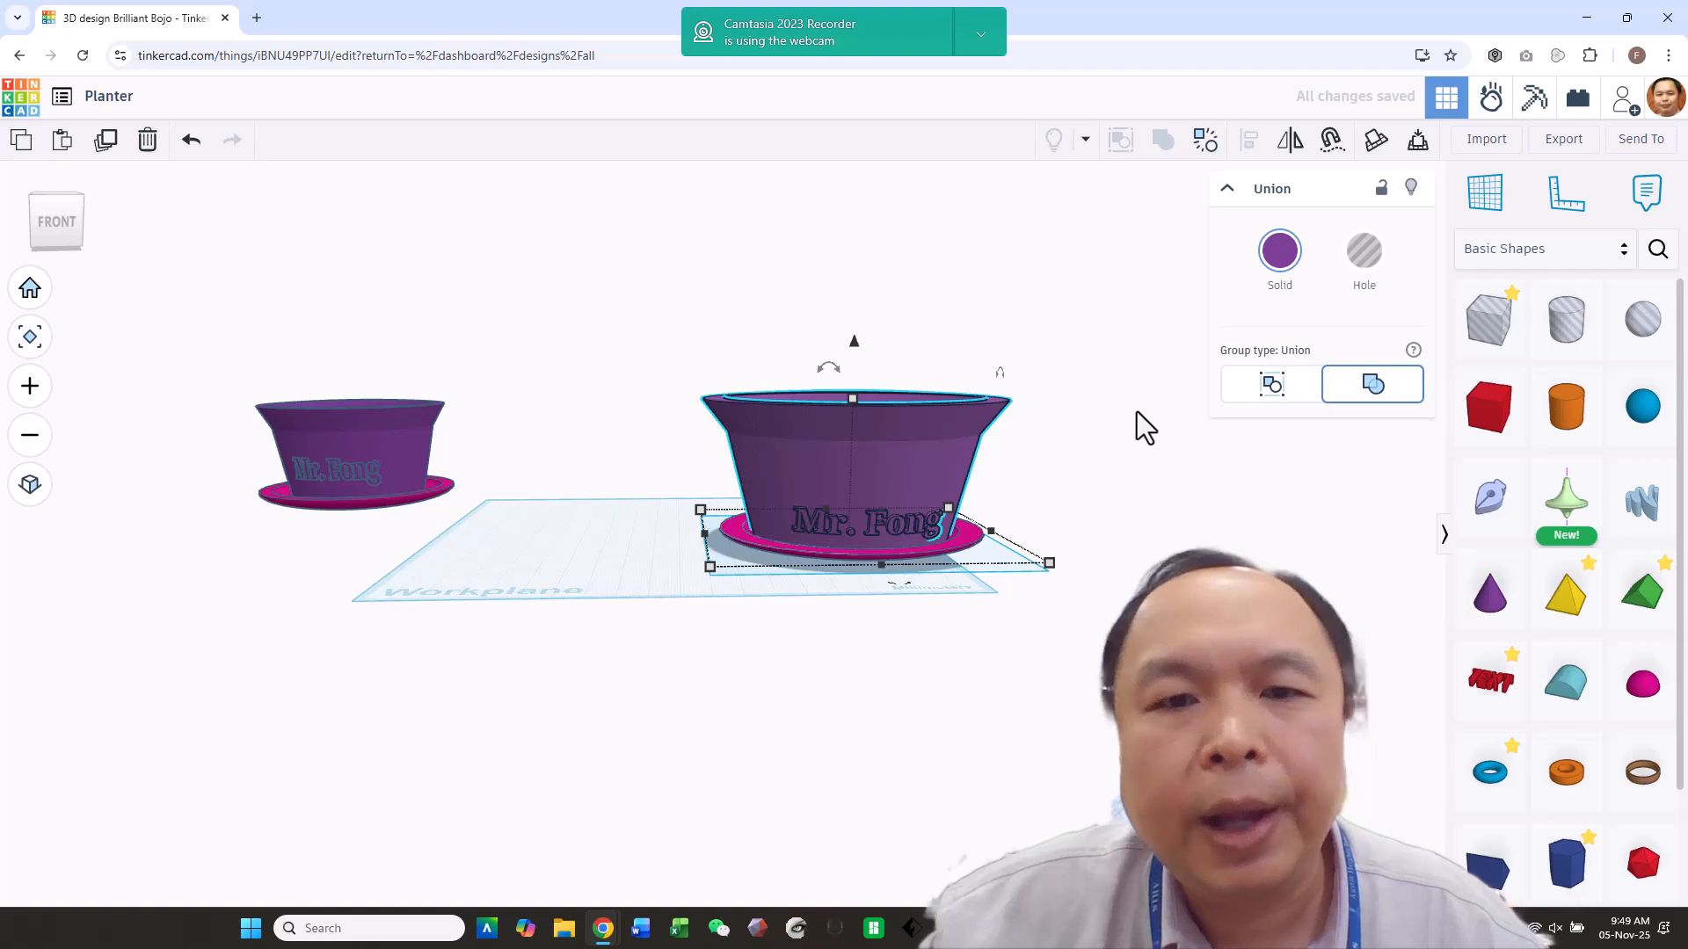
Move the pot together with its saucer to the middle of the workplane.
key("ctrl+shift+g")
left_click_drag(915, 504, 735, 489)
left_click(1023, 501)
right_click_drag(504, 539, 508, 609)
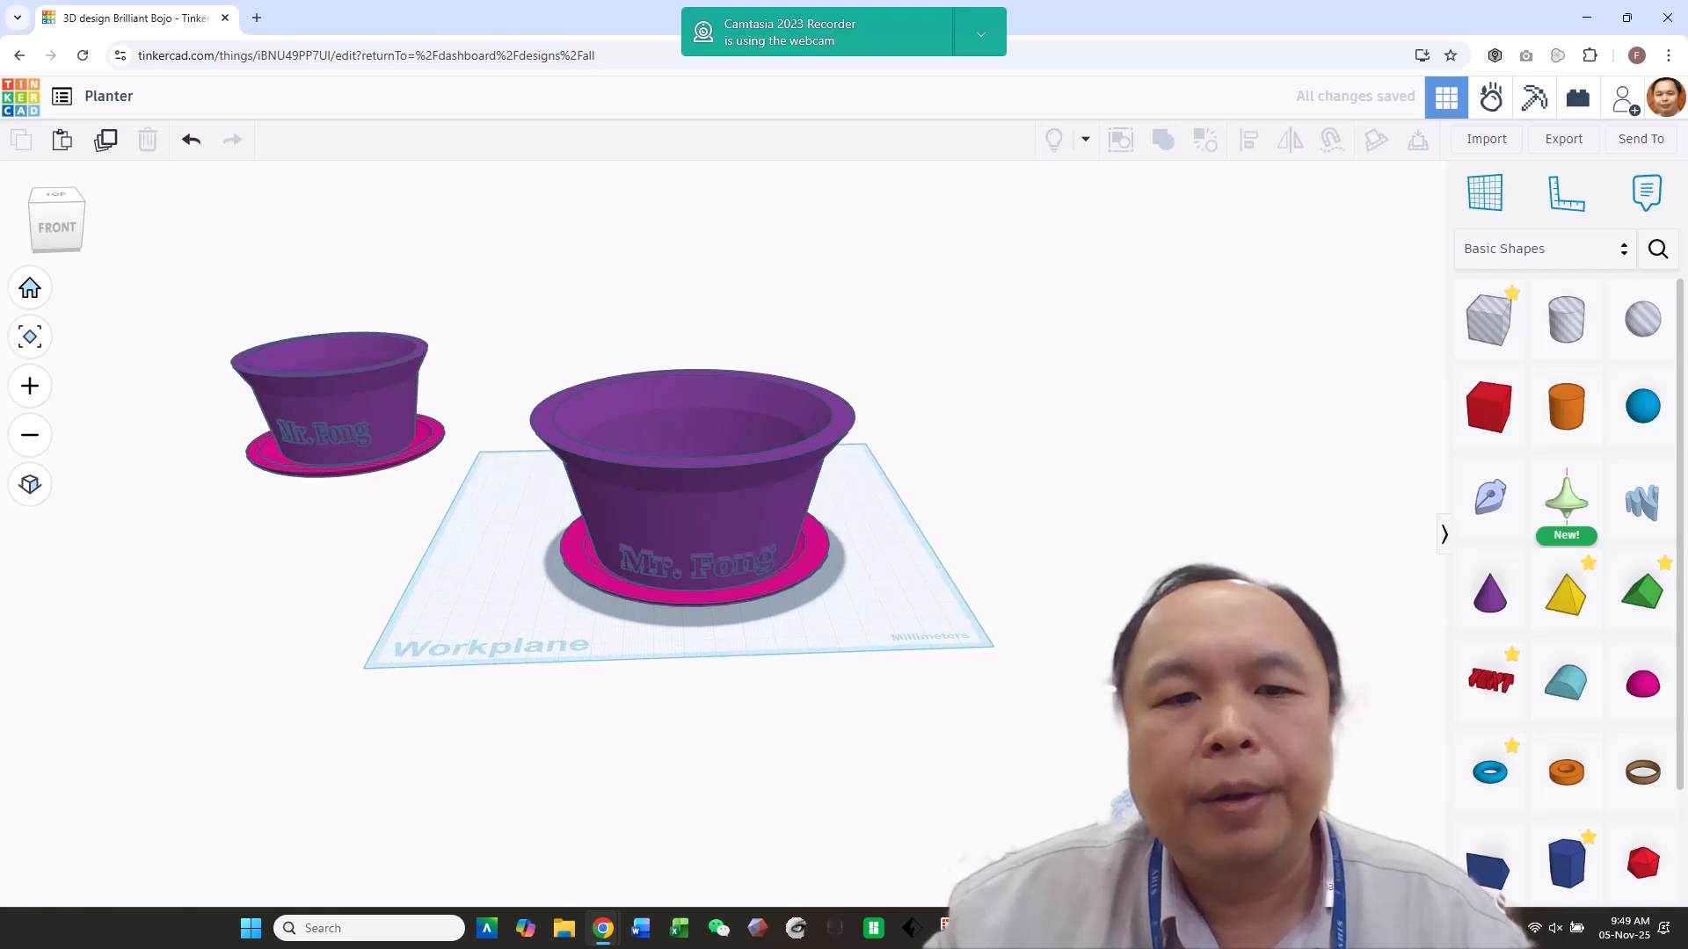